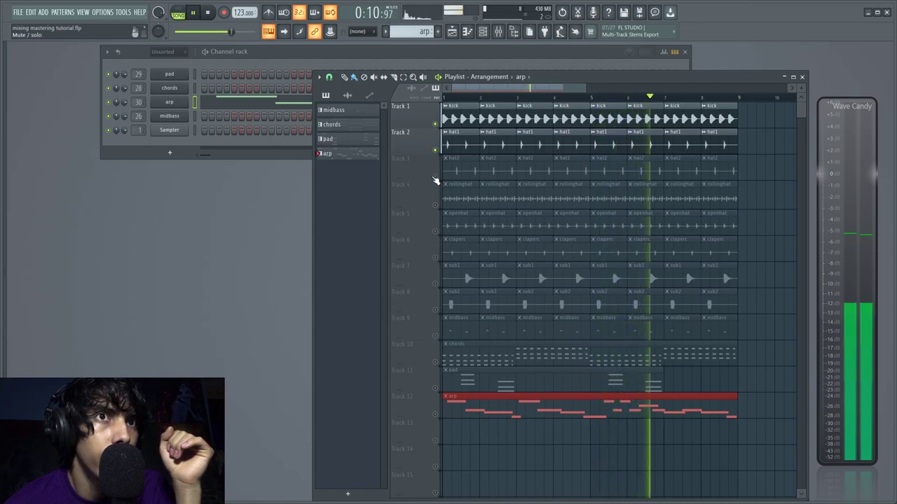
Unmute the hat2, rollinghat, openhat, claperc, sub1 and sub2 tracks one after another while the arrangement plays
{"action": "left_click", "coordinate": [435, 177]}
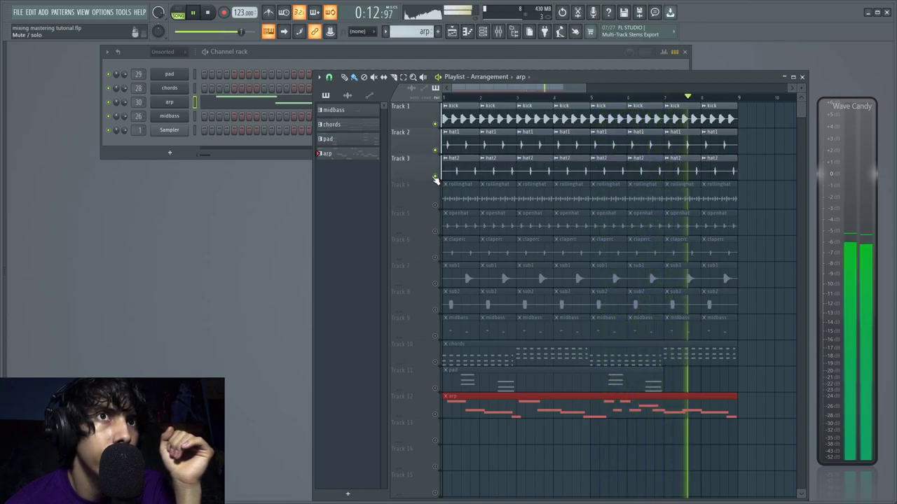
{"action": "left_click", "coordinate": [436, 205]}
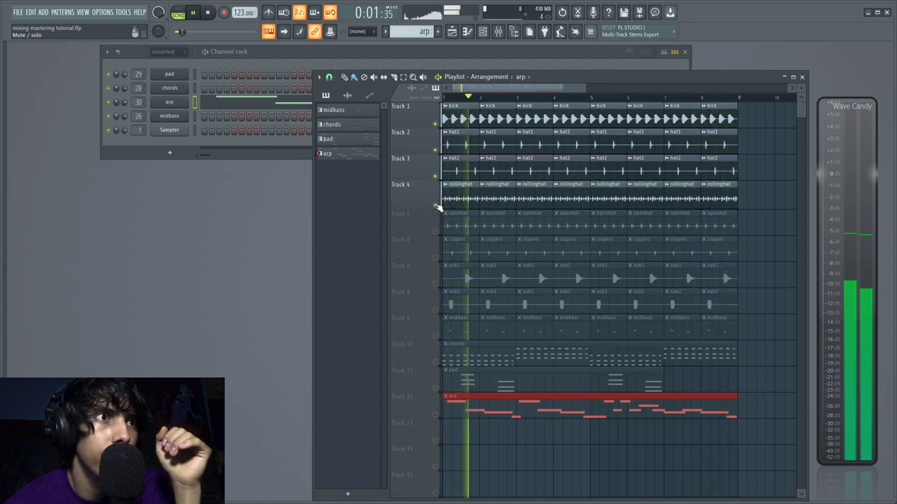
{"action": "left_click", "coordinate": [436, 231]}
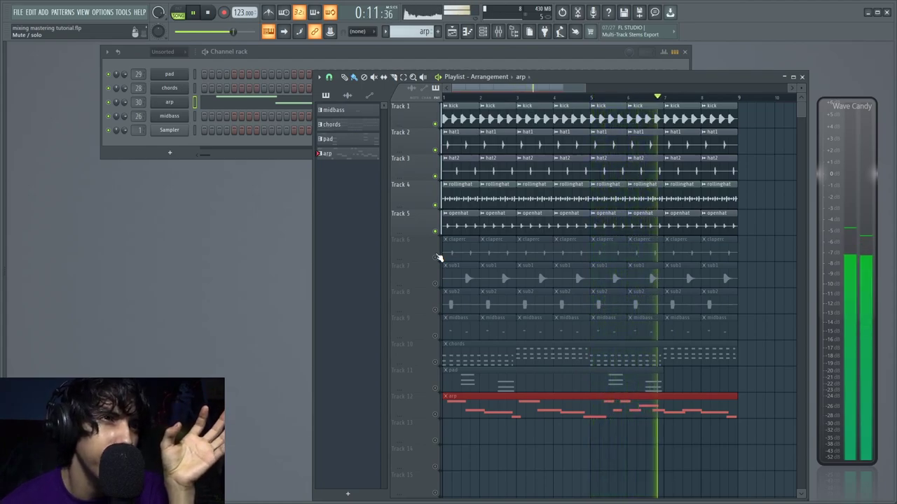
{"action": "left_click", "coordinate": [435, 257]}
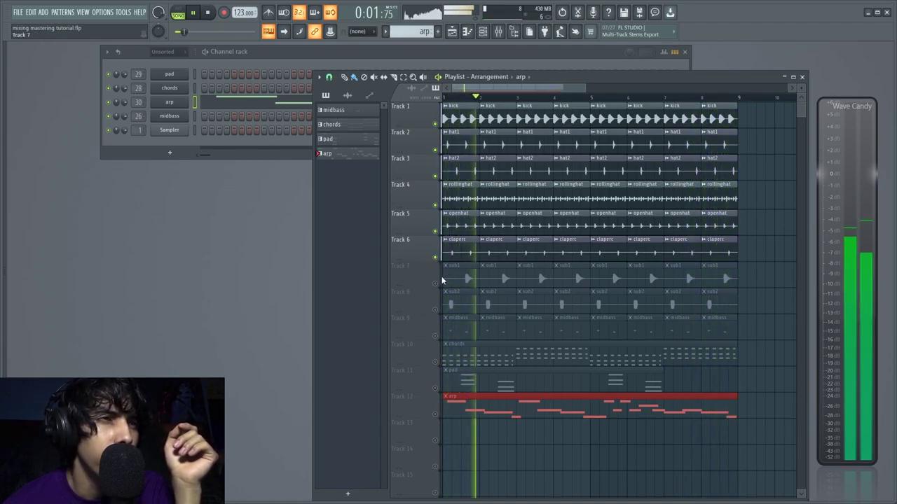
{"action": "left_click", "coordinate": [436, 283]}
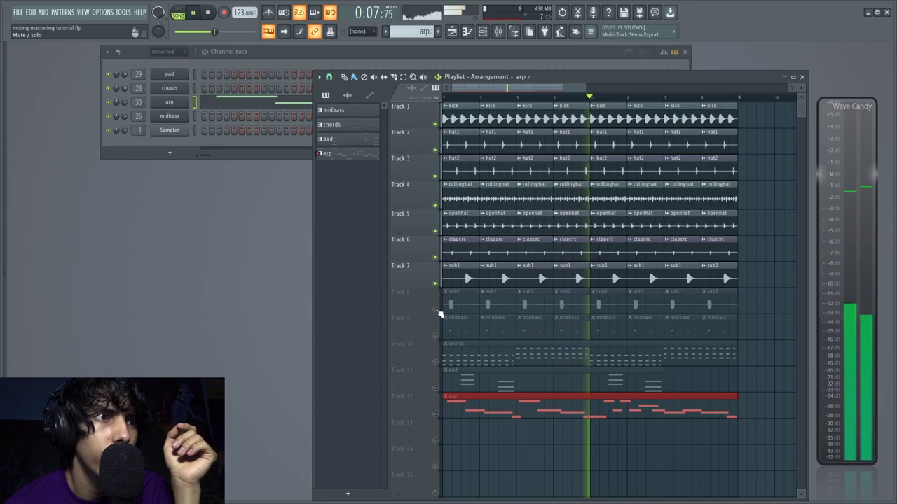
{"action": "left_click", "coordinate": [435, 310]}
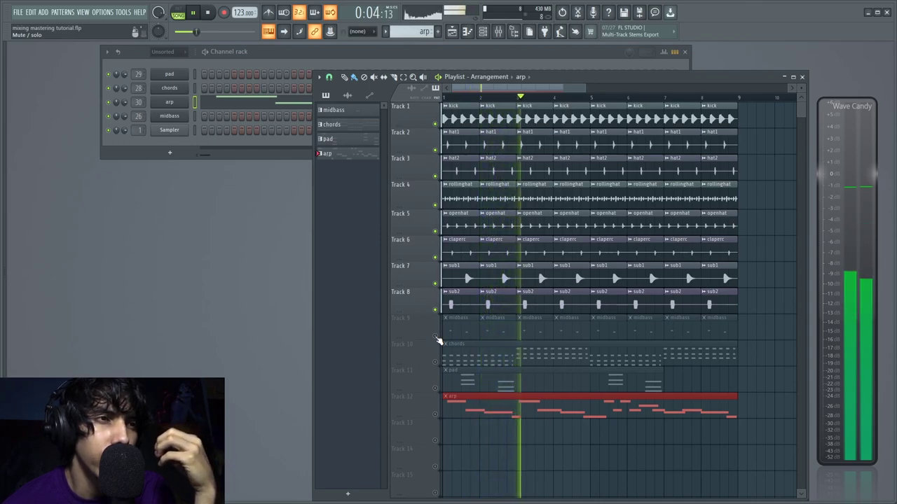
Unmute the midbass, chords, pad and arp tracks one after another during playback, and stop the song
{"action": "left_click", "coordinate": [436, 337]}
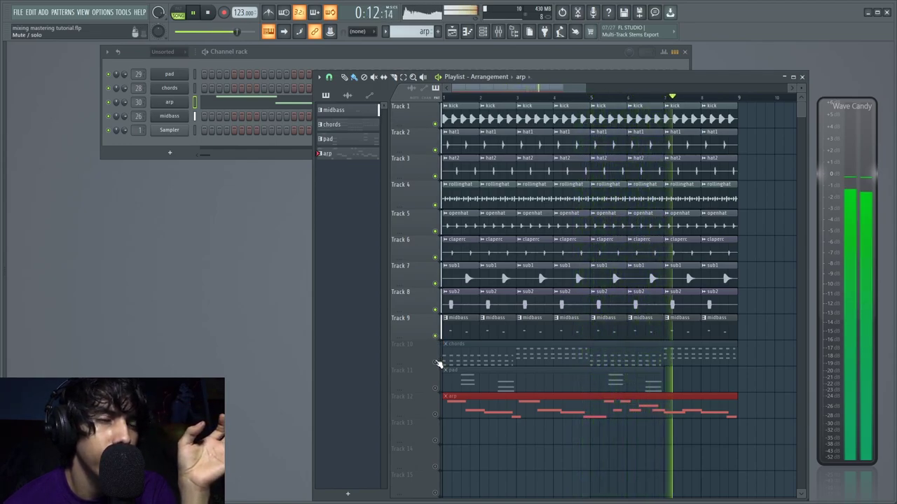
{"action": "left_click", "coordinate": [435, 362]}
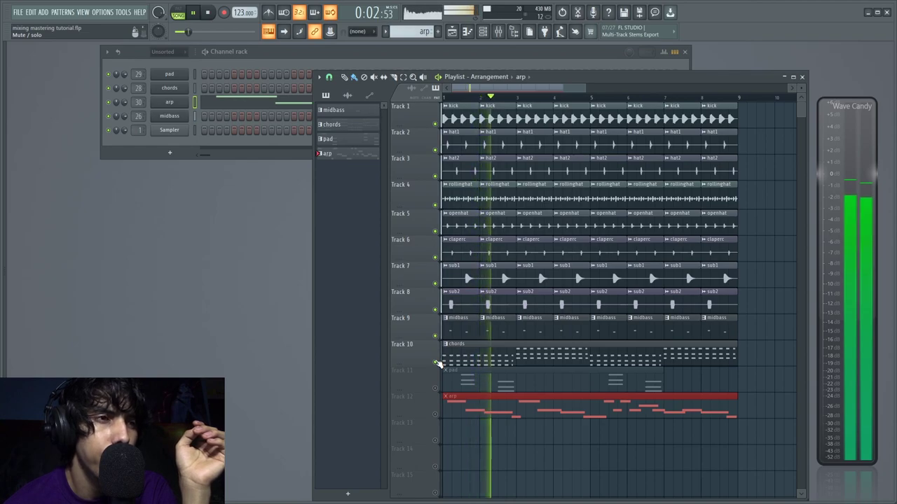
{"action": "left_click", "coordinate": [435, 362]}
{"action": "left_click", "coordinate": [435, 362]}
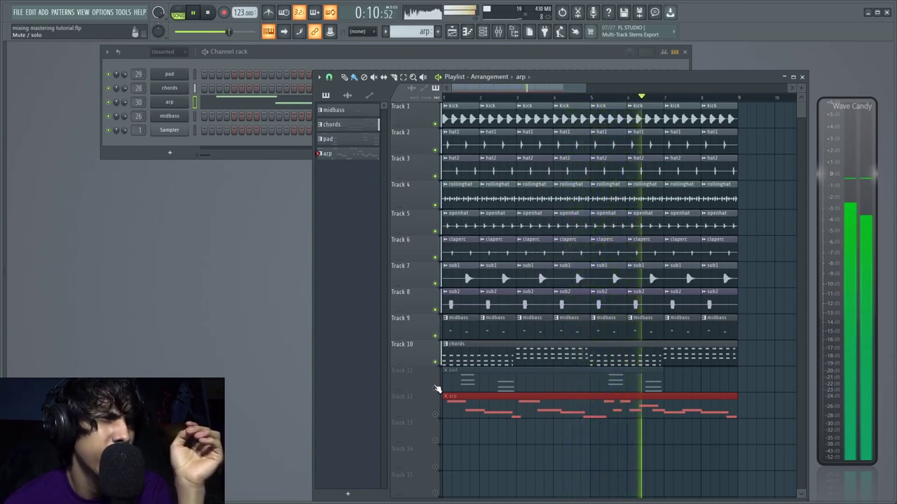
{"action": "left_click", "coordinate": [435, 379]}
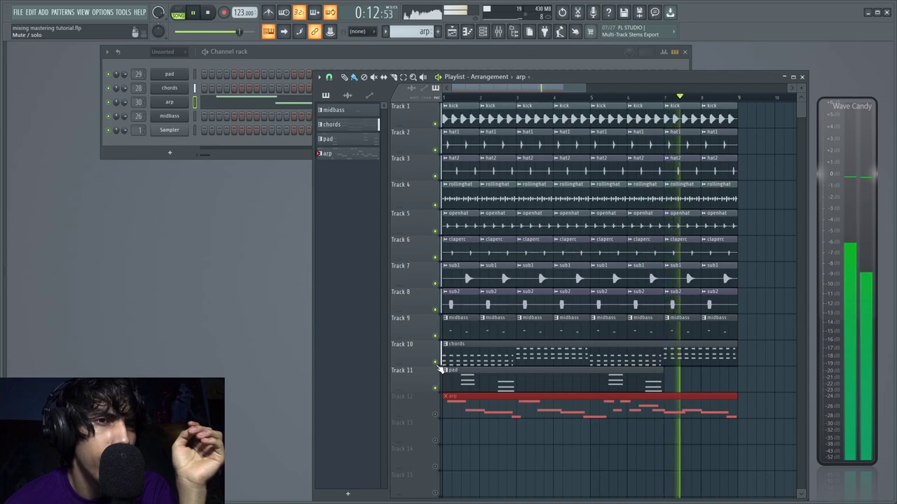
{"action": "left_click", "coordinate": [435, 416]}
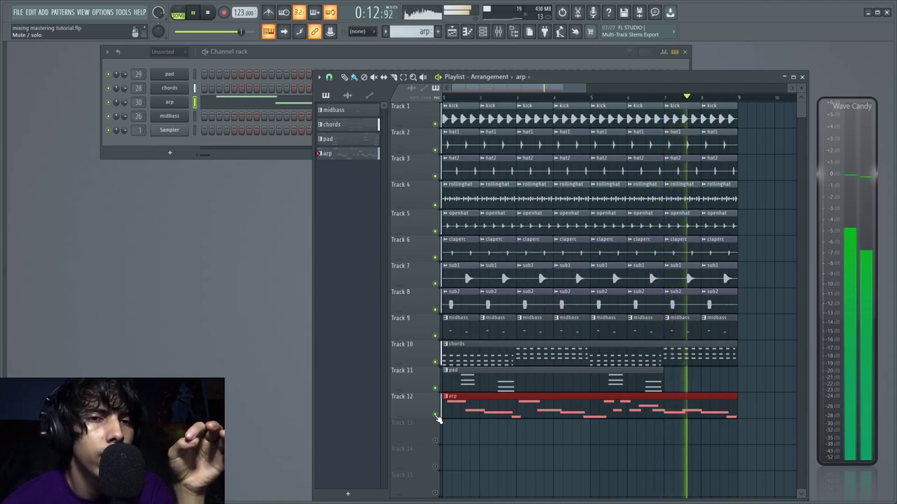
{"action": "left_click", "coordinate": [208, 13]}
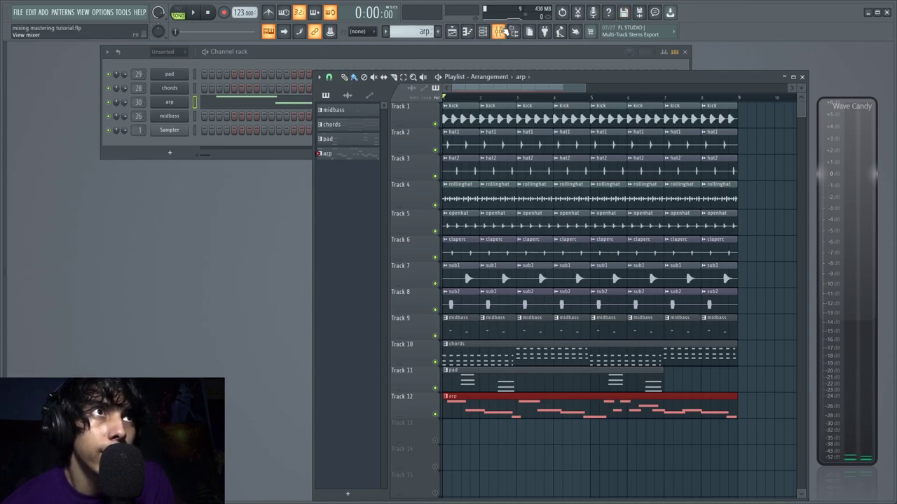
Open the mixer, reposition it below the channel rack with the kick insert selected, and show the playlist alongside it
{"action": "left_click", "coordinate": [506, 33]}
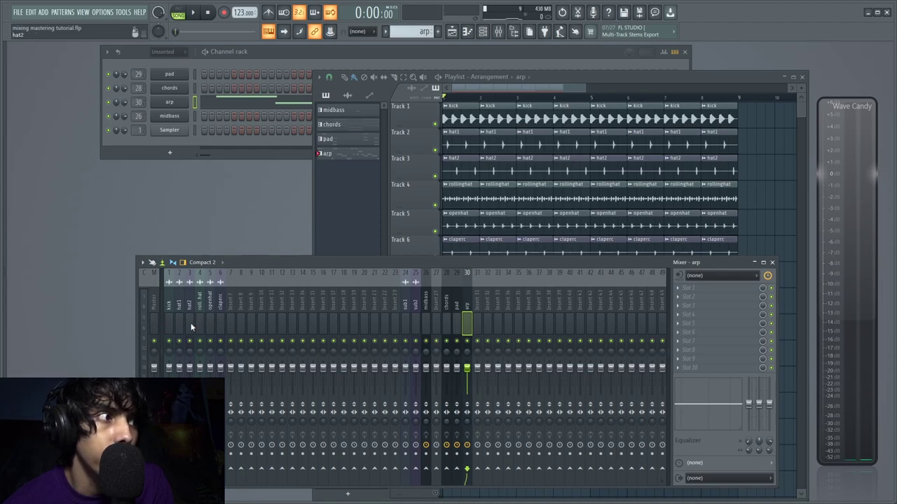
{"action": "left_click_drag", "start_coordinate": [385, 263], "coordinate": [461, 260]}
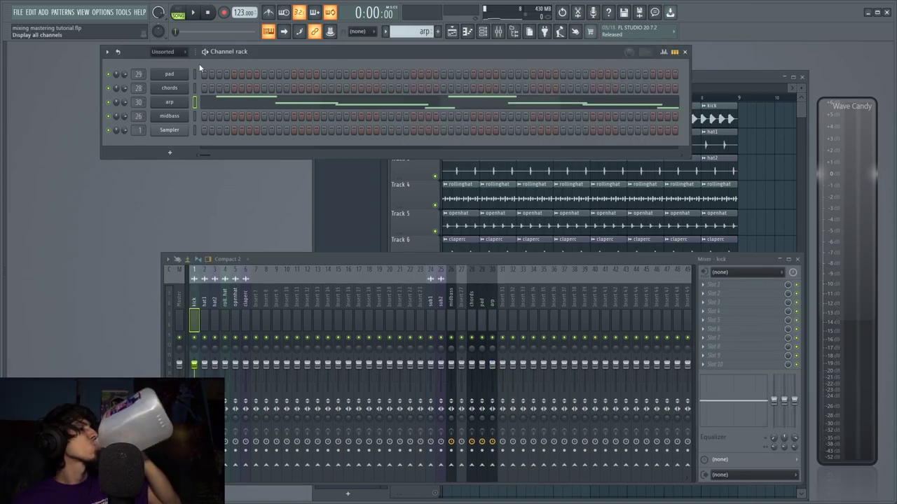
{"action": "key", "text": "F5"}
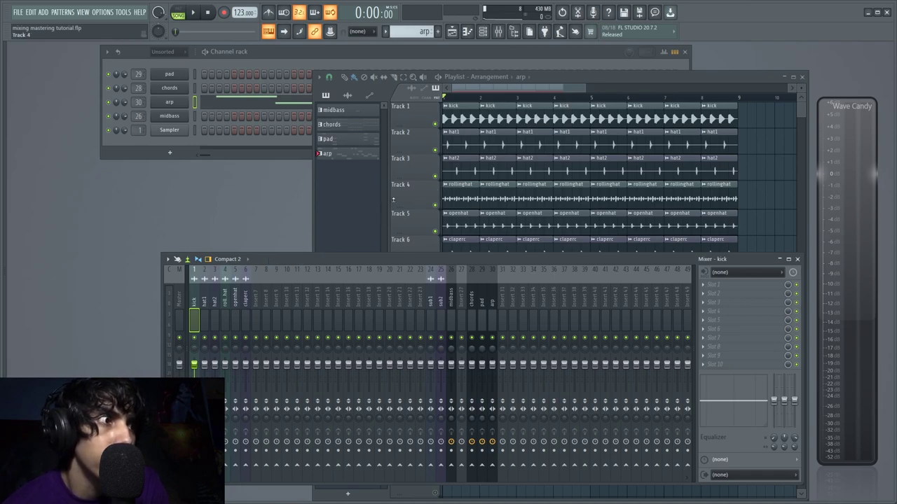
Create a new pattern named "sidechain"
{"action": "left_click", "coordinate": [414, 35]}
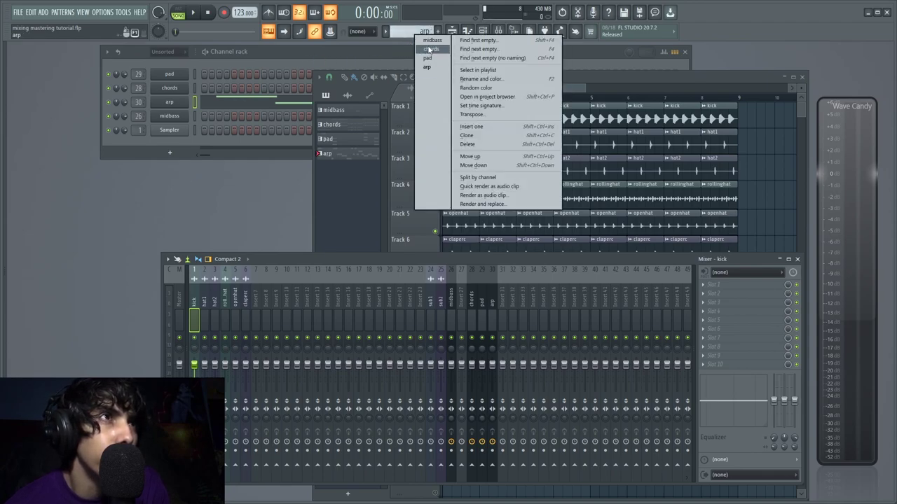
{"action": "left_click", "coordinate": [419, 32]}
{"action": "left_click", "coordinate": [439, 34]}
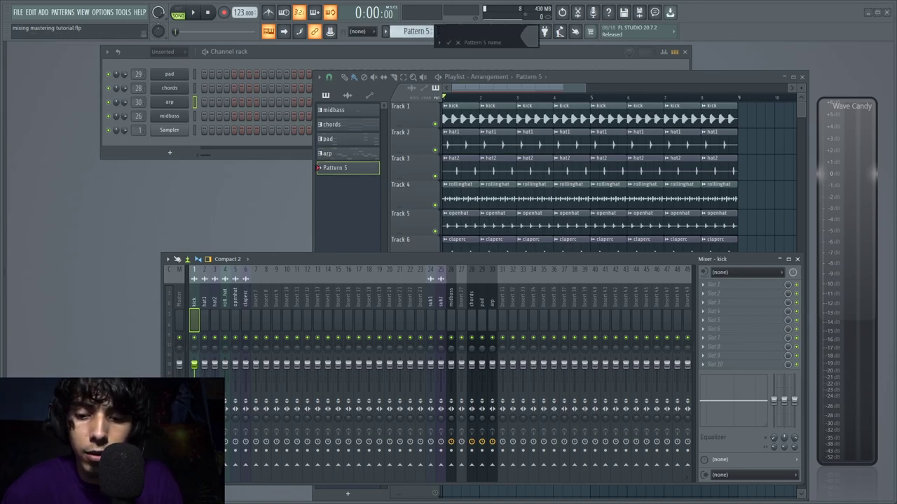
{"action": "type", "text": "sidechain"}
{"action": "key", "text": "Return"}
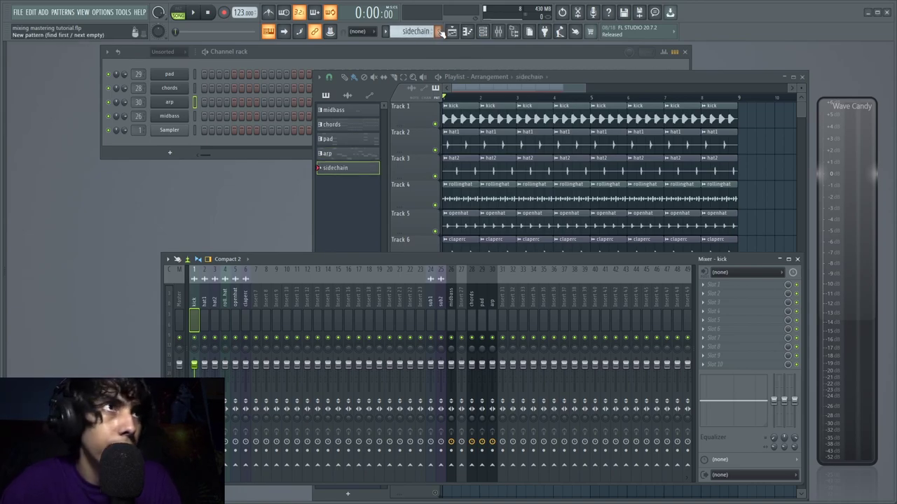
Insert a new playlist track above the kick track and fill its eight bars with sidechain pattern clips
{"action": "right_click", "coordinate": [433, 105]}
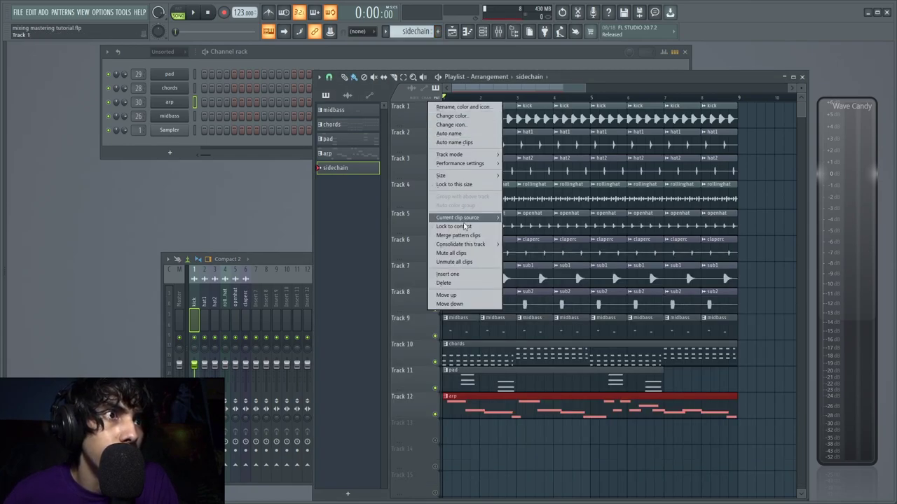
{"action": "left_click", "coordinate": [456, 274]}
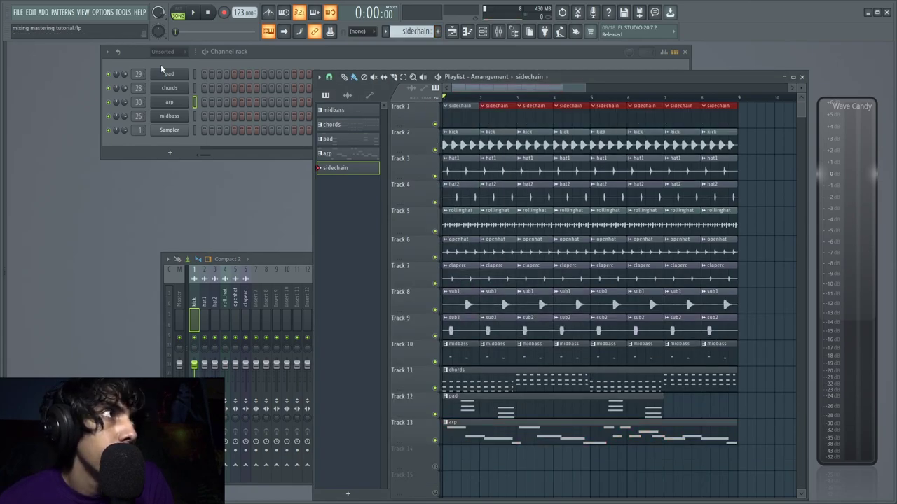
Filter the channel rack to the Audio group and clone the kick channel
{"action": "left_click", "coordinate": [174, 53]}
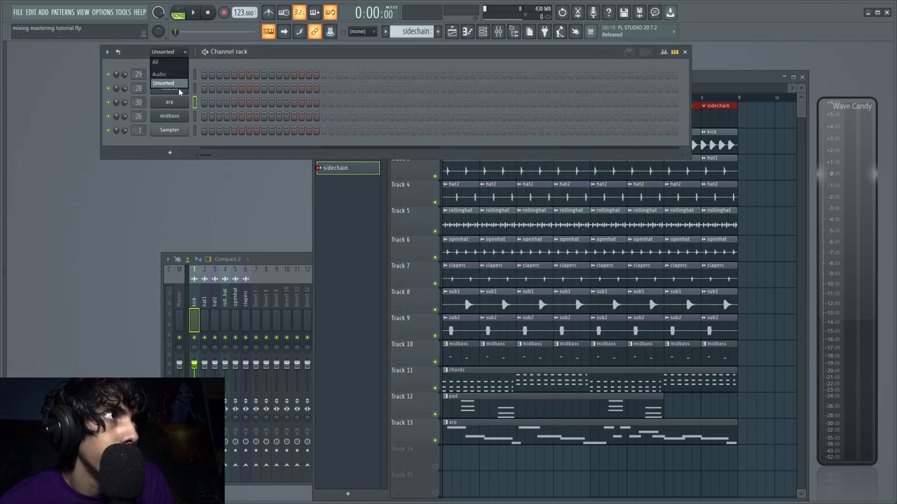
{"action": "left_click", "coordinate": [206, 65]}
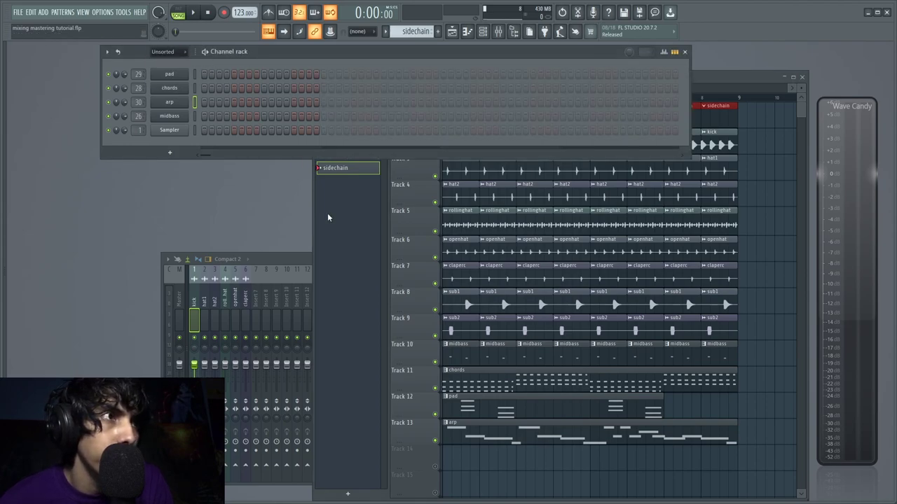
{"action": "left_click", "coordinate": [287, 258]}
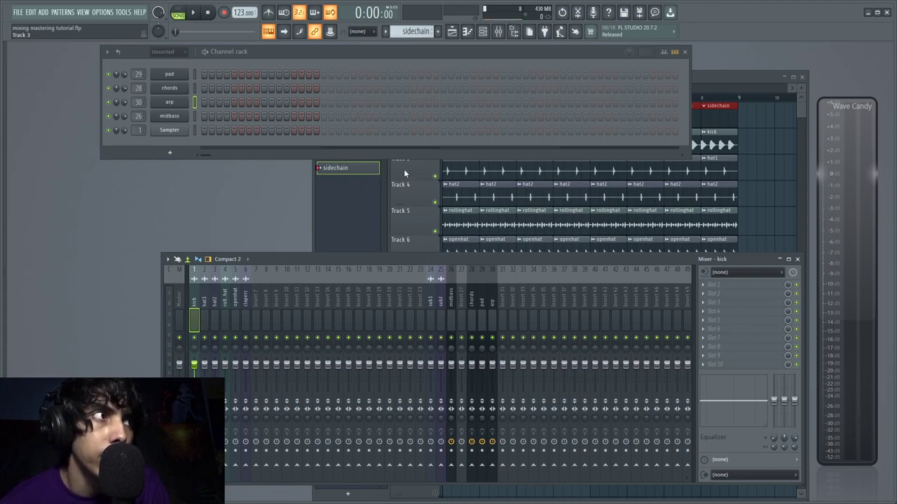
{"action": "key", "text": "Page_Up"}
{"action": "left_click", "coordinate": [174, 76]}
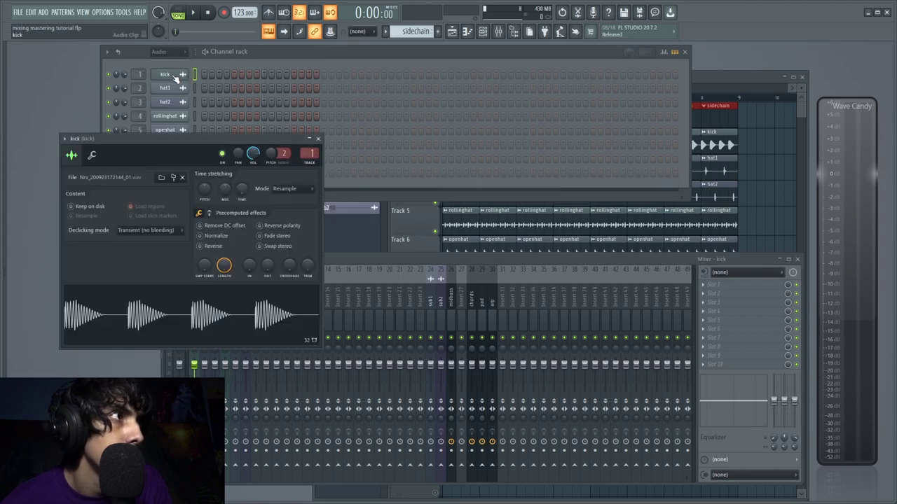
{"action": "right_click", "coordinate": [173, 76]}
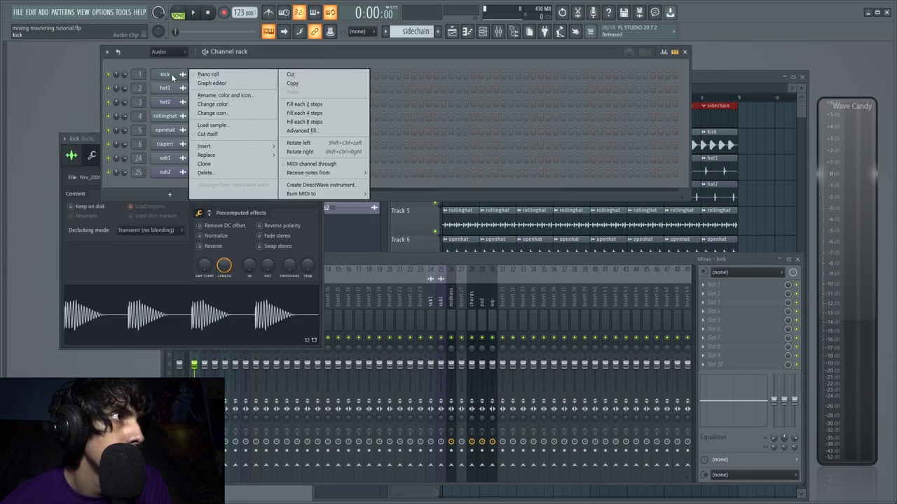
{"action": "left_click", "coordinate": [204, 163]}
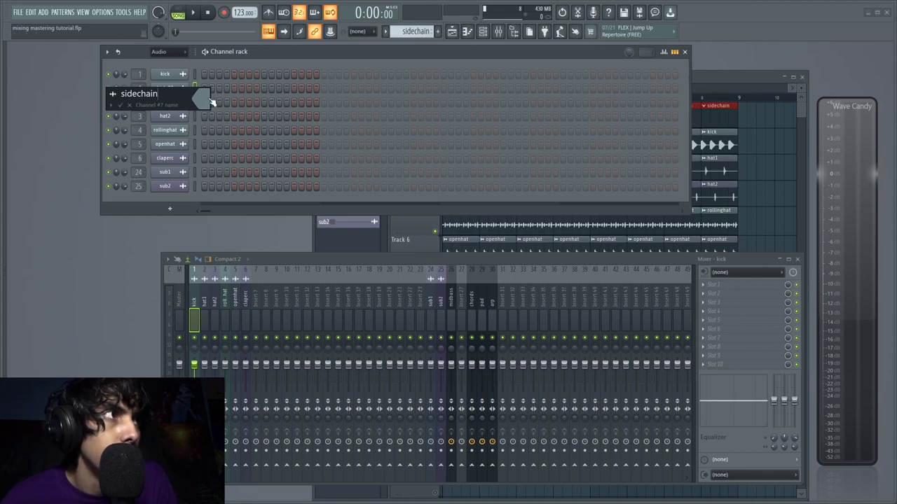
Name the cloned kick channel "sidechain" and color it fire brick red (#D31813)
{"action": "left_click", "coordinate": [210, 98]}
{"action": "left_click", "coordinate": [279, 129]}
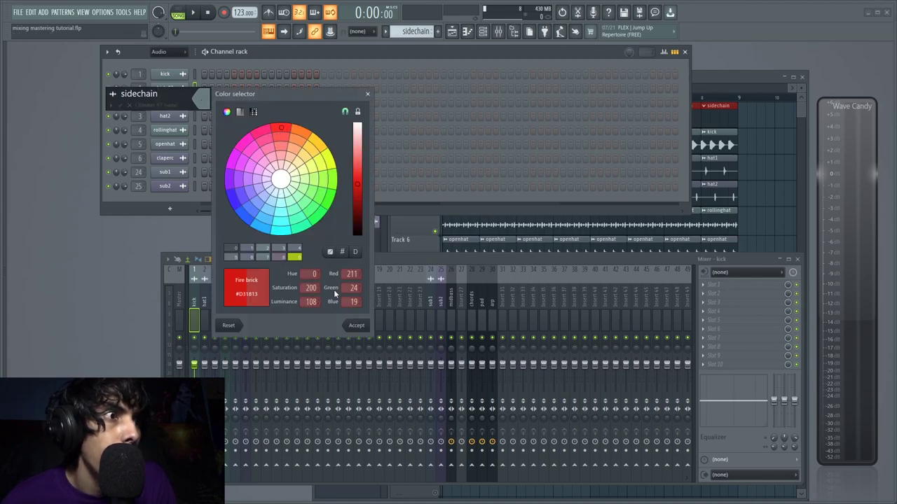
{"action": "left_click", "coordinate": [356, 325]}
{"action": "key", "text": "Return"}
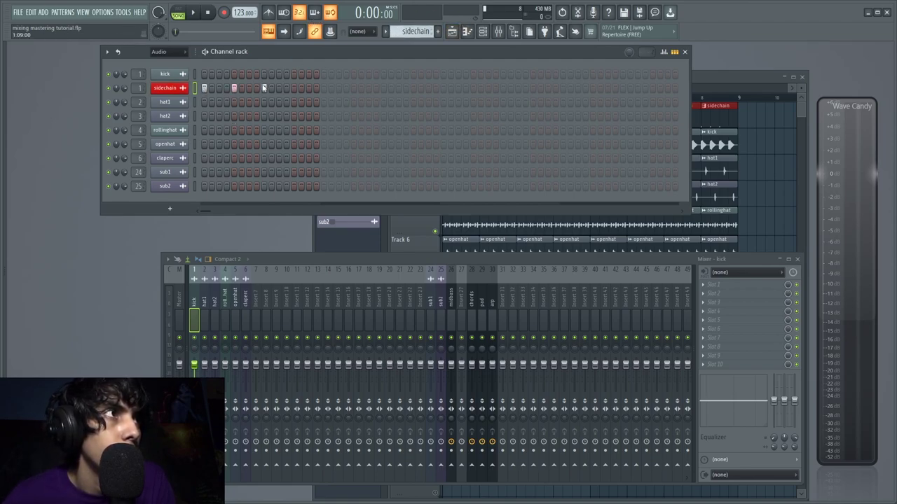
Fill Track 1 of the playlist with sidechain audio clips across all eight bars, matching the kick clips below
{"action": "left_click", "coordinate": [454, 32]}
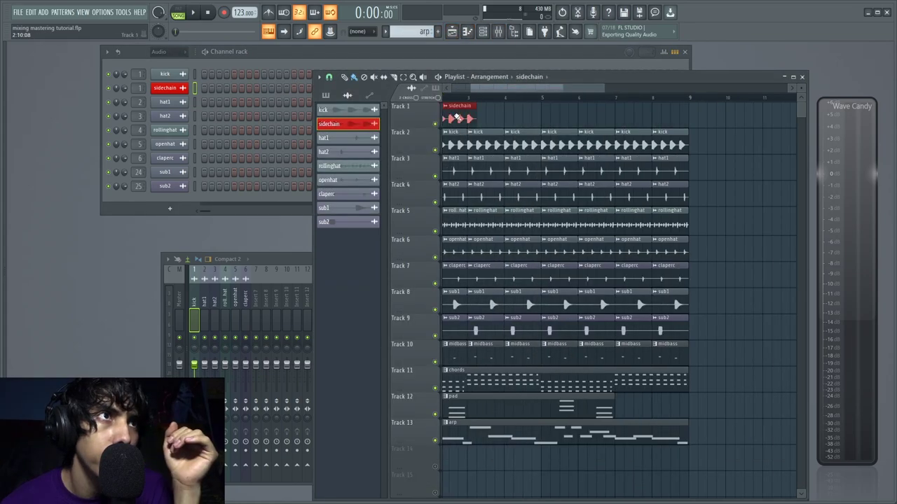
{"action": "left_click_drag", "start_coordinate": [463, 117], "coordinate": [648, 122]}
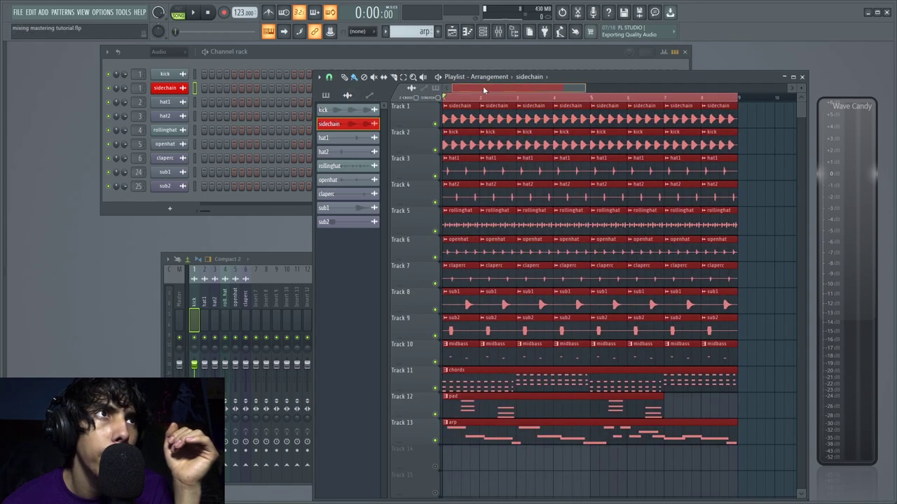
Route the sidechain channel to mixer insert 12, carrying over its name and red color
{"action": "left_click", "coordinate": [500, 32]}
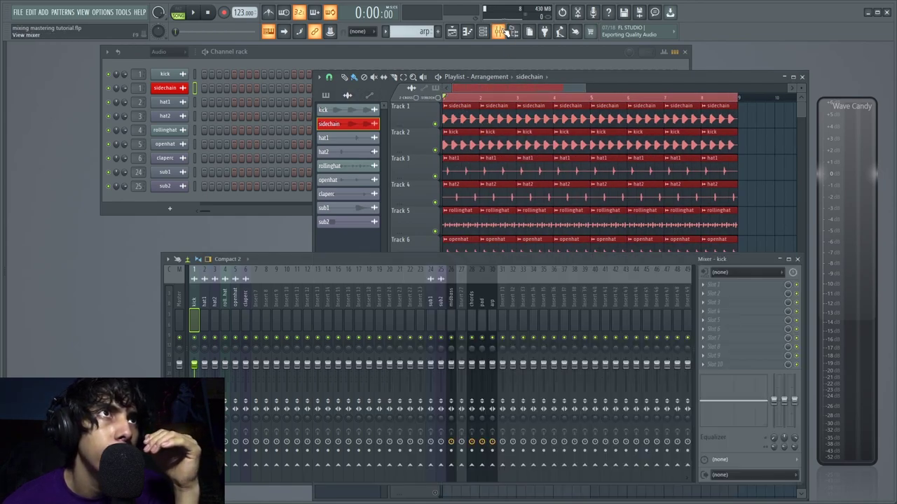
{"action": "right_click", "coordinate": [302, 313]}
{"action": "mouse_move", "coordinate": [378, 320]}
{"action": "left_click", "coordinate": [431, 319]}
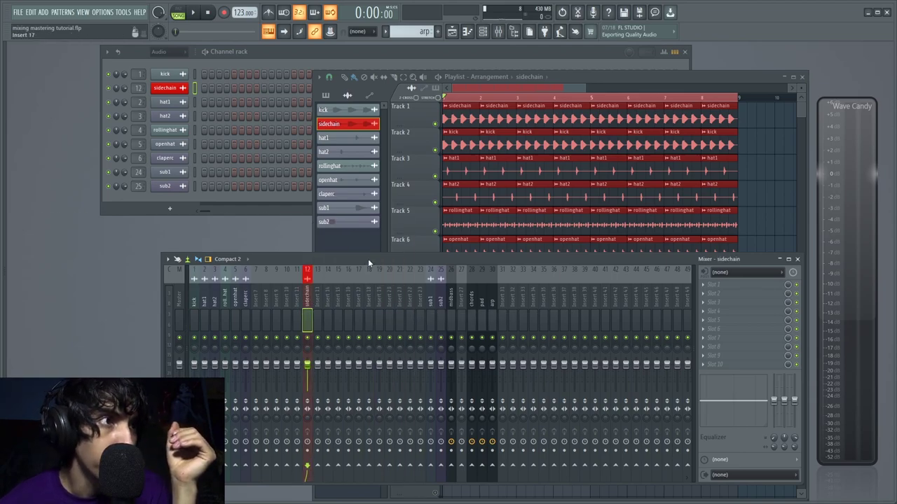
Nudge the mixer window up and briefly play the arrangement to check the signal on the sidechain insert
{"action": "left_click_drag", "start_coordinate": [369, 260], "coordinate": [368, 255]}
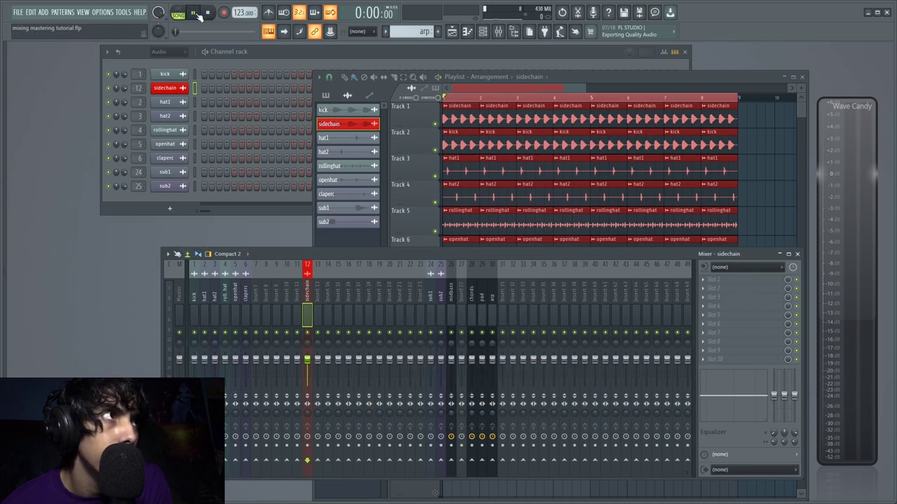
{"action": "key", "text": "space"}
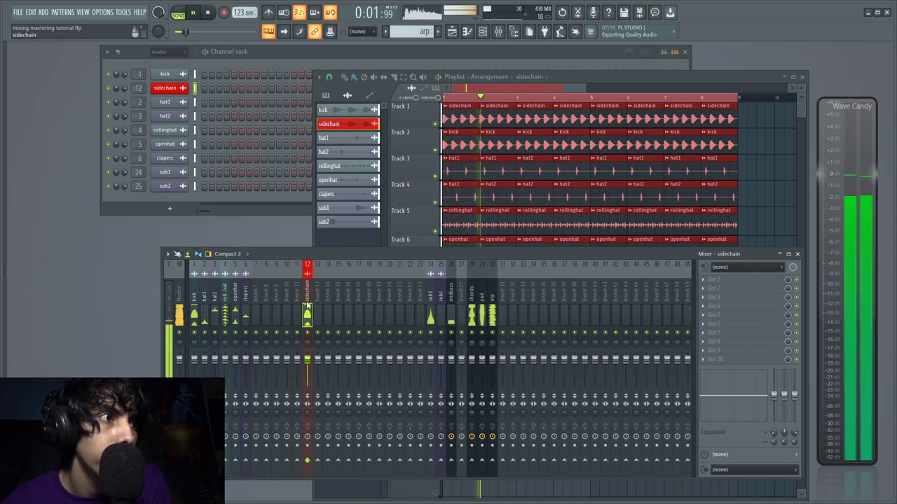
{"action": "key", "text": "space"}
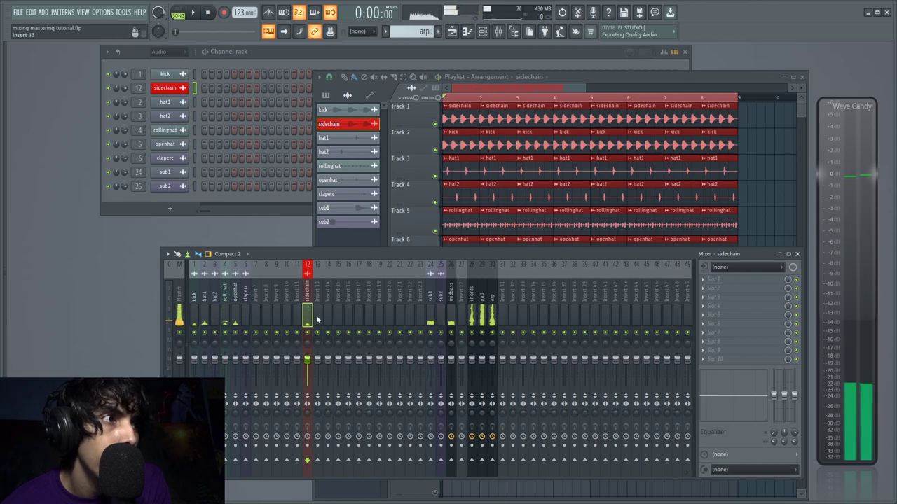
Dock the sidechain insert to the left and add sidechain sends from it to the midbass, chords, pad and arp inserts
{"action": "right_click", "coordinate": [306, 317]}
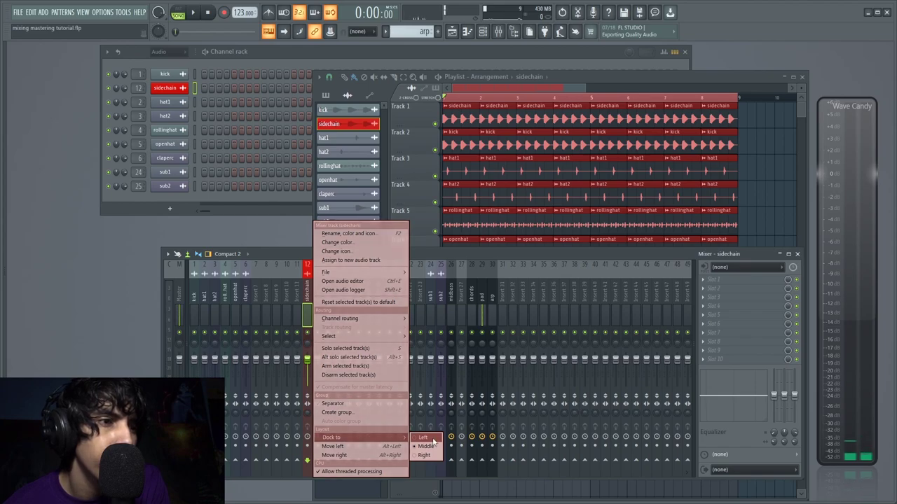
{"action": "left_click", "coordinate": [433, 439]}
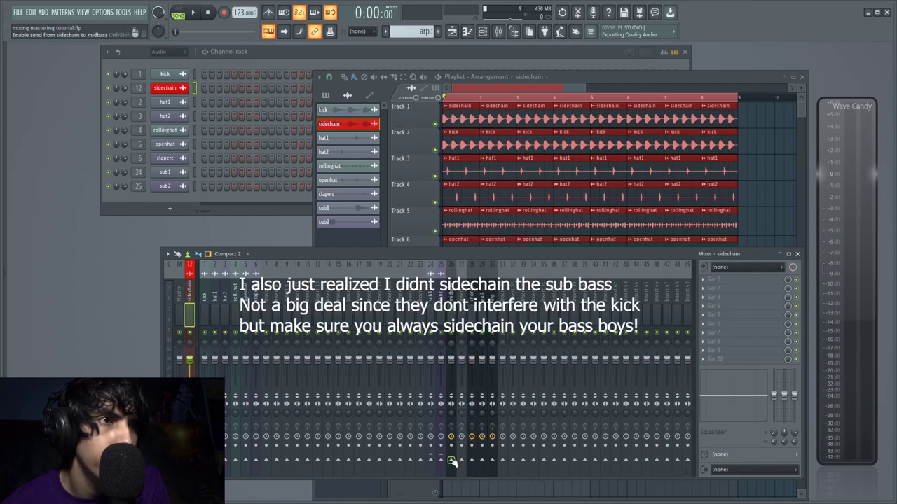
{"action": "right_click", "coordinate": [451, 461]}
{"action": "left_click", "coordinate": [463, 463]}
{"action": "right_click", "coordinate": [471, 462]}
{"action": "left_click", "coordinate": [485, 463]}
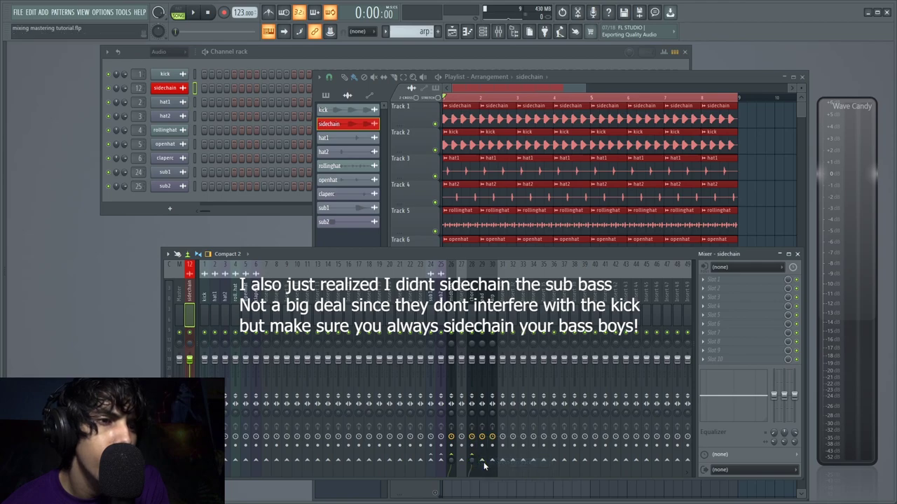
{"action": "right_click", "coordinate": [483, 462]}
{"action": "left_click", "coordinate": [488, 460]}
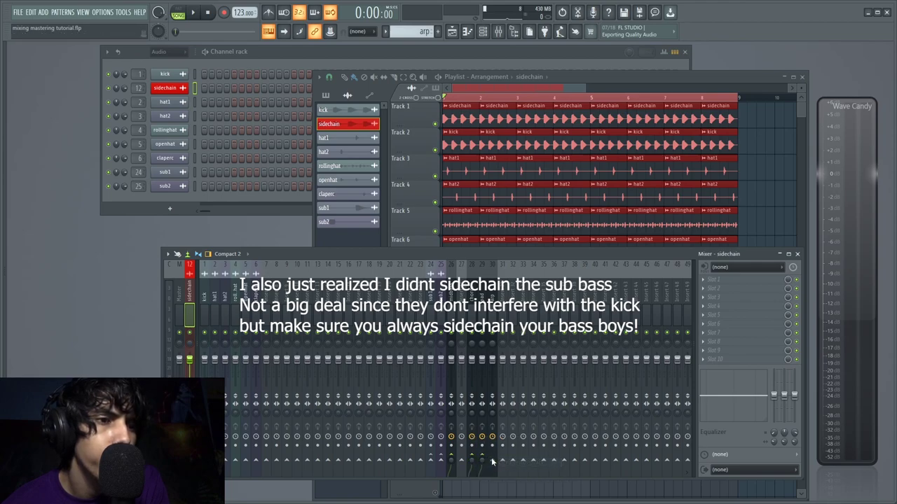
{"action": "right_click", "coordinate": [493, 462]}
{"action": "left_click", "coordinate": [505, 462]}
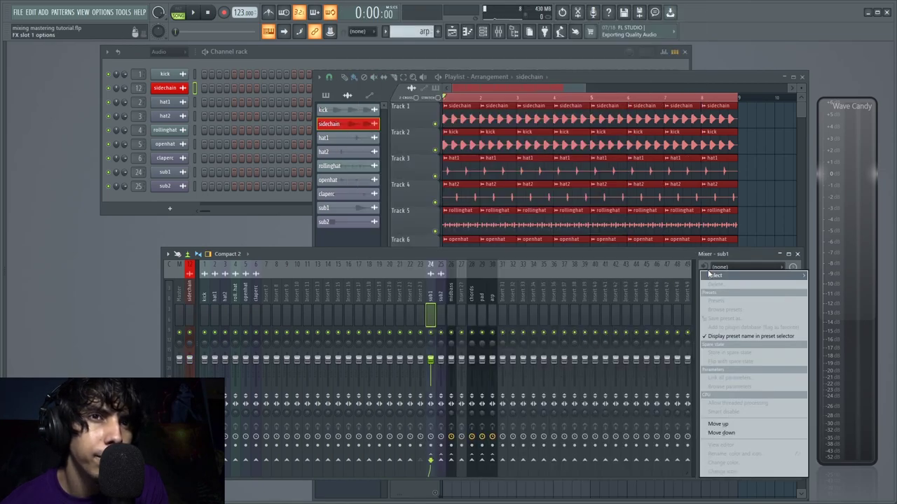
Add Fruity Limiter to slot 1 of the sub1 insert and set it up in COMP mode with sidechain input 1
{"action": "mouse_move", "coordinate": [709, 274]}
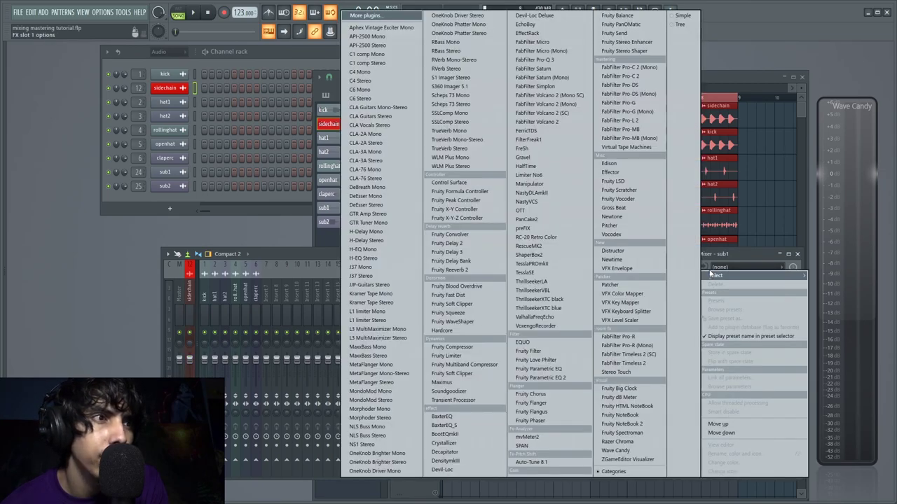
{"action": "left_click", "coordinate": [447, 356]}
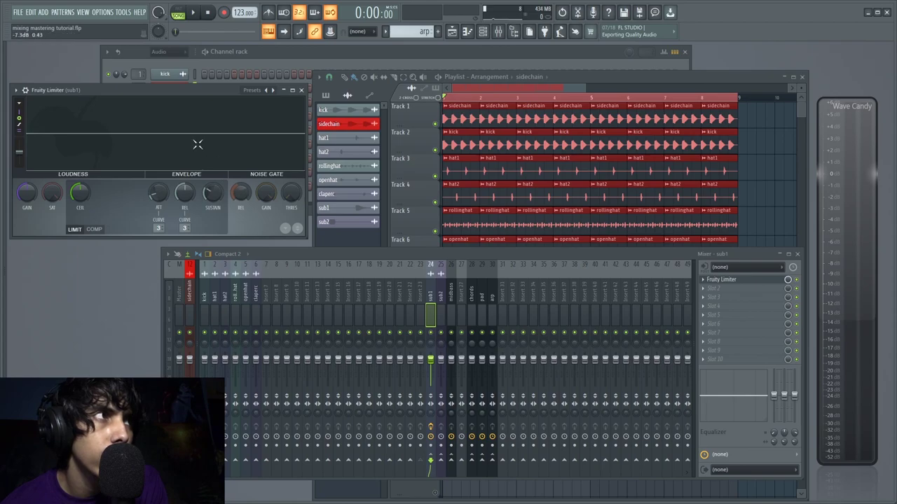
{"action": "left_click_drag", "start_coordinate": [199, 150], "coordinate": [423, 231]}
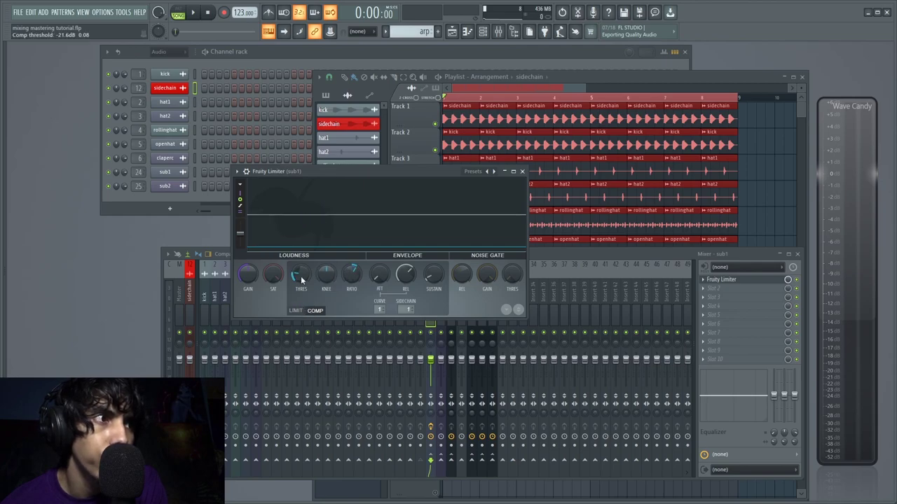
{"action": "left_click", "coordinate": [487, 171]}
{"action": "left_click", "coordinate": [542, 251]}
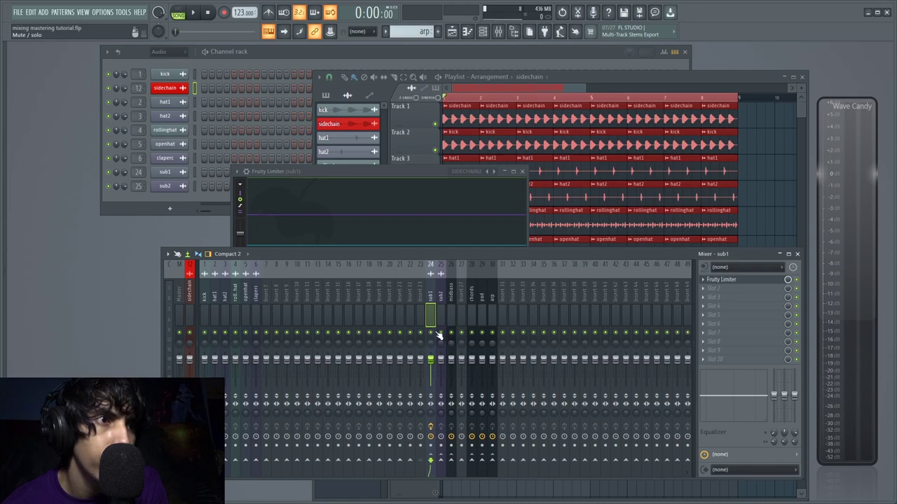
Play the arrangement and try reselecting sub1's limiter sidechain input and lowering its compressor threshold to about -39.4 dB
{"action": "key", "text": "space"}
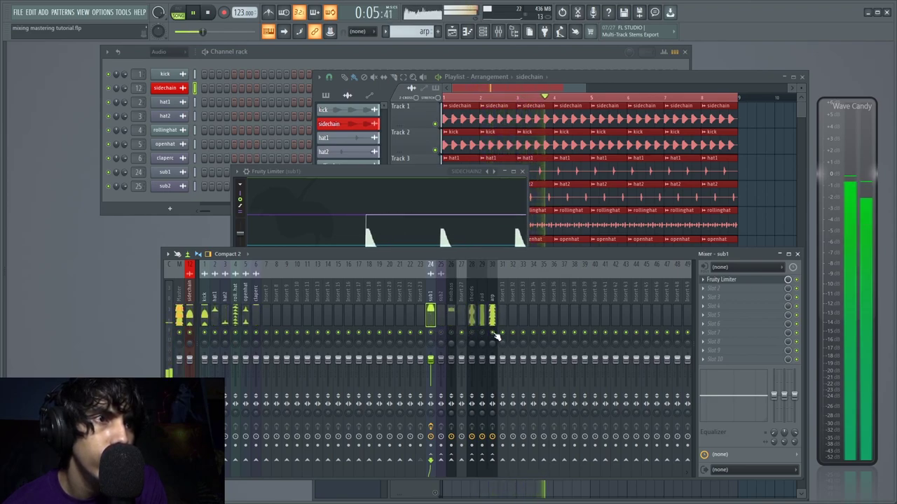
{"action": "left_click", "coordinate": [721, 280]}
{"action": "left_click", "coordinate": [721, 281]}
{"action": "left_click", "coordinate": [314, 310]}
{"action": "left_click", "coordinate": [405, 310]}
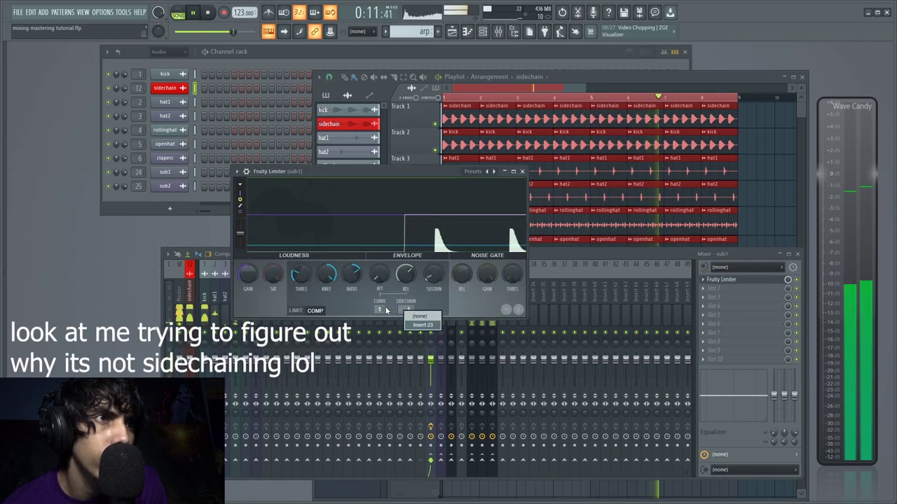
{"action": "left_click", "coordinate": [422, 325]}
{"action": "left_click_drag", "start_coordinate": [302, 275], "coordinate": [302, 316]}
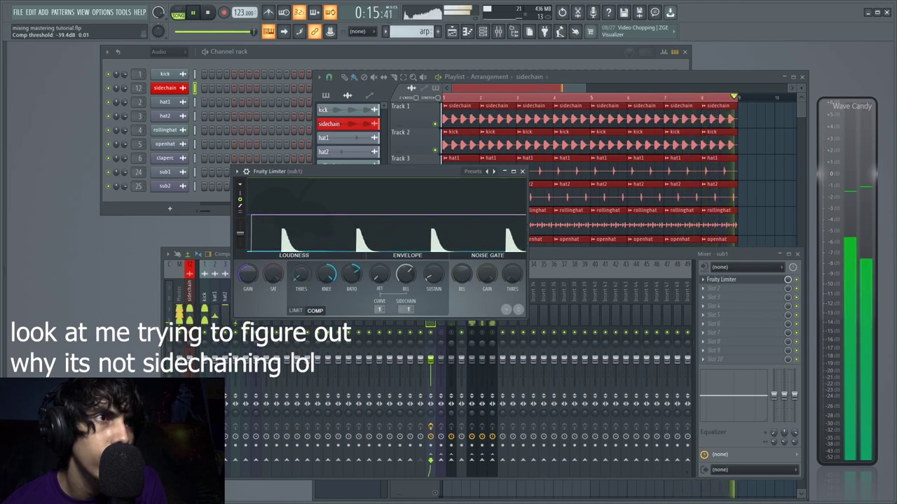
{"action": "left_click", "coordinate": [523, 172]}
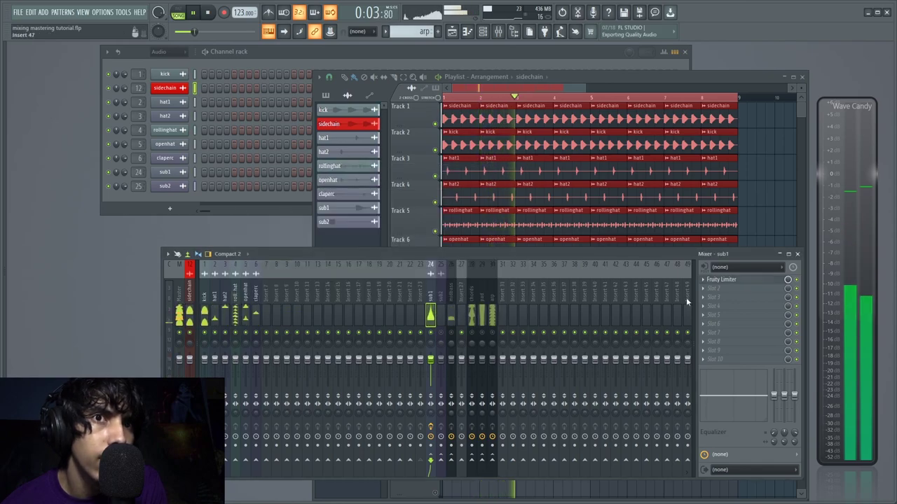
{"action": "left_click", "coordinate": [741, 281]}
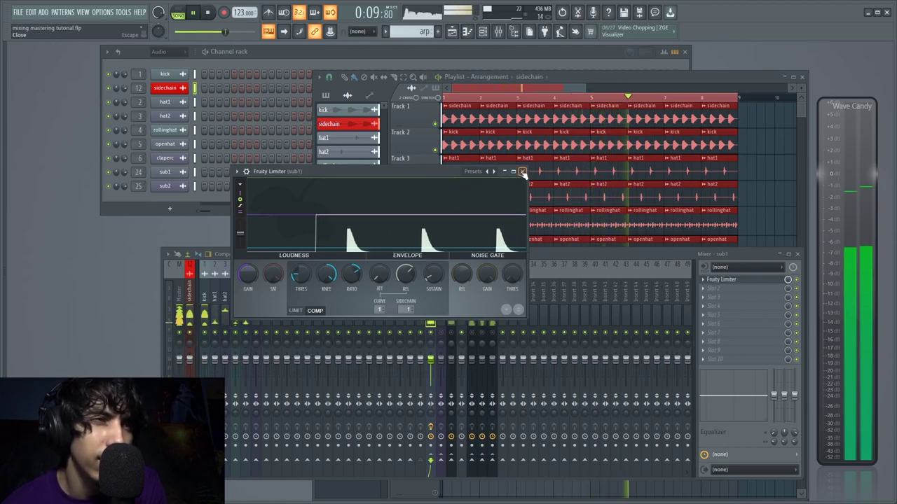
{"action": "left_click", "coordinate": [522, 171]}
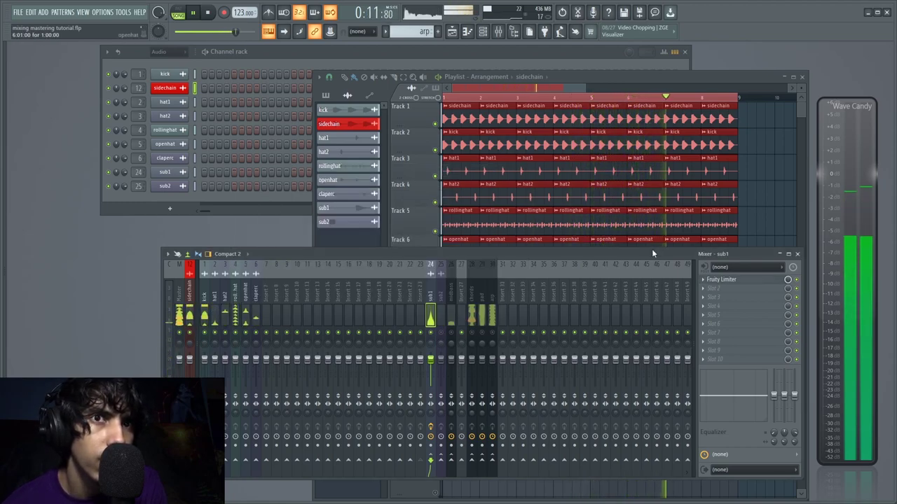
Move the Fruity Limiter on the sub1 insert to slot 10
{"action": "left_click", "coordinate": [703, 279]}
{"action": "left_click", "coordinate": [725, 425]}
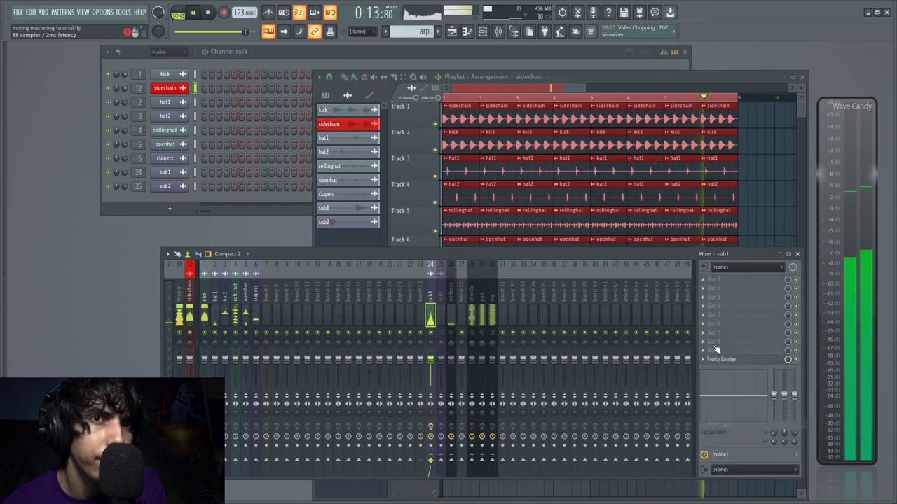
{"action": "left_click", "coordinate": [705, 361]}
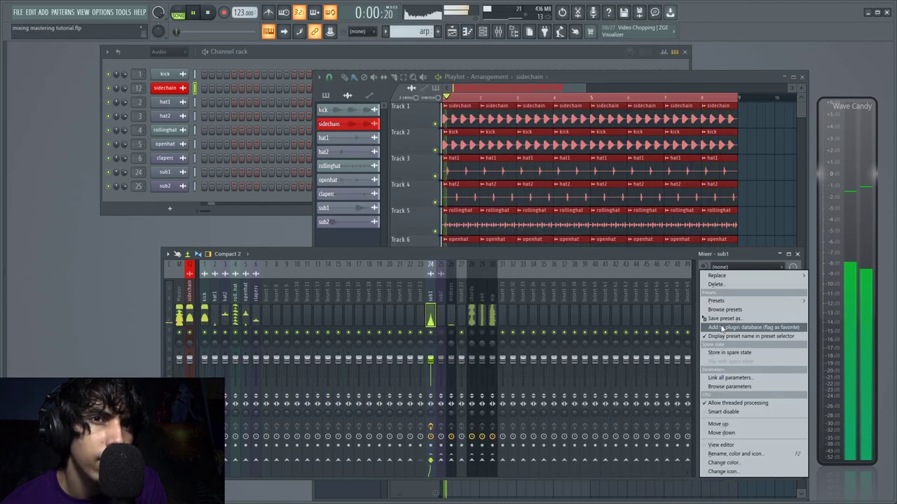
{"action": "left_click", "coordinate": [657, 256]}
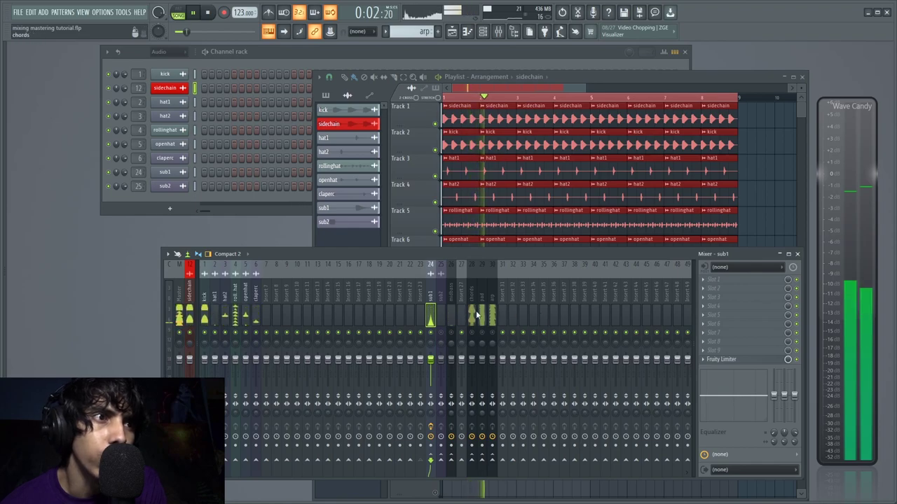
Copy sub1's Fruity Limiter with its settings to the sub2, midbass, chords, pad and arp inserts
{"action": "left_click", "coordinate": [705, 361]}
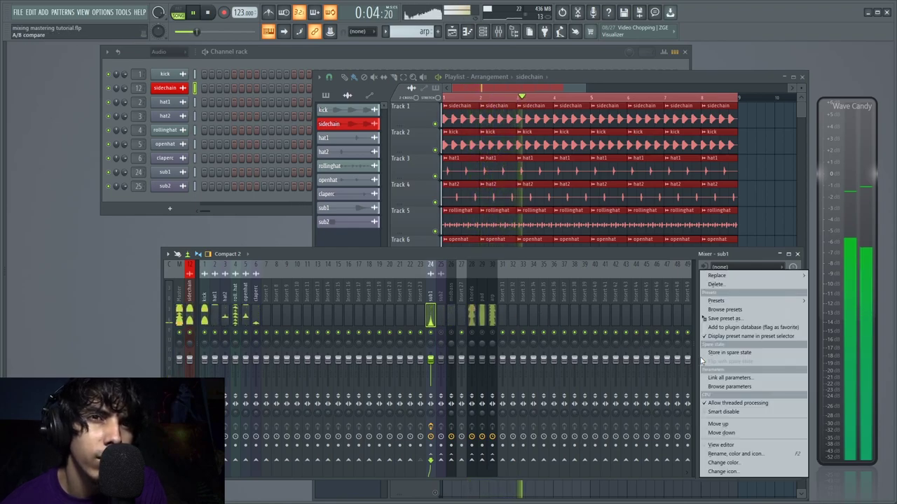
{"action": "left_click_drag", "start_coordinate": [726, 321], "coordinate": [444, 306]}
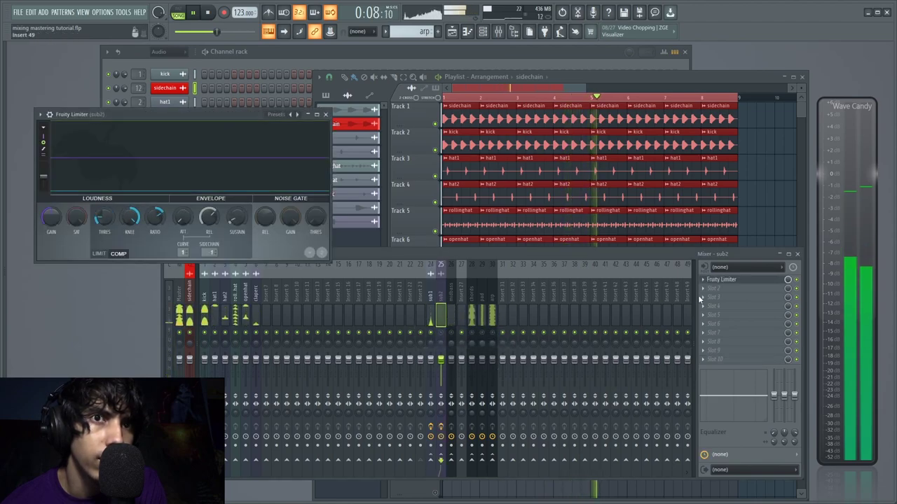
{"action": "left_click", "coordinate": [707, 279]}
{"action": "left_click_drag", "start_coordinate": [722, 321], "coordinate": [451, 311]}
{"action": "left_click", "coordinate": [704, 280]}
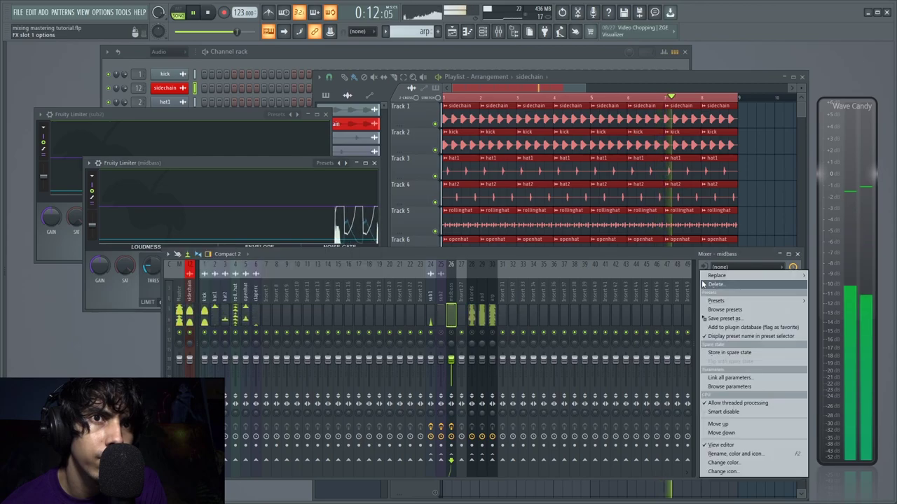
{"action": "left_click_drag", "start_coordinate": [721, 321], "coordinate": [470, 311]}
{"action": "left_click", "coordinate": [704, 281]}
{"action": "left_click_drag", "start_coordinate": [723, 318], "coordinate": [482, 313]}
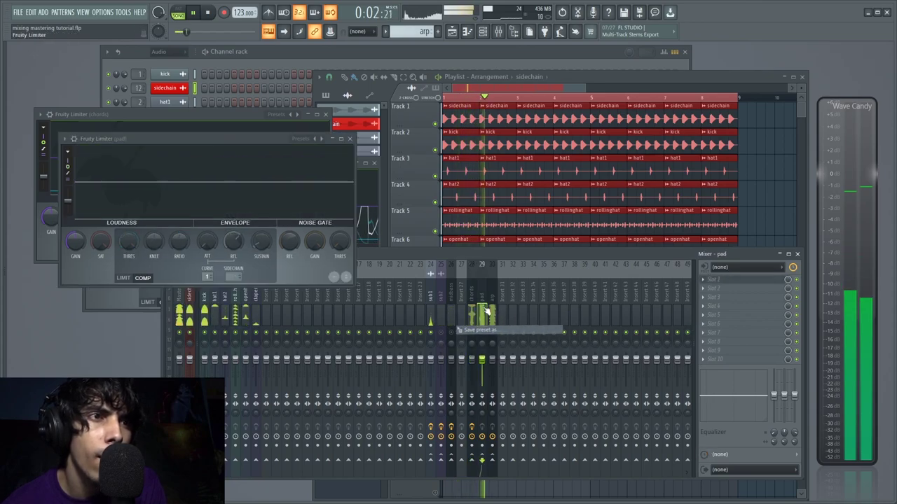
{"action": "left_click", "coordinate": [704, 281]}
{"action": "left_click_drag", "start_coordinate": [720, 317], "coordinate": [492, 317]}
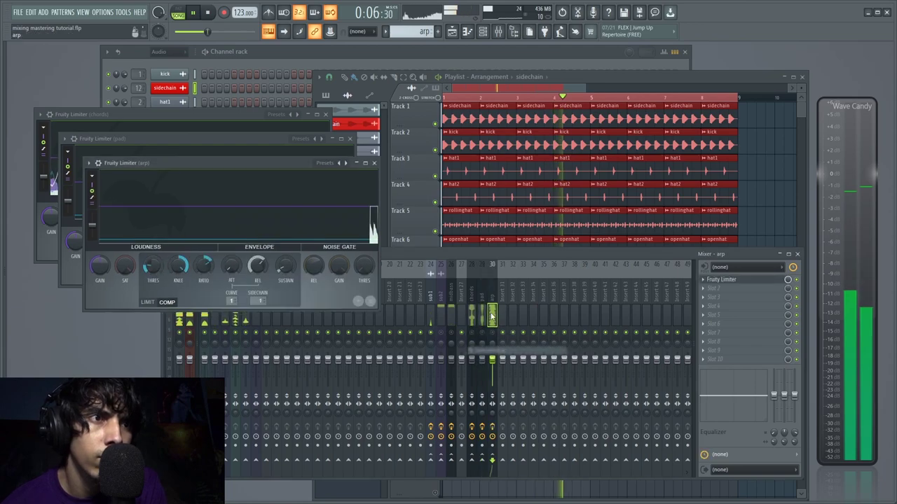
Select the sub1 insert and restart playback from the beginning to check the bass levels
{"action": "left_click", "coordinate": [430, 316]}
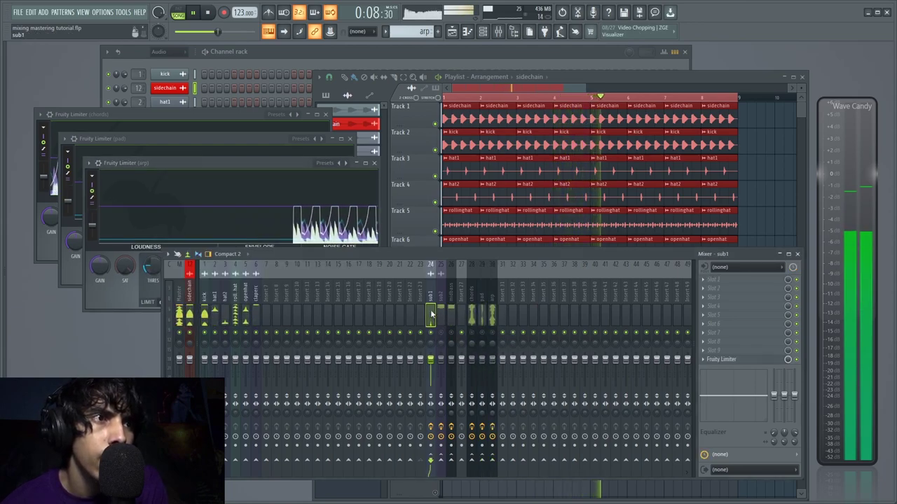
{"action": "key", "text": "space"}
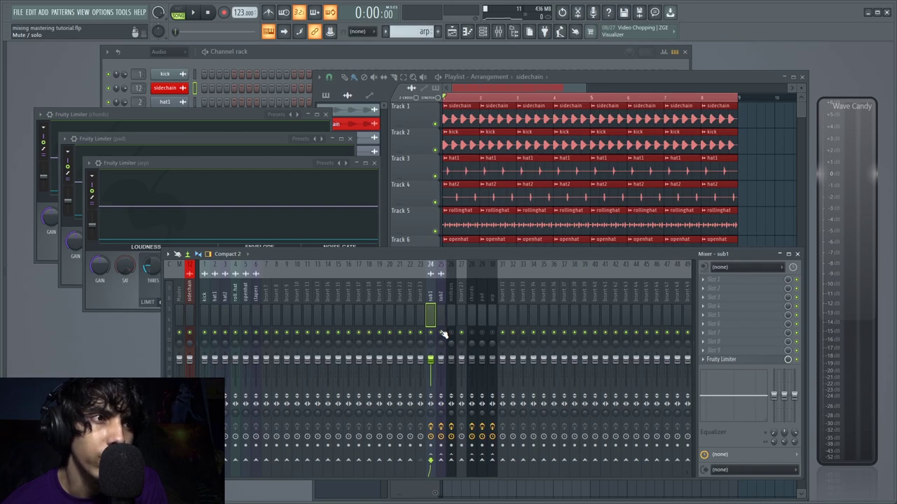
{"action": "key", "text": "space"}
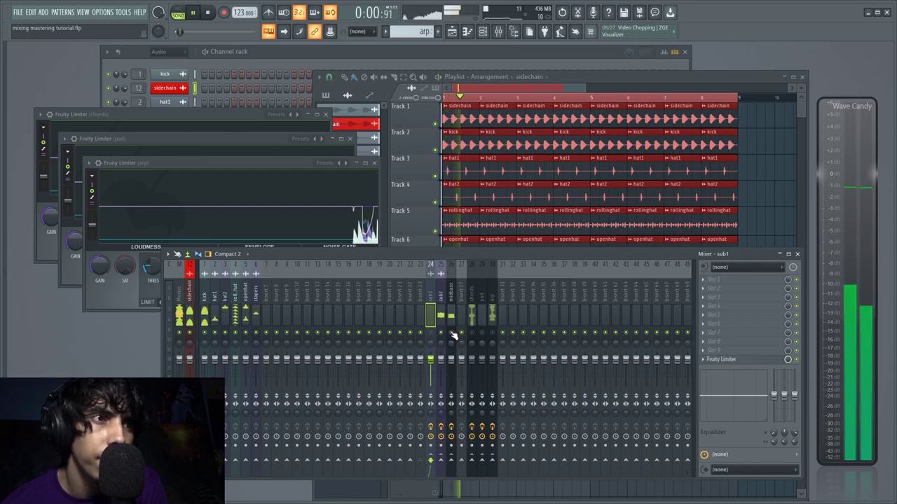
Check the sub2 insert's Fruity Limiter during playback and move the effect to slot 10
{"action": "left_click", "coordinate": [441, 316]}
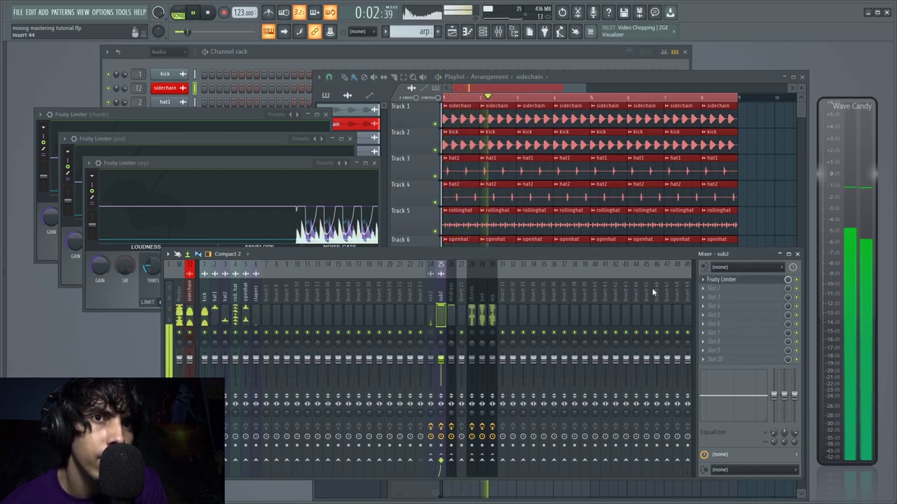
{"action": "left_click", "coordinate": [728, 281]}
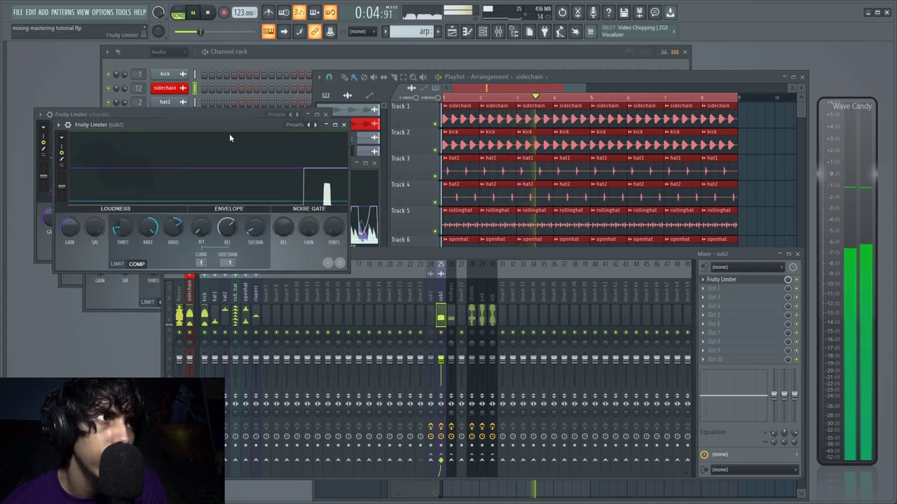
{"action": "left_click_drag", "start_coordinate": [210, 115], "coordinate": [373, 178]}
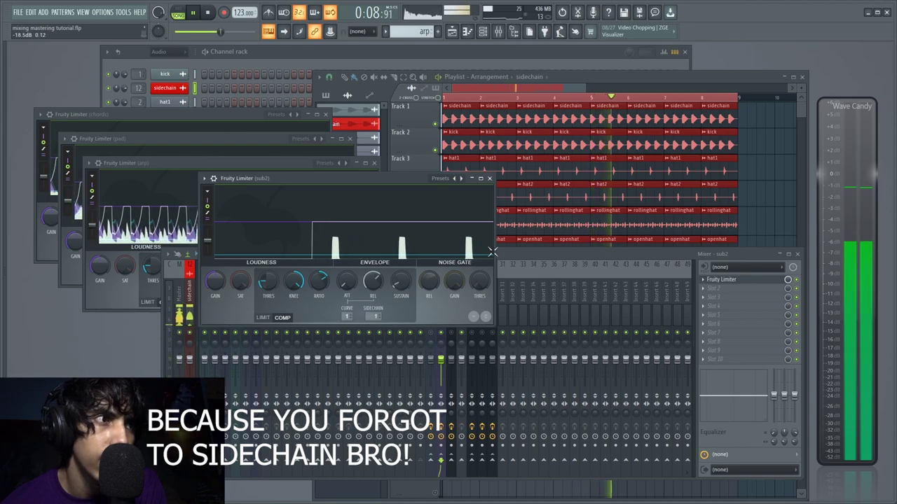
{"action": "left_click", "coordinate": [706, 280]}
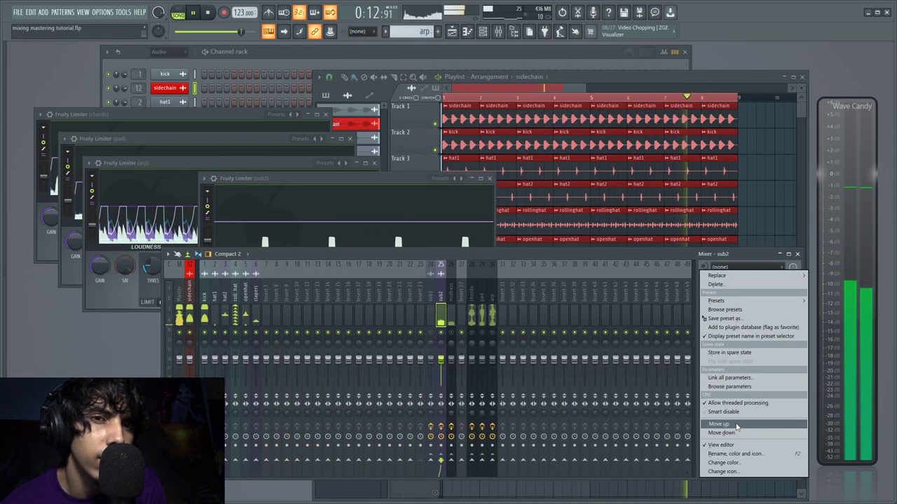
{"action": "left_click", "coordinate": [736, 425]}
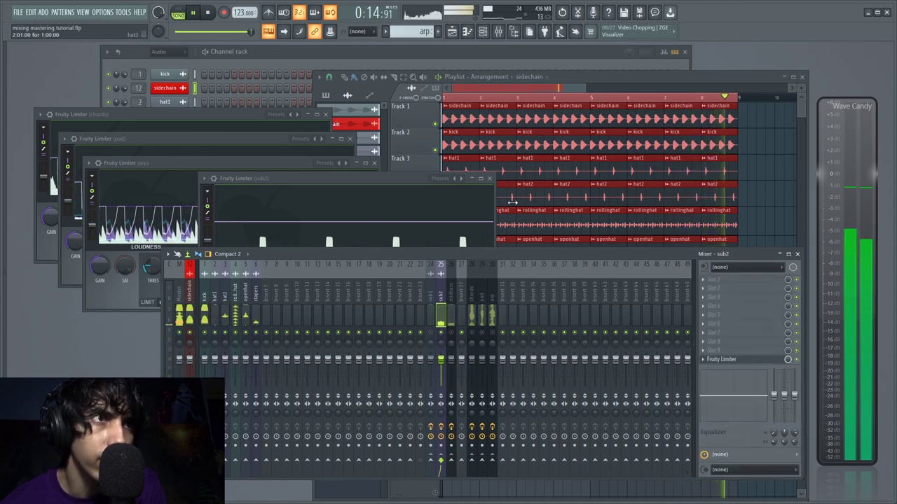
Review the midbass insert's Fruity Limiter during playback, close it, and select the chords insert
{"action": "left_click", "coordinate": [451, 315]}
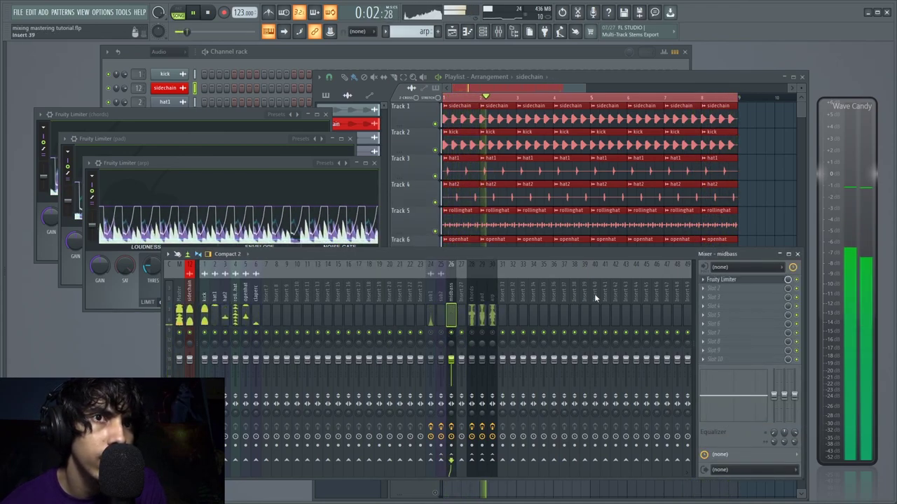
{"action": "left_click", "coordinate": [722, 280]}
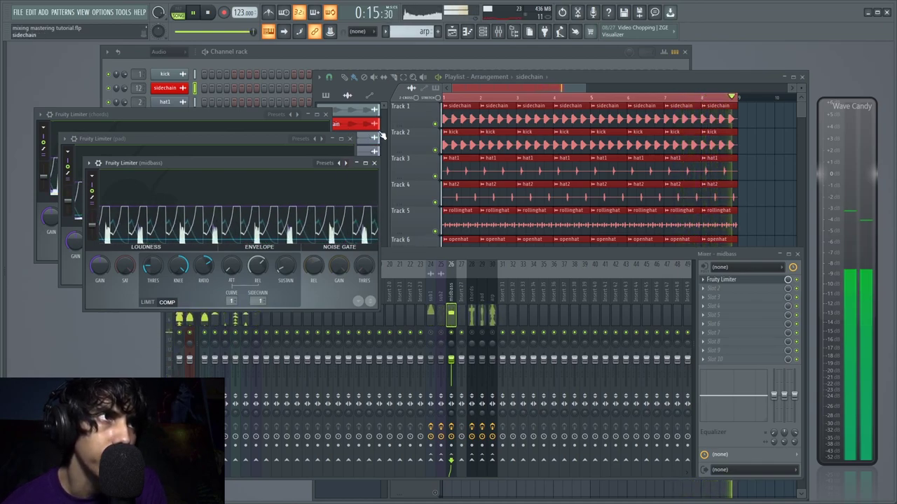
{"action": "left_click", "coordinate": [374, 164]}
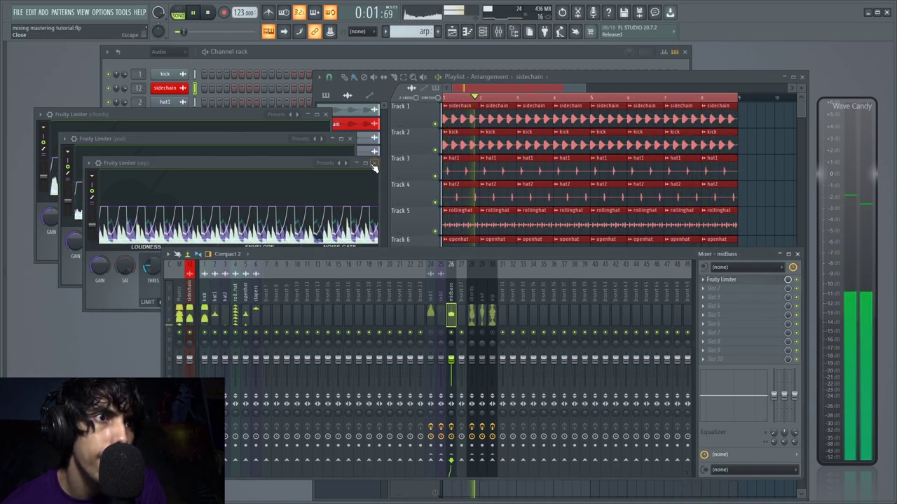
{"action": "left_click", "coordinate": [471, 335]}
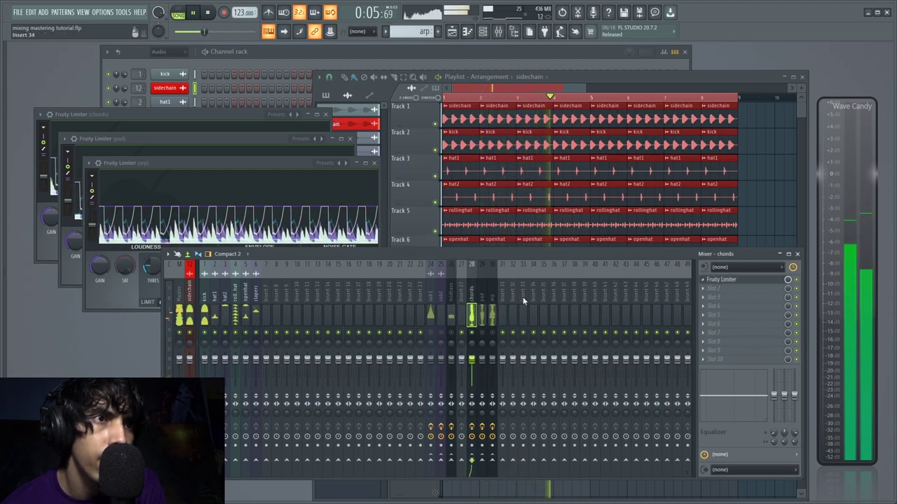
Move the midbass insert's Fruity Limiter to slot 10 and stop playback
{"action": "left_click", "coordinate": [448, 302]}
{"action": "left_click", "coordinate": [703, 279]}
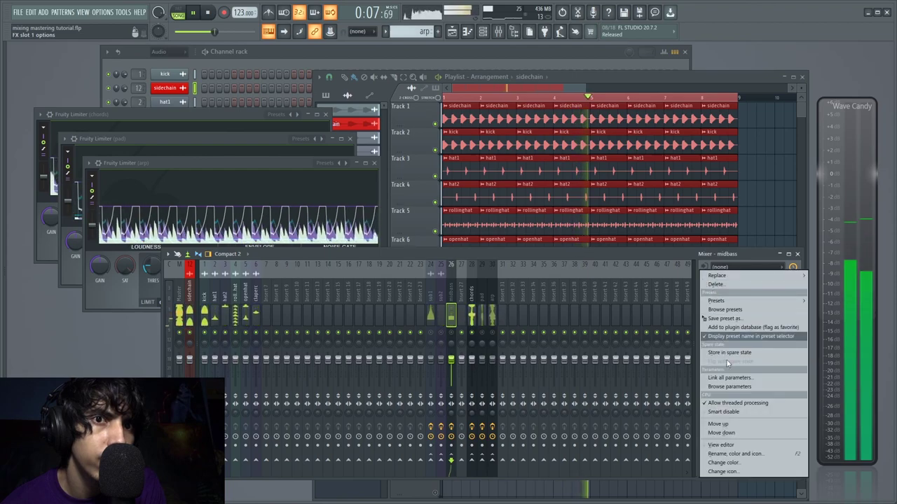
{"action": "left_click", "coordinate": [716, 414]}
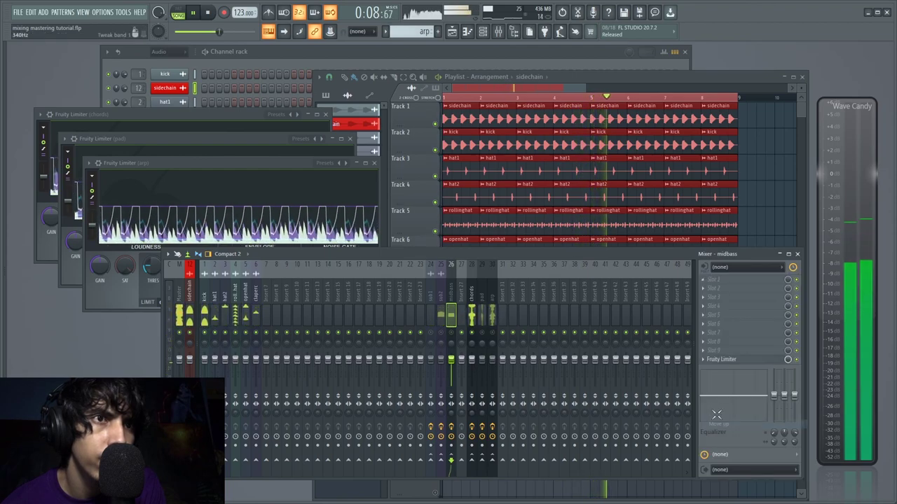
{"action": "left_click", "coordinate": [442, 296]}
{"action": "key", "text": "space"}
{"action": "left_click", "coordinate": [451, 298]}
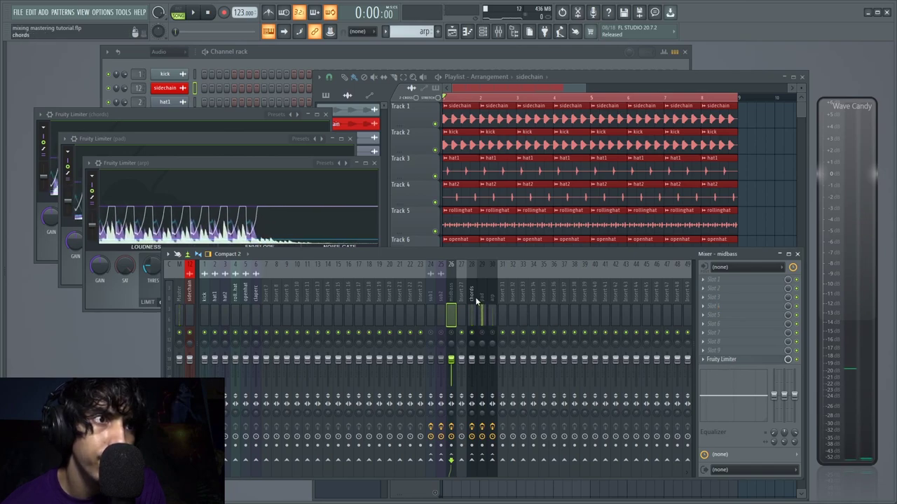
Move the chords insert's Fruity Limiter to slot 10, open its editor and start playback
{"action": "left_click", "coordinate": [703, 279]}
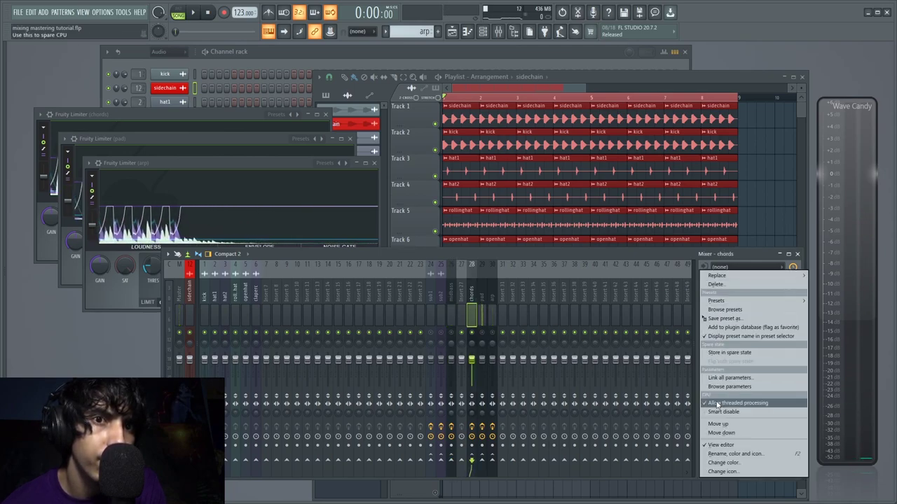
{"action": "left_click", "coordinate": [723, 425]}
{"action": "left_click", "coordinate": [729, 360]}
{"action": "key", "text": "space"}
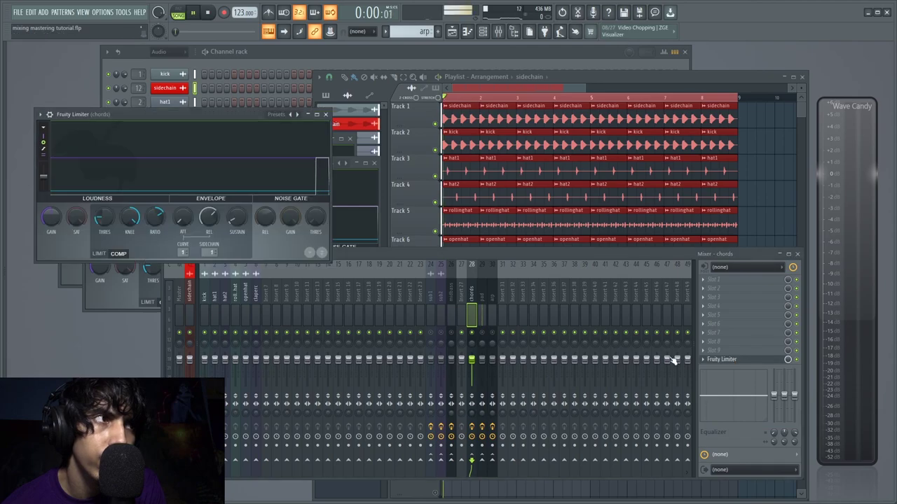
Adjust the chords Fruity Limiter's compressor threshold to about -15.8 dB during playback, stop the song and close the effect
{"action": "left_click_drag", "start_coordinate": [158, 115], "coordinate": [416, 183]}
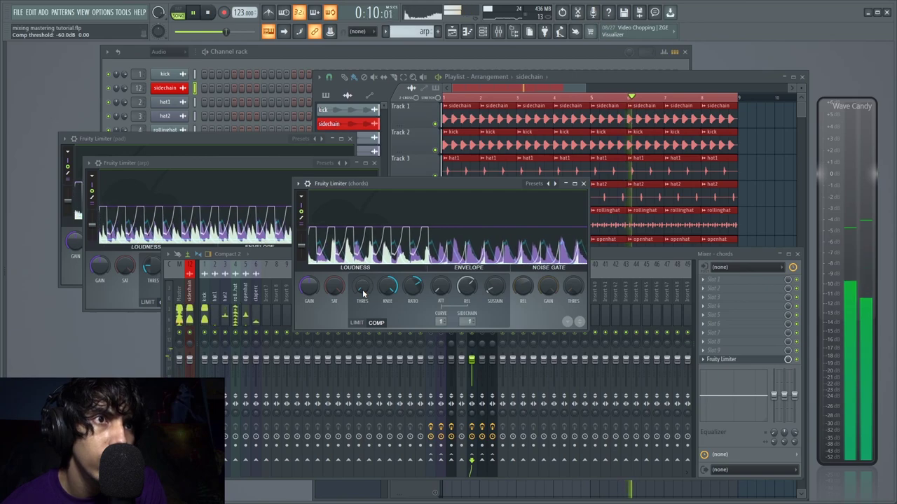
{"action": "mouse_move", "coordinate": [365, 290]}
{"action": "left_mouse_down"}
{"action": "mouse_move", "coordinate": [365, 260]}
{"action": "mouse_move", "coordinate": [365, 300]}
{"action": "left_mouse_up"}
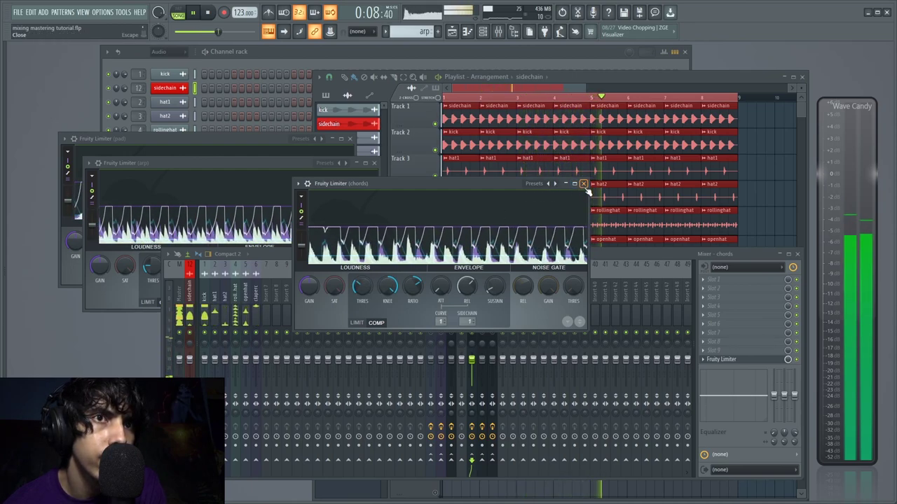
{"action": "left_click_drag", "start_coordinate": [358, 292], "coordinate": [358, 290]}
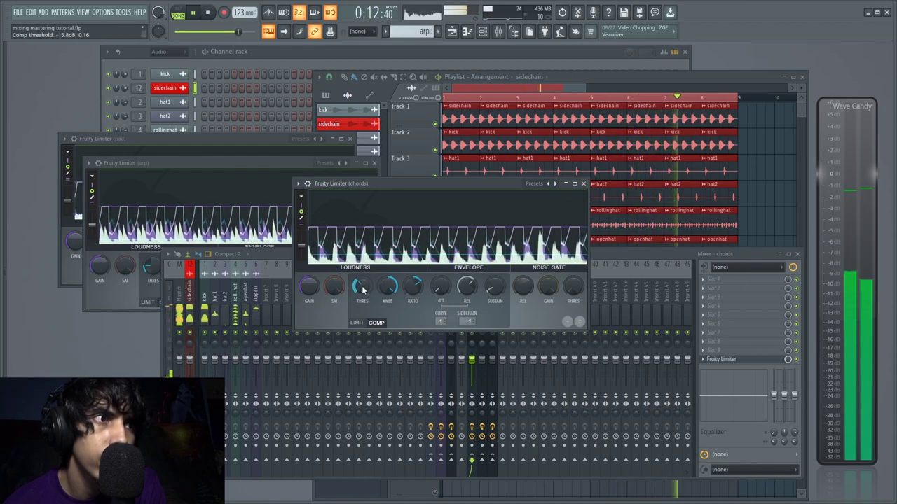
{"action": "key", "text": "space"}
{"action": "left_click", "coordinate": [584, 184]}
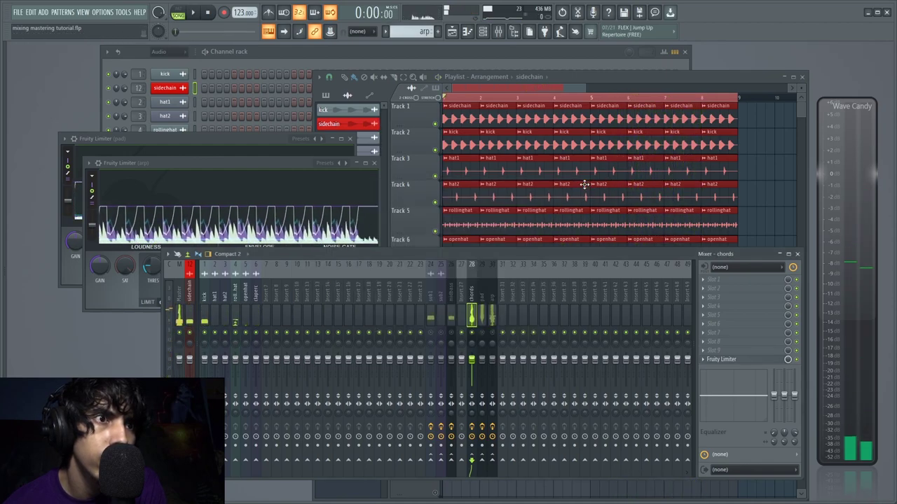
Play the song and move the pad insert's Fruity Limiter to slot 10
{"action": "key", "text": "space"}
{"action": "left_click", "coordinate": [482, 312]}
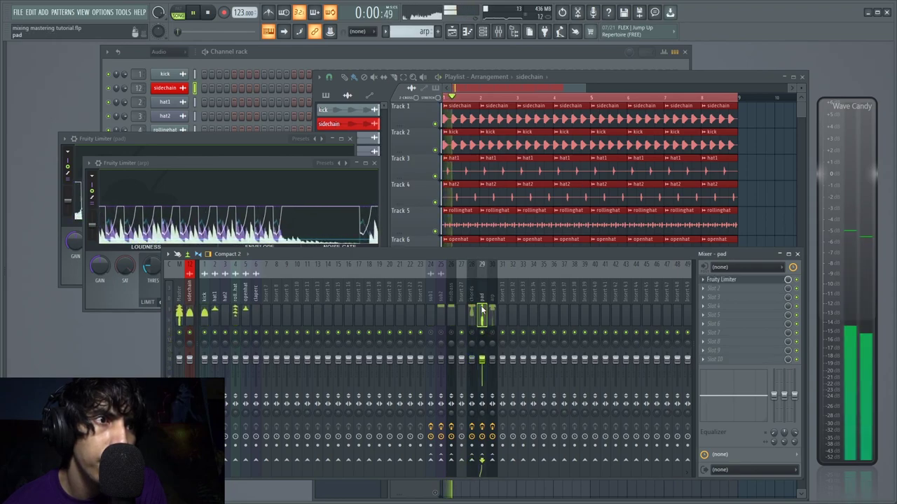
{"action": "left_click", "coordinate": [732, 280]}
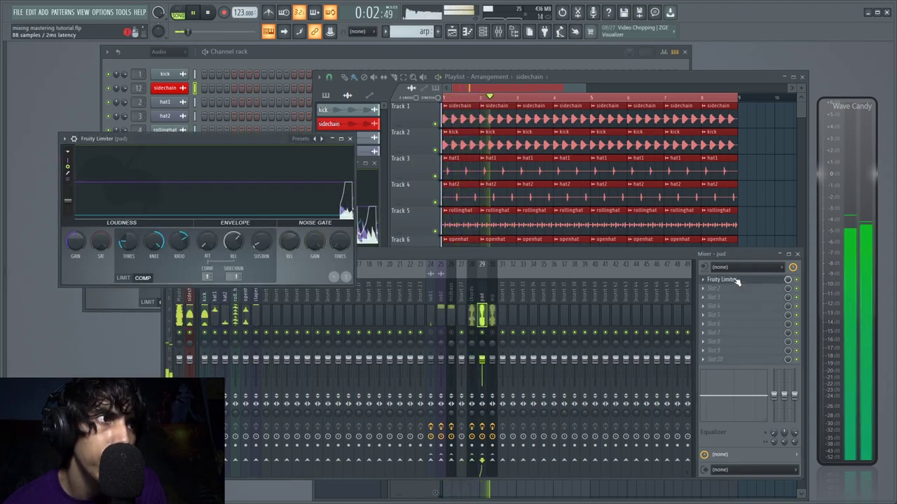
{"action": "left_click", "coordinate": [703, 280]}
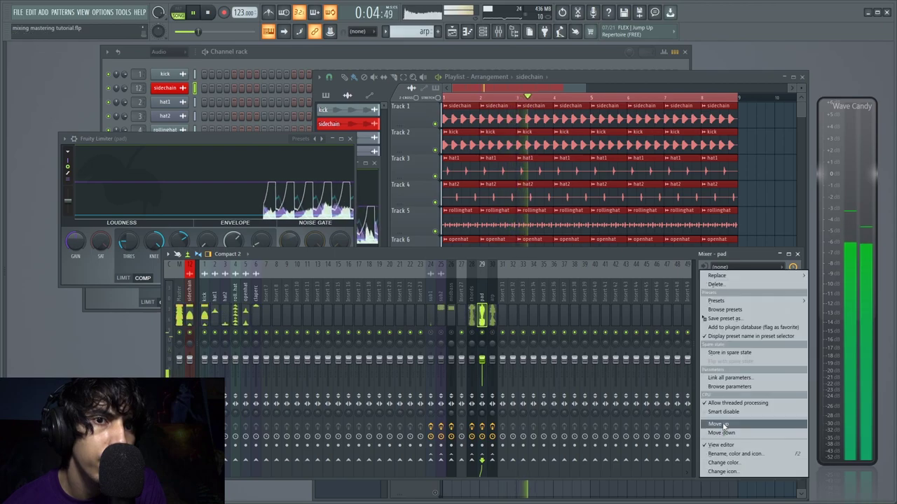
{"action": "left_click", "coordinate": [722, 424]}
Review the pad insert's Fruity Limiter during playback, stop the song and close the effect
{"action": "left_click", "coordinate": [721, 359]}
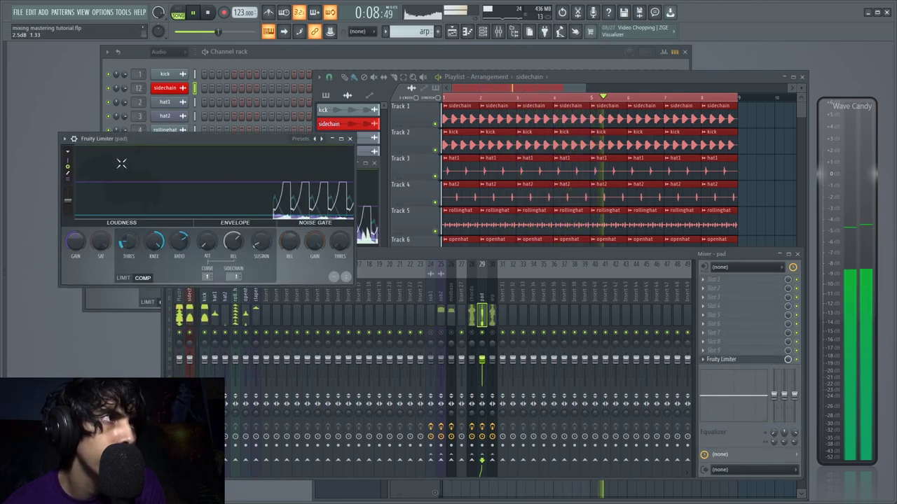
{"action": "left_click_drag", "start_coordinate": [151, 136], "coordinate": [189, 155]}
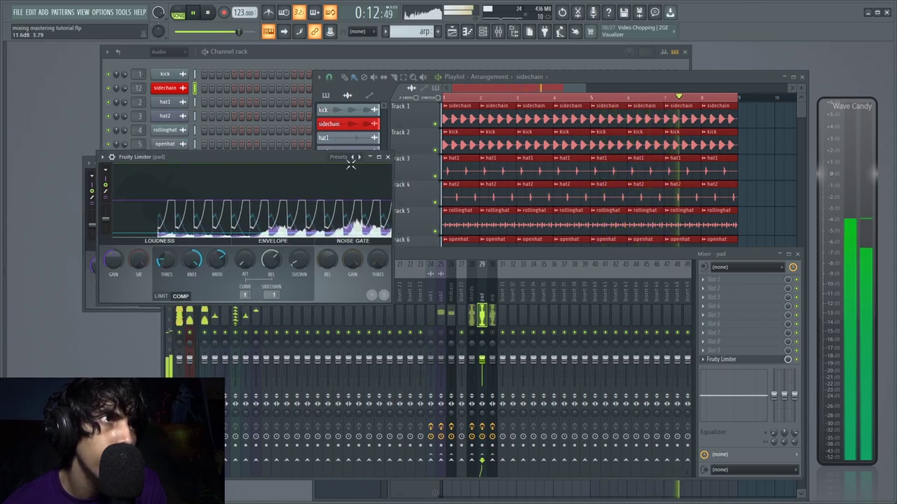
{"action": "key", "text": "space"}
{"action": "left_click", "coordinate": [388, 157]}
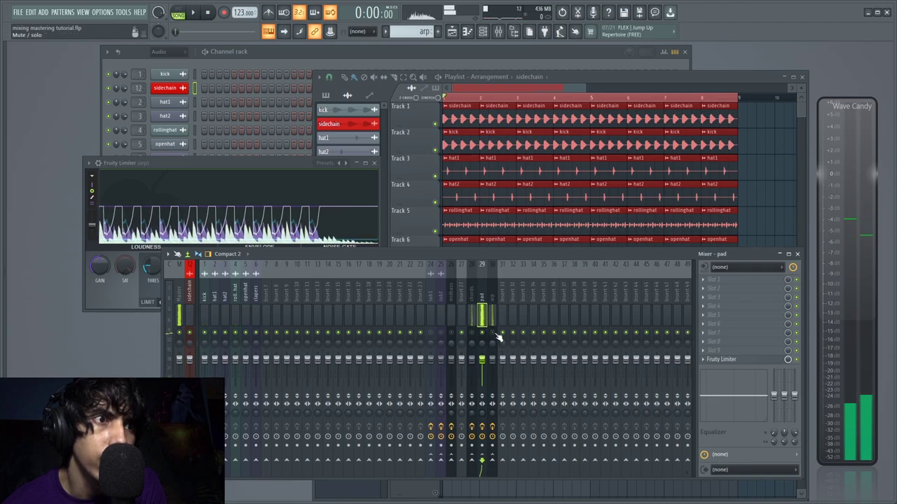
Play the song to check the arp insert's Fruity Limiter, stop playback and close the effect
{"action": "key", "text": "space"}
{"action": "left_click", "coordinate": [492, 314]}
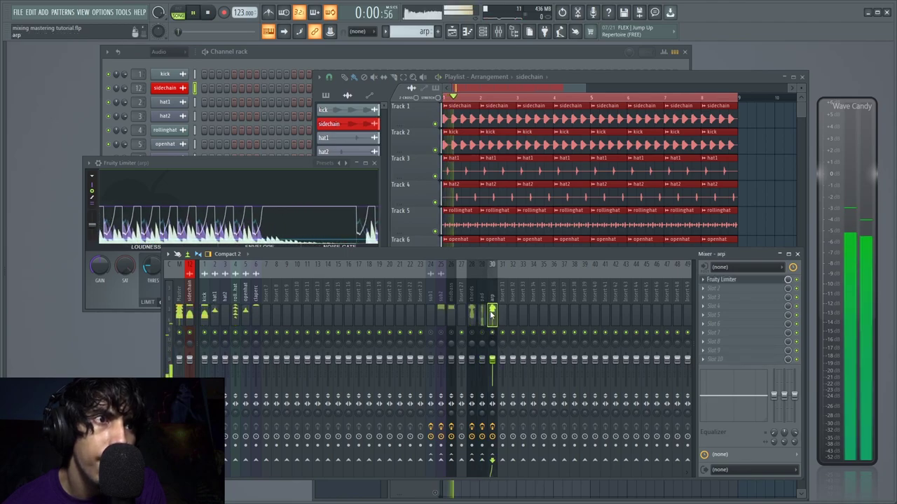
{"action": "left_click", "coordinate": [736, 281]}
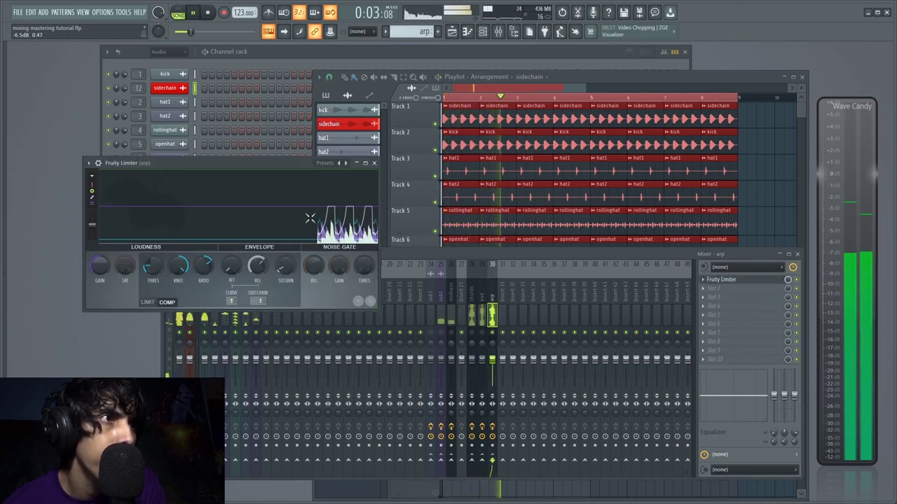
{"action": "key", "text": "space"}
{"action": "left_click", "coordinate": [374, 163]}
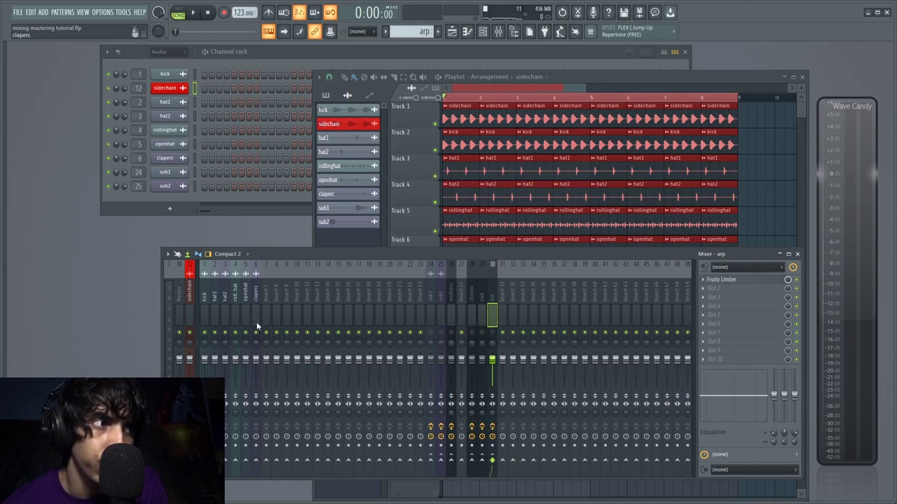
Lower the hat1, hat2, rollinghat, openhat and claperc faders well below the kick during playback, and stop the song
{"action": "key", "text": "space"}
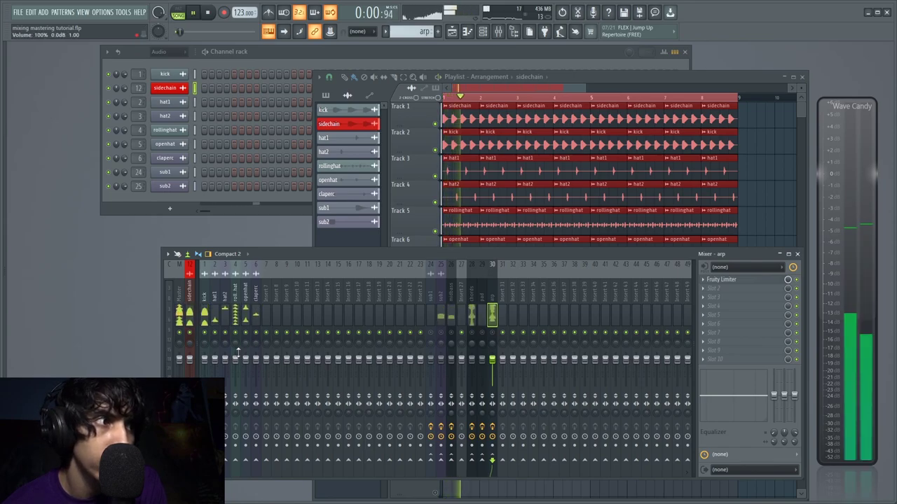
{"action": "left_click_drag", "start_coordinate": [256, 360], "coordinate": [215, 386]}
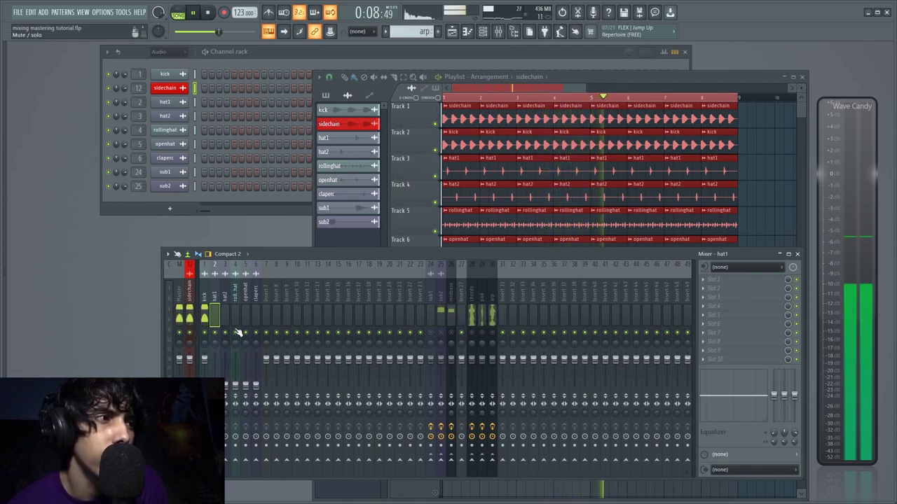
{"action": "key", "text": "space"}
Examine the Meter settings of Wave Candy on the Master and reposition its floating level meter beside the mixer
{"action": "left_click_drag", "start_coordinate": [826, 268], "coordinate": [49, 231]}
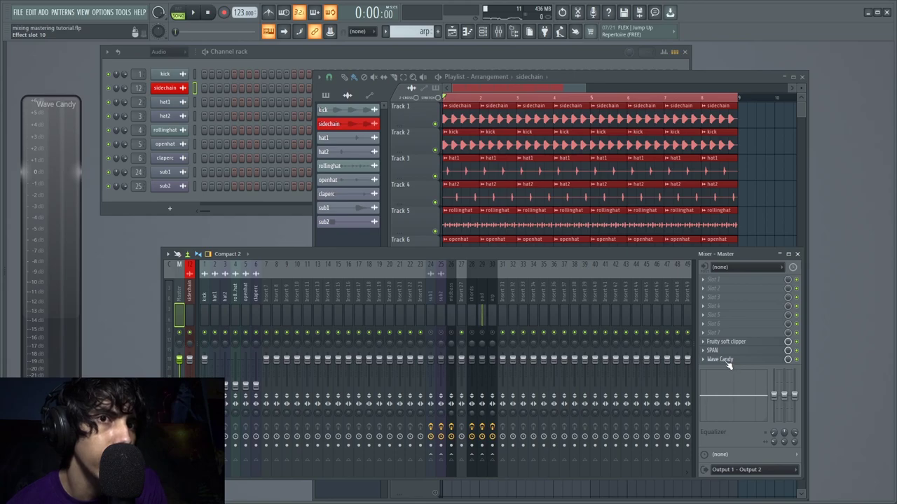
{"action": "left_click", "coordinate": [728, 361]}
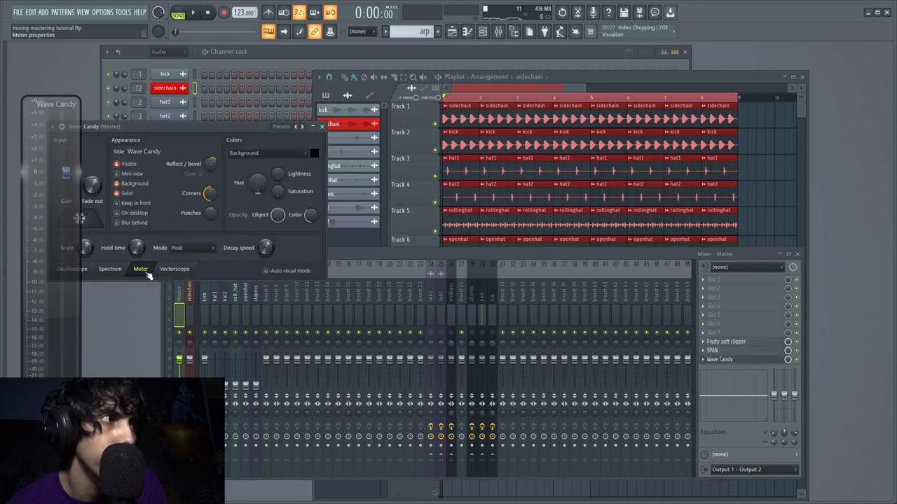
{"action": "left_click", "coordinate": [322, 126]}
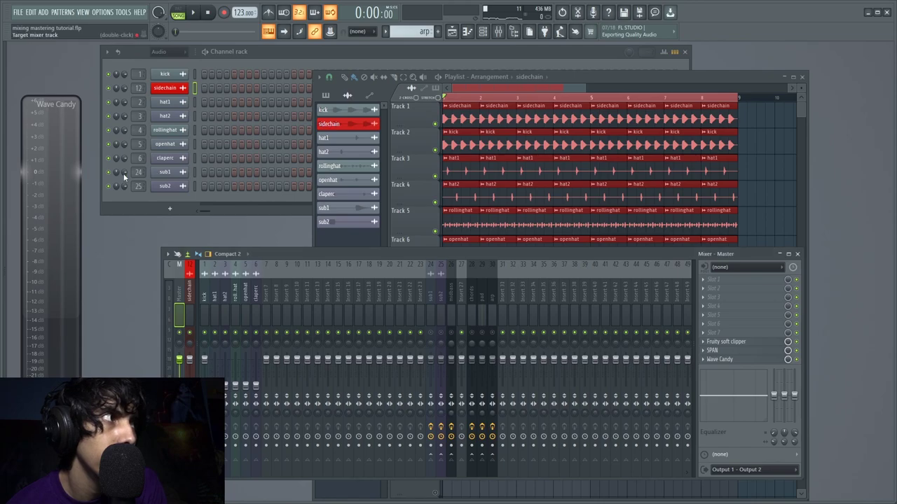
{"action": "left_click_drag", "start_coordinate": [71, 223], "coordinate": [75, 216]}
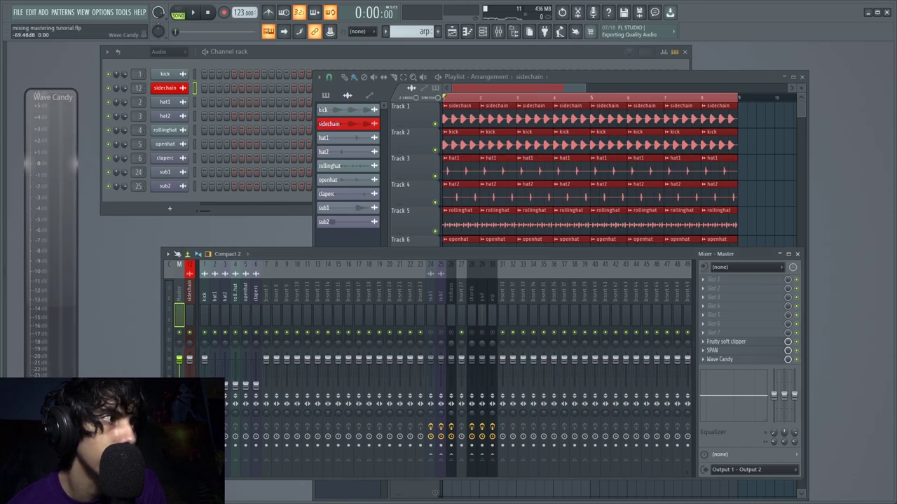
{"action": "left_click_drag", "start_coordinate": [68, 355], "coordinate": [858, 360]}
Examine the SPAN analyzer and the Fruity soft clipper on the Master, closing each one
{"action": "left_click", "coordinate": [725, 351]}
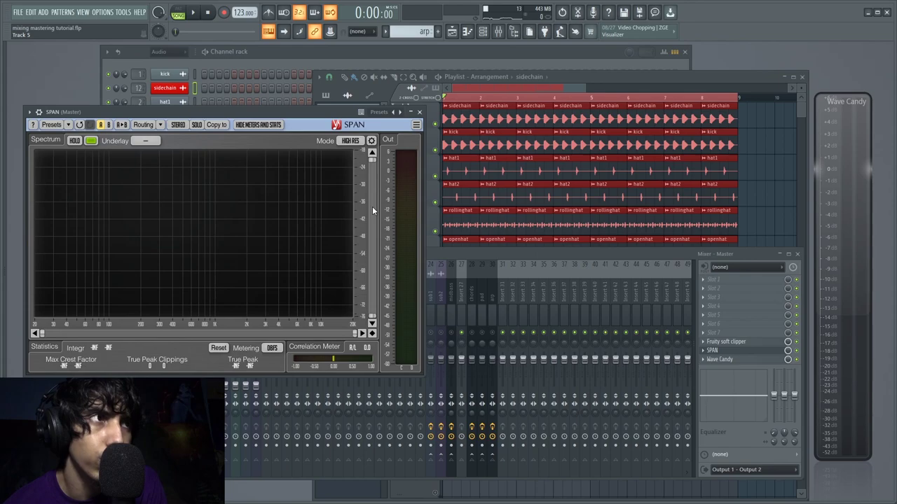
{"action": "left_click_drag", "start_coordinate": [294, 117], "coordinate": [322, 142]}
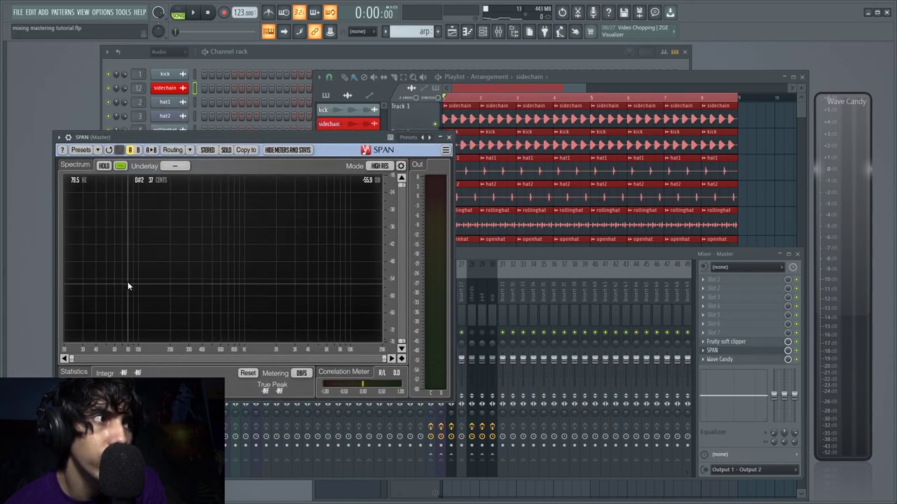
{"action": "left_click", "coordinate": [449, 137]}
{"action": "left_click", "coordinate": [735, 342]}
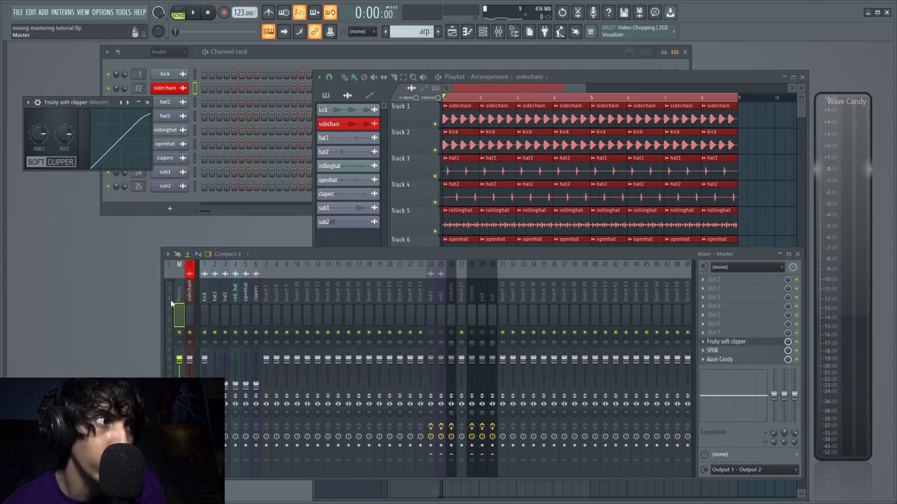
{"action": "left_click_drag", "start_coordinate": [102, 103], "coordinate": [155, 211]}
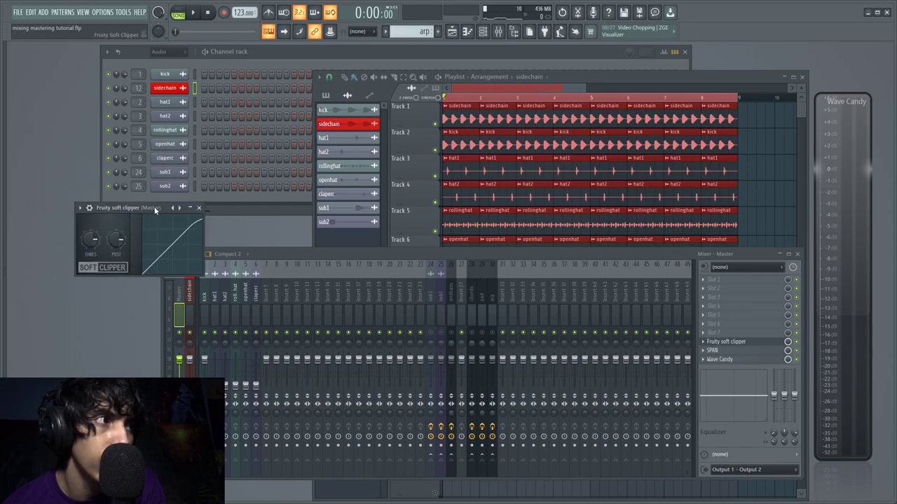
{"action": "left_click", "coordinate": [200, 209]}
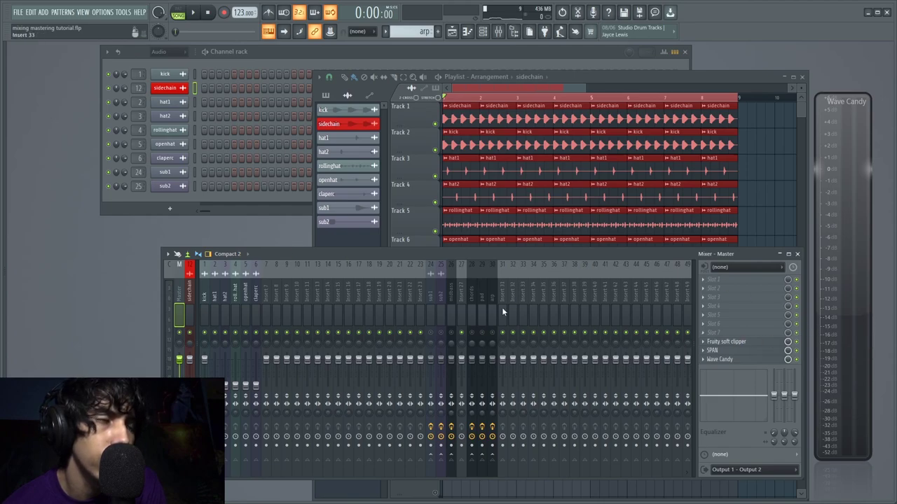
Play the song and raise the hat1 and hat2 faders, bringing hat2 to about 79% volume (-5.1 dB)
{"action": "left_click", "coordinate": [213, 339]}
{"action": "key", "text": "space"}
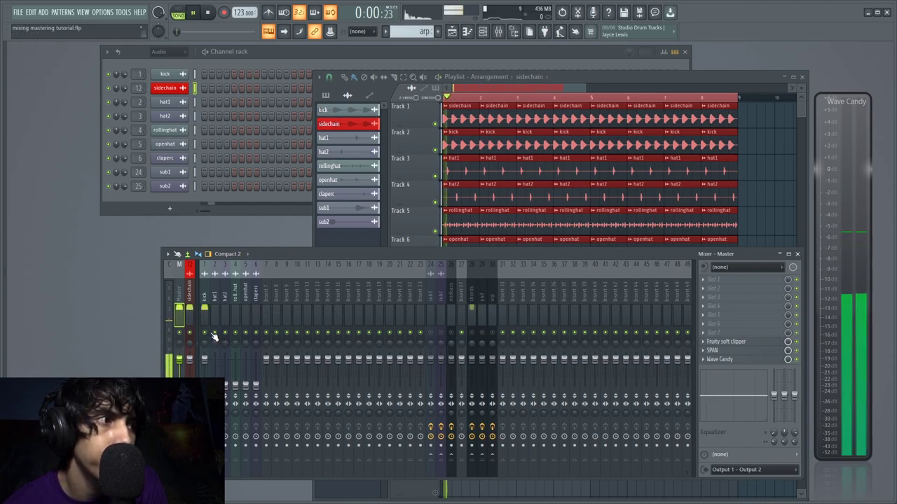
{"action": "left_click_drag", "start_coordinate": [214, 372], "coordinate": [215, 365]}
{"action": "left_click", "coordinate": [224, 360]}
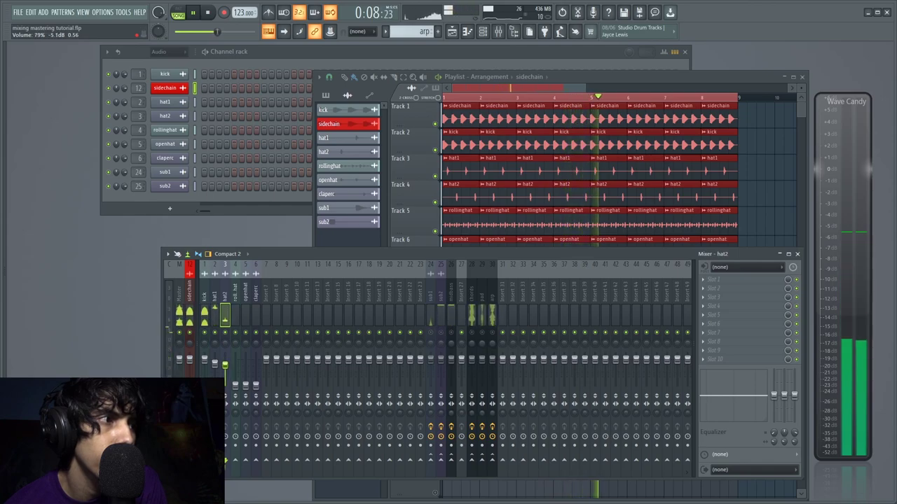
Raise the openhat and claperc faders, and set hat1 to about 83% and rollinghat to about 85% volume during playback
{"action": "left_click_drag", "start_coordinate": [235, 386], "coordinate": [236, 362]}
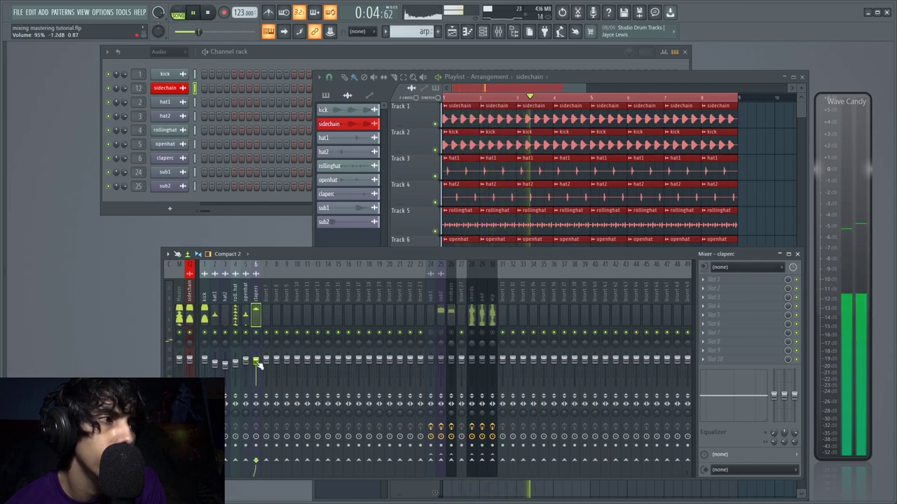
{"action": "left_click_drag", "start_coordinate": [257, 362], "coordinate": [250, 363]}
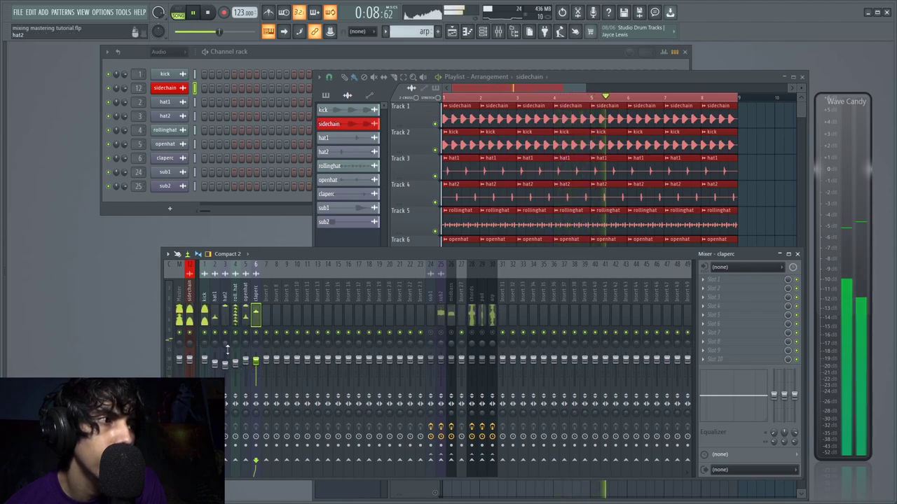
{"action": "left_click", "coordinate": [215, 363]}
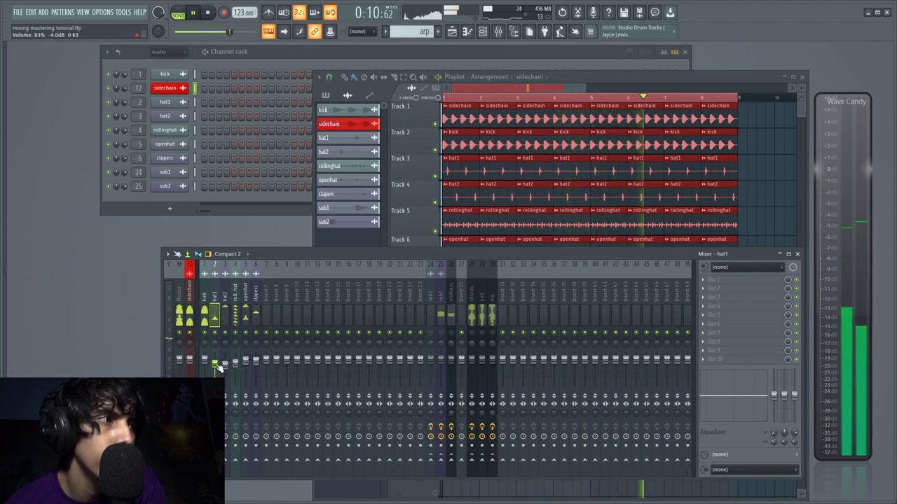
{"action": "left_click_drag", "start_coordinate": [236, 368], "coordinate": [235, 363]}
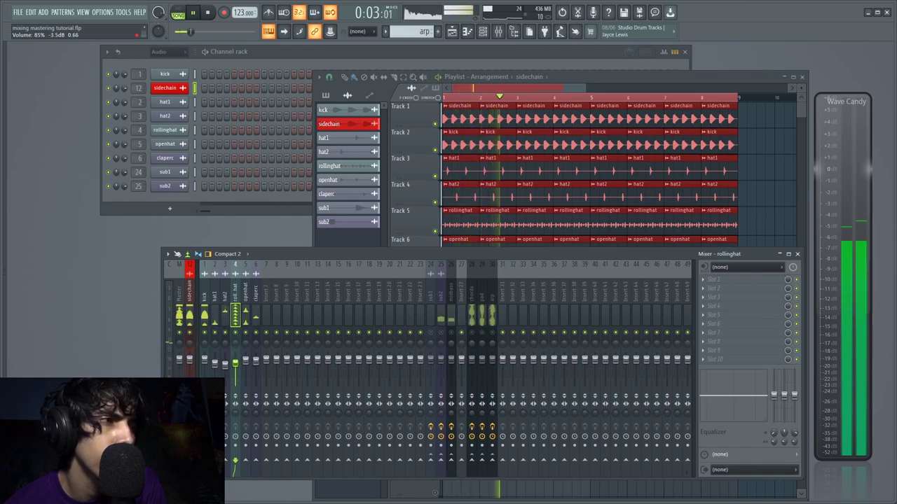
Add Fruity parametric EQ 2 to the kick's first effect slot and view the kick's spectrum during playback
{"action": "key", "text": "space"}
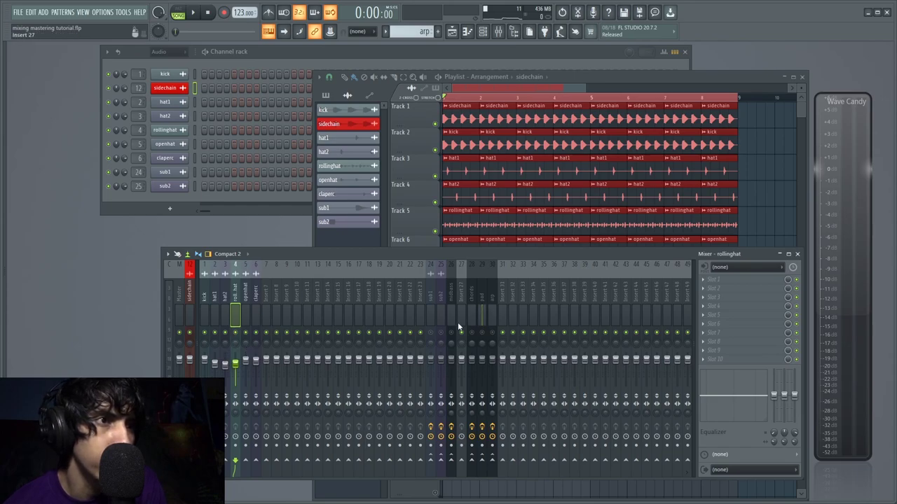
{"action": "left_click", "coordinate": [204, 311]}
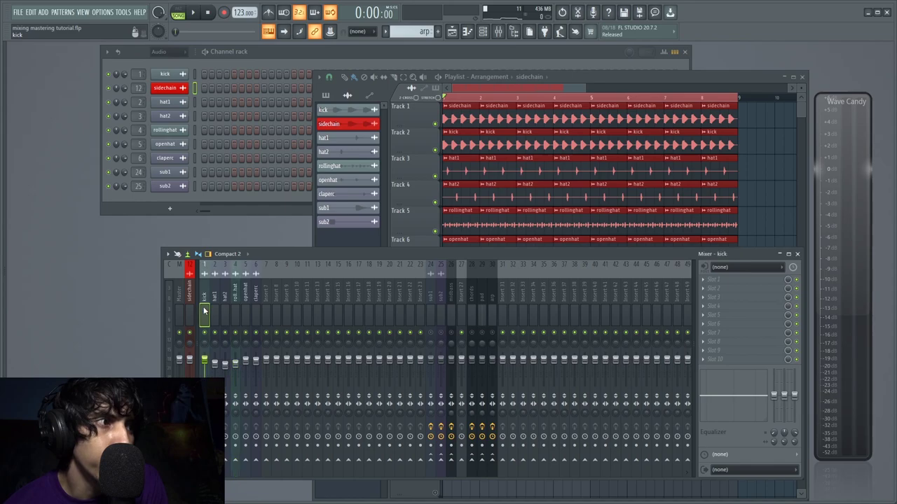
{"action": "left_click", "coordinate": [718, 279]}
{"action": "left_click", "coordinate": [560, 377]}
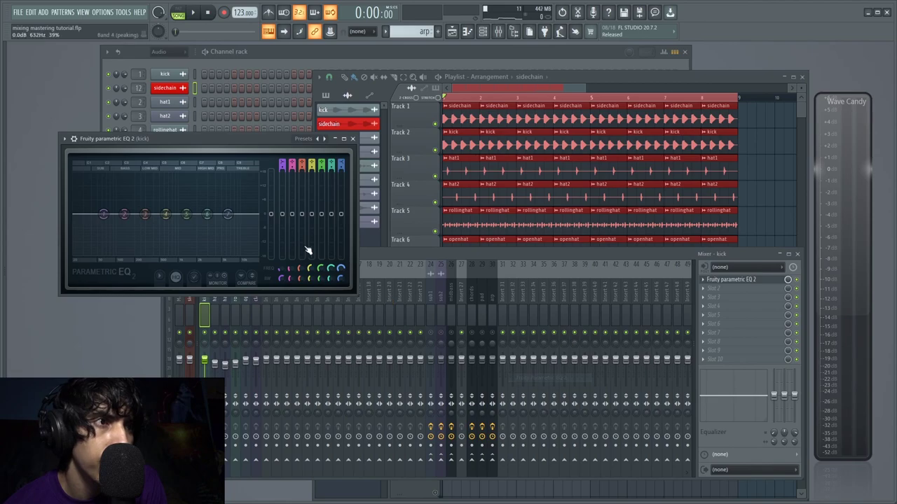
{"action": "key", "text": "space"}
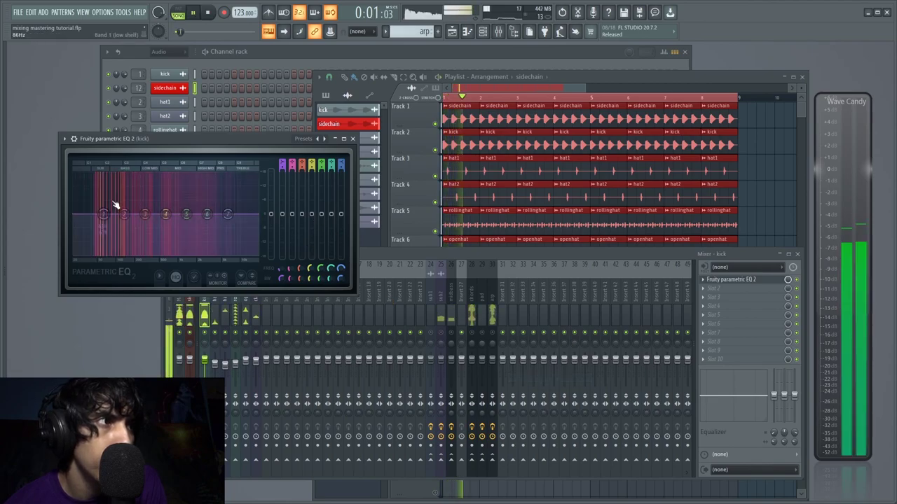
{"action": "left_click", "coordinate": [353, 139]}
Add Fruity parametric EQ 2 to hat1 with the steep4 low preset and set its high-pass cutoff to about 206 Hz
{"action": "left_click", "coordinate": [214, 319]}
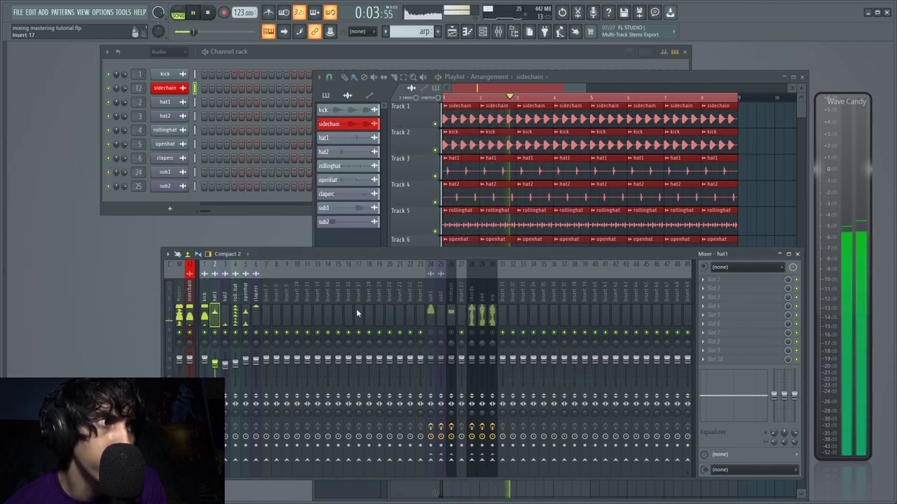
{"action": "left_click", "coordinate": [736, 280]}
{"action": "left_click", "coordinate": [550, 378]}
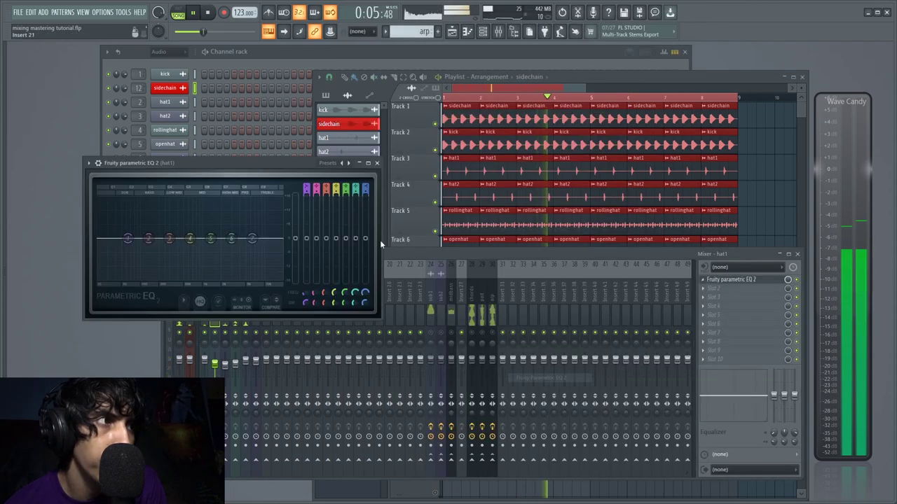
{"action": "left_click", "coordinate": [349, 163]}
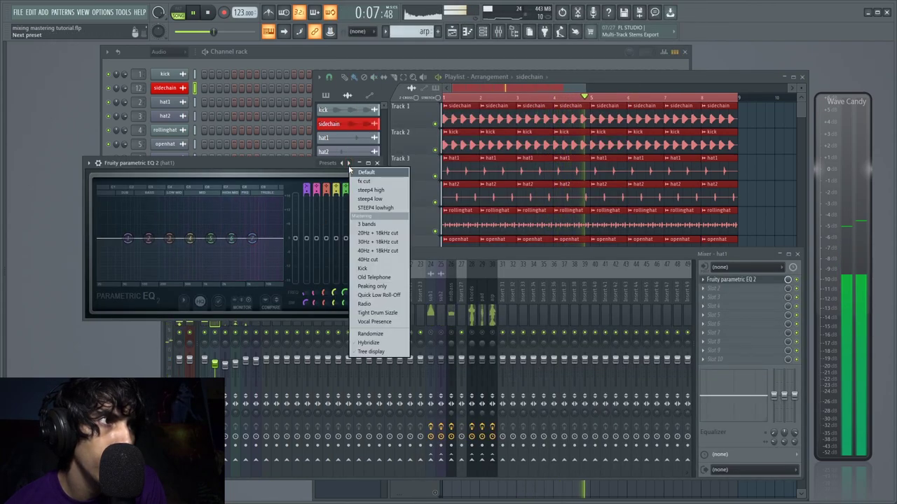
{"action": "left_click", "coordinate": [370, 198]}
{"action": "left_click_drag", "start_coordinate": [111, 238], "coordinate": [159, 238]}
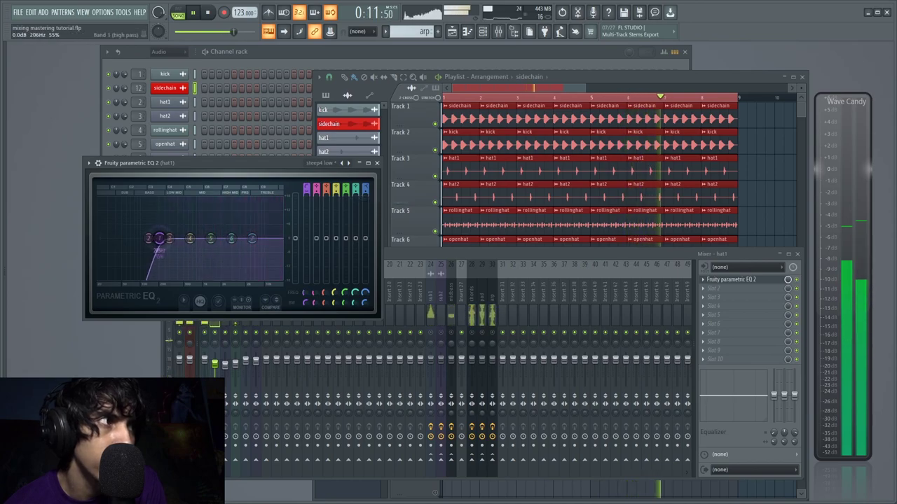
{"action": "left_click", "coordinate": [376, 162]}
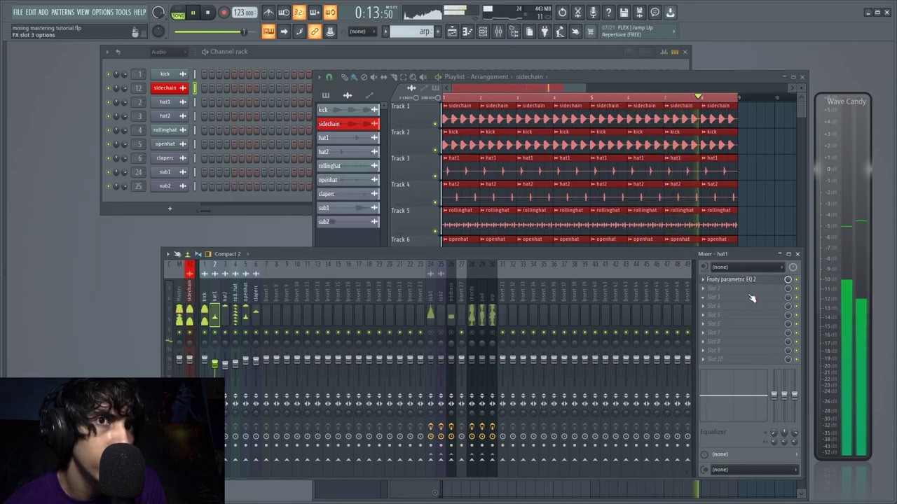
Copy hat1's EQ preset onto the hat2 insert and raise its high-pass cutoff slightly
{"action": "right_click", "coordinate": [710, 280]}
{"action": "left_click_drag", "start_coordinate": [731, 314], "coordinate": [226, 303]}
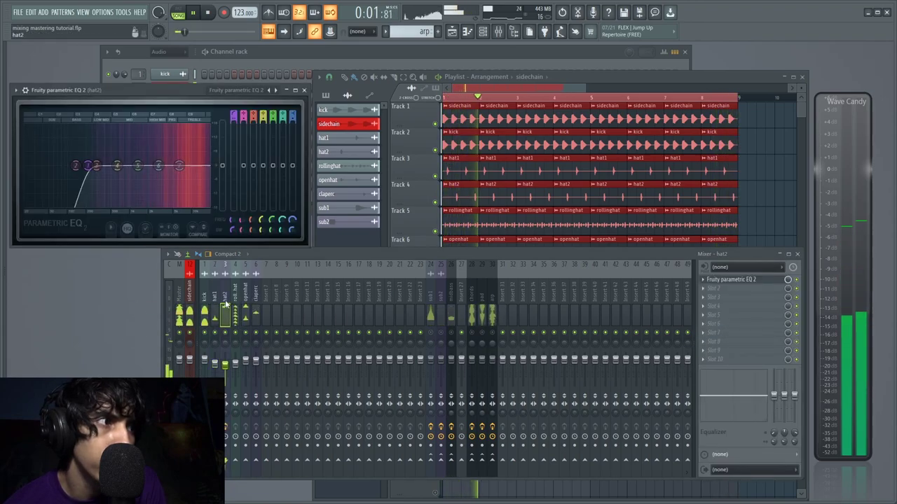
{"action": "left_click_drag", "start_coordinate": [85, 169], "coordinate": [91, 167]}
Copy hat2's EQ preset onto the rollinghat insert, raise its high-pass cutoff and close that EQ
{"action": "right_click", "coordinate": [708, 282]}
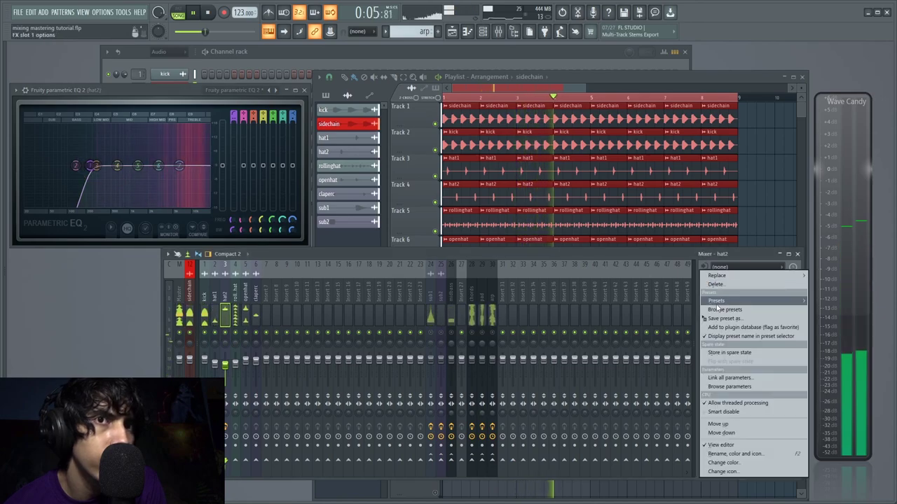
{"action": "left_click_drag", "start_coordinate": [715, 316], "coordinate": [237, 309]}
{"action": "mouse_move", "coordinate": [113, 189]}
{"action": "left_mouse_down"}
{"action": "mouse_move", "coordinate": [150, 201]}
{"action": "mouse_move", "coordinate": [115, 194]}
{"action": "mouse_move", "coordinate": [220, 189]}
{"action": "mouse_move", "coordinate": [81, 188]}
{"action": "mouse_move", "coordinate": [126, 189]}
{"action": "left_mouse_up"}
{"action": "key", "text": "Escape"}
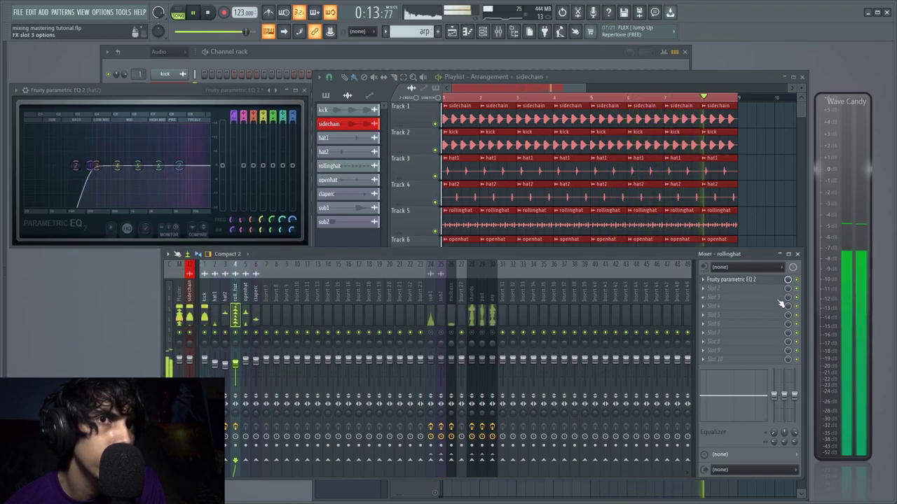
Copy rollinghat's EQ preset onto openhat, lower its high-pass cutoff, and close the open EQ windows
{"action": "left_click", "coordinate": [704, 280]}
{"action": "left_click_drag", "start_coordinate": [716, 319], "coordinate": [245, 301]}
{"action": "mouse_move", "coordinate": [154, 215]}
{"action": "left_mouse_down"}
{"action": "mouse_move", "coordinate": [100, 214]}
{"action": "mouse_move", "coordinate": [140, 215]}
{"action": "left_mouse_up"}
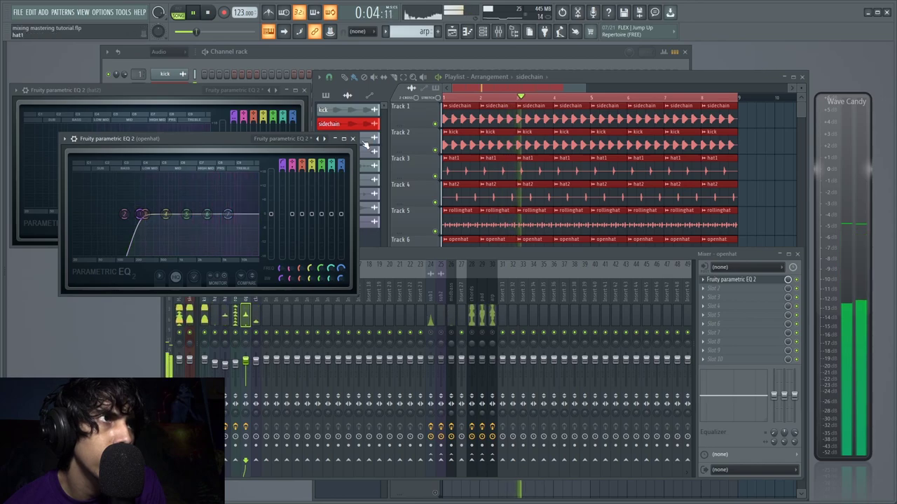
{"action": "left_click", "coordinate": [353, 138]}
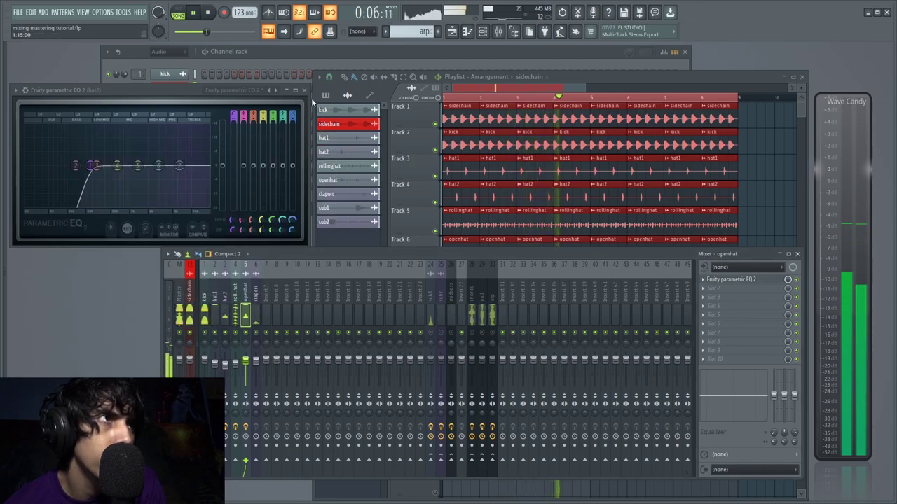
{"action": "left_click", "coordinate": [303, 90]}
Copy openhat's EQ preset onto claperc, sweep the high-pass down to 20 Hz and settle it at about 330 Hz
{"action": "left_click", "coordinate": [237, 311]}
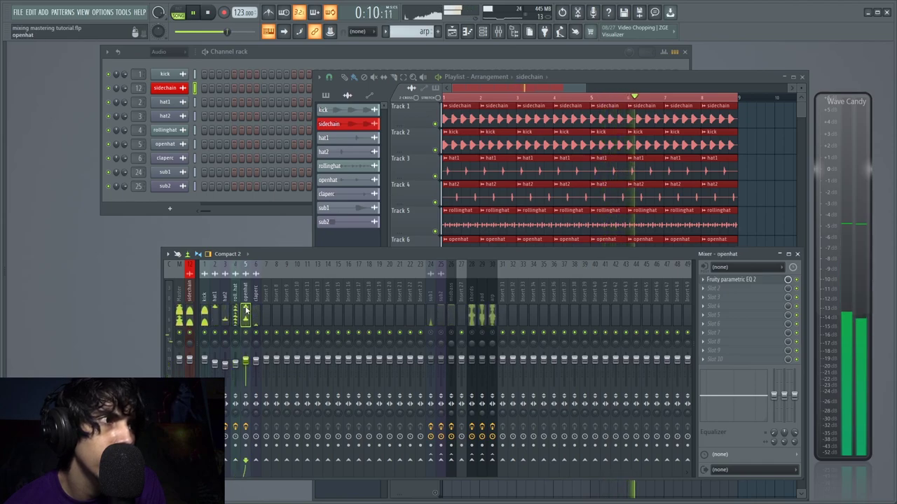
{"action": "left_click", "coordinate": [703, 280]}
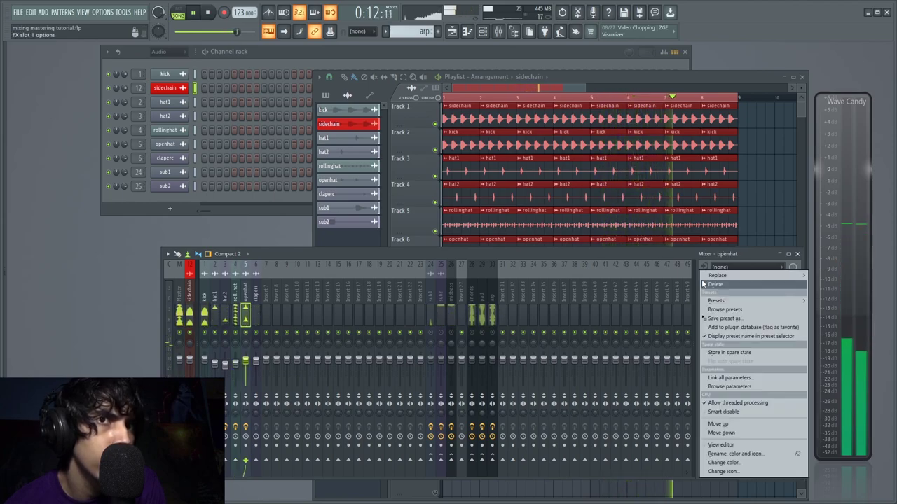
{"action": "left_click_drag", "start_coordinate": [716, 321], "coordinate": [255, 296]}
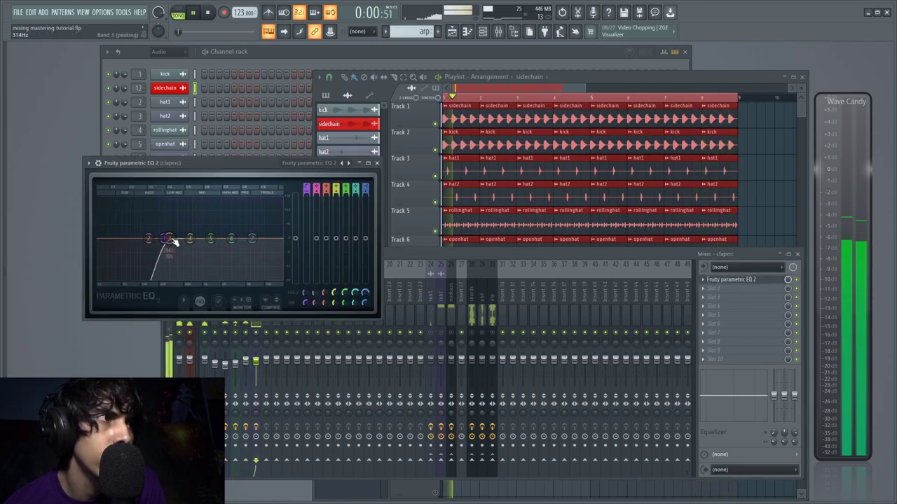
{"action": "left_click_drag", "start_coordinate": [171, 241], "coordinate": [98, 238]}
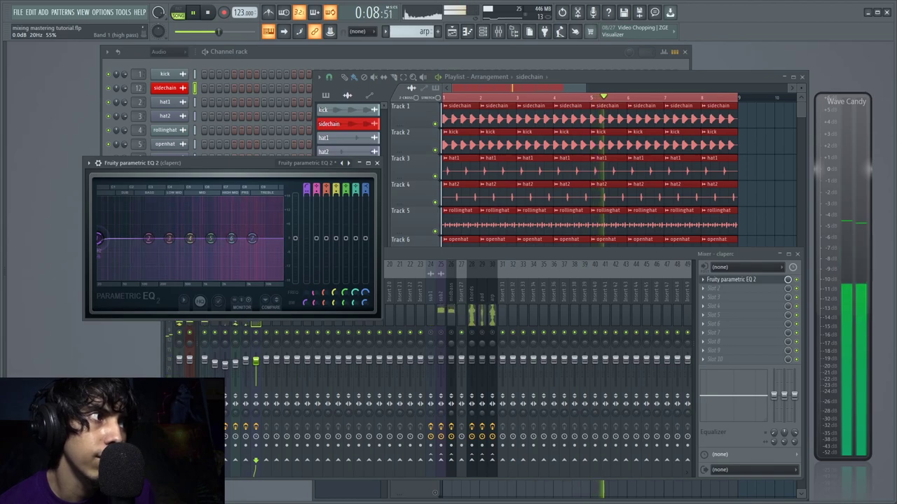
{"action": "left_click_drag", "start_coordinate": [99, 239], "coordinate": [173, 239]}
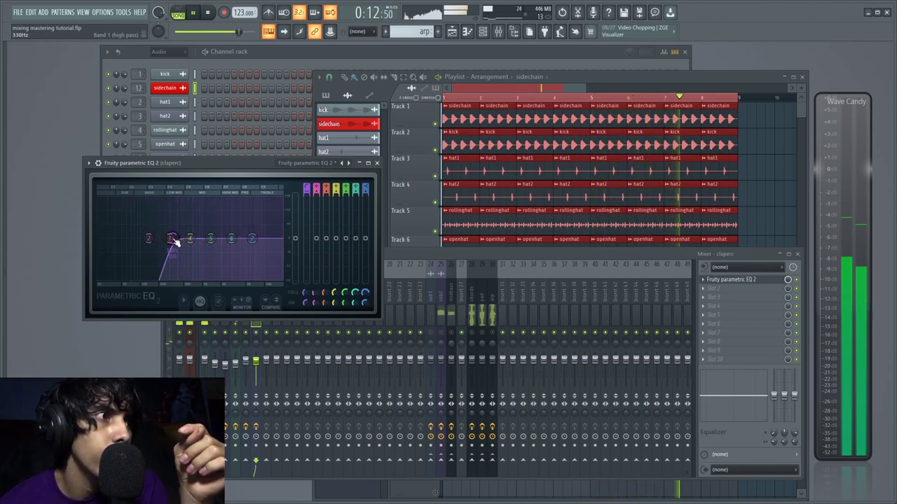
{"action": "left_click", "coordinate": [376, 163]}
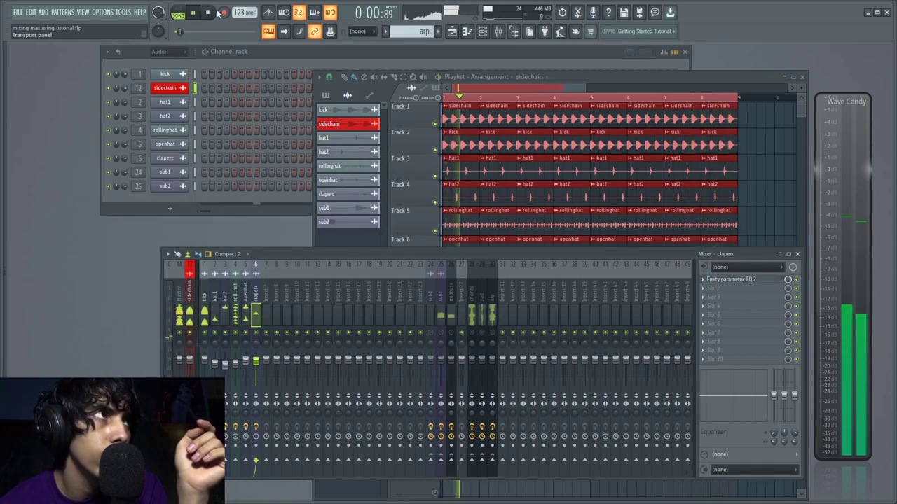
Stop playback, solo the sub1 insert and unmute sub2 alongside it
{"action": "key", "text": "space"}
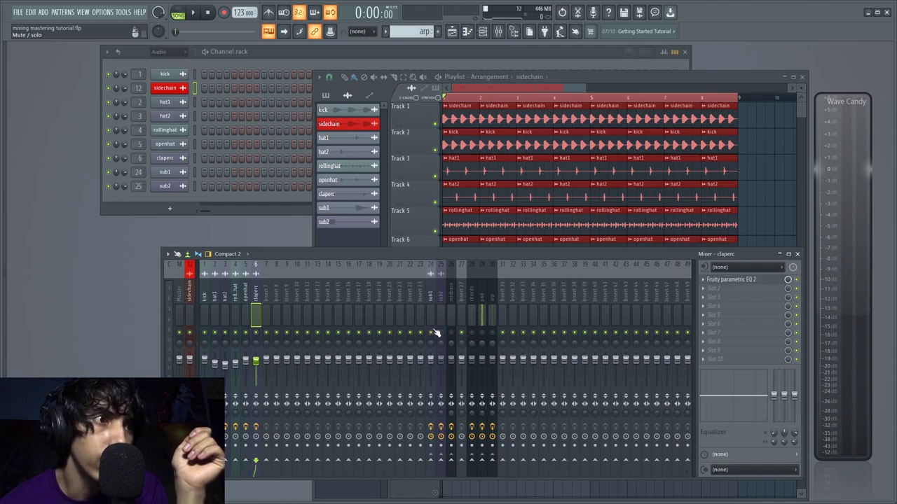
{"action": "right_click", "coordinate": [434, 330]}
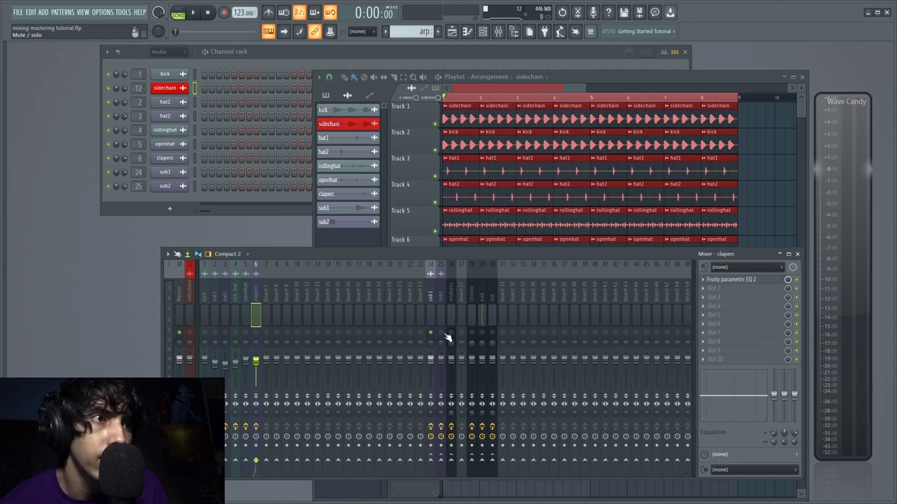
{"action": "left_click", "coordinate": [431, 294]}
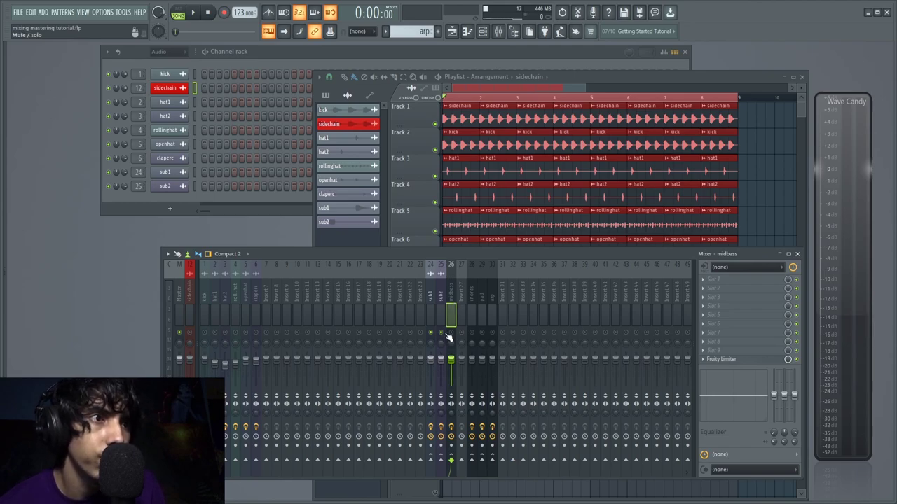
Add Fruity parametric EQ 2 to sub1's first effect slot during playback and move its window clear of the mixer
{"action": "left_click", "coordinate": [431, 301]}
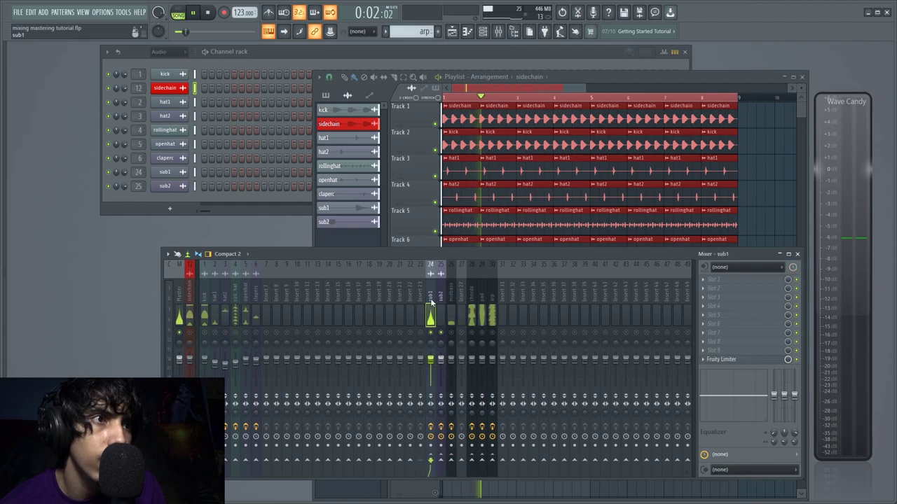
{"action": "left_click", "coordinate": [726, 280]}
{"action": "left_click", "coordinate": [556, 379]}
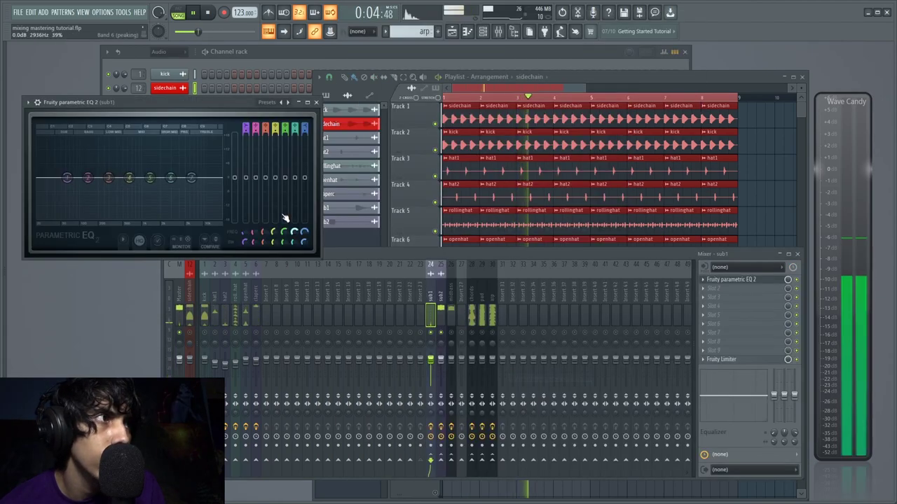
{"action": "left_click_drag", "start_coordinate": [197, 112], "coordinate": [194, 79]}
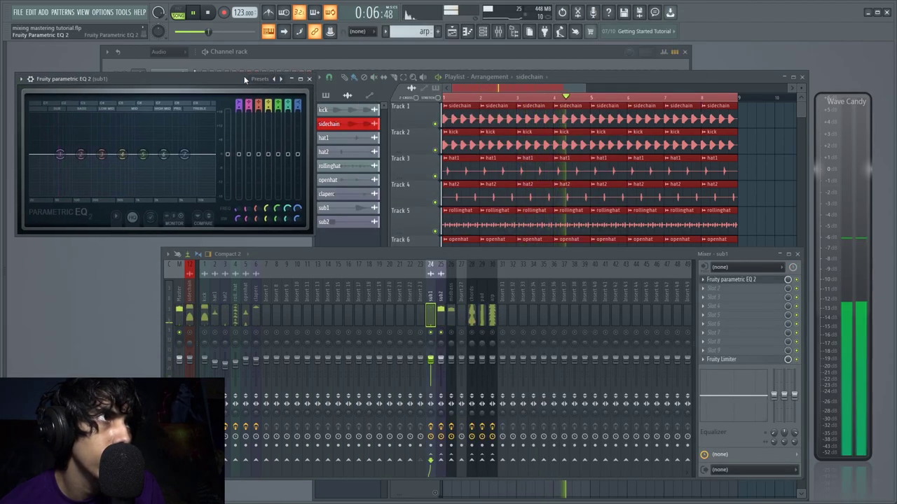
Stop playback, make the sub1 EQ window detached and reposition it above the mixer
{"action": "key", "text": "space"}
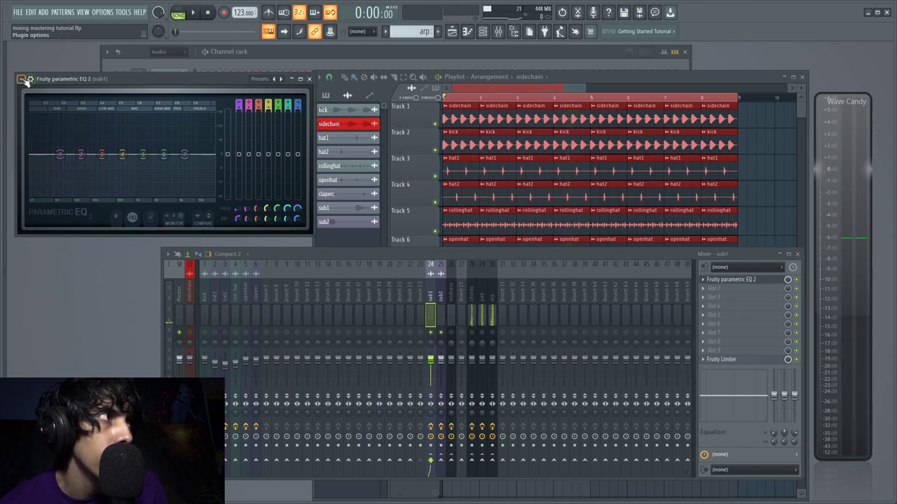
{"action": "left_click", "coordinate": [22, 79]}
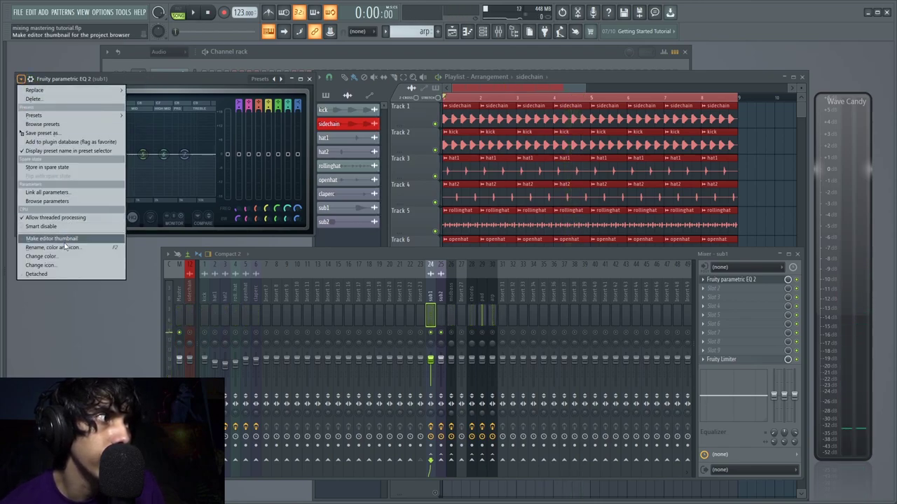
{"action": "left_click", "coordinate": [61, 274]}
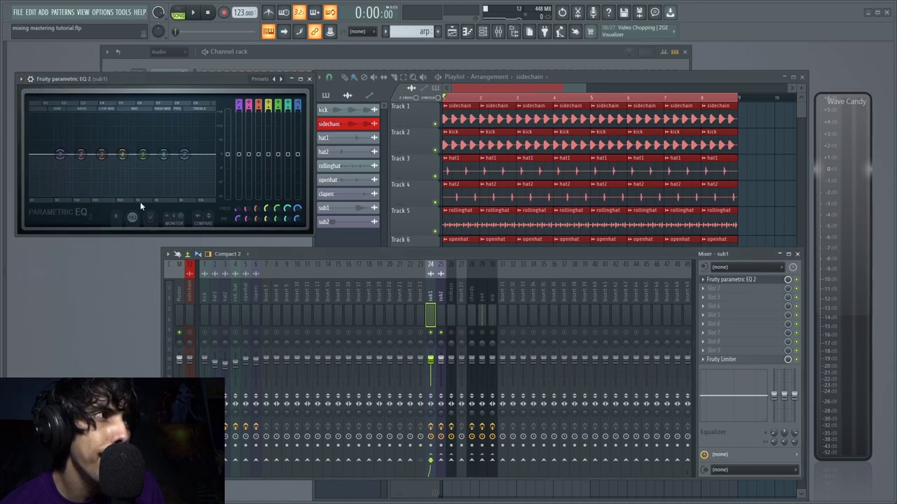
{"action": "mouse_move", "coordinate": [192, 81]}
{"action": "left_mouse_down"}
{"action": "mouse_move", "coordinate": [201, 85]}
{"action": "mouse_move", "coordinate": [194, 105]}
{"action": "mouse_move", "coordinate": [195, 93]}
{"action": "left_mouse_up"}
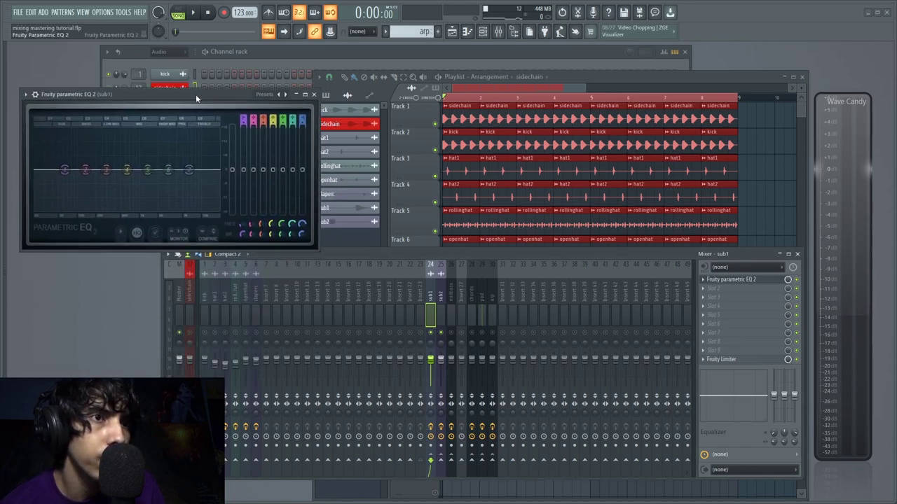
Add Fruity parametric EQ 2 to the first effect slot of the sub2 insert
{"action": "left_click", "coordinate": [441, 300]}
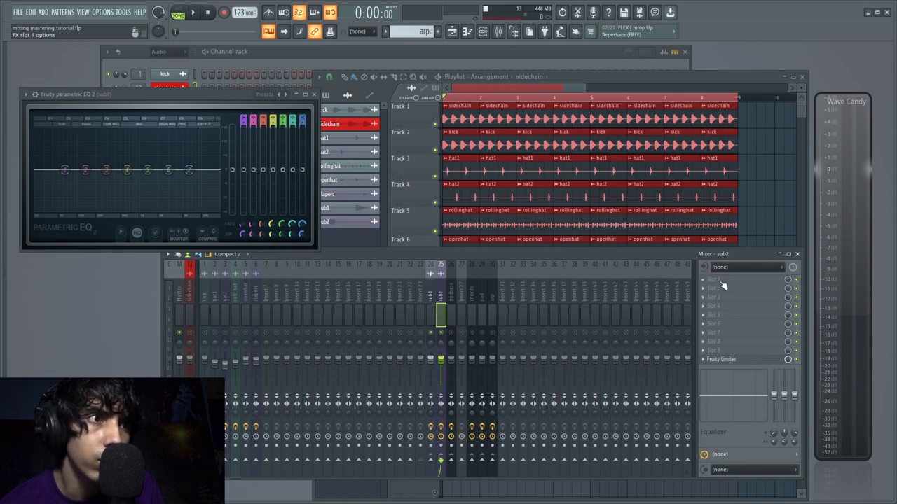
{"action": "left_click", "coordinate": [719, 280]}
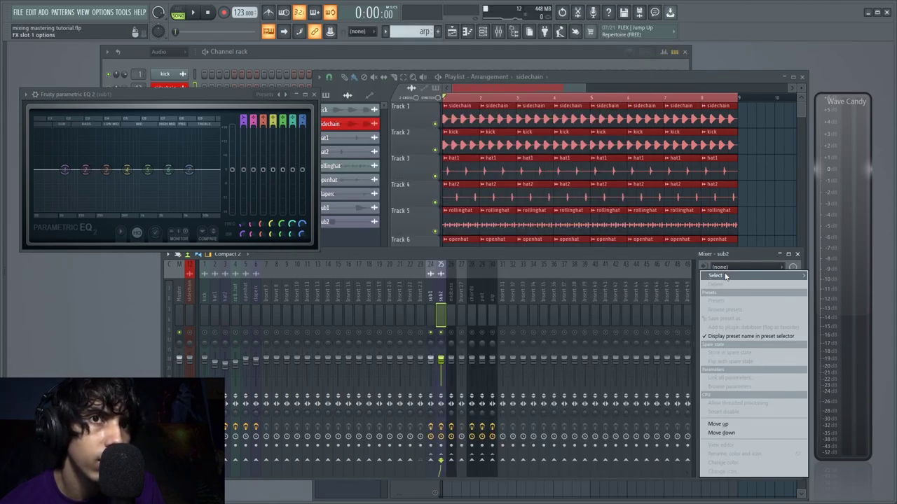
{"action": "mouse_move", "coordinate": [715, 276]}
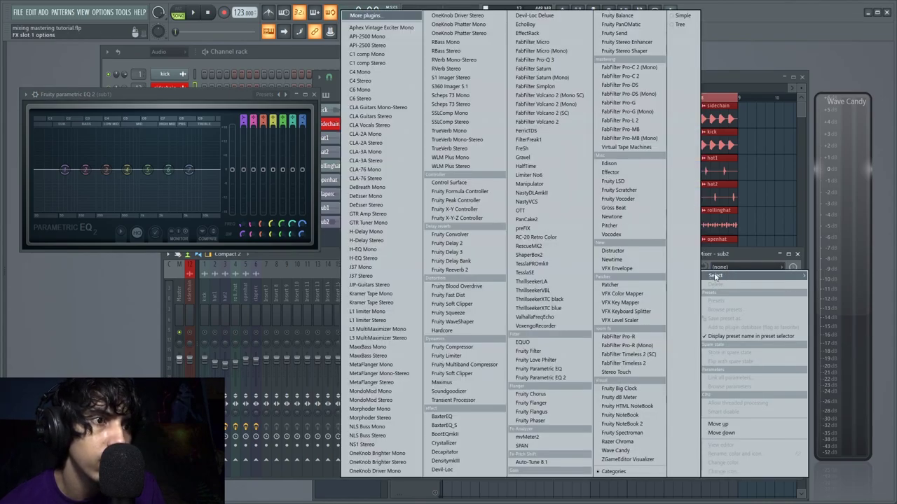
{"action": "left_click", "coordinate": [558, 376]}
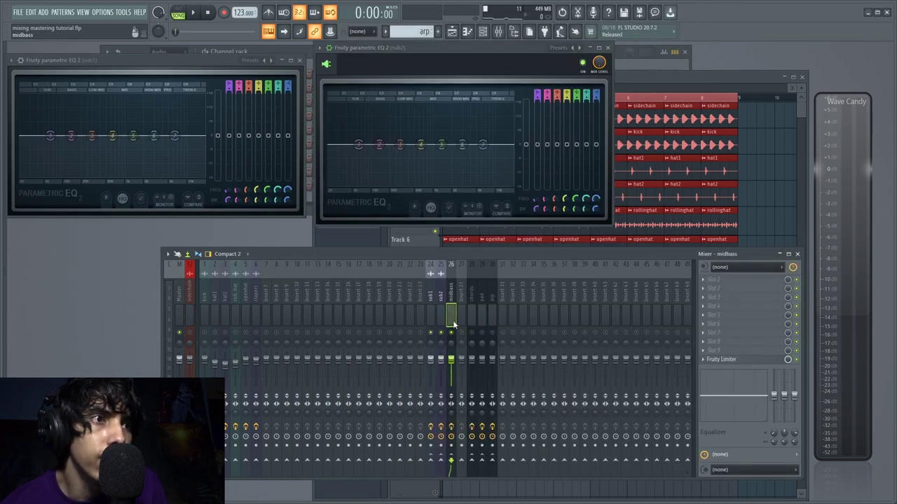
Start playback, add Fruity parametric EQ 2 to the midbass insert's first effect slot, and move its window below sub1's EQ
{"action": "key", "text": "space"}
{"action": "left_click", "coordinate": [722, 280]}
{"action": "mouse_move", "coordinate": [715, 276]}
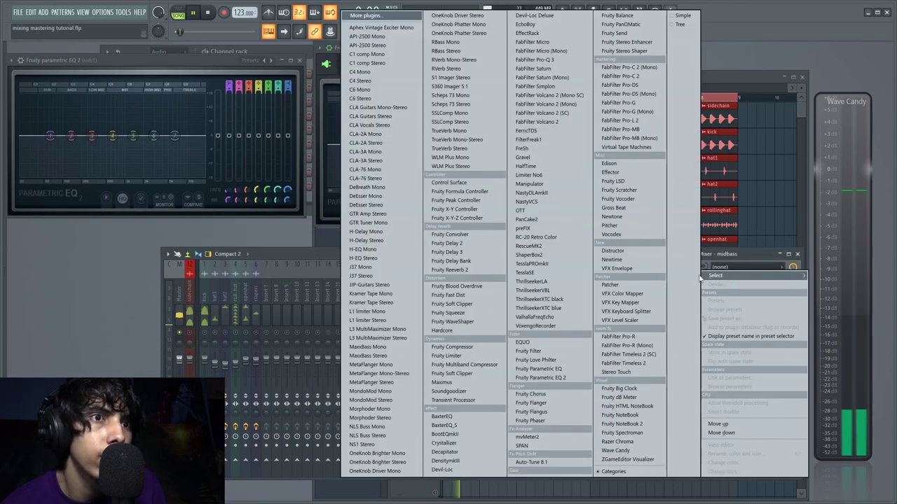
{"action": "left_click", "coordinate": [550, 378]}
{"action": "left_click_drag", "start_coordinate": [308, 178], "coordinate": [254, 239]}
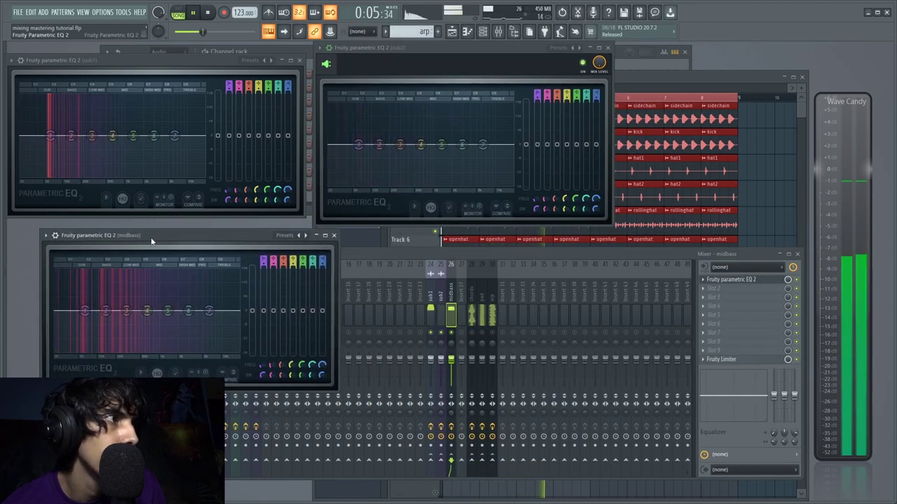
Make the midbass EQ window detached and reposition it over the mixer, beneath the sub2 EQ
{"action": "left_click_drag", "start_coordinate": [151, 241], "coordinate": [202, 232]}
{"action": "left_click", "coordinate": [85, 230]}
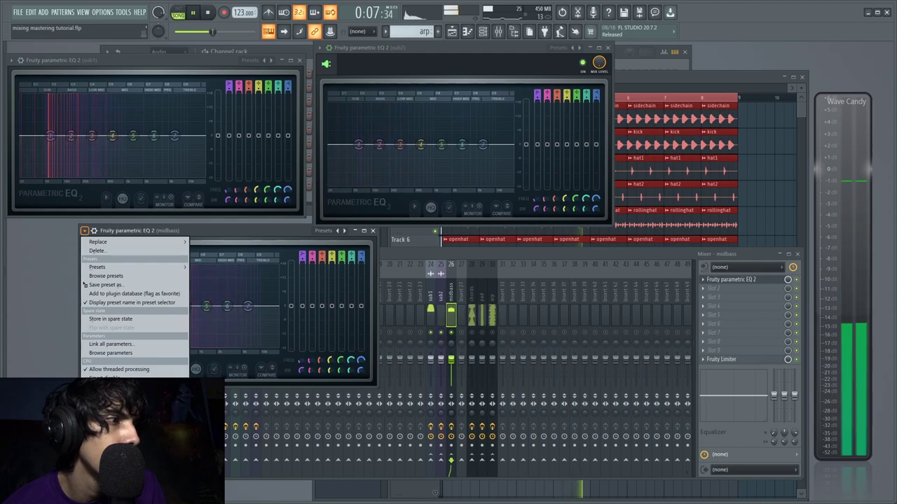
{"action": "left_click", "coordinate": [105, 400]}
{"action": "left_click_drag", "start_coordinate": [243, 236], "coordinate": [644, 252]}
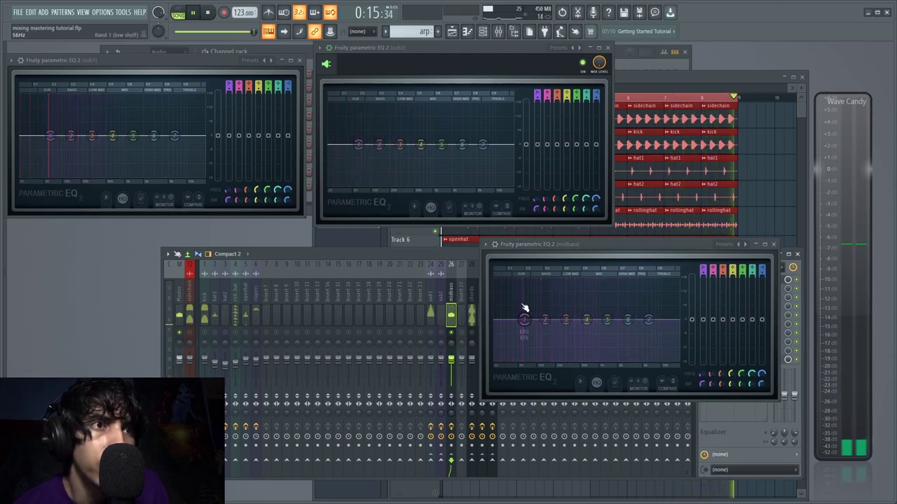
Load the steep4 low preset in the midbass EQ, set its high-pass cutoff to about 75 Hz, and close the EQ window
{"action": "right_click", "coordinate": [745, 245]}
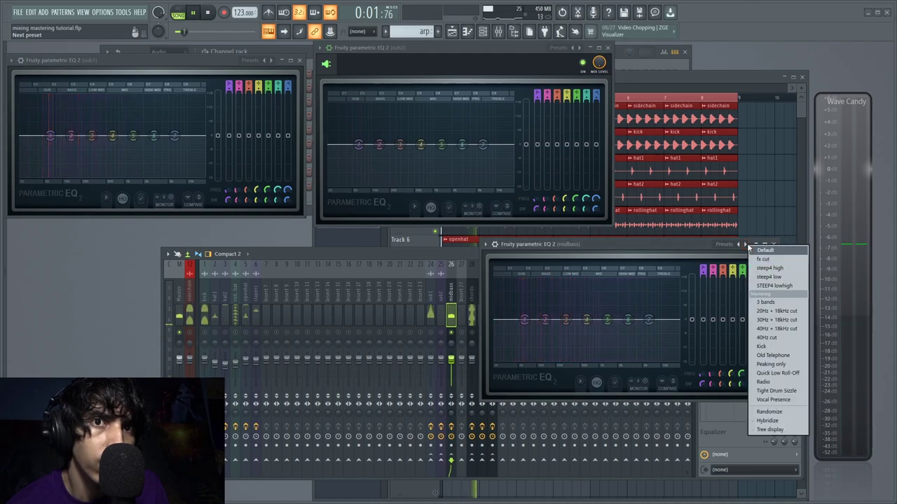
{"action": "left_click", "coordinate": [768, 276]}
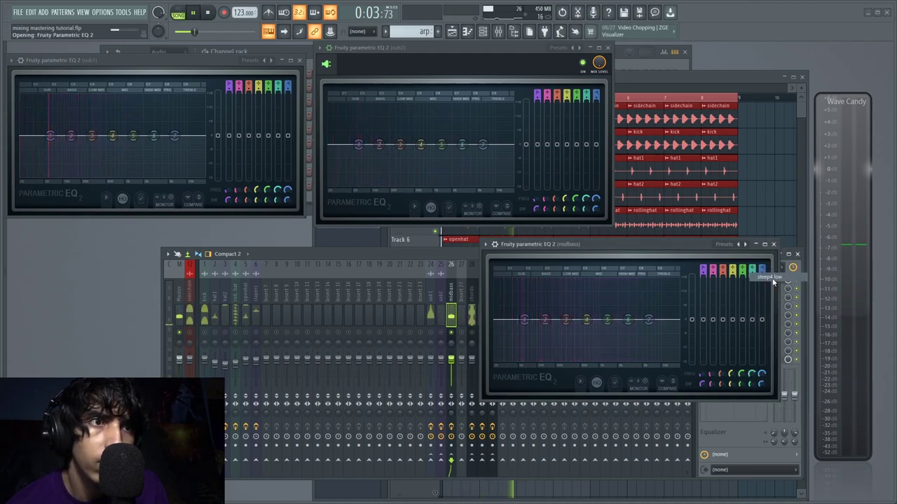
{"action": "left_click_drag", "start_coordinate": [511, 321], "coordinate": [532, 321]}
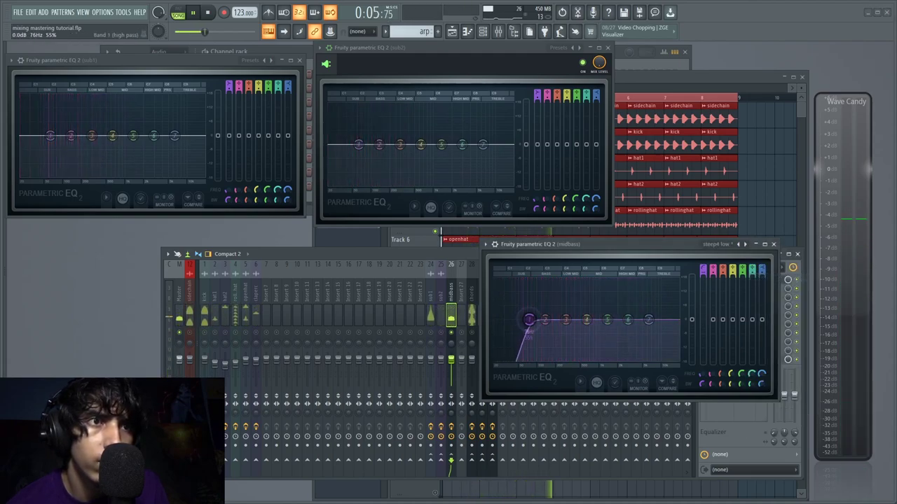
{"action": "key", "text": "space"}
{"action": "left_click", "coordinate": [774, 244]}
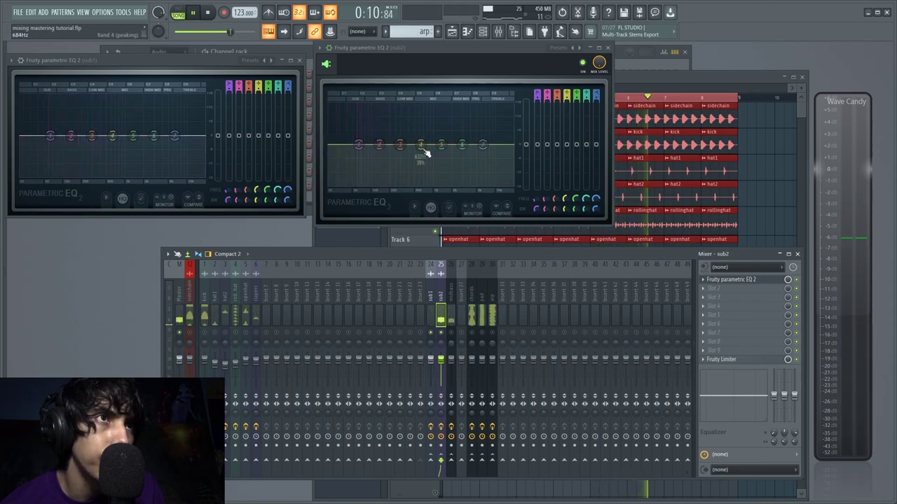
Load the steep4 high preset in sub2's EQ and lower the band 7 low-pass cutoff to just below band 2
{"action": "right_click", "coordinate": [579, 49]}
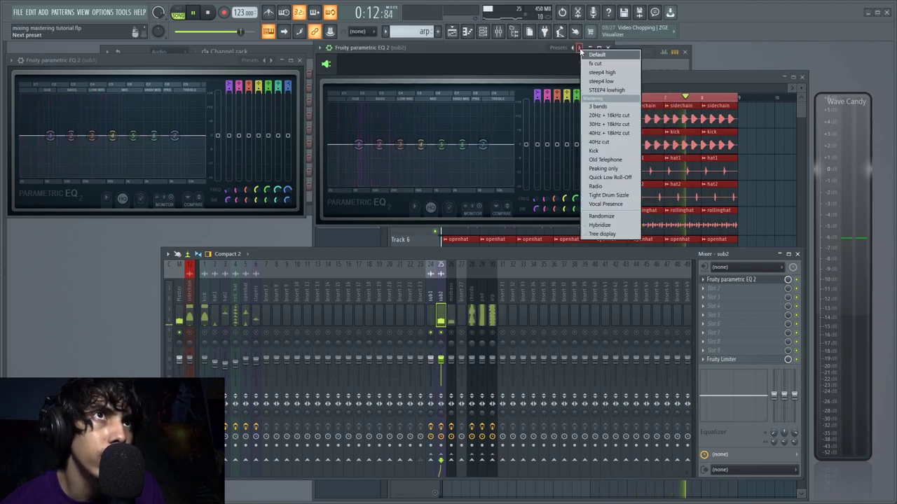
{"action": "left_click", "coordinate": [607, 90]}
{"action": "left_click_drag", "start_coordinate": [492, 145], "coordinate": [373, 145]}
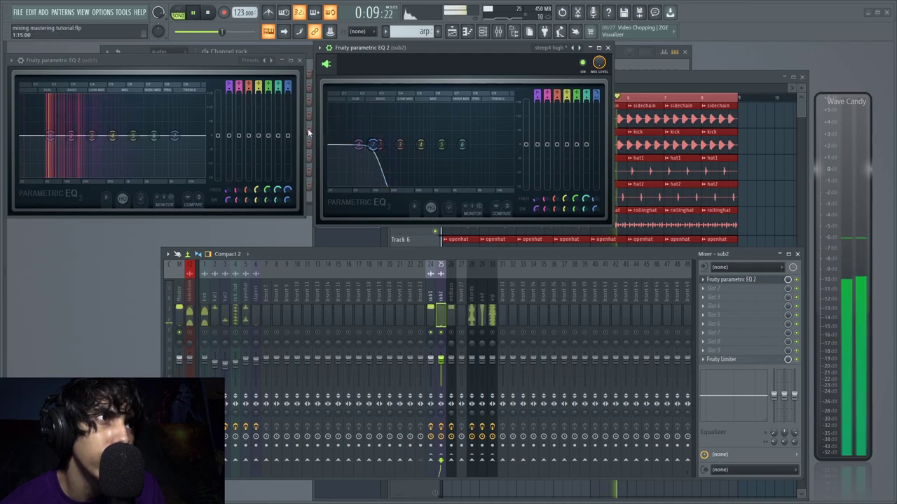
Try steep4 low in sub1's EQ, replace it with steep4 high, and lower the band 7 low-pass cutoff to just below band 2
{"action": "left_click", "coordinate": [273, 64]}
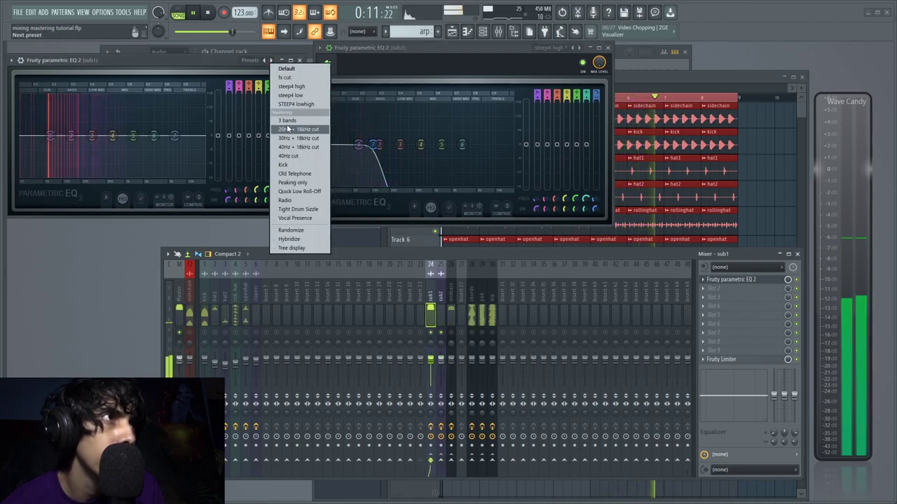
{"action": "left_click", "coordinate": [291, 92]}
{"action": "left_click", "coordinate": [273, 63]}
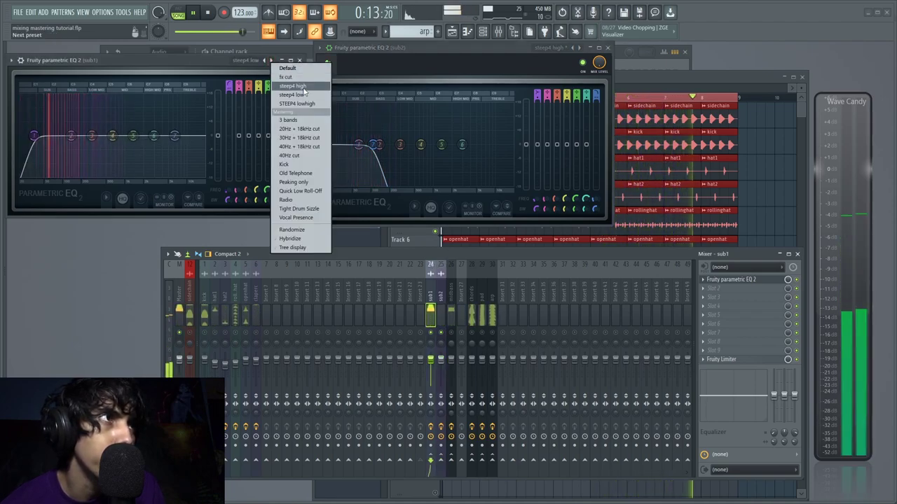
{"action": "left_click", "coordinate": [296, 87]}
{"action": "left_click_drag", "start_coordinate": [195, 135], "coordinate": [66, 138]}
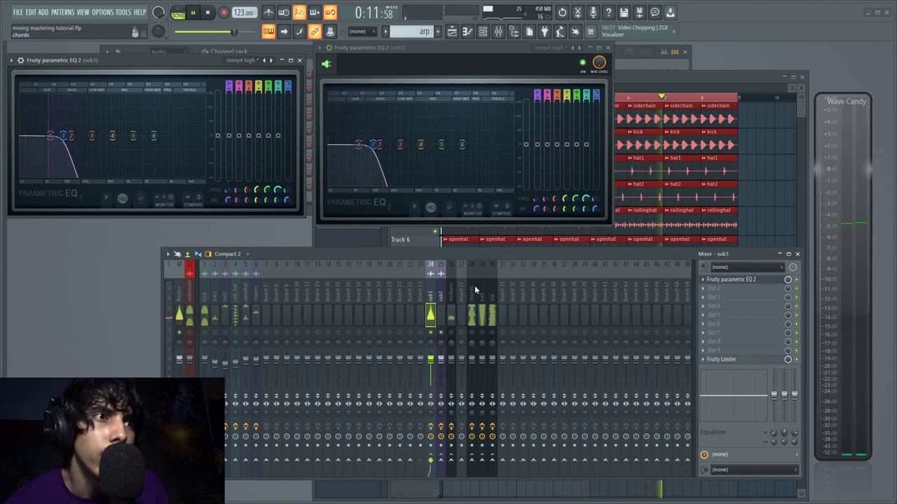
Reopen midbass's EQ, raise its high-pass cutoff slightly, pull the band 7 high shelf down toward the mids, and close the window
{"action": "left_click", "coordinate": [452, 312]}
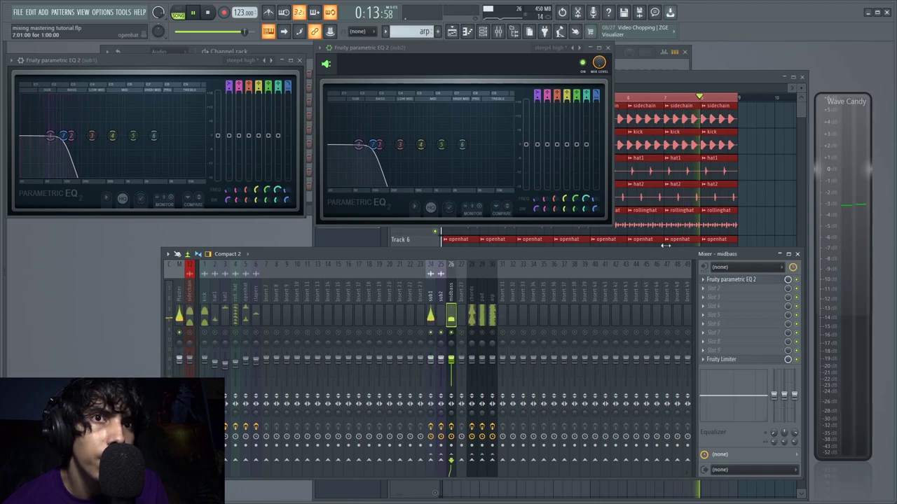
{"action": "left_click", "coordinate": [745, 280]}
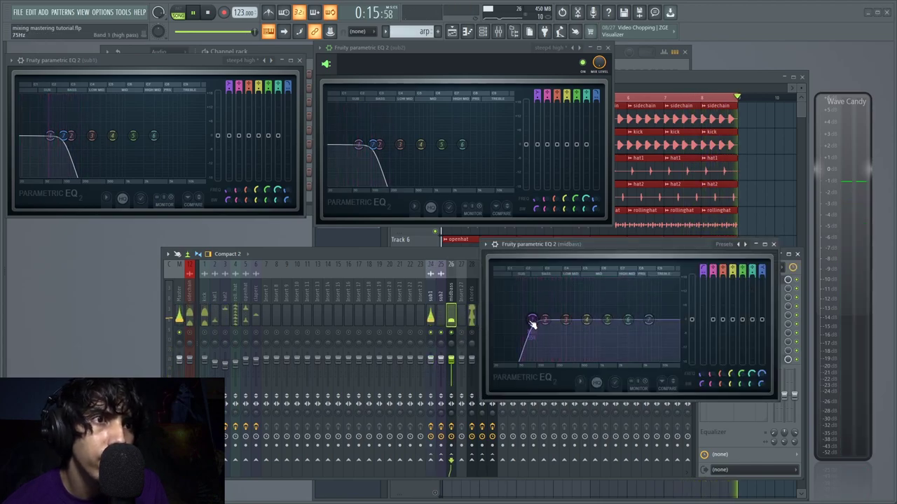
{"action": "left_click_drag", "start_coordinate": [531, 323], "coordinate": [537, 322]}
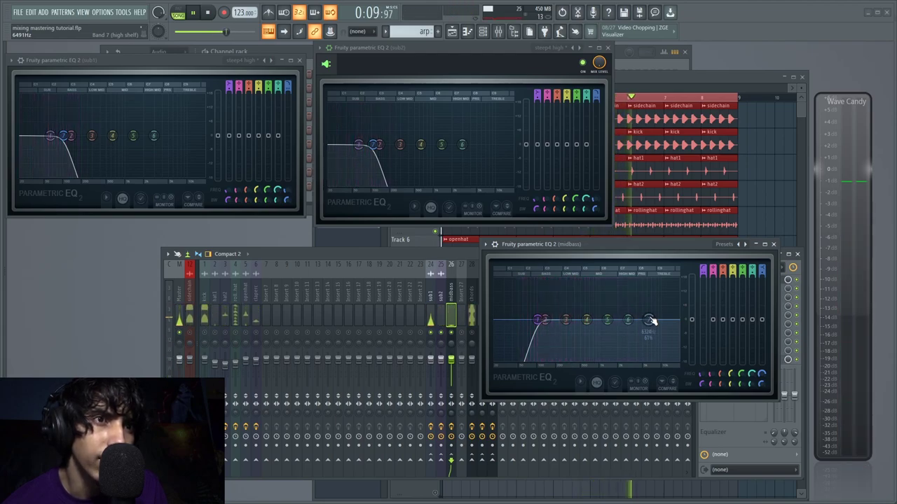
{"action": "left_click_drag", "start_coordinate": [650, 320], "coordinate": [601, 359]}
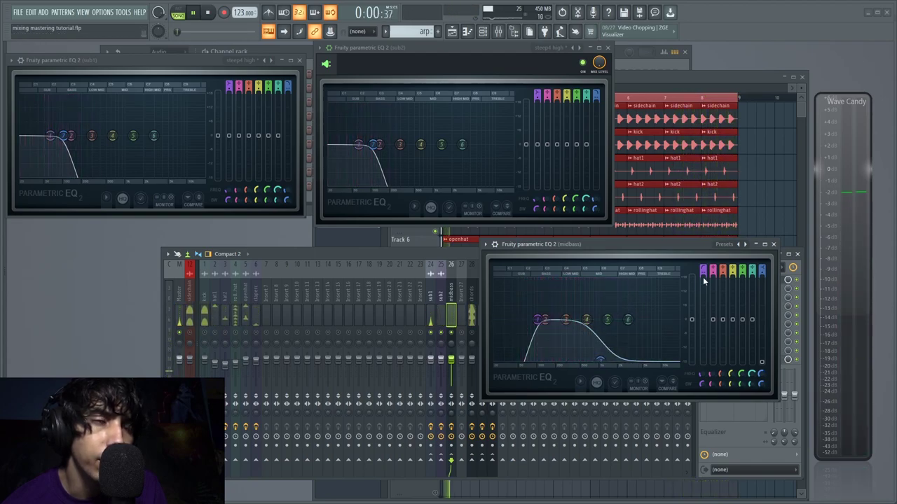
{"action": "left_click_drag", "start_coordinate": [650, 247], "coordinate": [599, 272]}
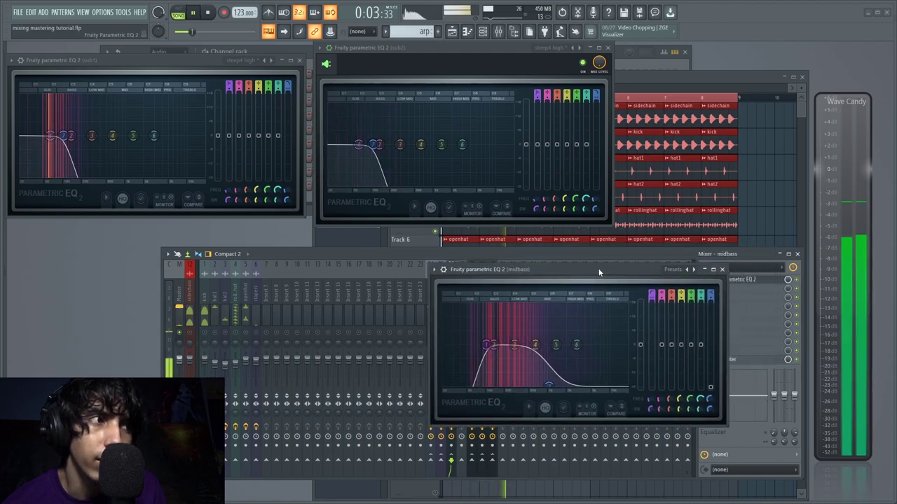
{"action": "left_click", "coordinate": [722, 269]}
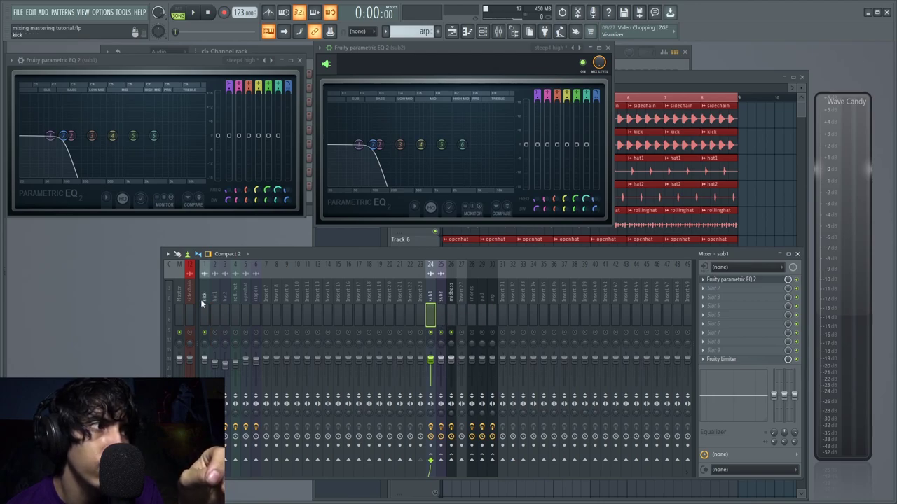
Add Fruity parametric EQ 2 to the first effect slot of the Master track
{"action": "left_click", "coordinate": [177, 299]}
{"action": "left_click", "coordinate": [738, 283]}
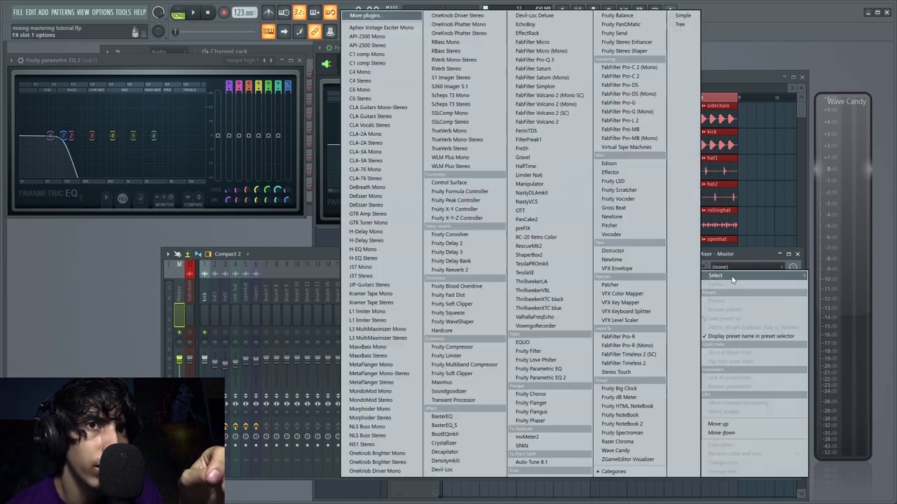
{"action": "left_click", "coordinate": [561, 374]}
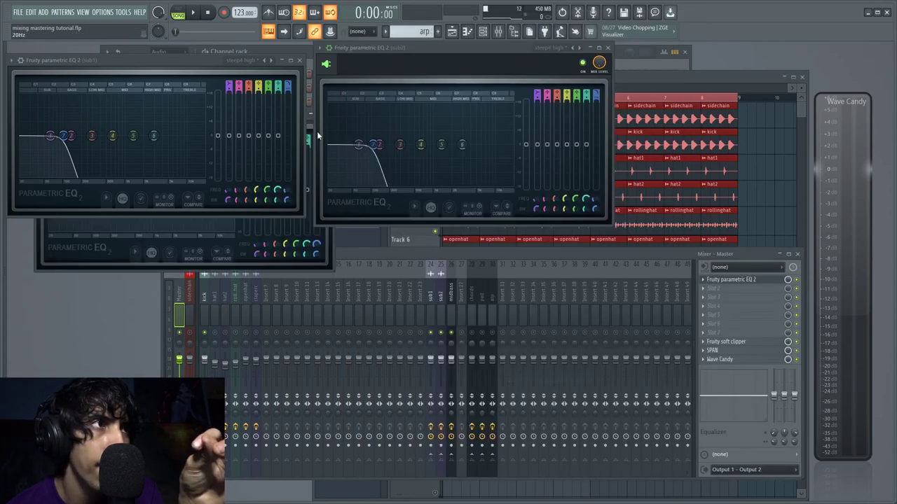
Turn off Detached for the sub1 and sub2 EQ windows and close both
{"action": "left_click", "coordinate": [20, 60]}
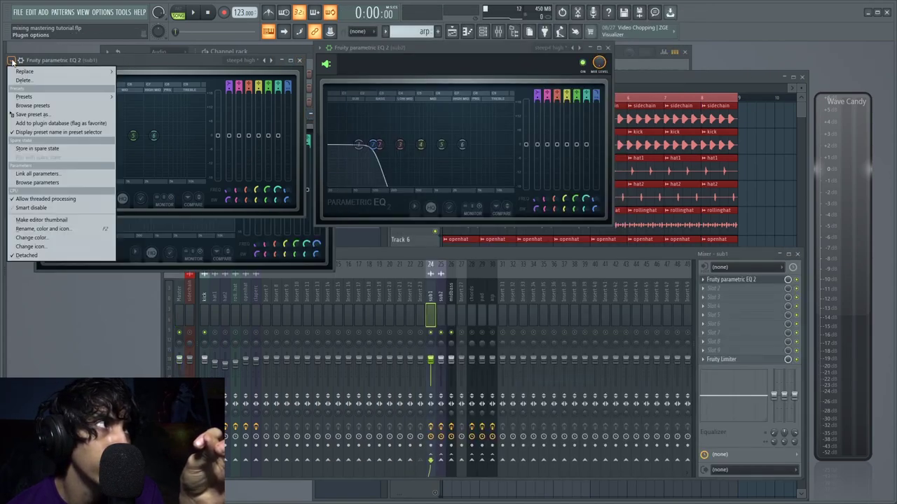
{"action": "left_click", "coordinate": [31, 255]}
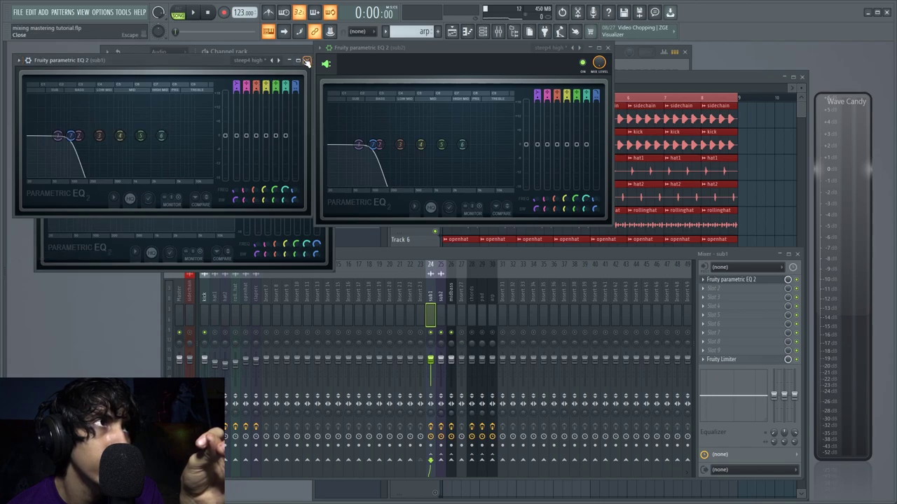
{"action": "left_click", "coordinate": [306, 61]}
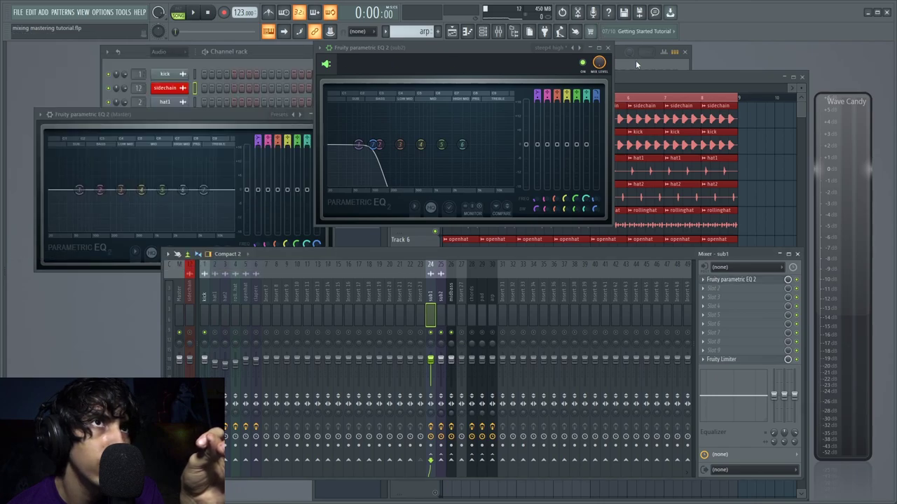
{"action": "left_click", "coordinate": [321, 49]}
{"action": "left_click", "coordinate": [343, 244]}
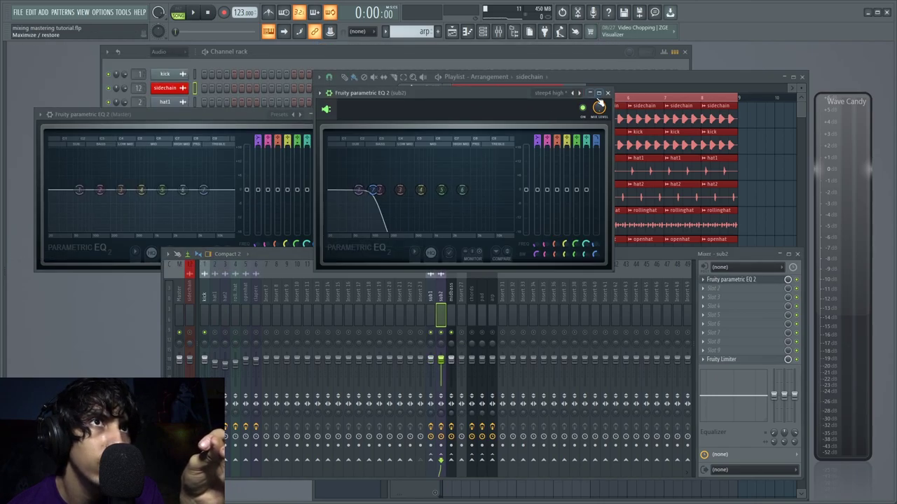
{"action": "left_click", "coordinate": [607, 93]}
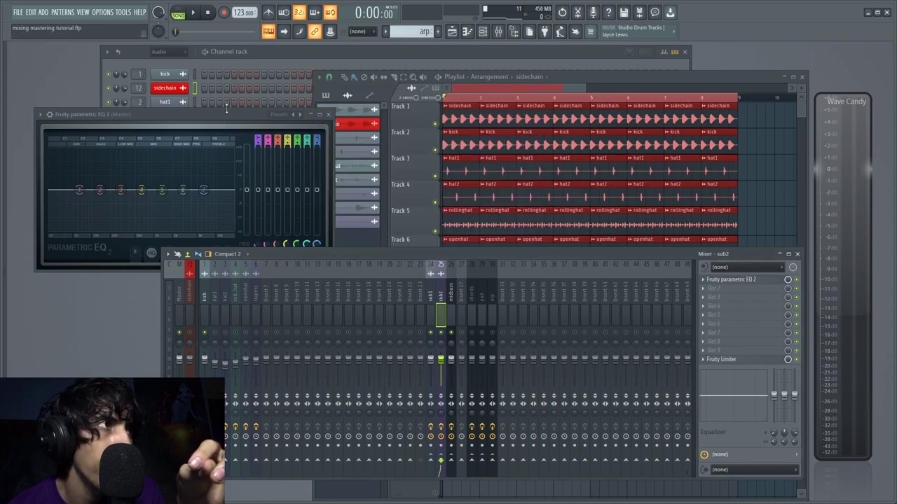
Centre the Master EQ window, load steep4 high, start playback, and set the band 7 low-pass cutoff to about 111 Hz
{"action": "left_click_drag", "start_coordinate": [224, 114], "coordinate": [521, 192]}
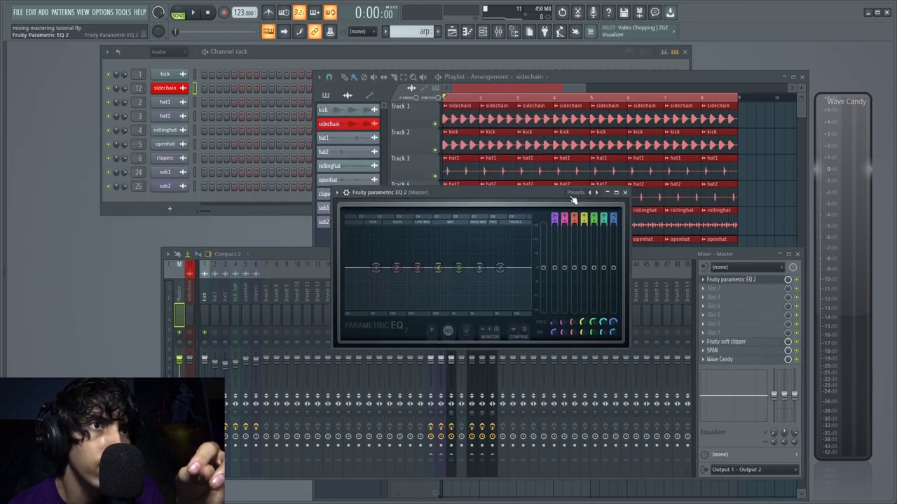
{"action": "left_click", "coordinate": [596, 192]}
{"action": "left_click_drag", "start_coordinate": [529, 268], "coordinate": [404, 268]}
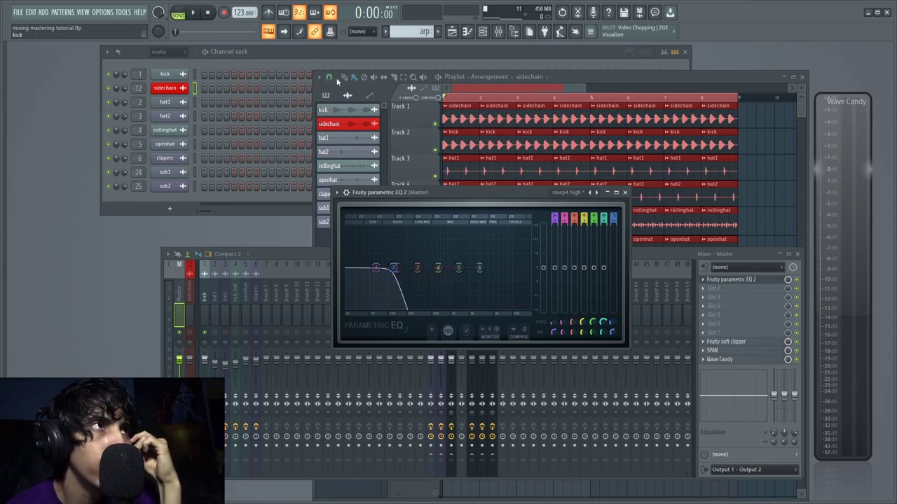
{"action": "left_click", "coordinate": [202, 10]}
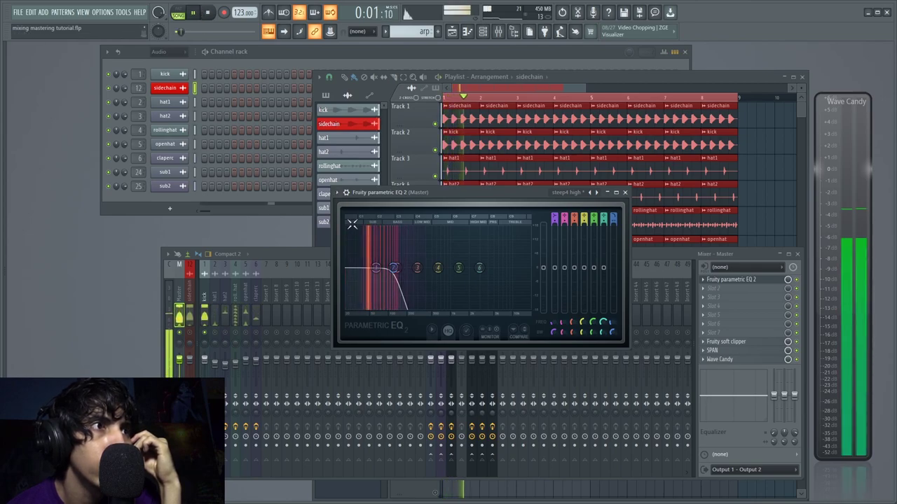
{"action": "mouse_move", "coordinate": [396, 270]}
{"action": "left_mouse_down"}
{"action": "mouse_move", "coordinate": [406, 267]}
{"action": "mouse_move", "coordinate": [394, 270]}
{"action": "left_mouse_up"}
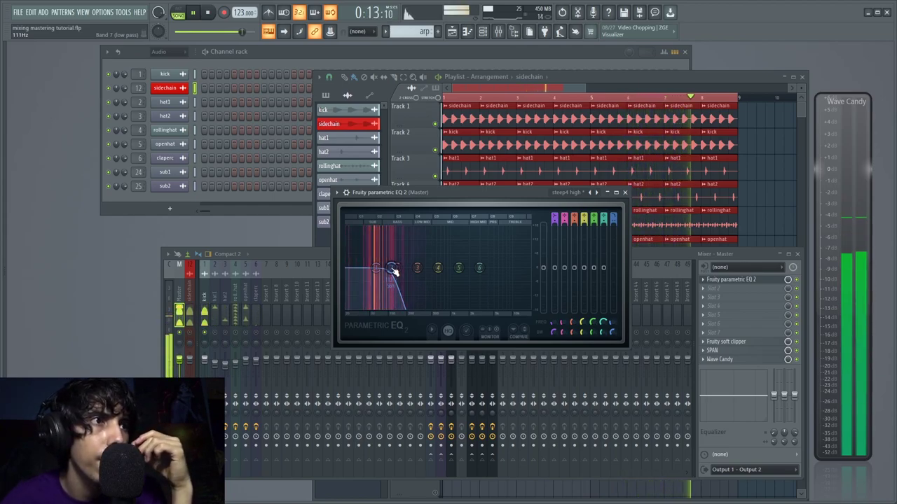
Bring the mixer to the front and pull the sub1, sub2 and midbass faders down to 0%
{"action": "left_click", "coordinate": [314, 253]}
{"action": "left_click", "coordinate": [440, 361]}
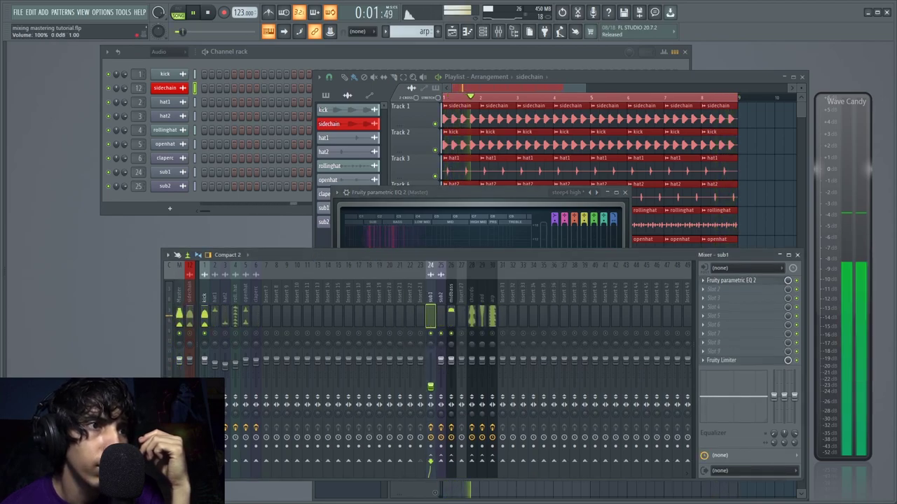
{"action": "left_click", "coordinate": [451, 362]}
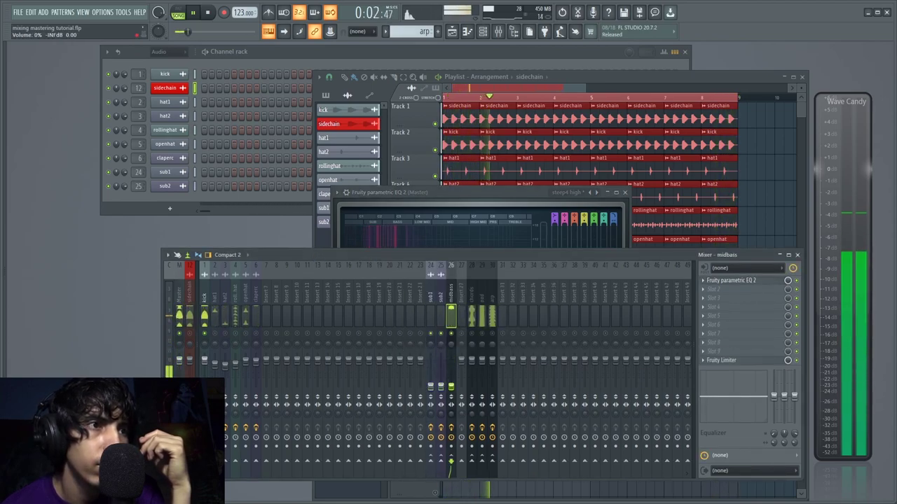
Raise the sub1 fader to 78% (-5.3 dB) and the sub2 fader to 75% (-5.9 dB) during playback
{"action": "left_click", "coordinate": [433, 372]}
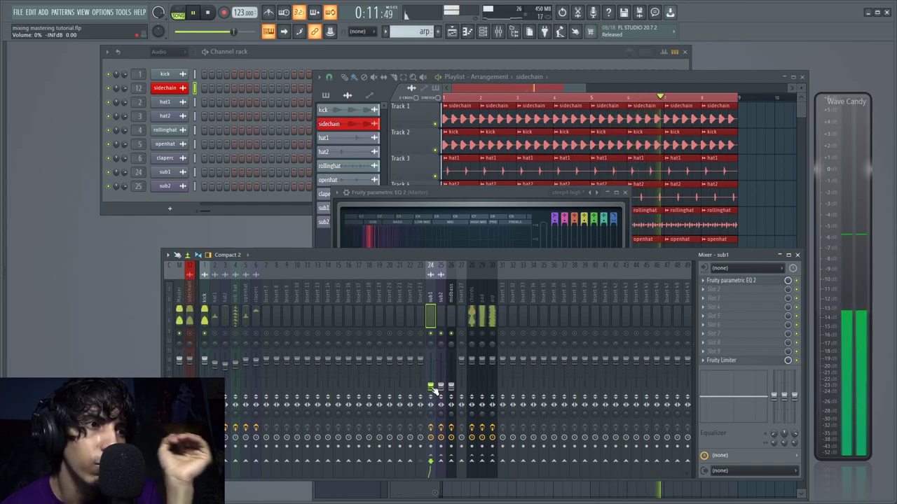
{"action": "left_click_drag", "start_coordinate": [431, 387], "coordinate": [430, 380]}
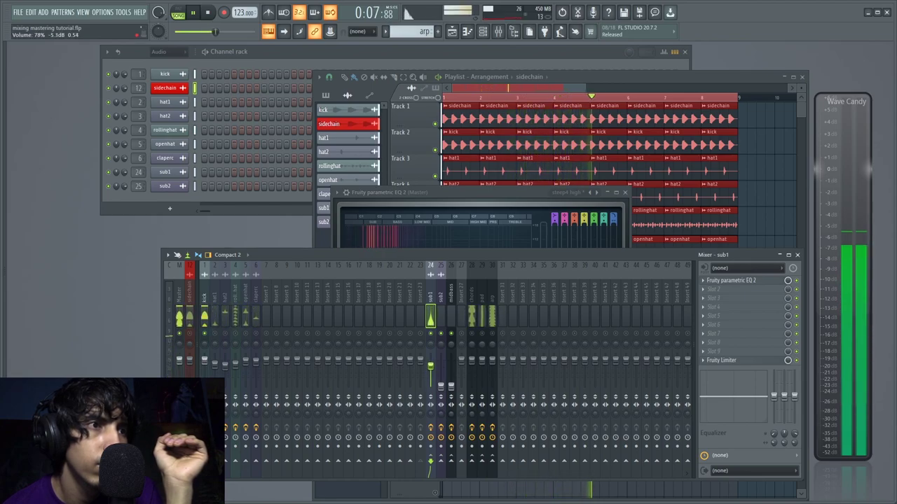
{"action": "left_click_drag", "start_coordinate": [440, 385], "coordinate": [441, 369]}
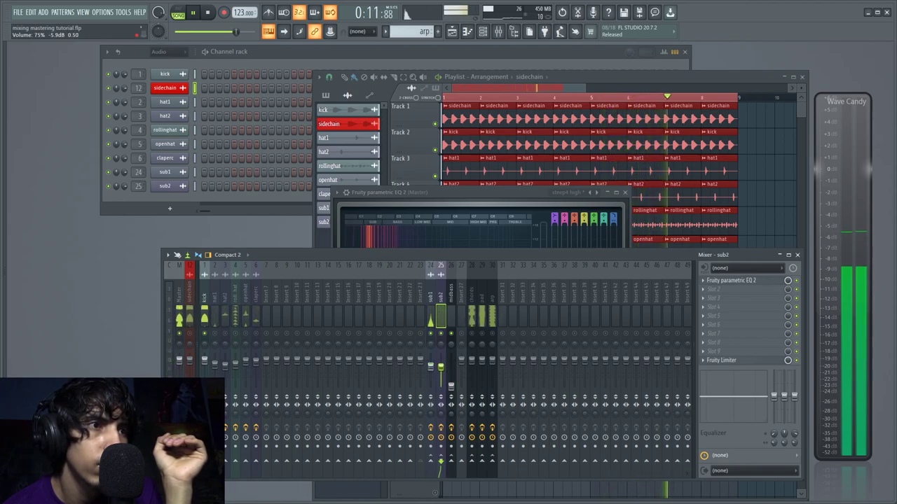
Settle the sub2 fader slightly below 84% and raise the midbass fader to 92% (-1.9 dB) during playback
{"action": "left_click_drag", "start_coordinate": [441, 365], "coordinate": [440, 367]}
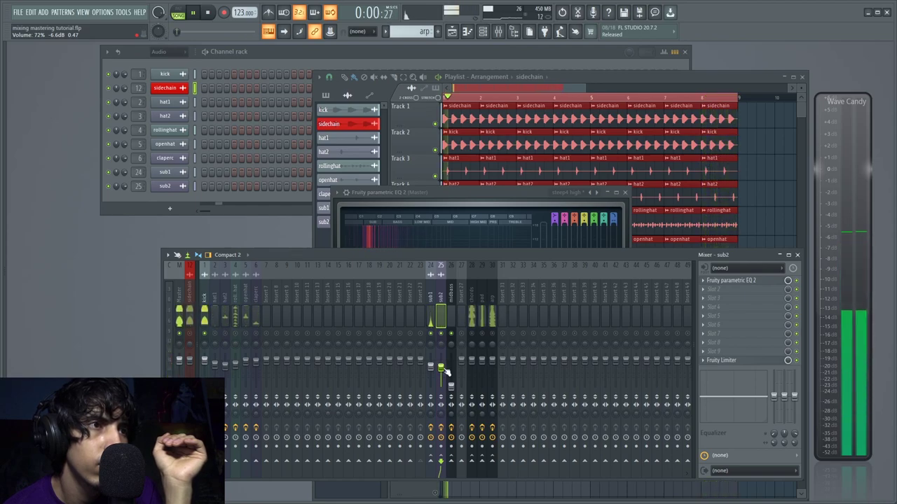
{"action": "left_click_drag", "start_coordinate": [441, 367], "coordinate": [441, 364]}
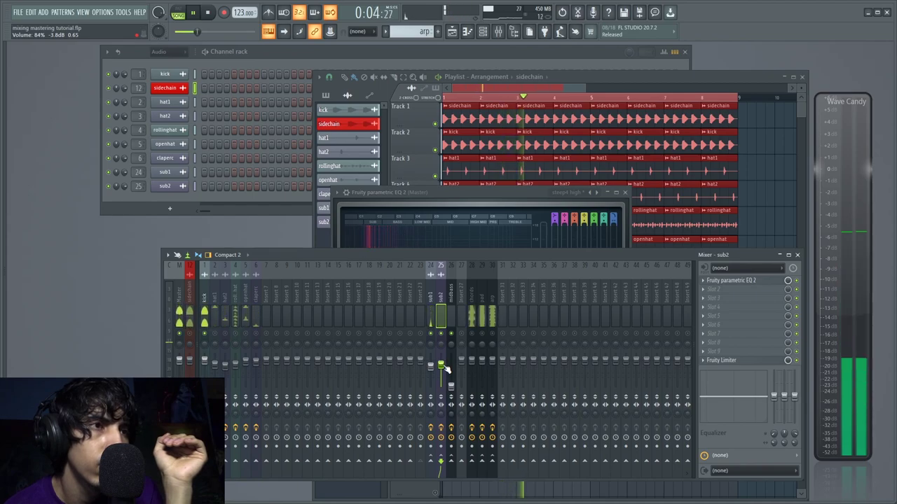
{"action": "left_click_drag", "start_coordinate": [440, 365], "coordinate": [440, 366]}
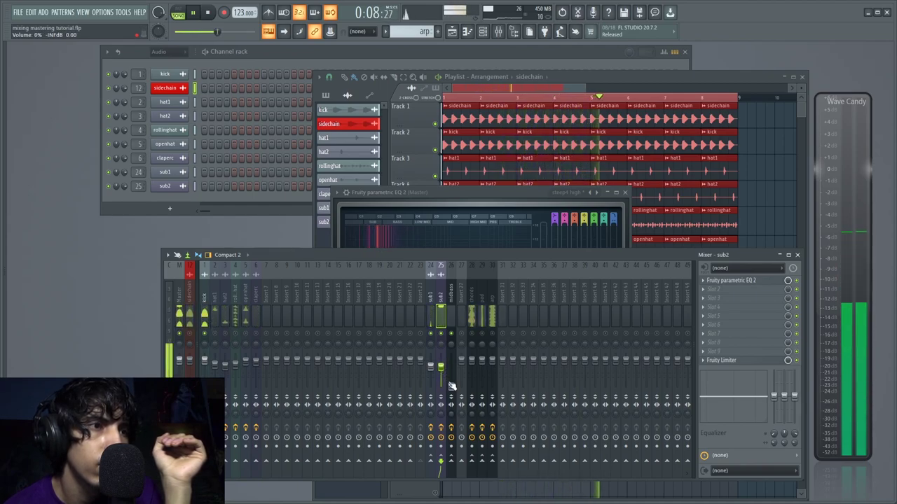
{"action": "left_click_drag", "start_coordinate": [452, 386], "coordinate": [452, 372]}
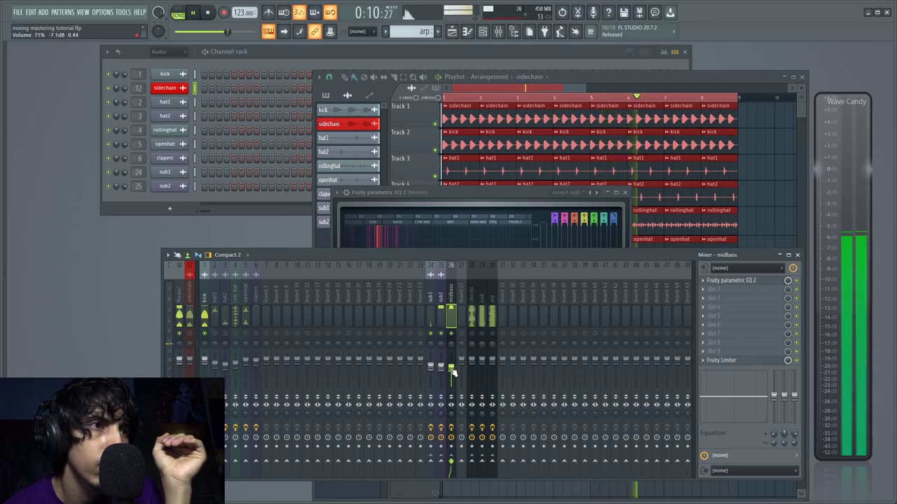
{"action": "left_click_drag", "start_coordinate": [450, 366], "coordinate": [451, 361]}
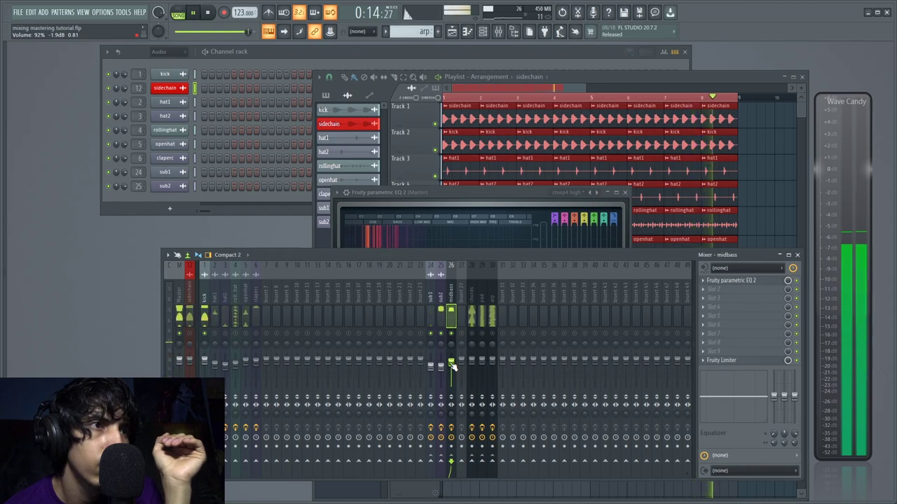
Move the Master EQ's band 7 low-pass cutoff slightly higher and reset band 2
{"action": "left_click", "coordinate": [413, 205]}
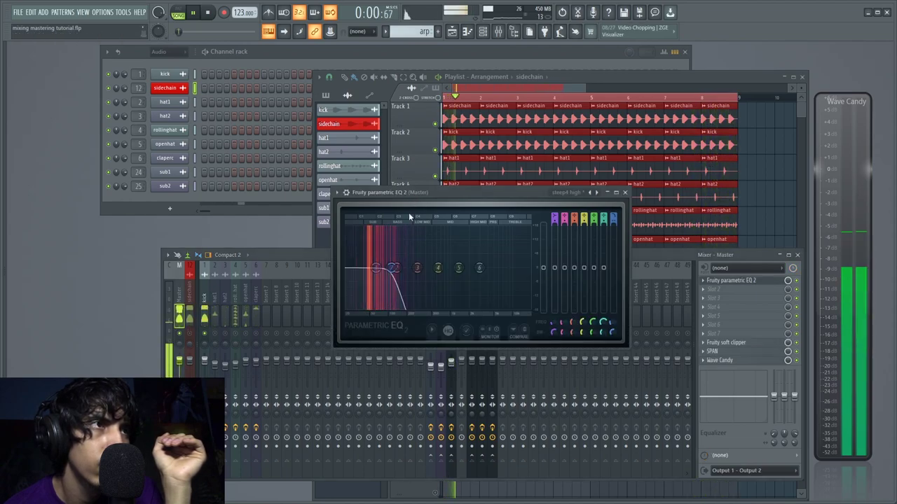
{"action": "left_click_drag", "start_coordinate": [397, 271], "coordinate": [400, 268]}
{"action": "right_click", "coordinate": [402, 271]}
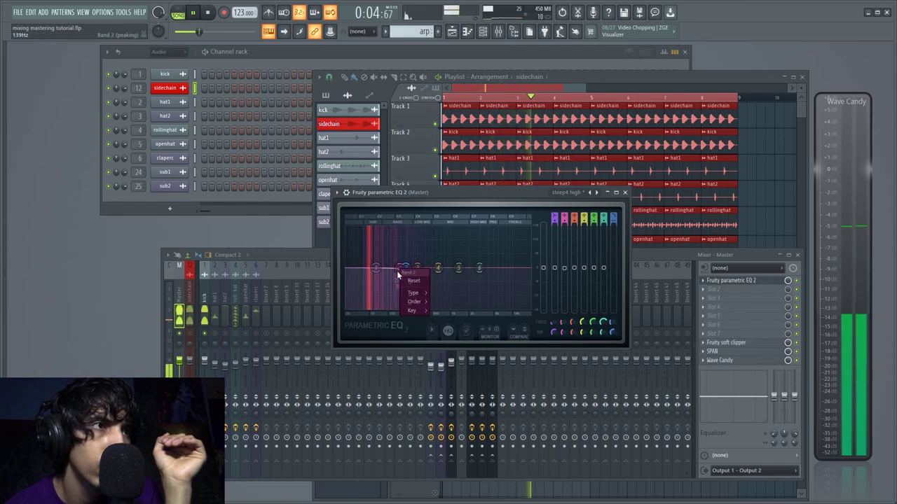
{"action": "left_click", "coordinate": [409, 283]}
Lower the midbass fader to 81% (-4.4 dB) and raise the Master EQ's band 7 cutoff to band 3's frequency
{"action": "left_click", "coordinate": [635, 261]}
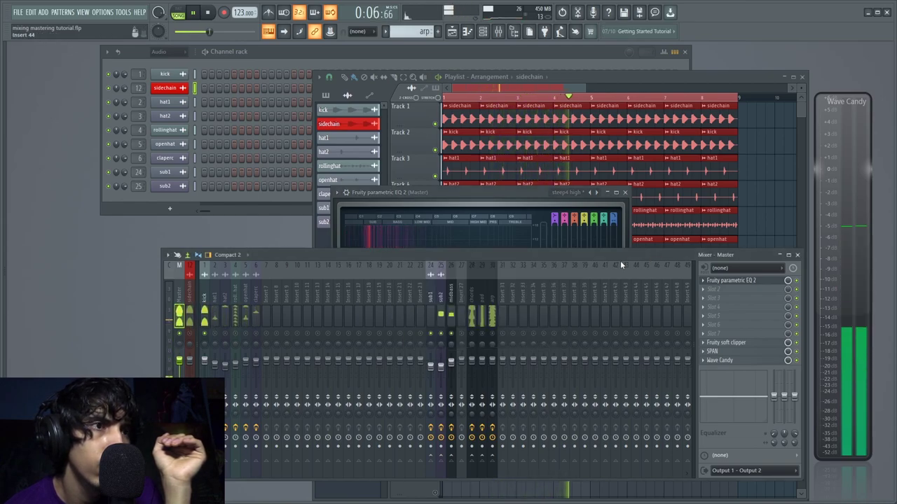
{"action": "left_click_drag", "start_coordinate": [449, 359], "coordinate": [451, 365]}
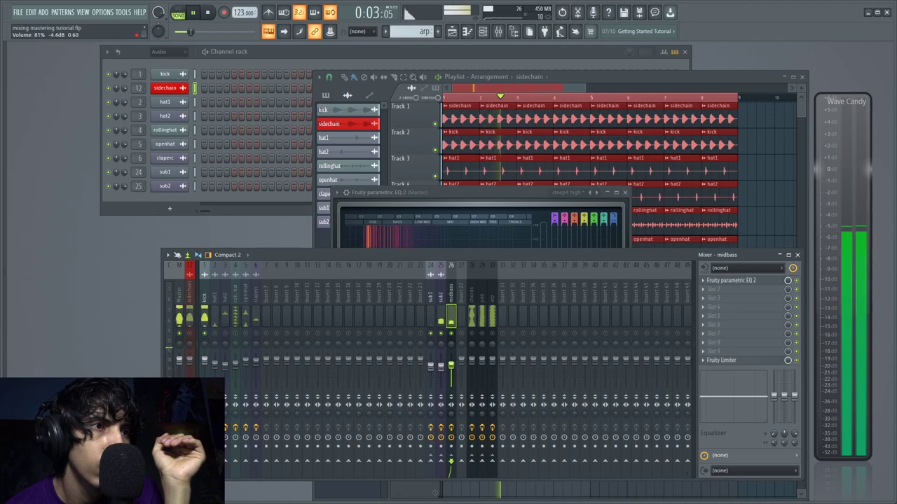
{"action": "left_click", "coordinate": [435, 216]}
{"action": "left_click_drag", "start_coordinate": [409, 267], "coordinate": [417, 268]}
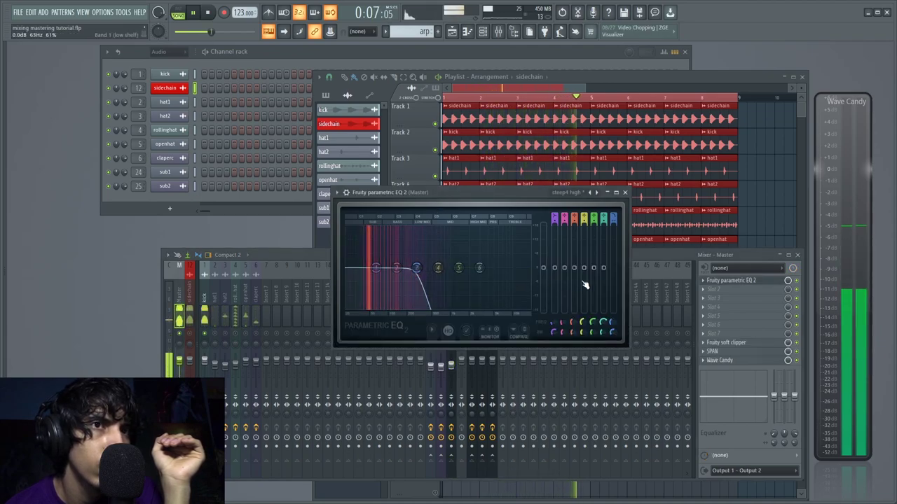
Bring the mixer to the front, lower the midbass fader slightly further, and stop playback
{"action": "left_click", "coordinate": [634, 256]}
{"action": "left_click_drag", "start_coordinate": [451, 365], "coordinate": [451, 369]}
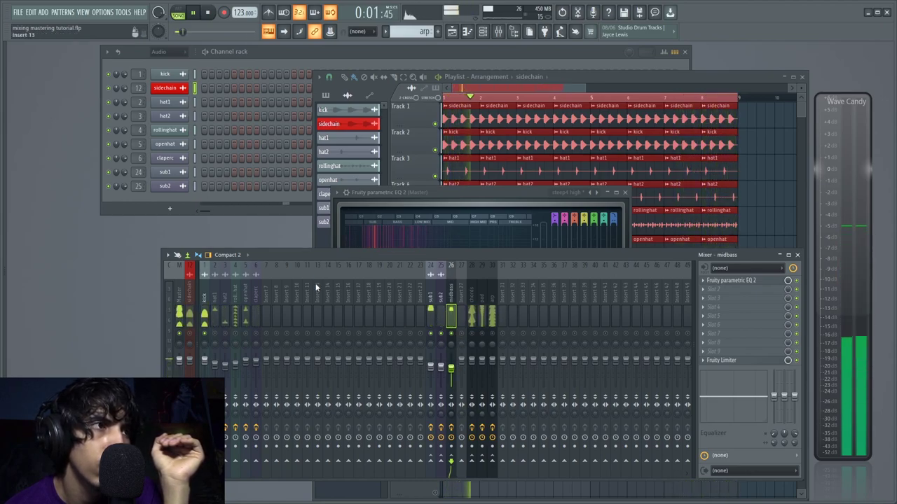
{"action": "key", "text": "space"}
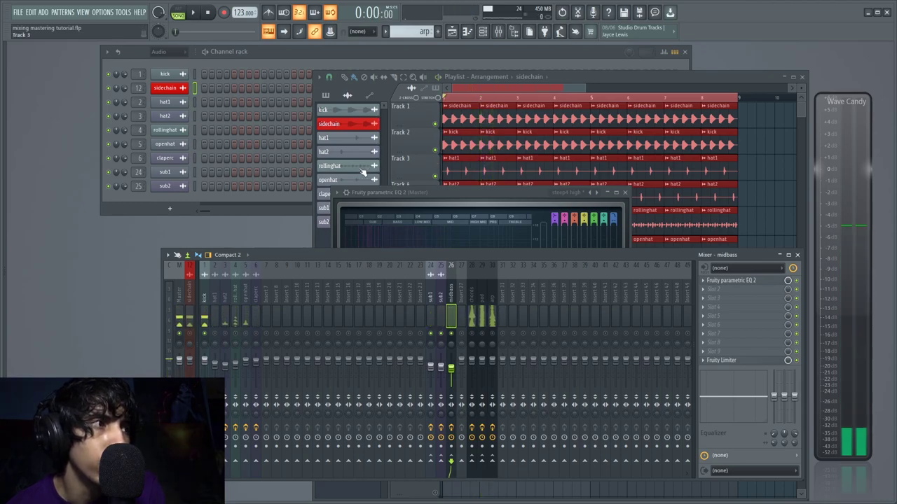
Delete Fruity parametric EQ 2 from slot 1 of the Master track
{"action": "left_click", "coordinate": [177, 301]}
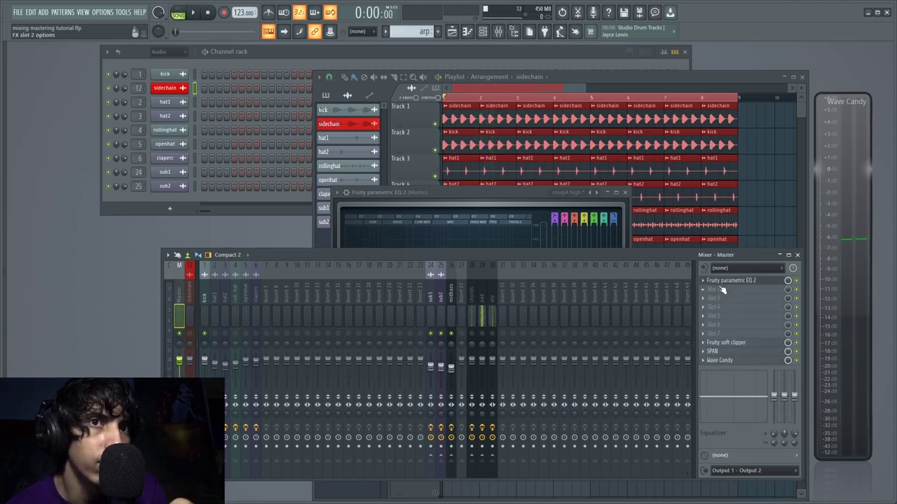
{"action": "left_click", "coordinate": [703, 281]}
{"action": "left_click", "coordinate": [713, 285]}
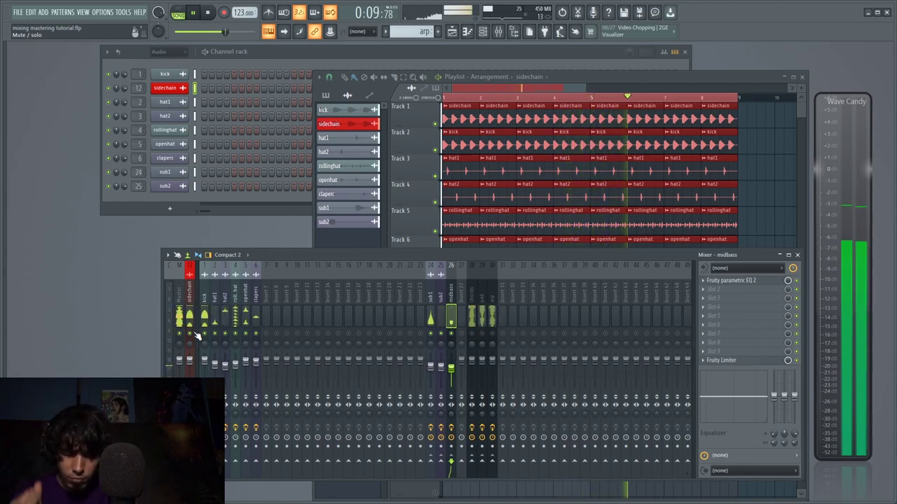
Audition the mix briefly and pull the chords, pad and arp faders down to 0%
{"action": "key", "text": "space"}
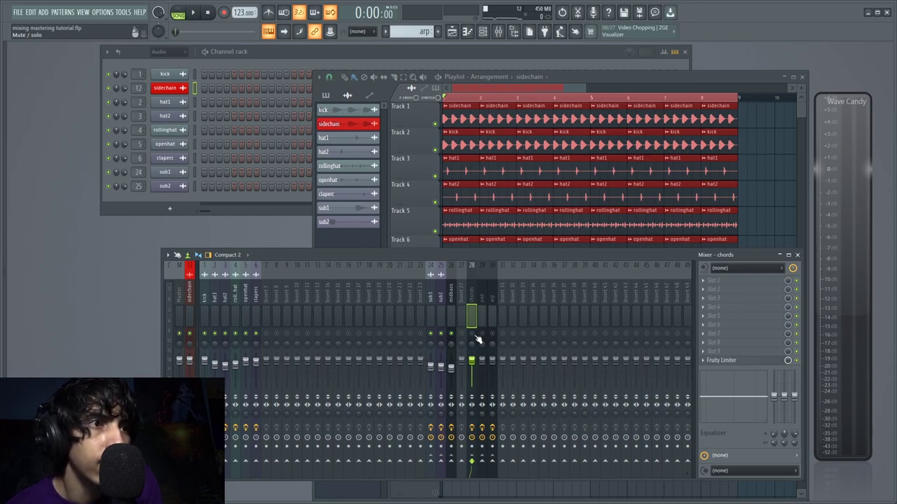
{"action": "key", "text": "space"}
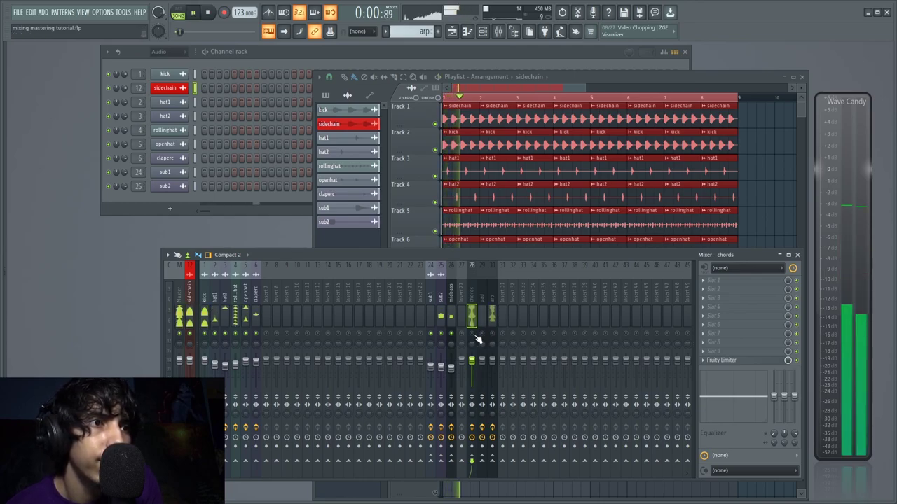
{"action": "key", "text": "space"}
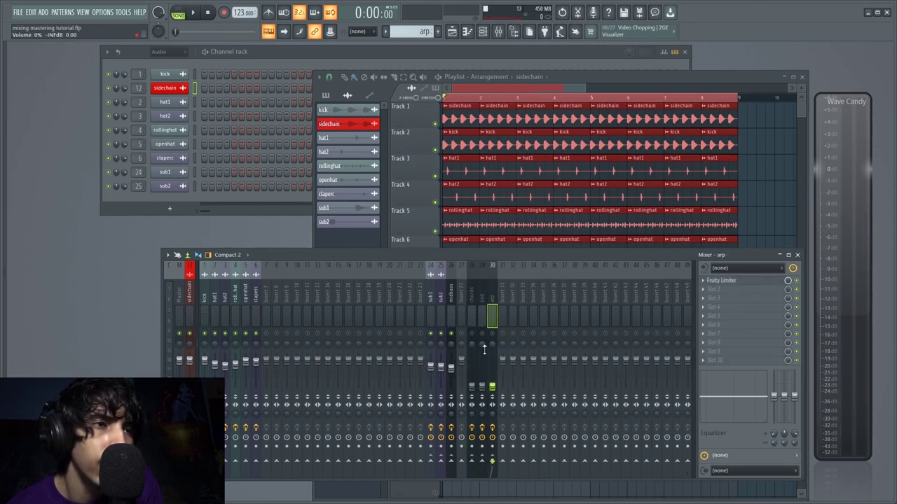
Start playback, unmute the chords and pad inserts, and raise both faders to roughly the level of the bass faders
{"action": "key", "text": "space"}
{"action": "left_click", "coordinate": [471, 382]}
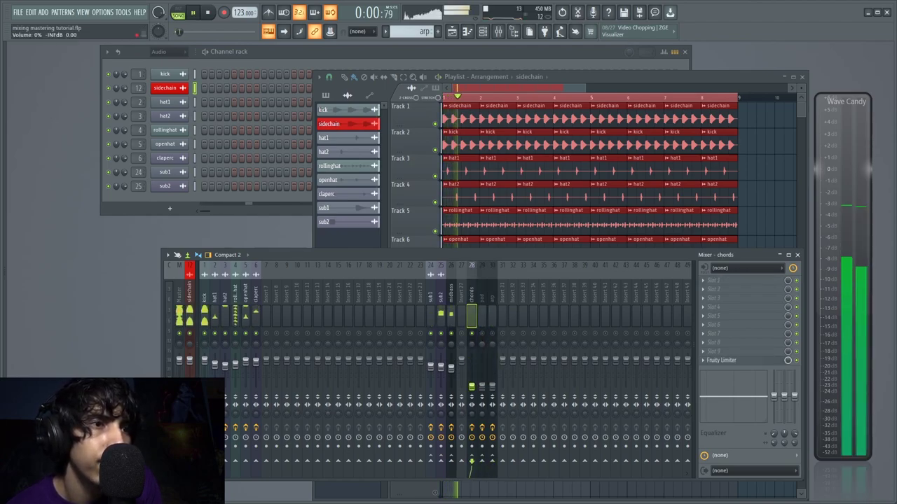
{"action": "left_click_drag", "start_coordinate": [472, 375], "coordinate": [471, 367]}
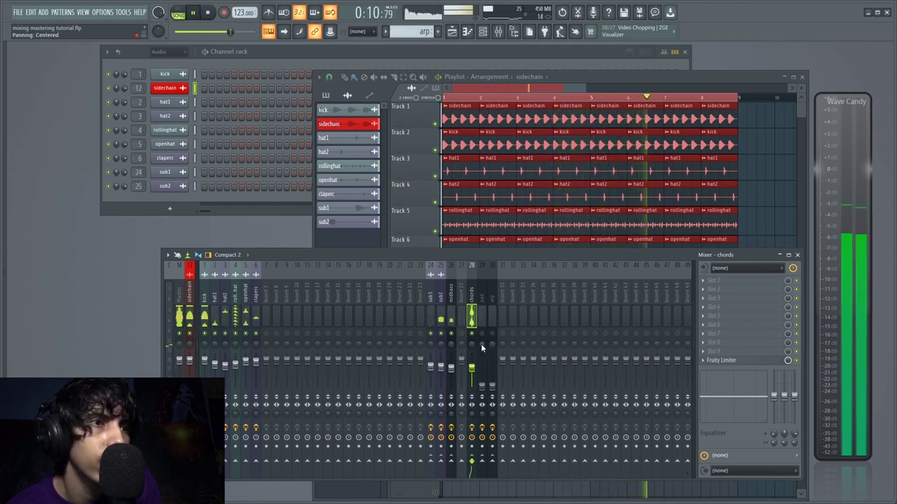
{"action": "left_click_drag", "start_coordinate": [481, 386], "coordinate": [481, 365]}
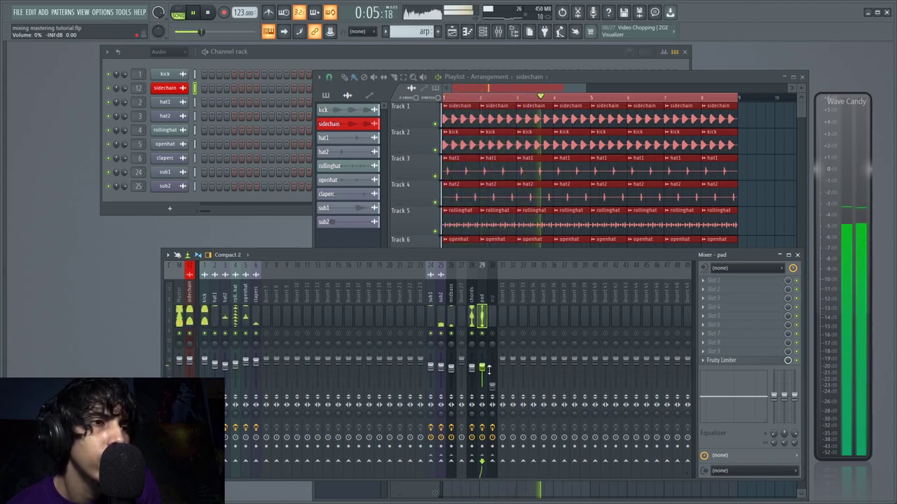
Fine-tune the chords fader to 71% (-7.1 dB) and the pad fader to 69% (-7.5 dB)
{"action": "left_click", "coordinate": [471, 370]}
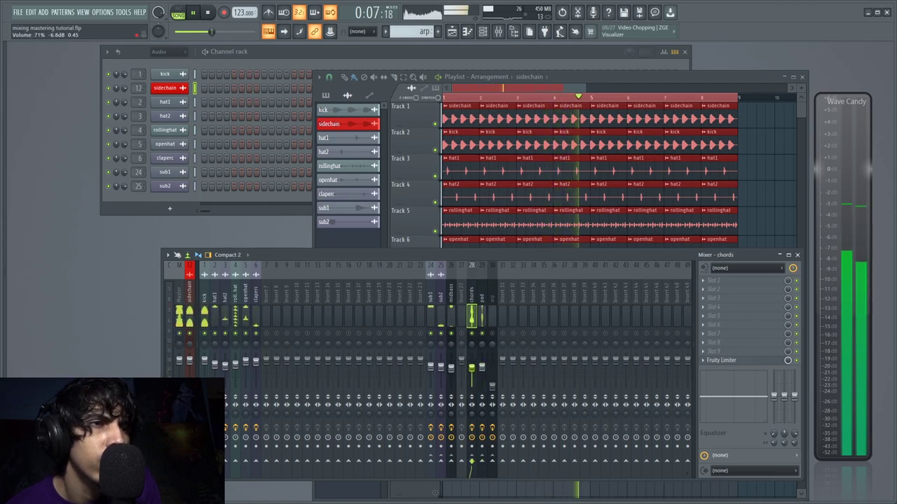
{"action": "left_click_drag", "start_coordinate": [472, 368], "coordinate": [472, 366]}
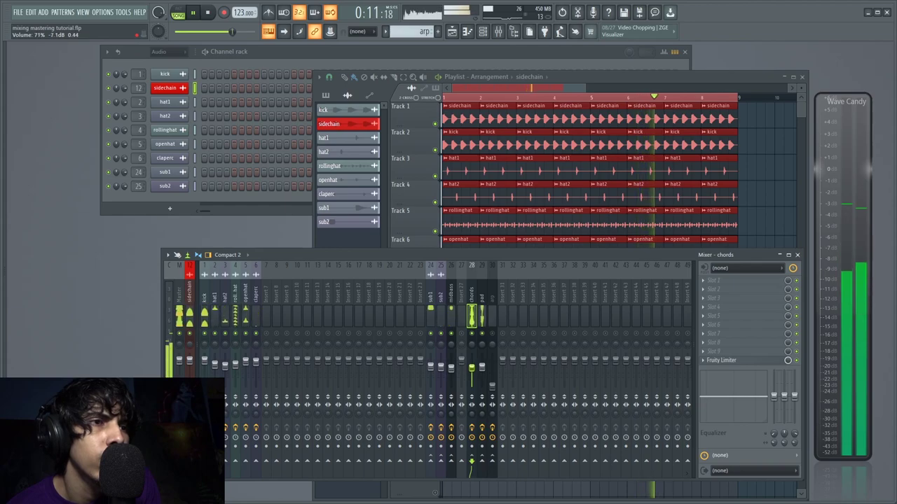
{"action": "left_click", "coordinate": [482, 368]}
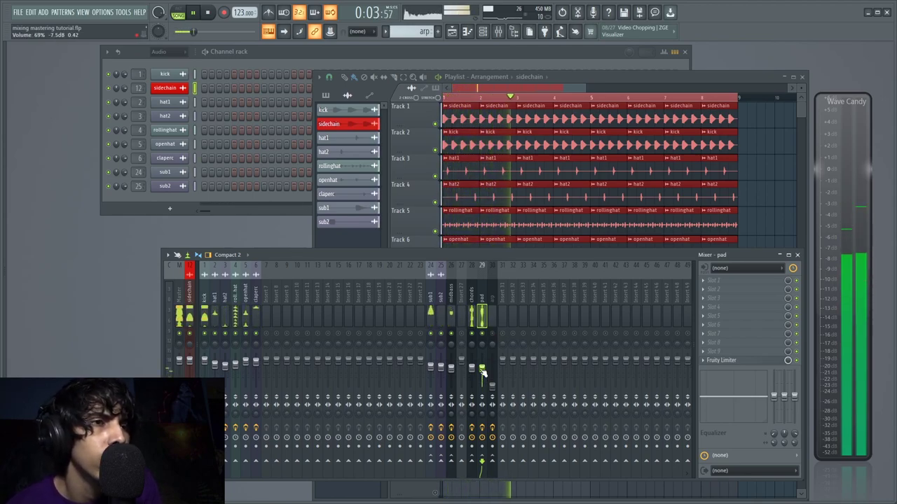
Mute the sub1, sub2 and midbass inserts, restart playback, and add Fruity Parametric EQ 2 to slot 1 of chords
{"action": "key", "text": "space"}
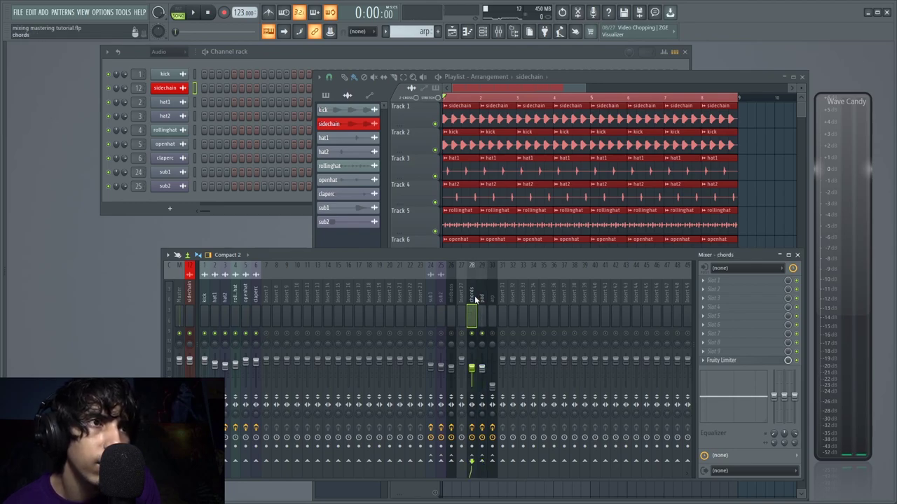
{"action": "key", "text": "space"}
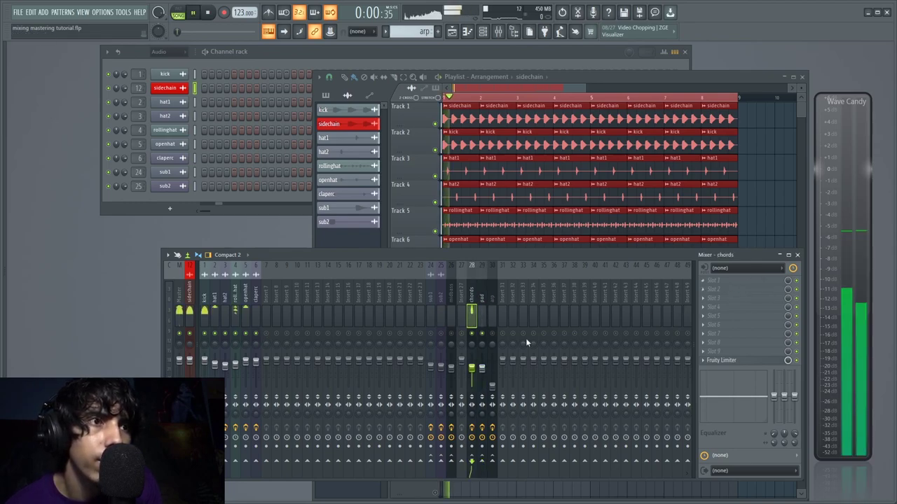
{"action": "left_click", "coordinate": [482, 319]}
{"action": "left_click", "coordinate": [472, 319]}
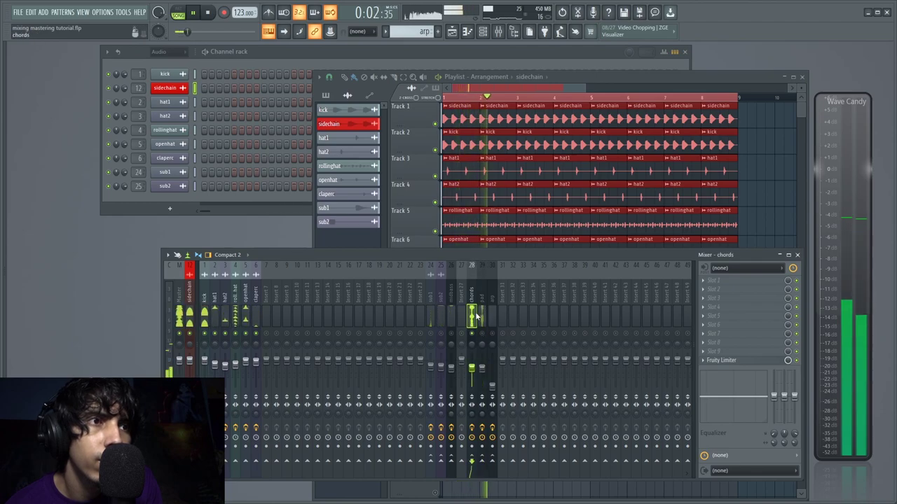
{"action": "left_click", "coordinate": [704, 280]}
{"action": "mouse_move", "coordinate": [708, 278]}
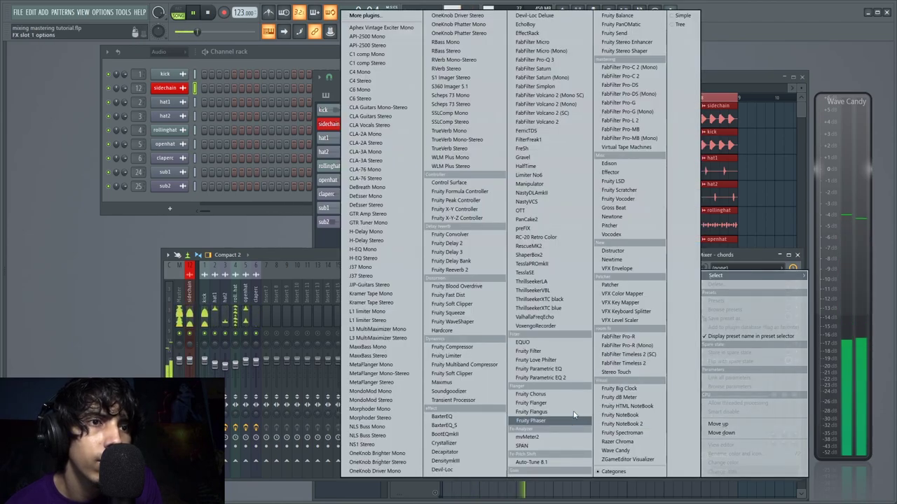
{"action": "left_click", "coordinate": [540, 377]}
Load steep4 low in the chords EQ, set the band 1 high-pass to about 211 Hz with a softer knee, and close it
{"action": "left_click_drag", "start_coordinate": [272, 125], "coordinate": [445, 195]}
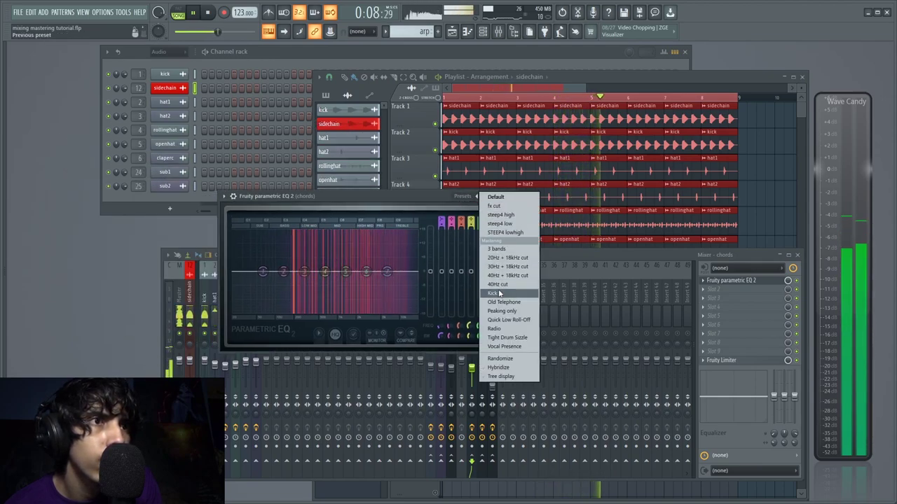
{"action": "left_click", "coordinate": [500, 224]}
{"action": "left_click_drag", "start_coordinate": [247, 271], "coordinate": [290, 271]}
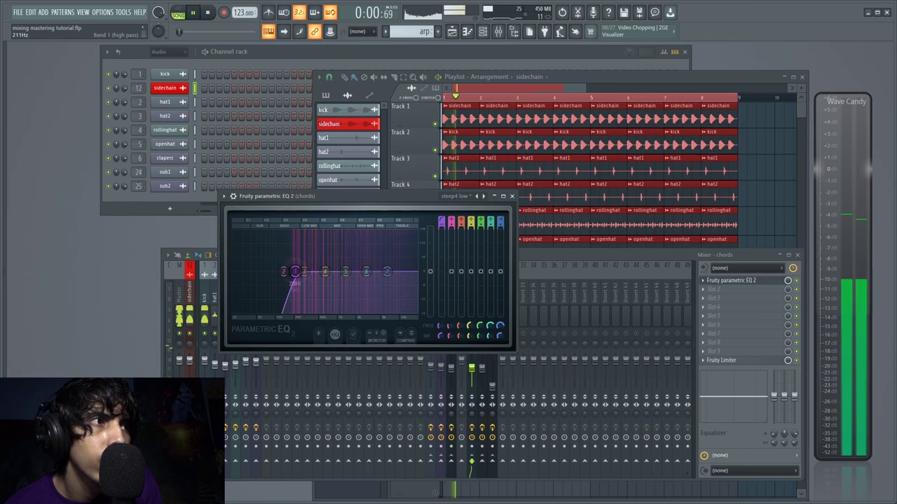
{"action": "scroll", "coordinate": [295, 272], "scroll_direction": "down", "scroll_amount": 2}
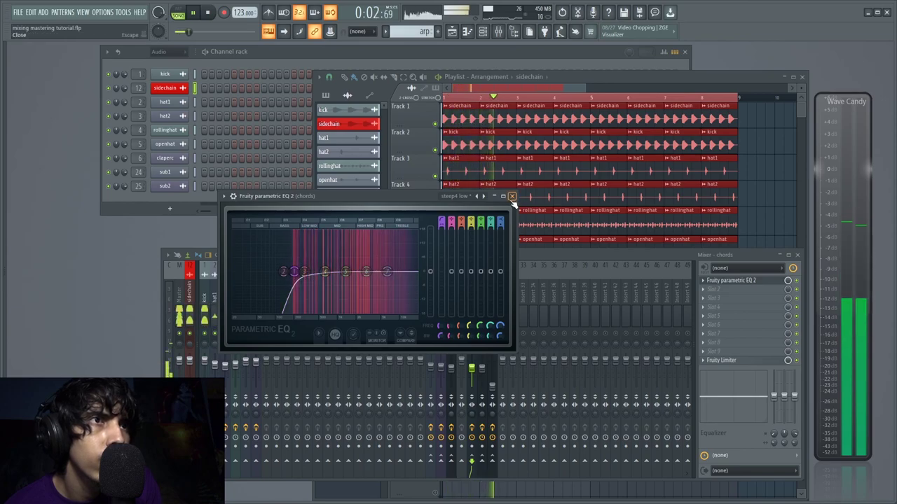
{"action": "left_click", "coordinate": [512, 197]}
Add Fruity Parametric EQ 2 to slot 1 of the pad insert
{"action": "left_click", "coordinate": [482, 318]}
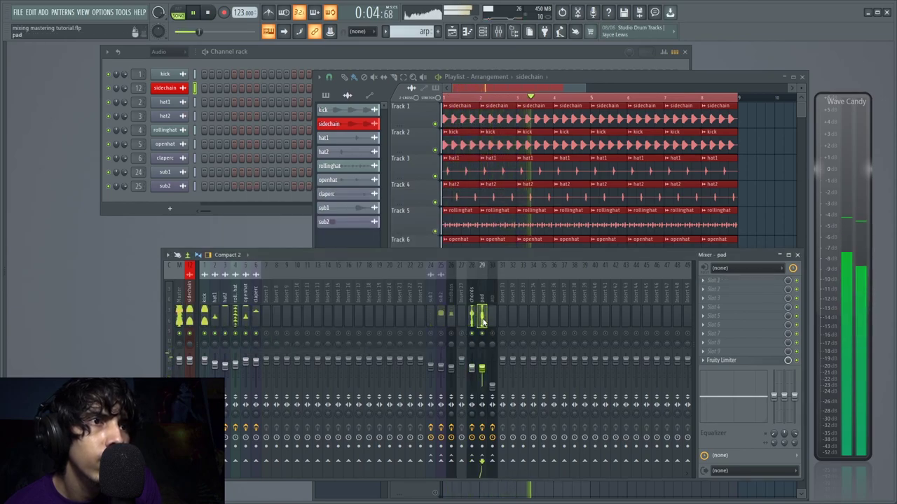
{"action": "left_click", "coordinate": [715, 283]}
{"action": "left_click", "coordinate": [584, 378]}
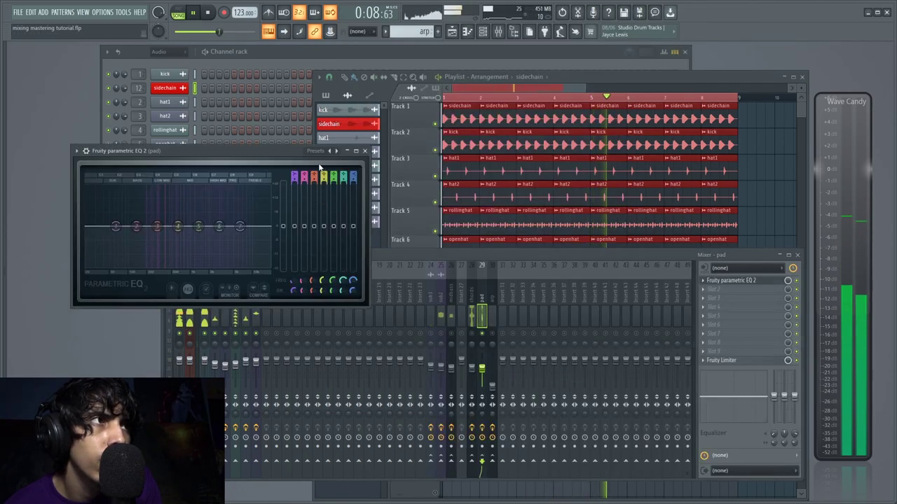
Load steep4 low in the pad EQ, raise the band 1 high-pass cutoff to just below band 3, and centre the window
{"action": "left_click", "coordinate": [338, 151]}
{"action": "left_click", "coordinate": [360, 184]}
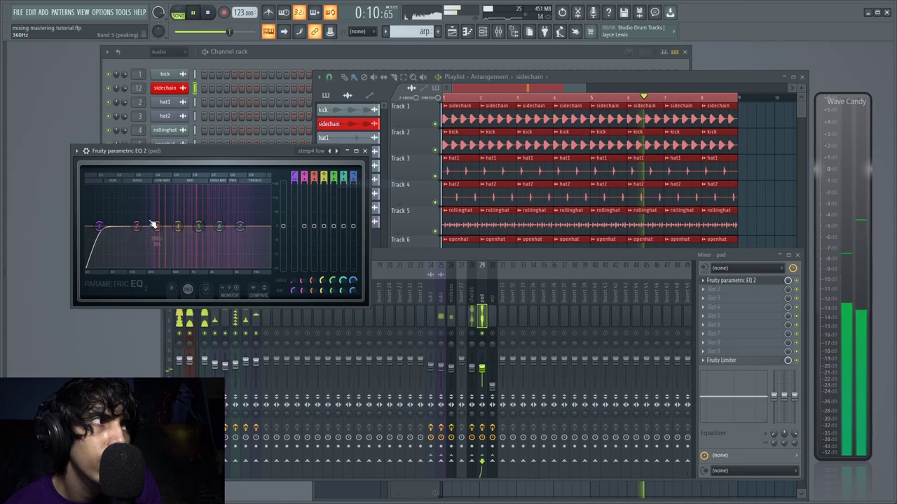
{"action": "left_click_drag", "start_coordinate": [99, 226], "coordinate": [146, 226]}
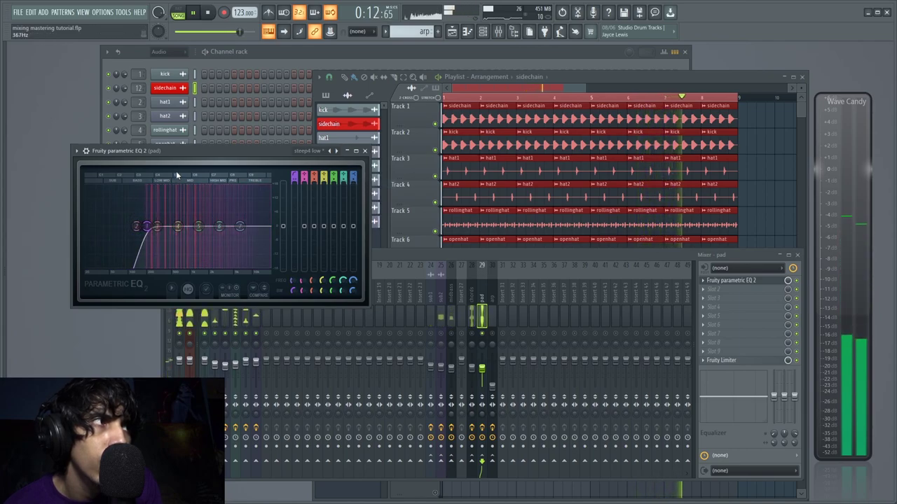
{"action": "left_click_drag", "start_coordinate": [180, 155], "coordinate": [488, 126]}
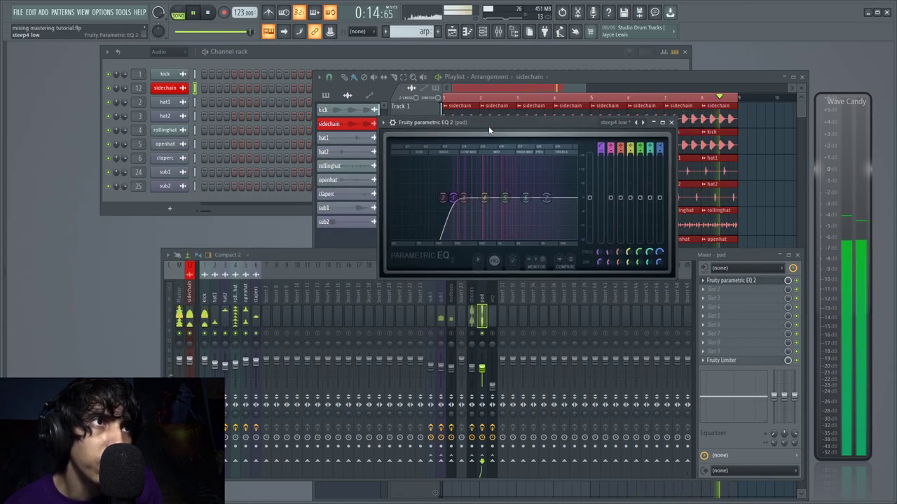
Open the chords insert's Fruity Parametric EQ 2 and arrange it side by side with the pad insert's EQ
{"action": "left_click", "coordinate": [473, 308]}
{"action": "left_click", "coordinate": [728, 280]}
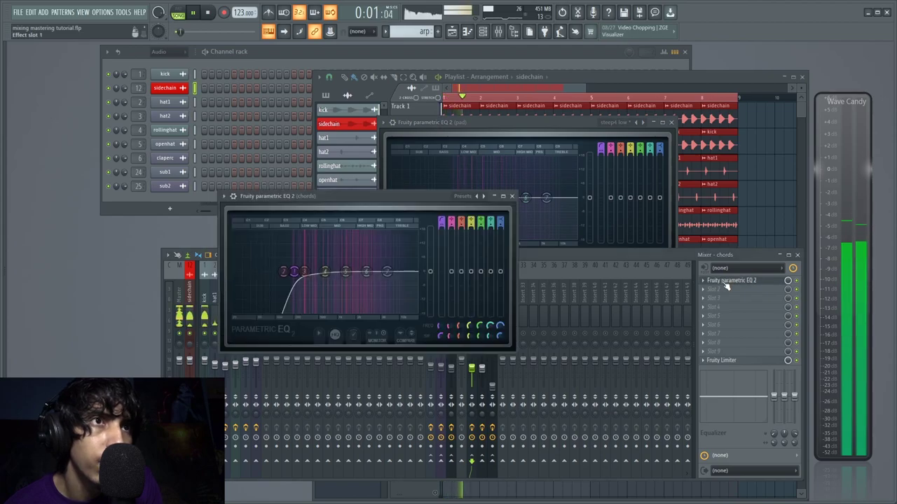
{"action": "left_click_drag", "start_coordinate": [355, 203], "coordinate": [210, 111]}
{"action": "left_click_drag", "start_coordinate": [476, 122], "coordinate": [492, 118]}
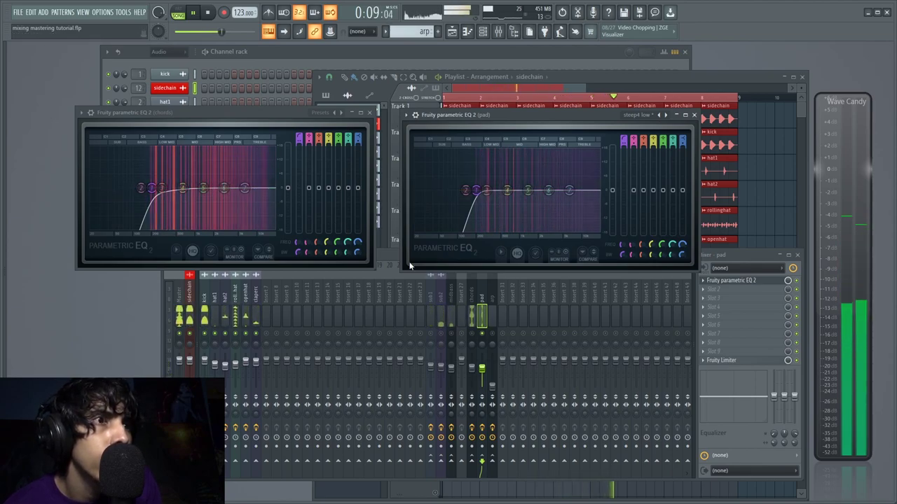
Dip band 4 slightly in the pad EQ and band 6 in the chords EQ, and close both EQs
{"action": "left_click", "coordinate": [471, 333]}
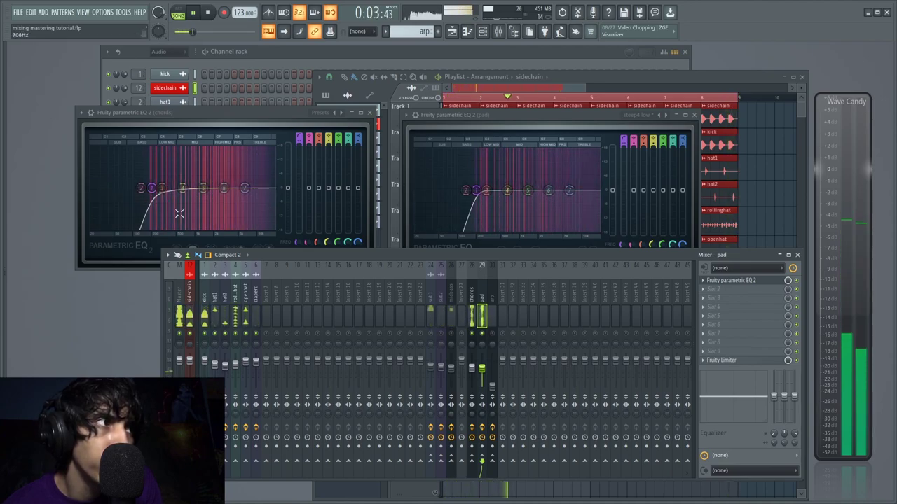
{"action": "left_click", "coordinate": [512, 199]}
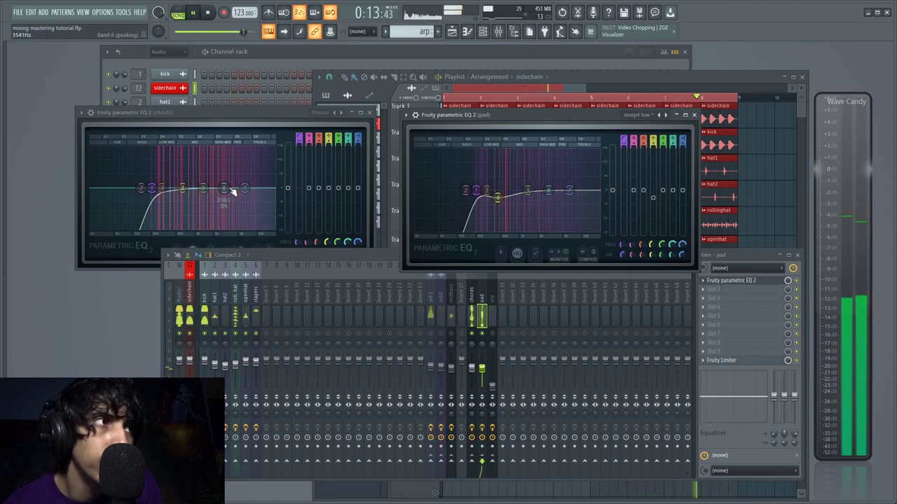
{"action": "left_click_drag", "start_coordinate": [227, 190], "coordinate": [238, 195]}
{"action": "scroll", "coordinate": [237, 195], "scroll_direction": "up", "scroll_amount": 1}
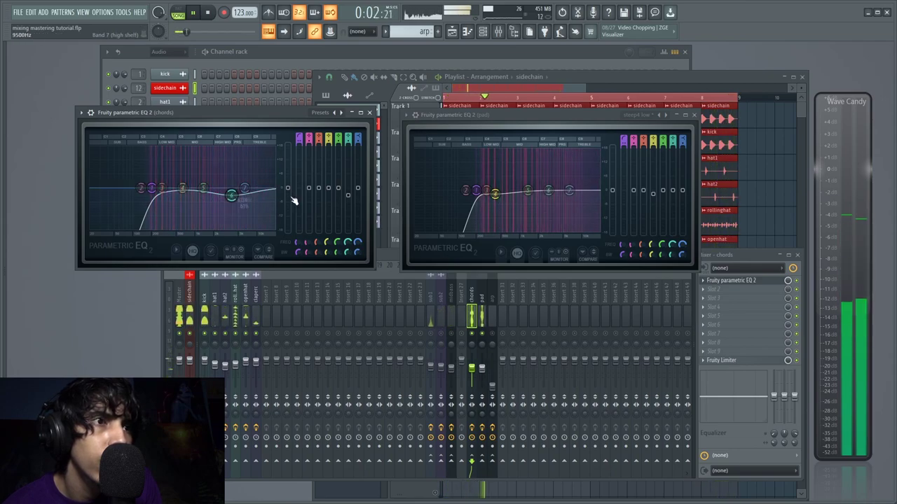
{"action": "left_click", "coordinate": [694, 115]}
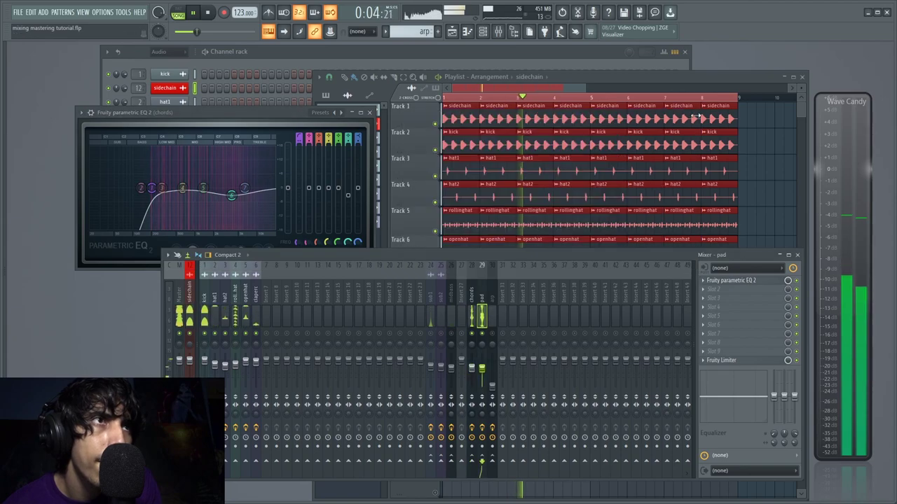
{"action": "left_click", "coordinate": [370, 112]}
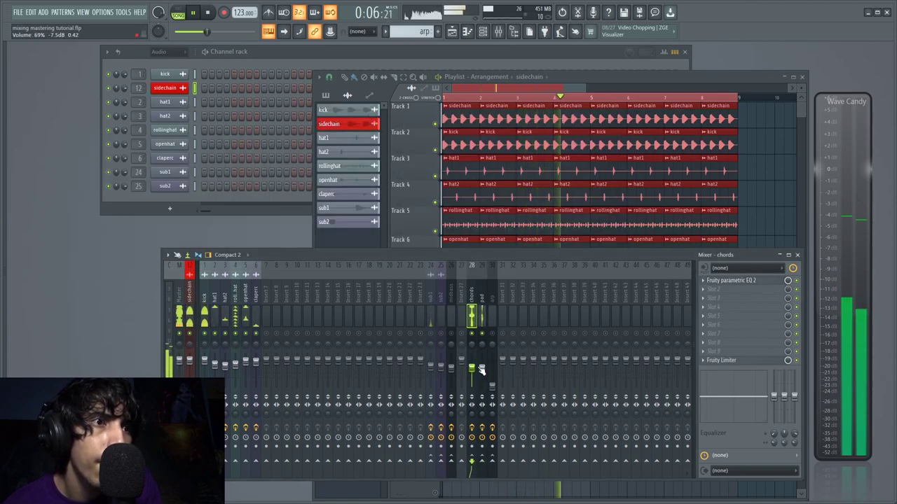
Raise the pad volume to 82% (-4.2 dB) and bring the arp fader up to about the chords fader's level
{"action": "left_click", "coordinate": [482, 370]}
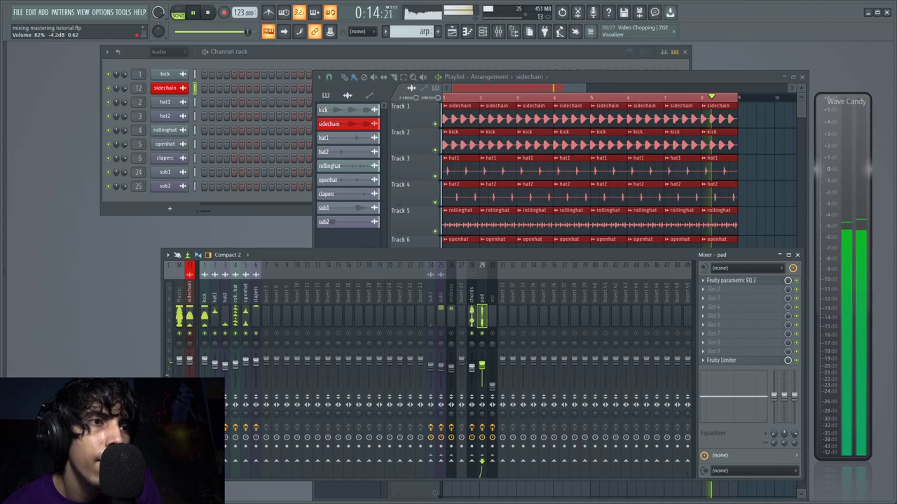
{"action": "left_click_drag", "start_coordinate": [492, 387], "coordinate": [493, 375]}
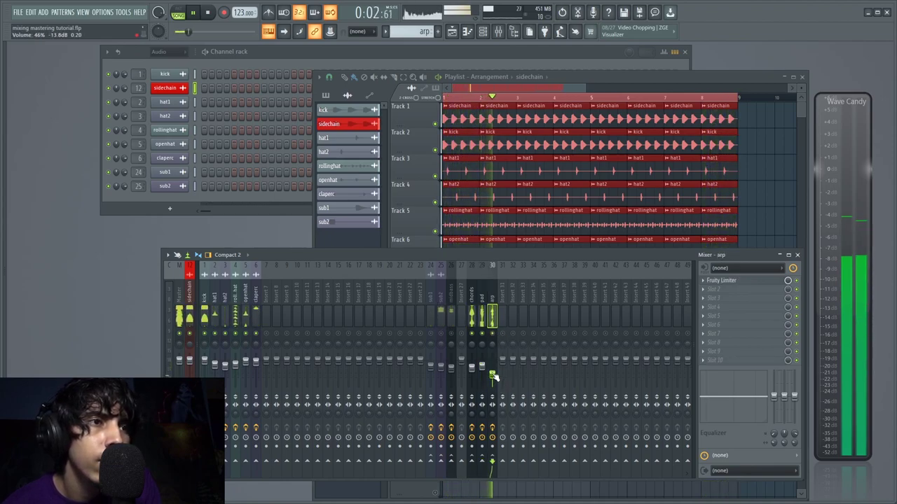
{"action": "left_click_drag", "start_coordinate": [492, 373], "coordinate": [492, 368]}
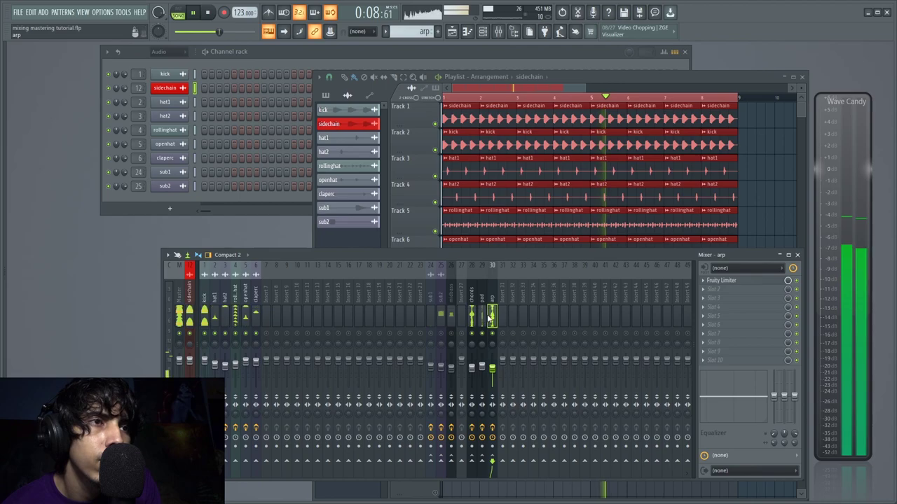
Move the arp insert's Fruity Limiter to slot 10 and add Fruity Parametric EQ 2 to slot 1
{"action": "left_click", "coordinate": [702, 281]}
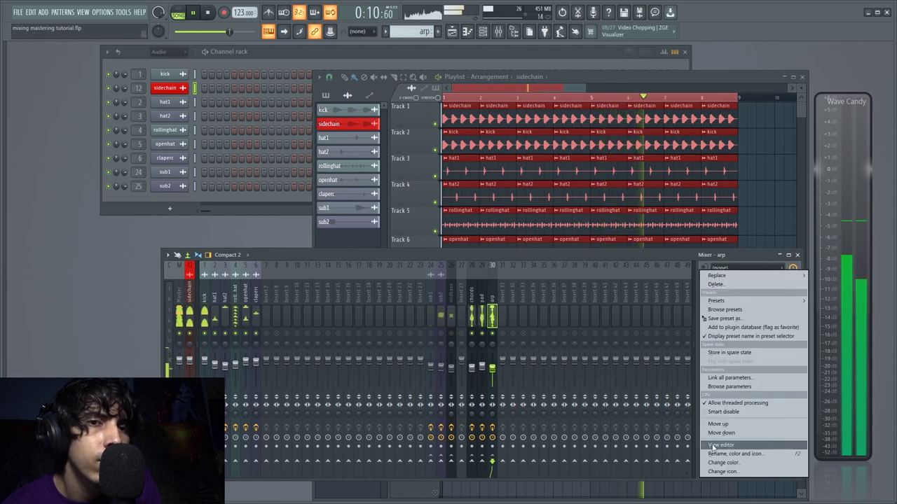
{"action": "left_click", "coordinate": [721, 432]}
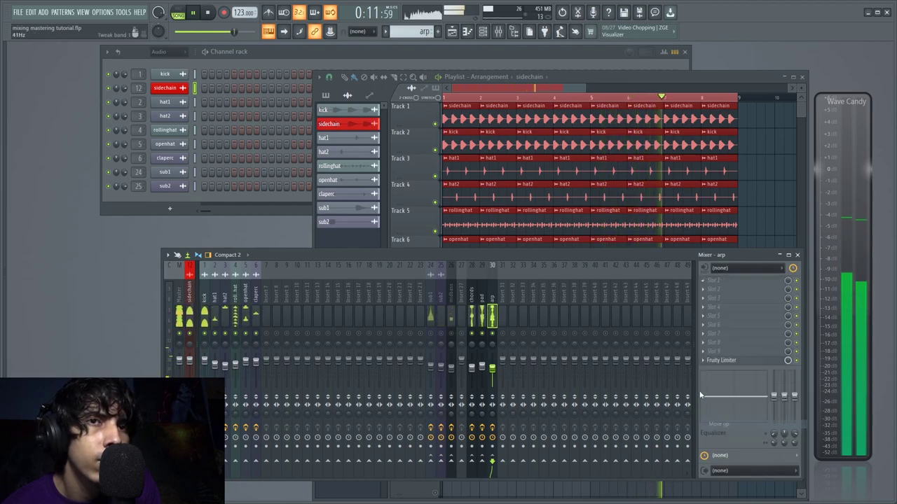
{"action": "left_click", "coordinate": [715, 289]}
{"action": "left_click", "coordinate": [591, 377]}
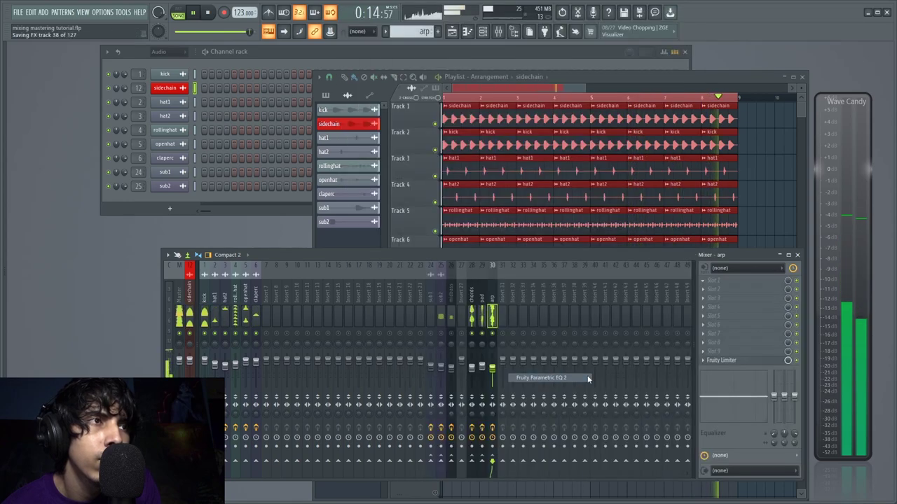
Load steep4 low in the arp EQ, raise the band 1 high-pass to band 3's frequency, and lower the arp volume to 60% (-9.9 dB)
{"action": "left_click", "coordinate": [362, 176]}
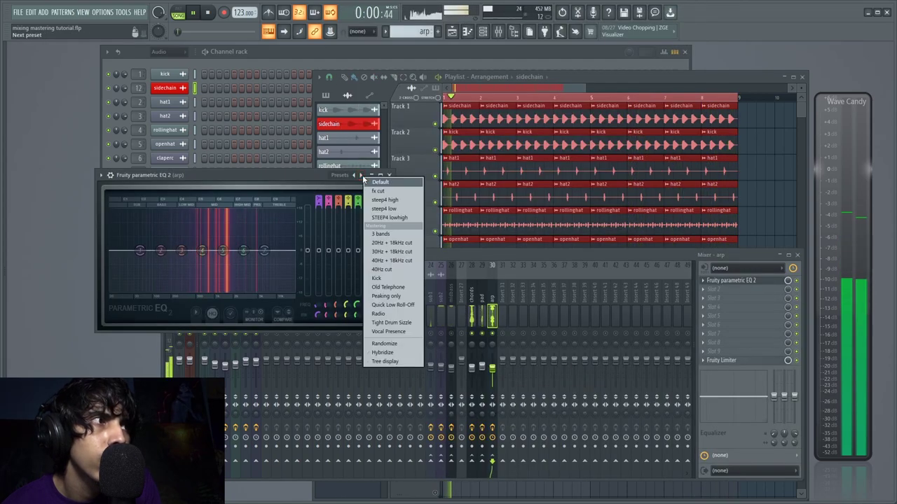
{"action": "left_click", "coordinate": [384, 208]}
{"action": "left_click_drag", "start_coordinate": [124, 254], "coordinate": [180, 253]}
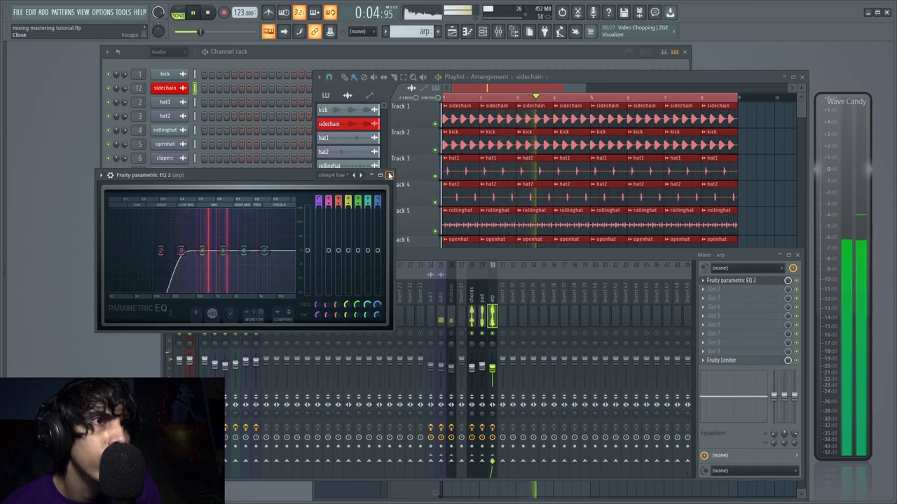
{"action": "left_click", "coordinate": [391, 176]}
{"action": "left_click_drag", "start_coordinate": [492, 368], "coordinate": [492, 371]}
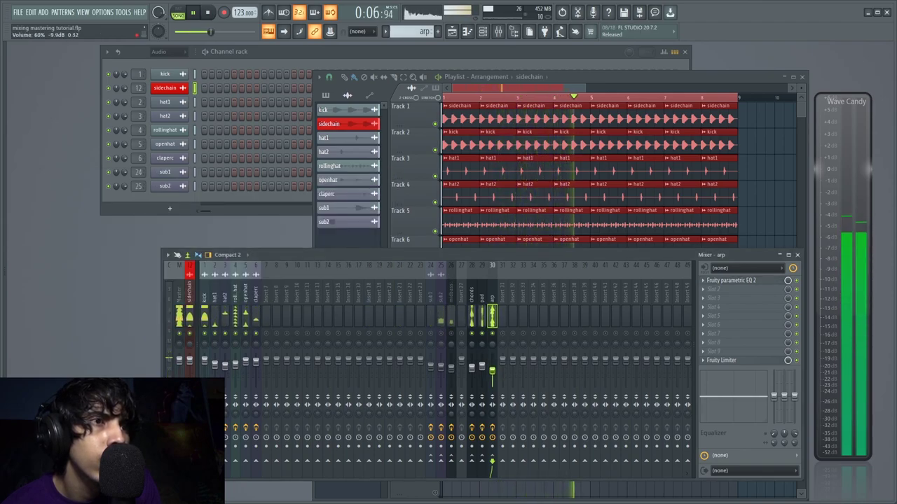
Lower the compressor threshold slightly in the chords insert's Fruity Limiter, and set the arp volume to 59% (-10.1 dB)
{"action": "left_click", "coordinate": [472, 329]}
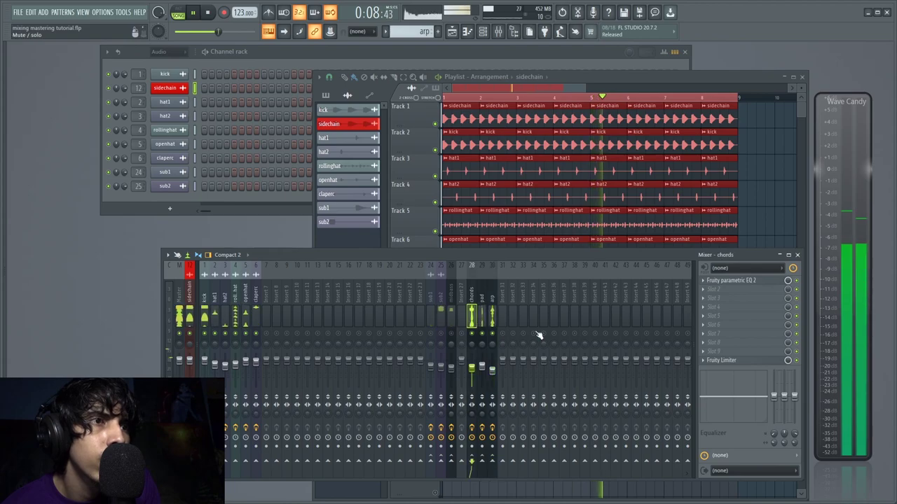
{"action": "left_click", "coordinate": [755, 361]}
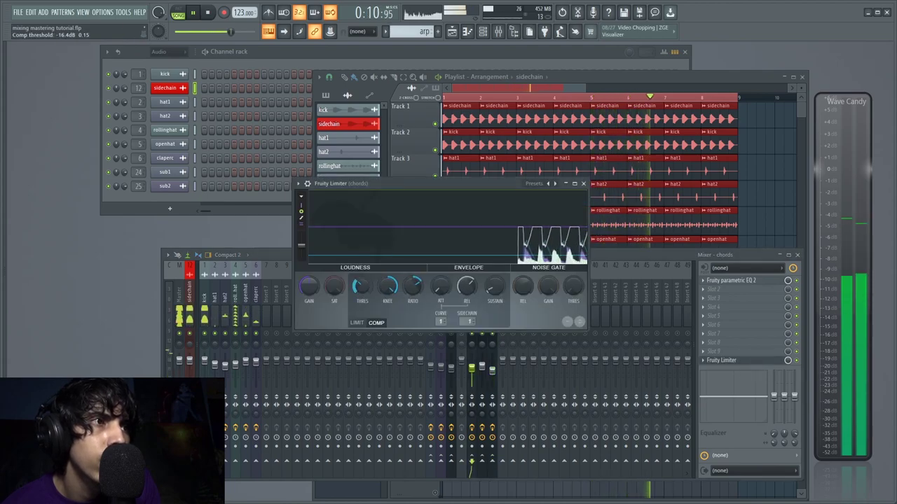
{"action": "left_click_drag", "start_coordinate": [362, 286], "coordinate": [362, 289]}
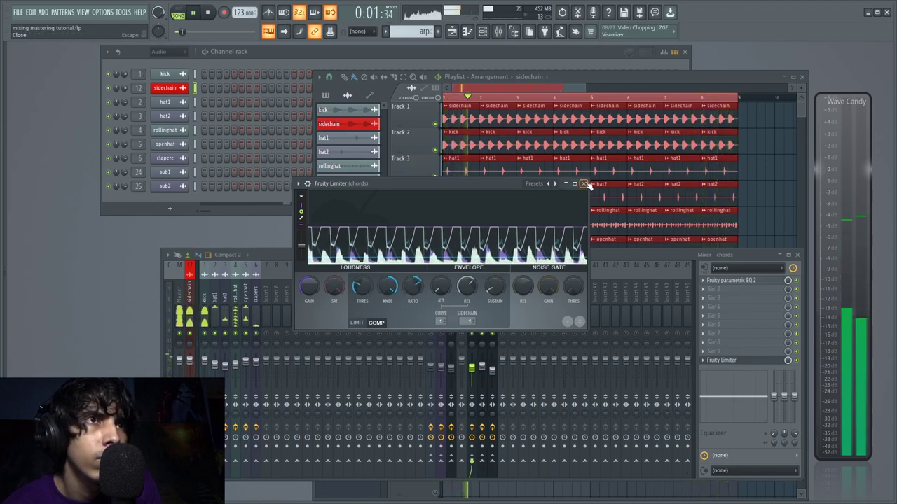
{"action": "left_click", "coordinate": [583, 184]}
{"action": "left_click", "coordinate": [492, 371]}
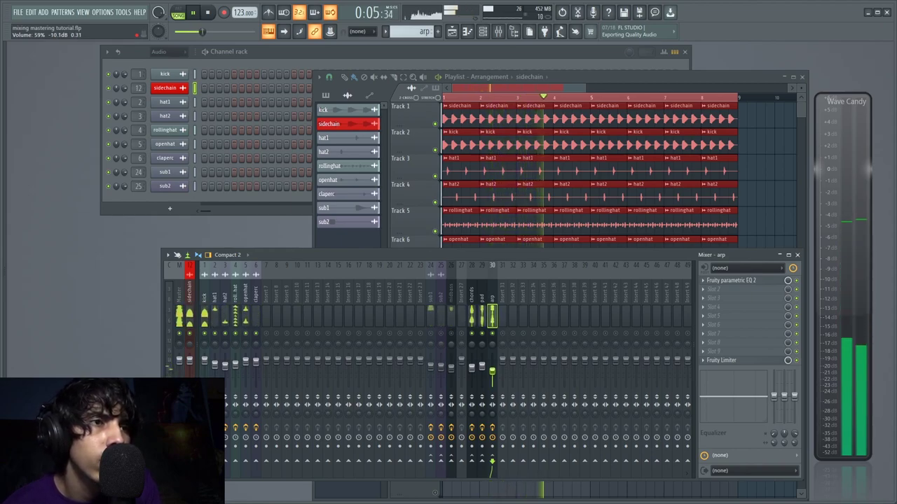
Stop playback, unmute all mixer inserts, and play the full arrangement from the start
{"action": "key", "text": "space"}
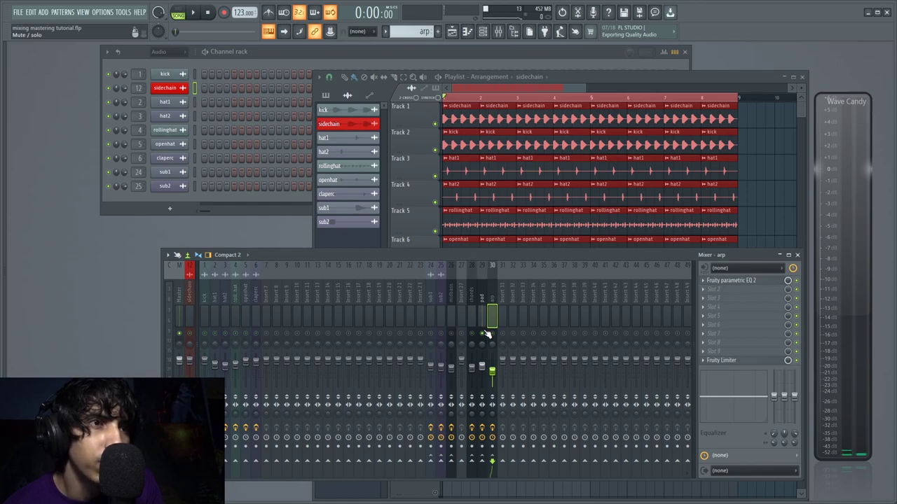
{"action": "right_click", "coordinate": [486, 334]}
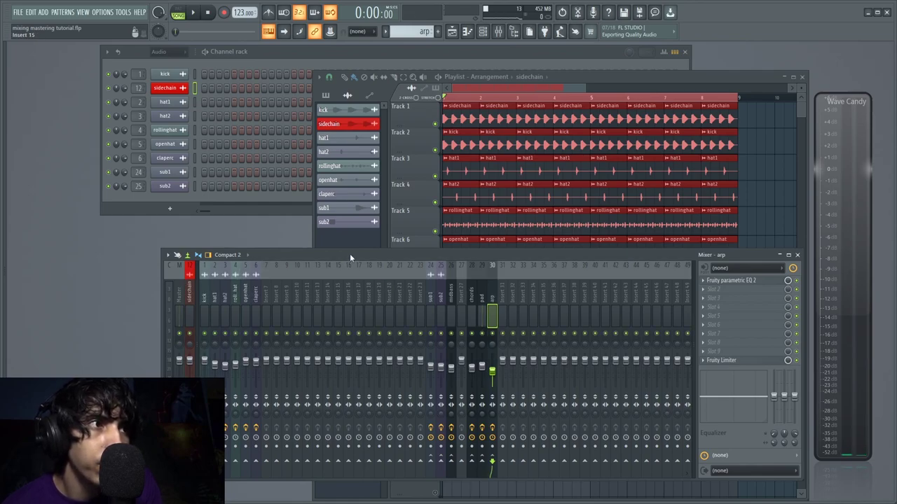
{"action": "left_click", "coordinate": [192, 12]}
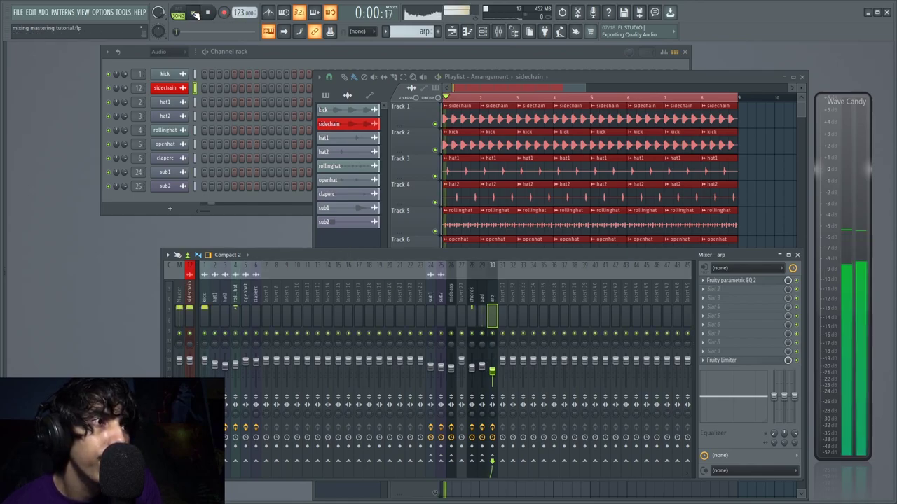
{"action": "left_click", "coordinate": [466, 90]}
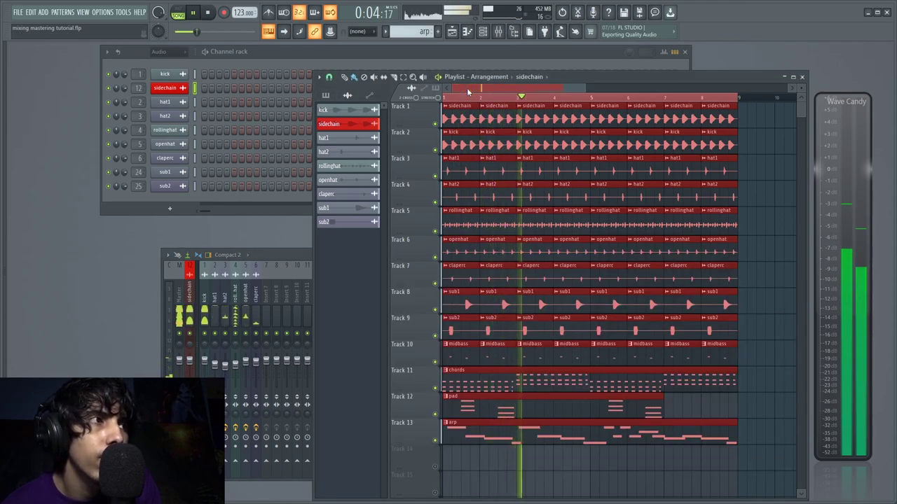
{"action": "left_click", "coordinate": [282, 260]}
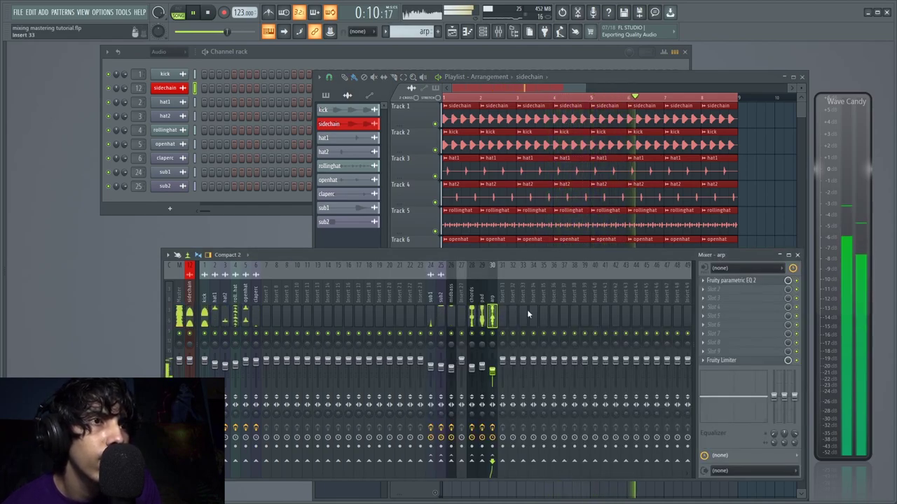
Lower the compressor threshold in the arp insert's Fruity Limiter to -28.9 dB, close it, and stop playback
{"action": "left_click", "coordinate": [709, 360]}
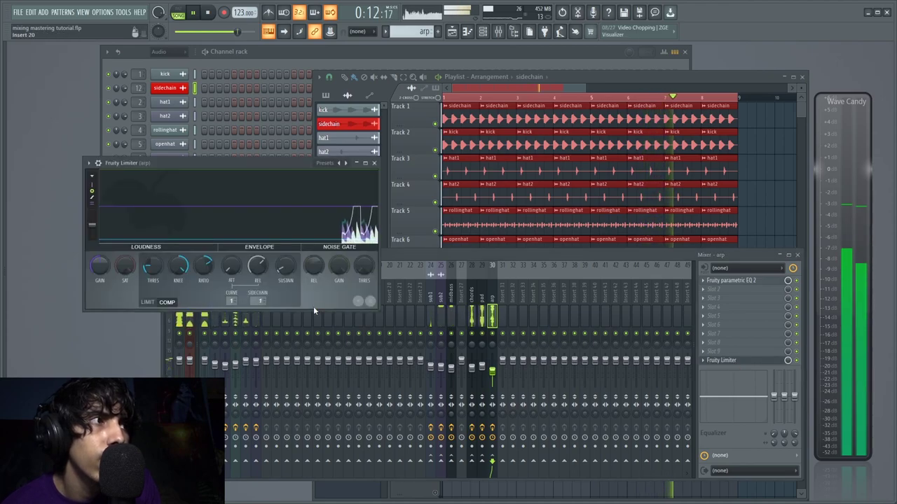
{"action": "left_click_drag", "start_coordinate": [157, 268], "coordinate": [159, 274]}
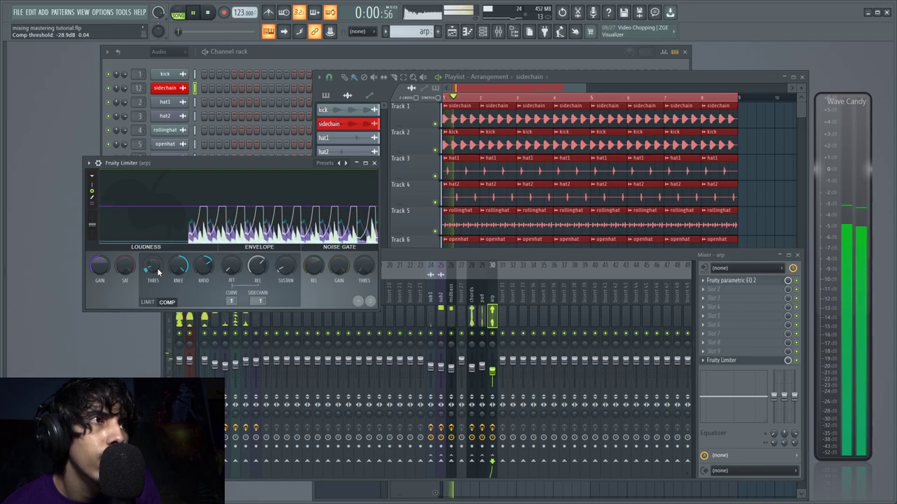
{"action": "left_click", "coordinate": [375, 164]}
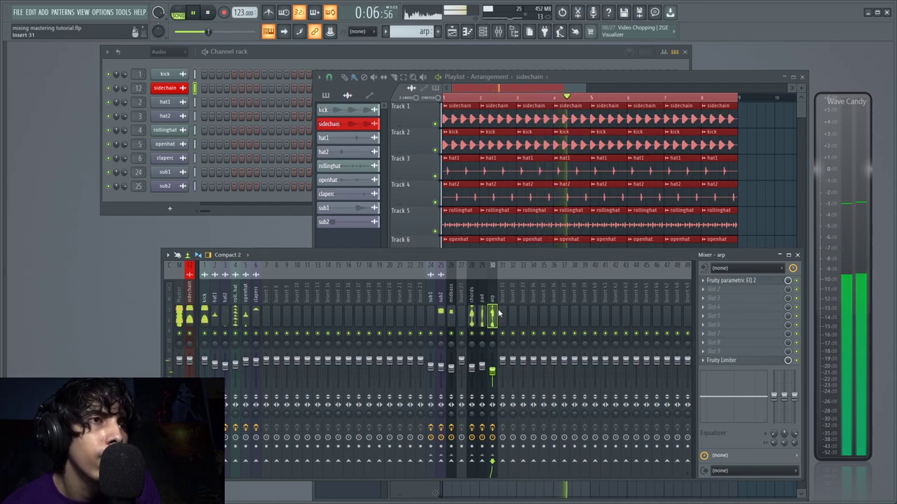
{"action": "key", "text": "space"}
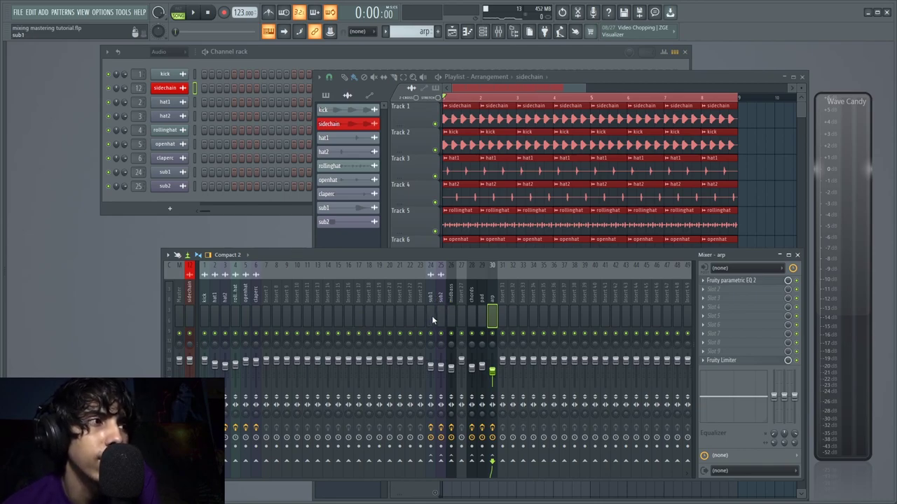
Reopen the chords EQ during playback and pull the band 7 high shelf down to -18 dB at about 1995 Hz
{"action": "left_click_drag", "start_coordinate": [419, 254], "coordinate": [410, 260]}
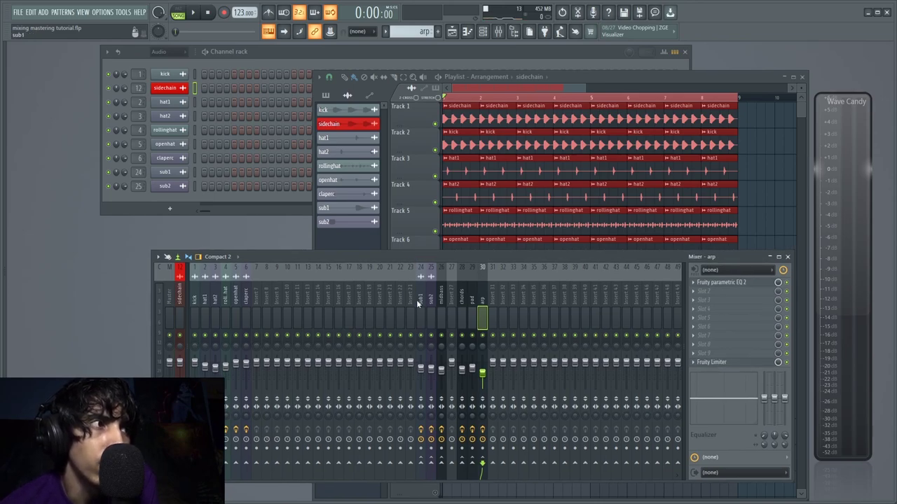
{"action": "left_click", "coordinate": [461, 317]}
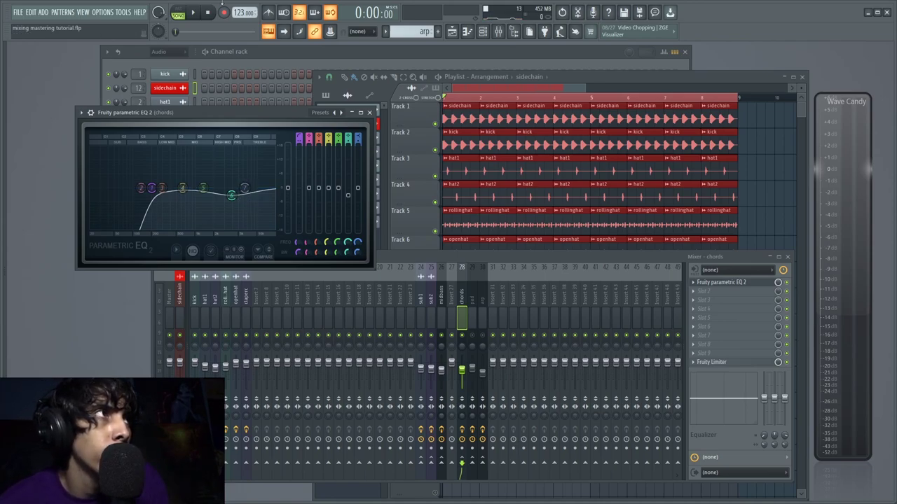
{"action": "left_click", "coordinate": [198, 14]}
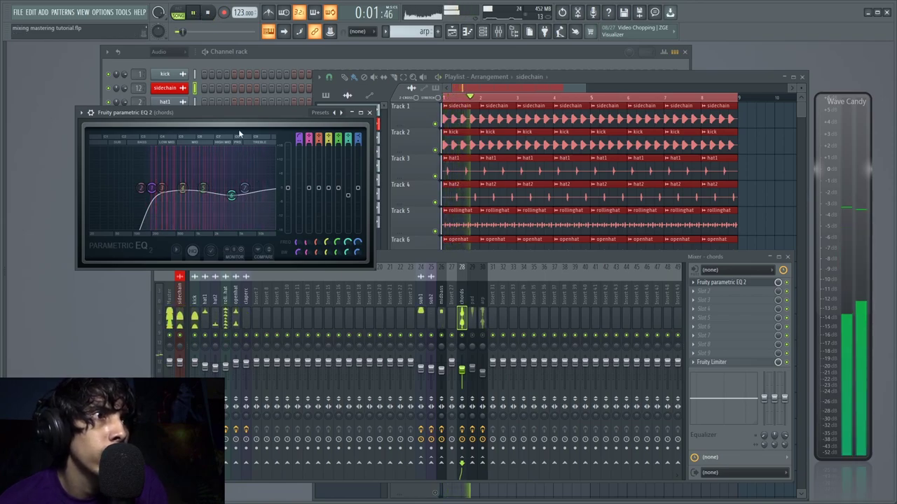
{"action": "mouse_move", "coordinate": [232, 199]}
{"action": "left_click_drag", "start_coordinate": [244, 188], "coordinate": [244, 228]}
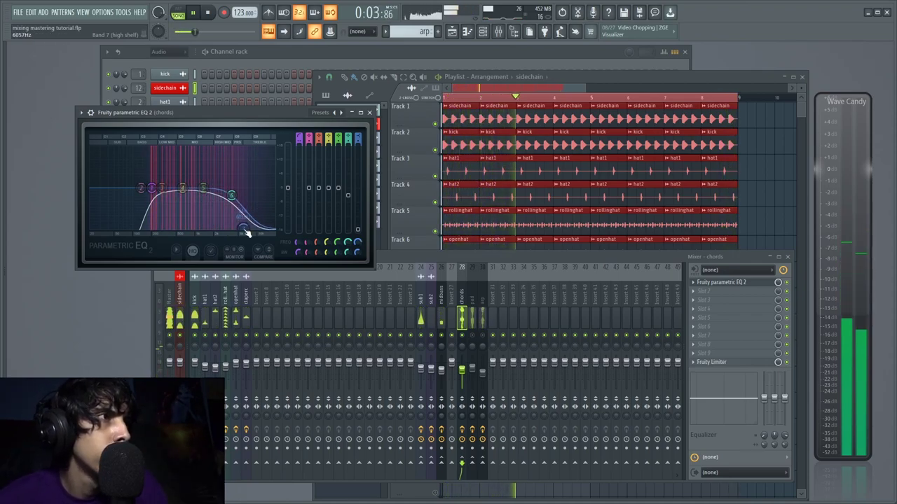
{"action": "left_click_drag", "start_coordinate": [243, 229], "coordinate": [213, 227]}
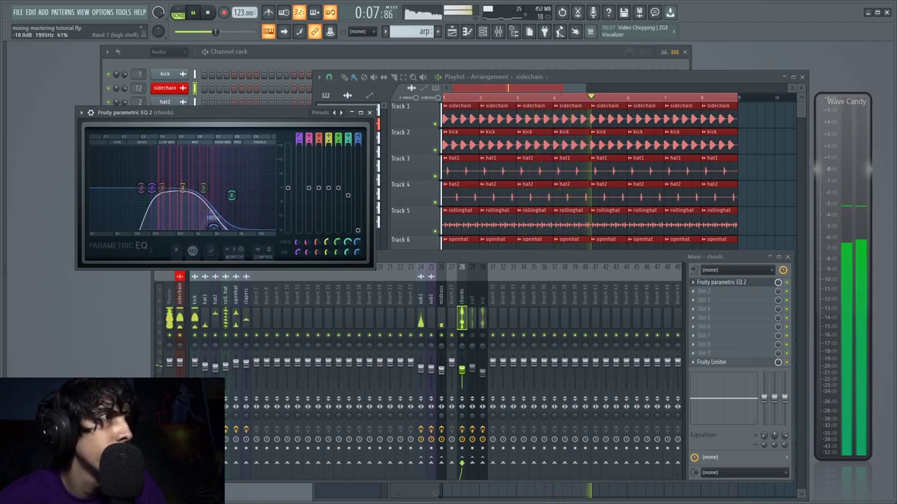
Raise the pad EQ's band 1 high pass to about 218 Hz and shift band 7 slightly lower in frequency
{"action": "left_click", "coordinate": [471, 309]}
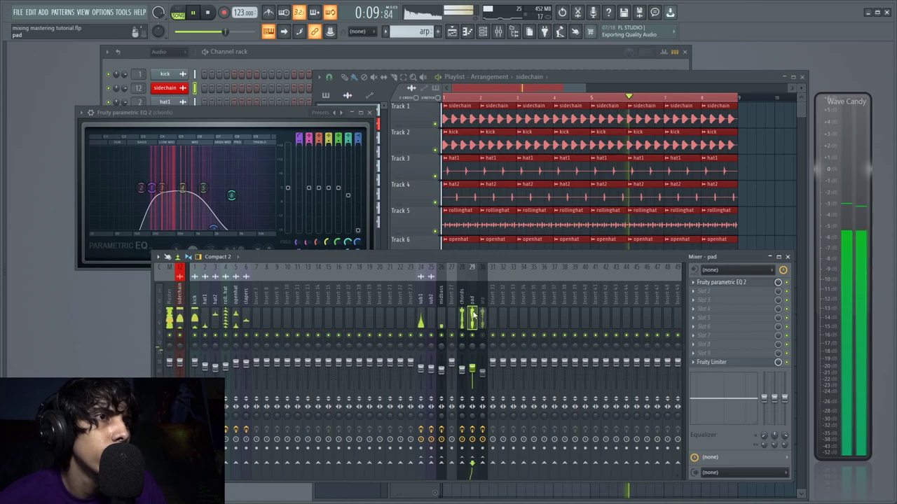
{"action": "left_click", "coordinate": [739, 282]}
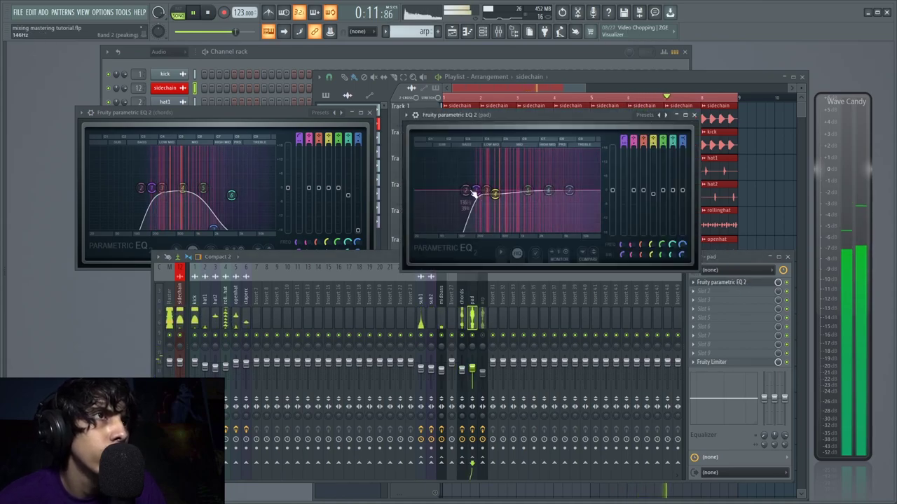
{"action": "mouse_move", "coordinate": [479, 196]}
{"action": "left_mouse_down"}
{"action": "mouse_move", "coordinate": [506, 192]}
{"action": "mouse_move", "coordinate": [483, 190]}
{"action": "left_mouse_up"}
{"action": "left_click_drag", "start_coordinate": [569, 191], "coordinate": [566, 191]}
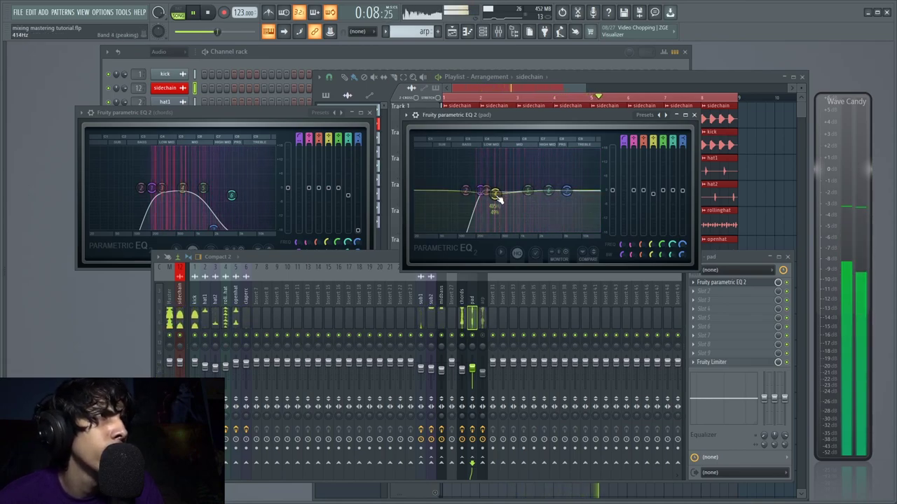
{"action": "left_click_drag", "start_coordinate": [481, 199], "coordinate": [482, 195]}
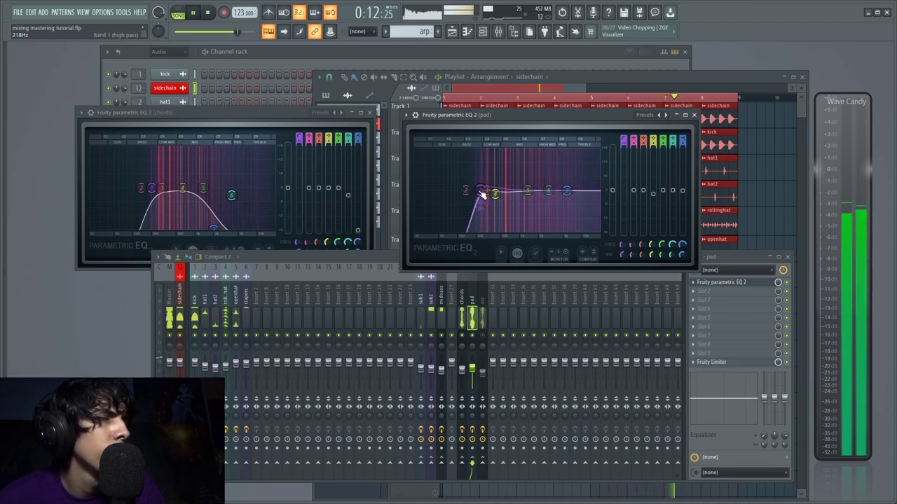
Close the pad and chords EQs and stop playback
{"action": "left_click", "coordinate": [693, 114]}
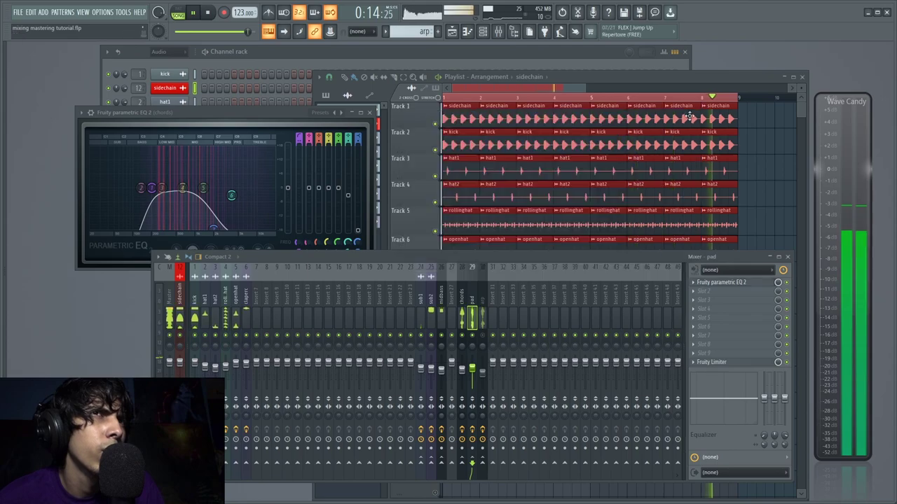
{"action": "left_click", "coordinate": [365, 114]}
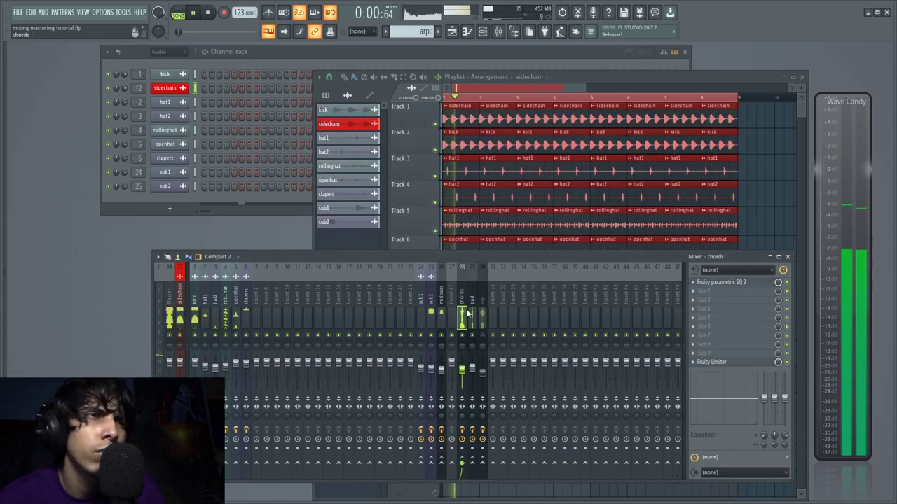
{"action": "key", "text": "space"}
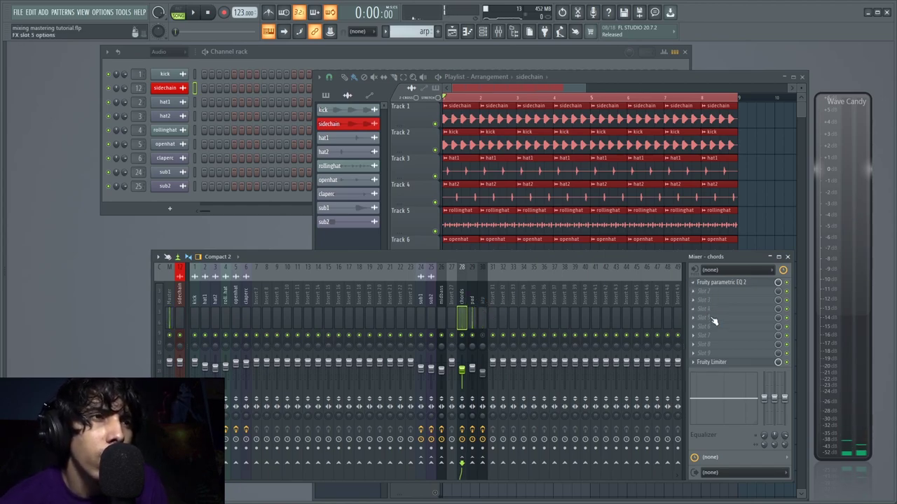
{"action": "right_click", "coordinate": [509, 295]}
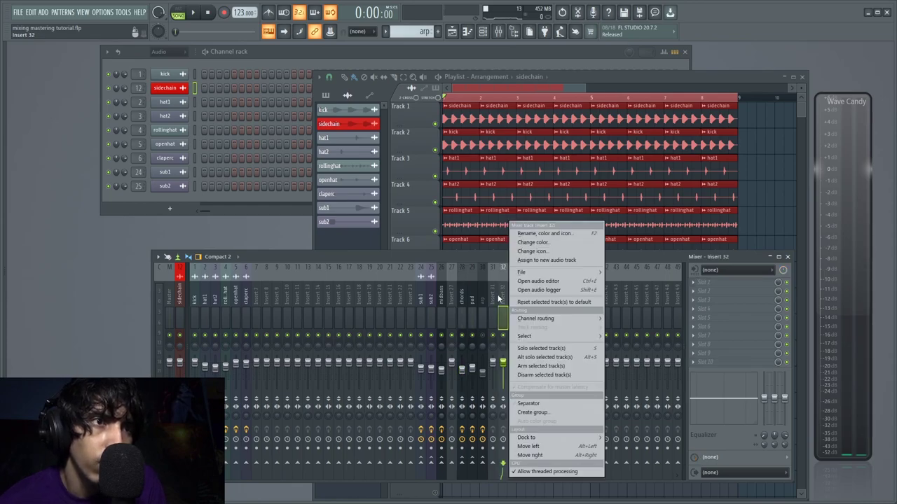
{"action": "left_click", "coordinate": [544, 233]}
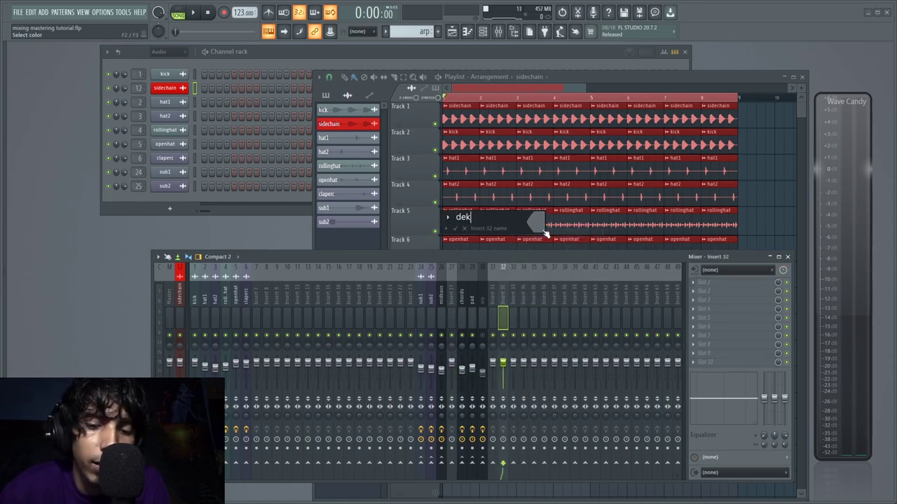
{"action": "type", "text": "dekla"}
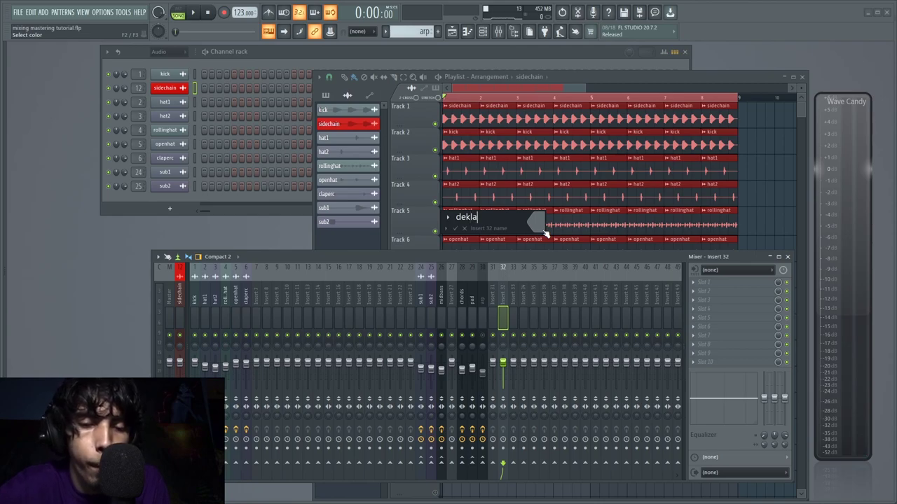
{"action": "type", "text": "y"}
{"action": "key", "text": "Return"}
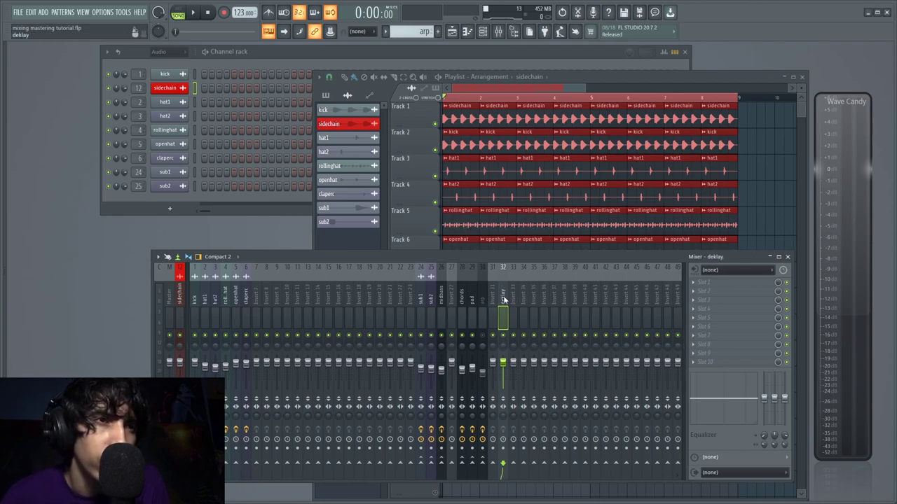
Rename mixer insert 32 as Delay and colour it lime green (#23C212)
{"action": "right_click", "coordinate": [502, 299]}
{"action": "left_click", "coordinate": [545, 234]}
{"action": "type", "text": "Delay"}
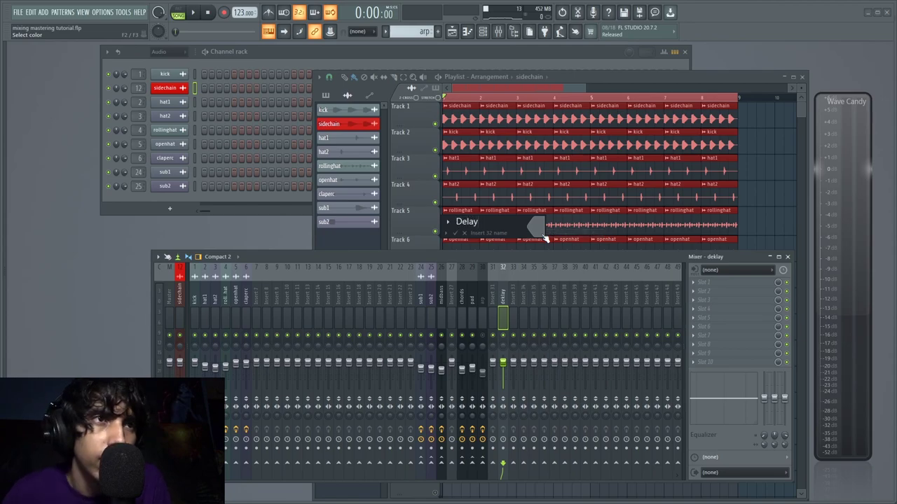
{"action": "left_click", "coordinate": [544, 235]}
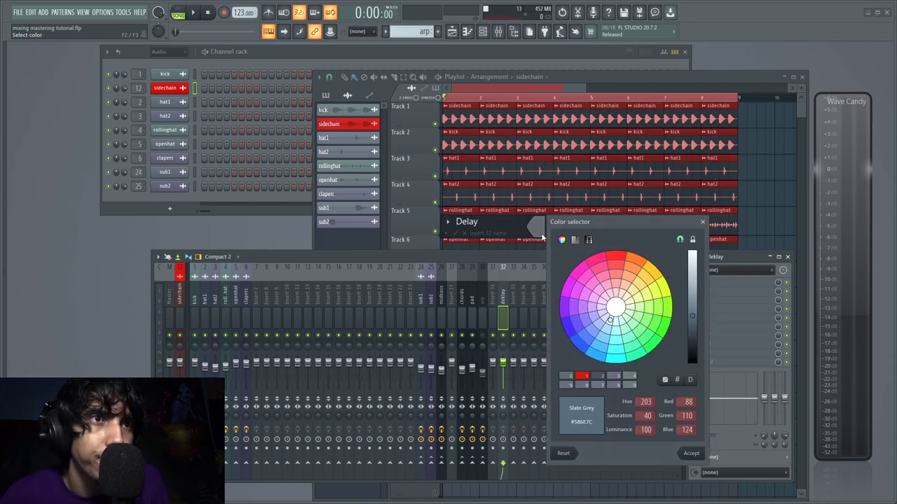
{"action": "left_click", "coordinate": [663, 325]}
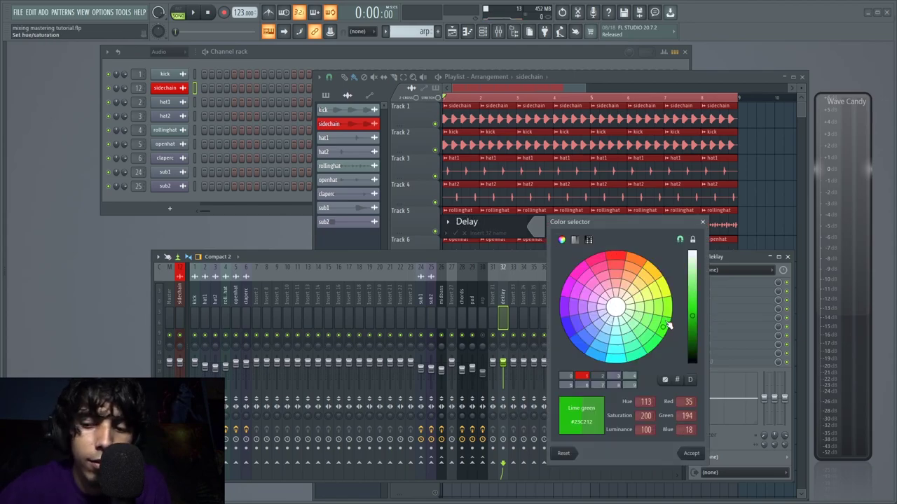
{"action": "key", "text": "Return"}
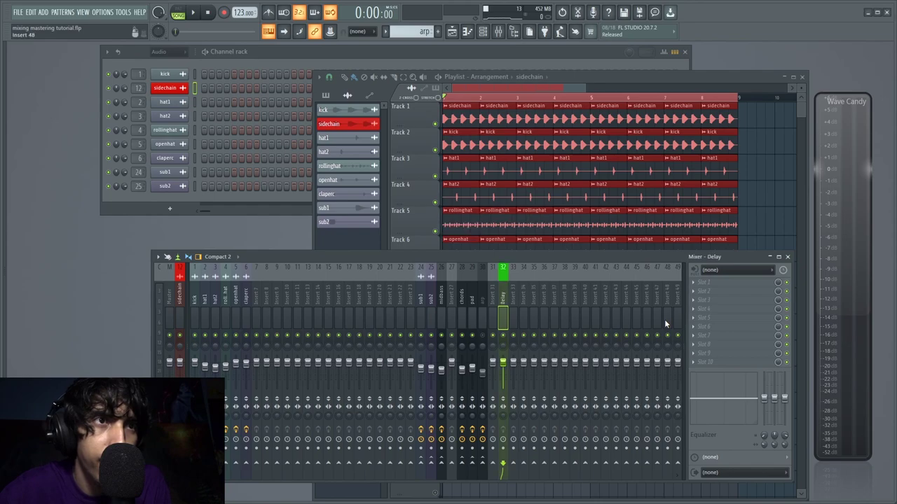
Rename mixer insert 33 as Reverb and colour it dark turquoise (#12BEC2)
{"action": "right_click", "coordinate": [515, 294]}
{"action": "left_click", "coordinate": [547, 236]}
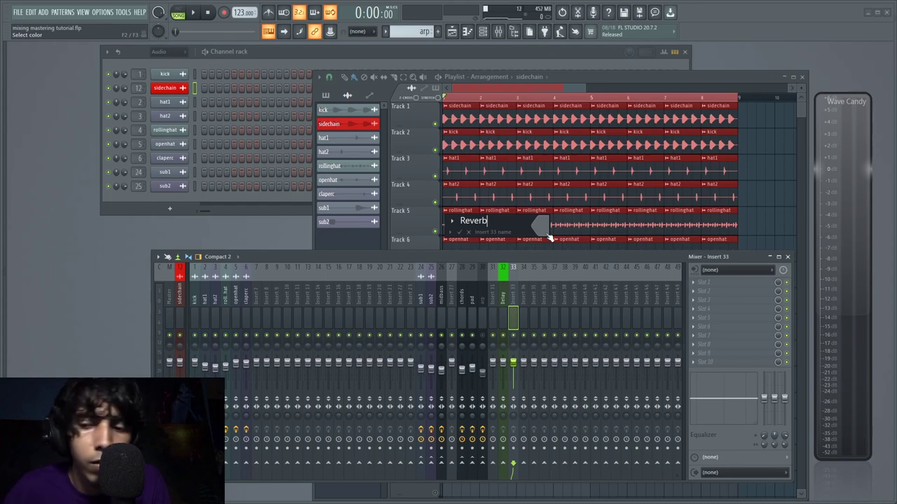
{"action": "left_click", "coordinate": [549, 236]}
{"action": "left_click", "coordinate": [616, 362]}
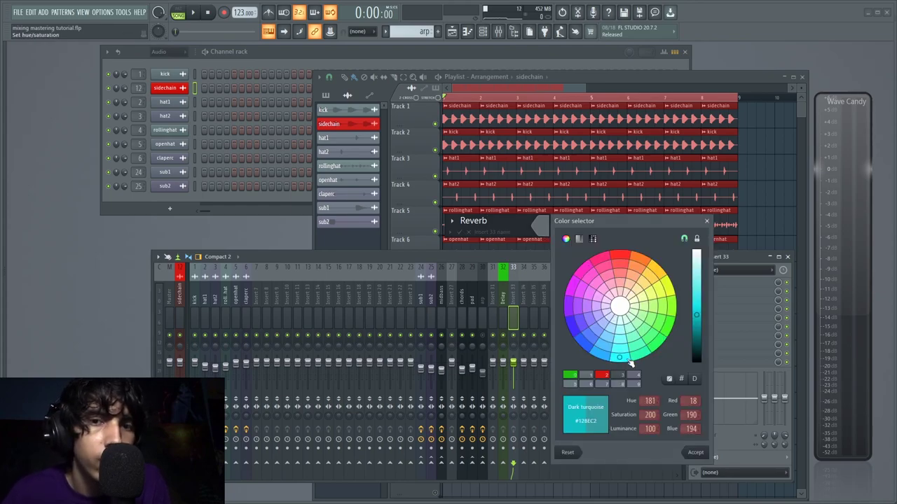
{"action": "key", "text": "Return"}
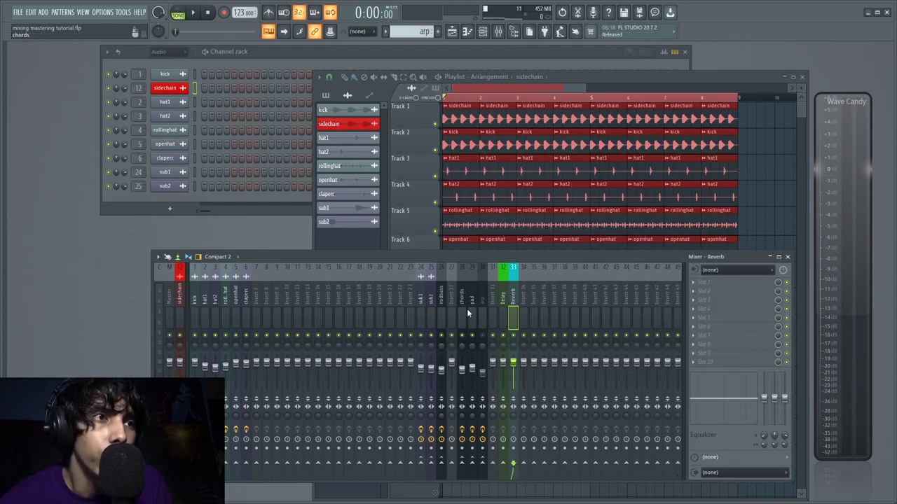
Audition the arrangement and route the pad insert to the Delay track
{"action": "left_click", "coordinate": [461, 314]}
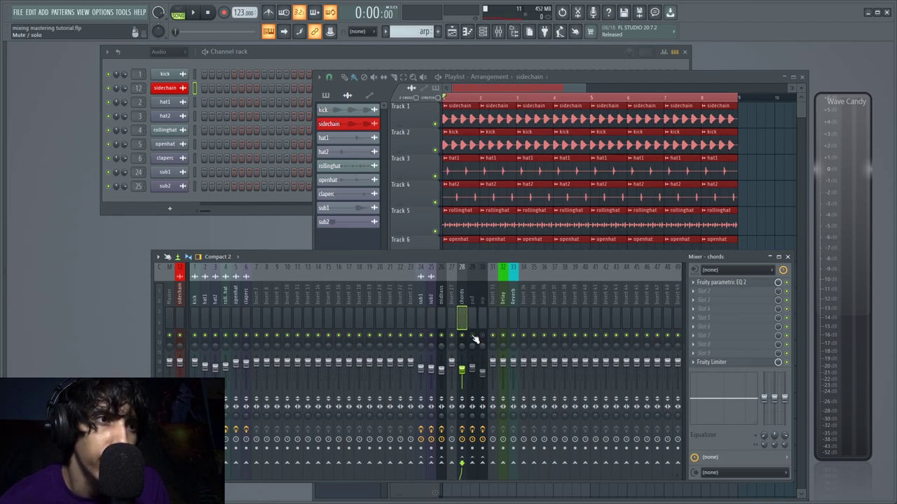
{"action": "key", "text": "space"}
{"action": "left_click", "coordinate": [473, 322]}
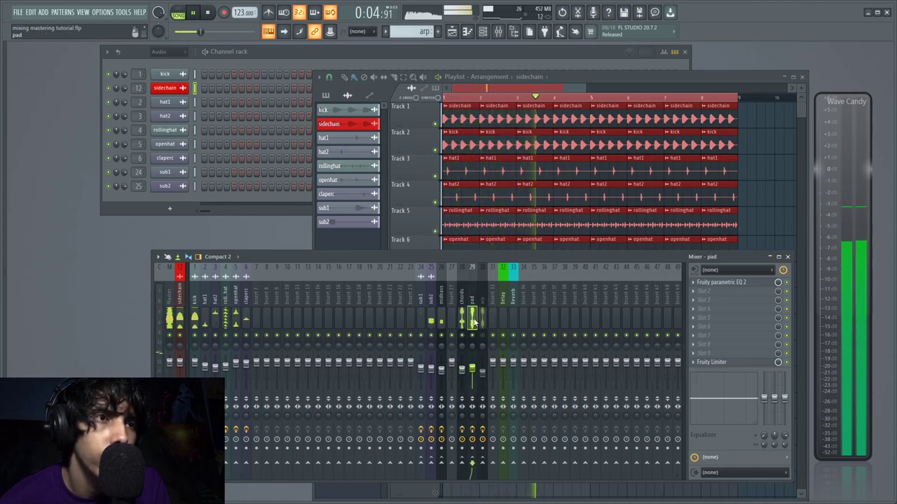
{"action": "key", "text": "space"}
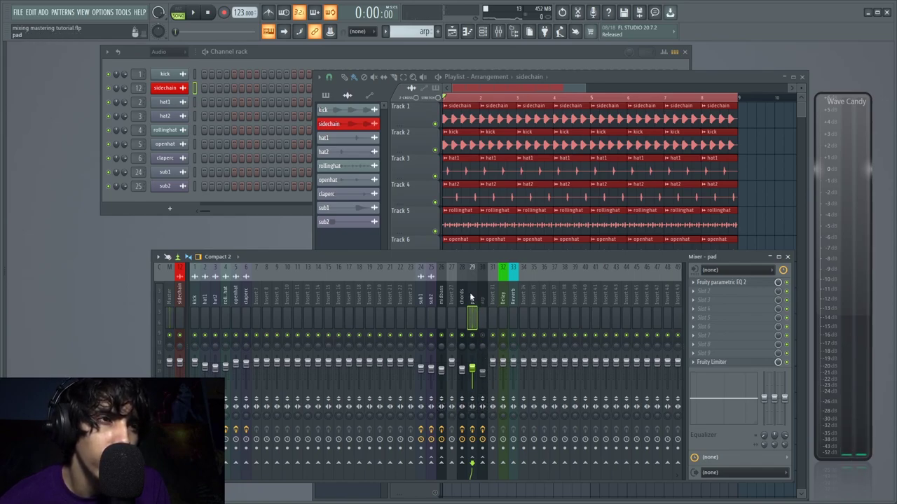
{"action": "right_click", "coordinate": [503, 464]}
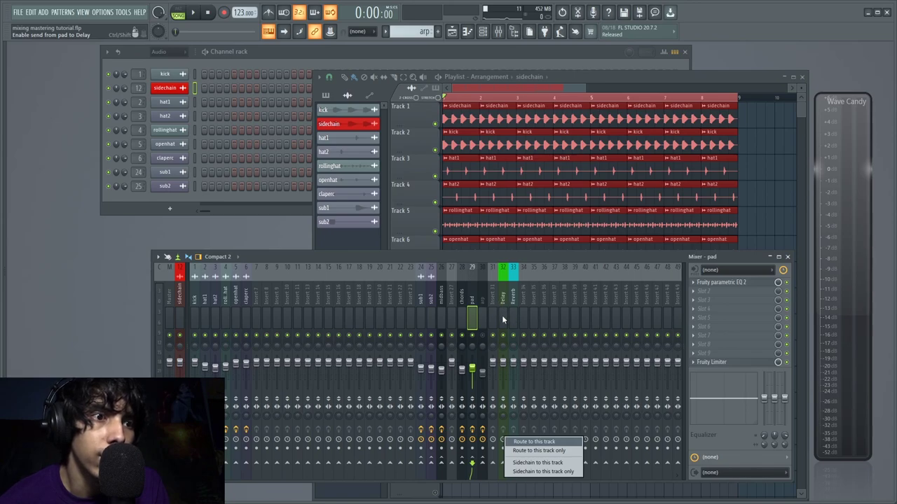
{"action": "left_click", "coordinate": [521, 443]}
{"action": "key", "text": "space"}
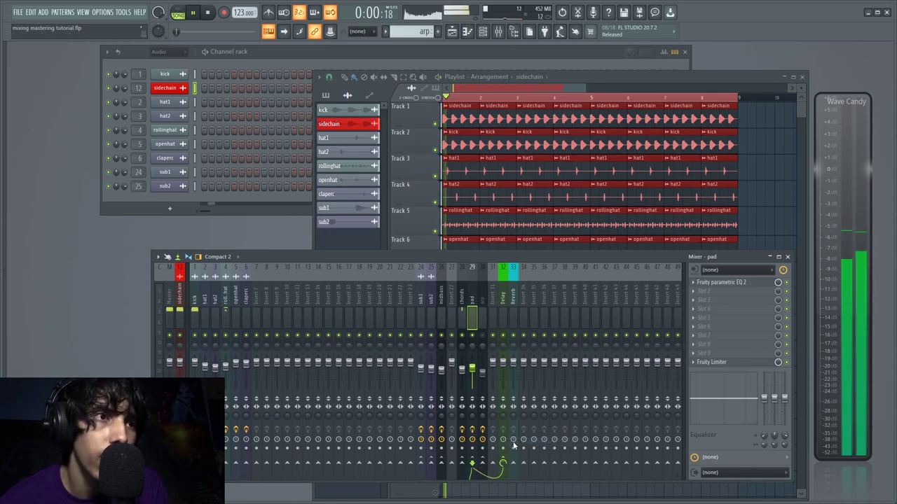
{"action": "key", "text": "space"}
Load Fruity Parametric EQ 2 into the first effect slot of the Delay insert
{"action": "left_click", "coordinate": [503, 317]}
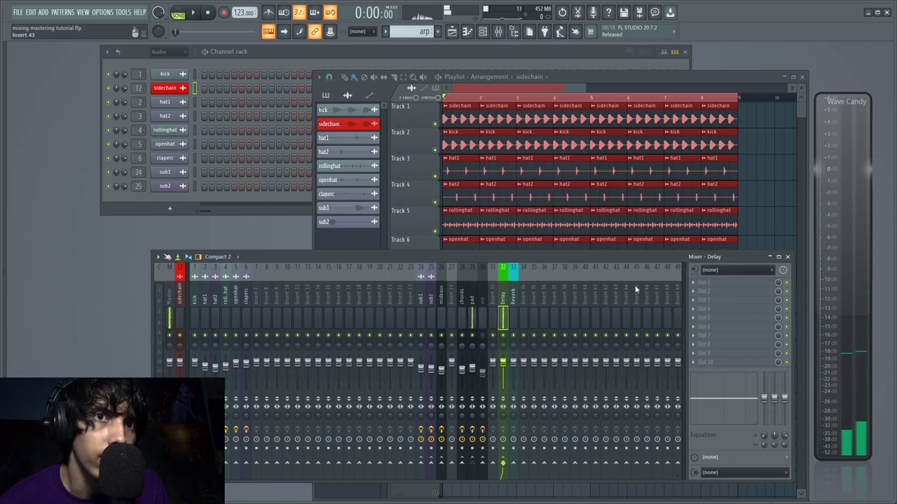
{"action": "left_click", "coordinate": [710, 283]}
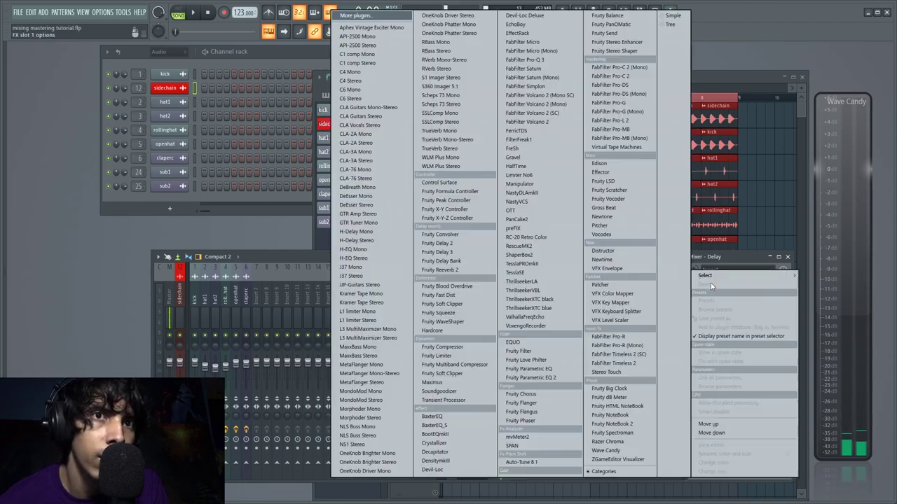
{"action": "mouse_move", "coordinate": [706, 276]}
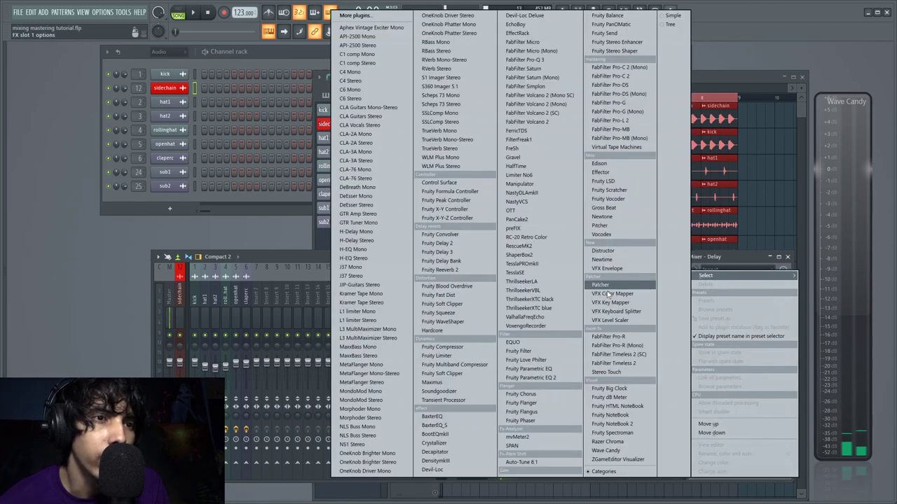
{"action": "left_click", "coordinate": [551, 377]}
{"action": "left_click_drag", "start_coordinate": [254, 119], "coordinate": [422, 163]}
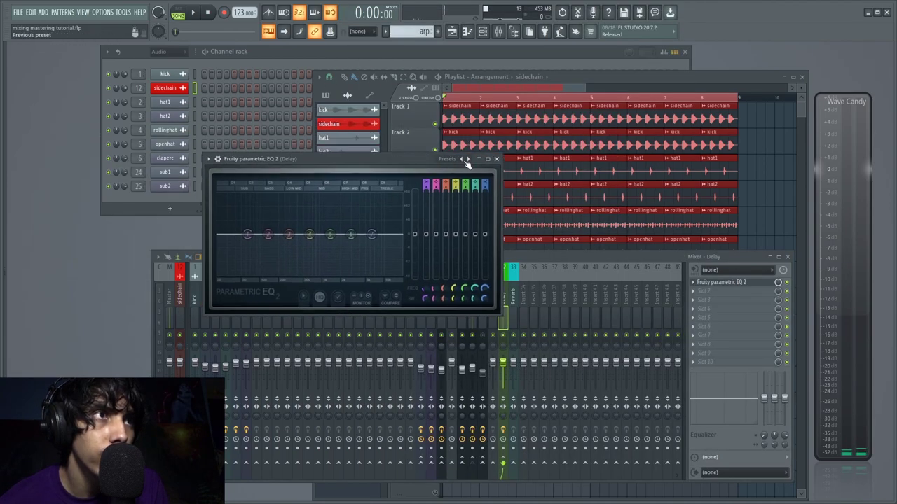
Apply the STEEP4 lowhigh preset to the Delay EQ, raise its high pass, and set the band 7 low pass to about 10996 Hz
{"action": "left_click", "coordinate": [463, 159]}
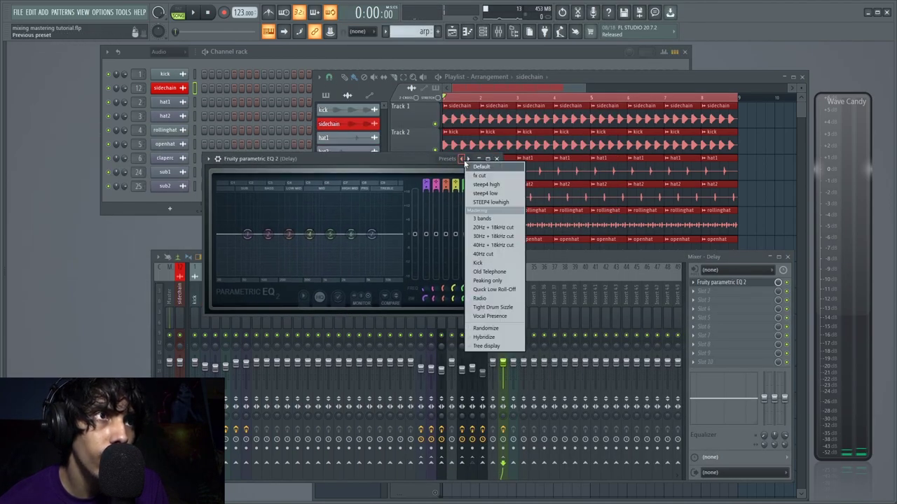
{"action": "left_click", "coordinate": [498, 204]}
{"action": "left_click_drag", "start_coordinate": [228, 234], "coordinate": [265, 235]}
{"action": "scroll", "coordinate": [262, 236], "scroll_direction": "up", "scroll_amount": 3}
{"action": "left_click_drag", "start_coordinate": [391, 235], "coordinate": [387, 235]}
{"action": "scroll", "coordinate": [388, 236], "scroll_direction": "up", "scroll_amount": 1}
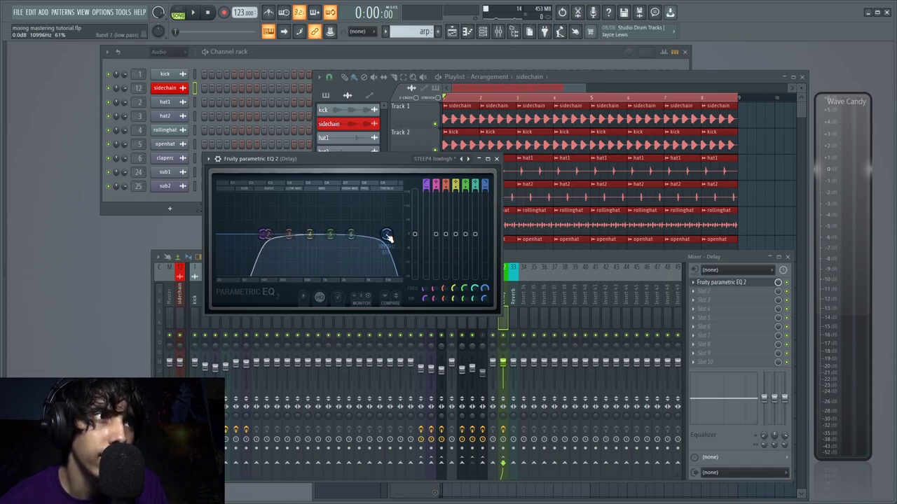
{"action": "left_click", "coordinate": [496, 159]}
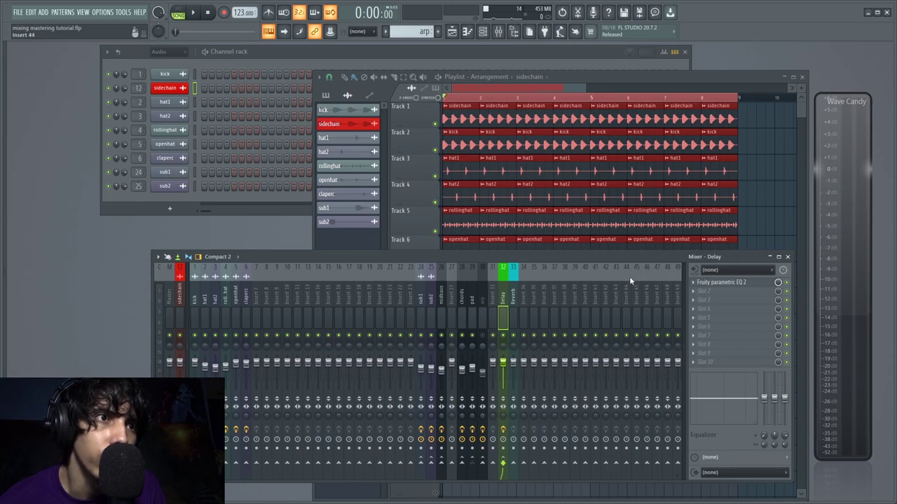
Add Fruity Delay 2 to the Delay insert's second slot and turn its dry volume fully down, previewing the arrangement briefly
{"action": "left_click", "coordinate": [714, 283]}
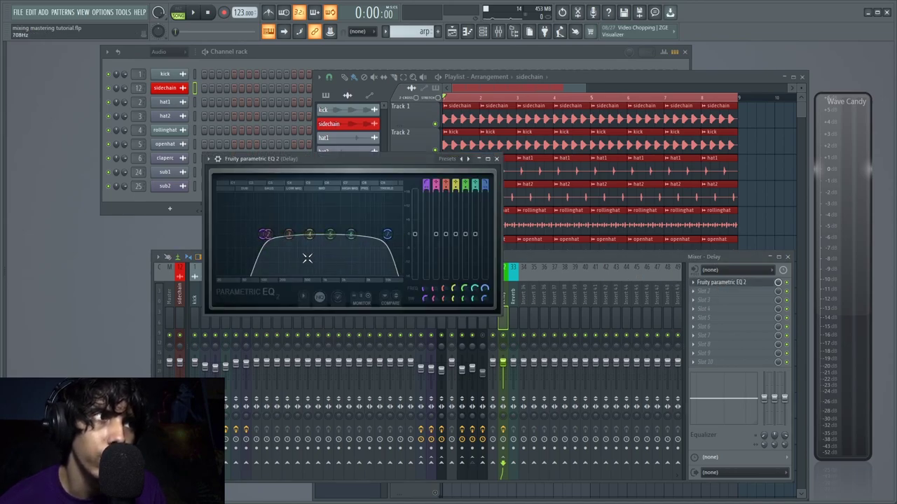
{"action": "left_click", "coordinate": [730, 288]}
{"action": "left_click", "coordinate": [730, 291]}
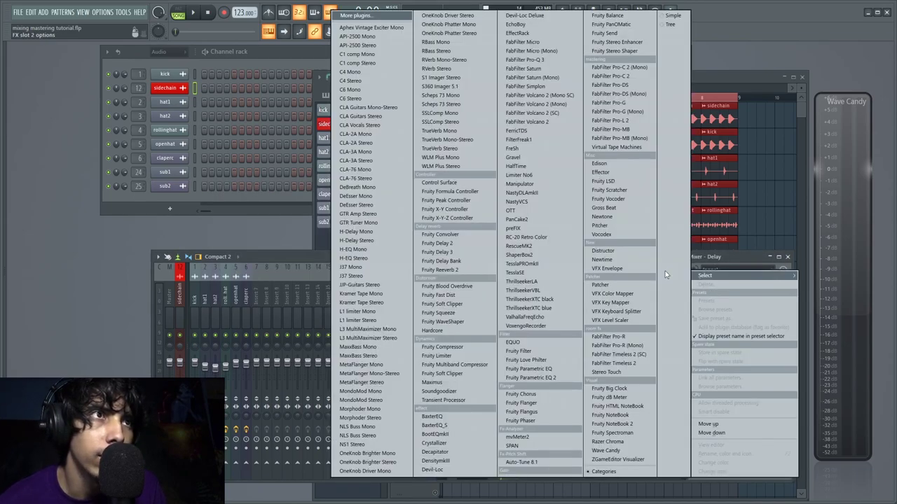
{"action": "left_click", "coordinate": [459, 243]}
{"action": "left_click_drag", "start_coordinate": [177, 128], "coordinate": [624, 192]}
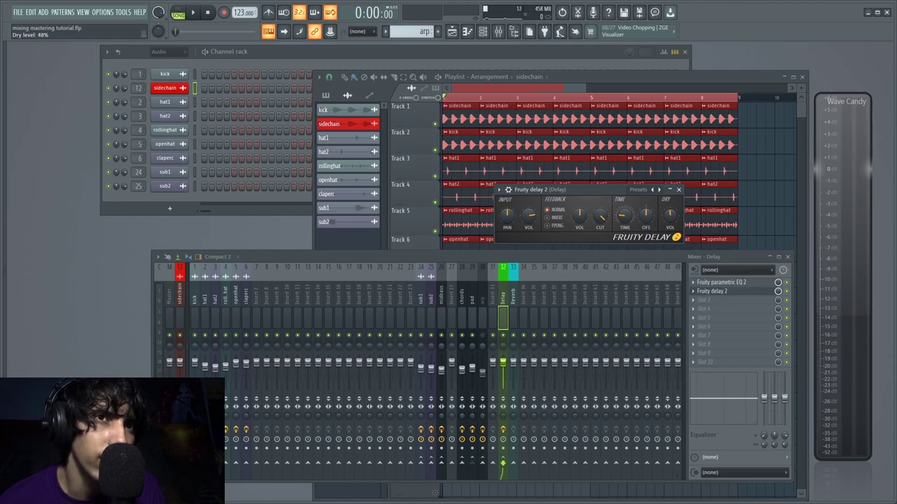
{"action": "key", "text": "space"}
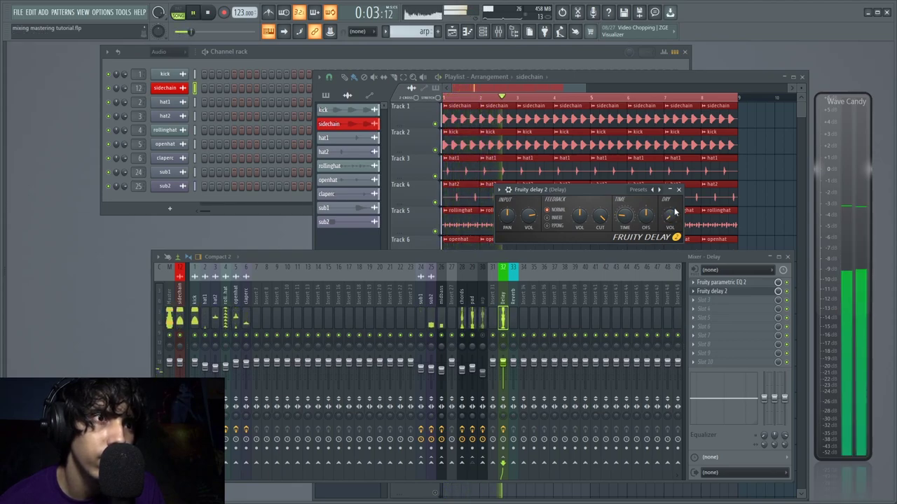
{"action": "key", "text": "space"}
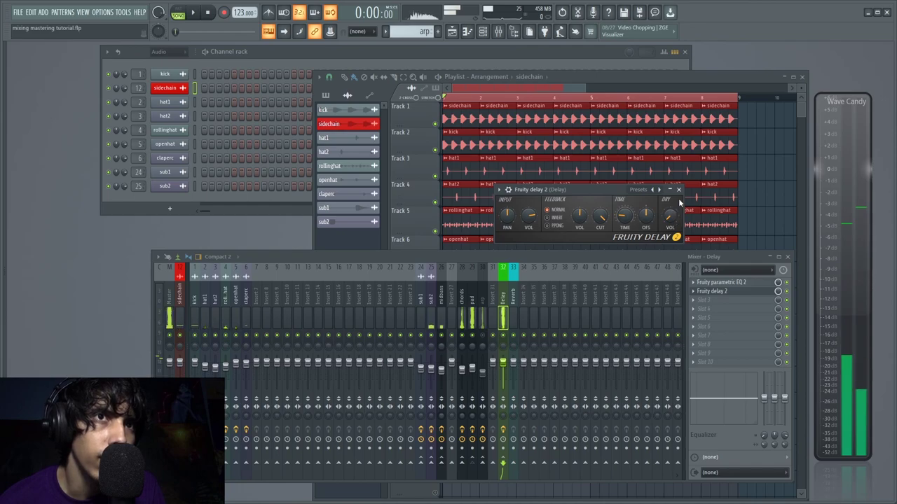
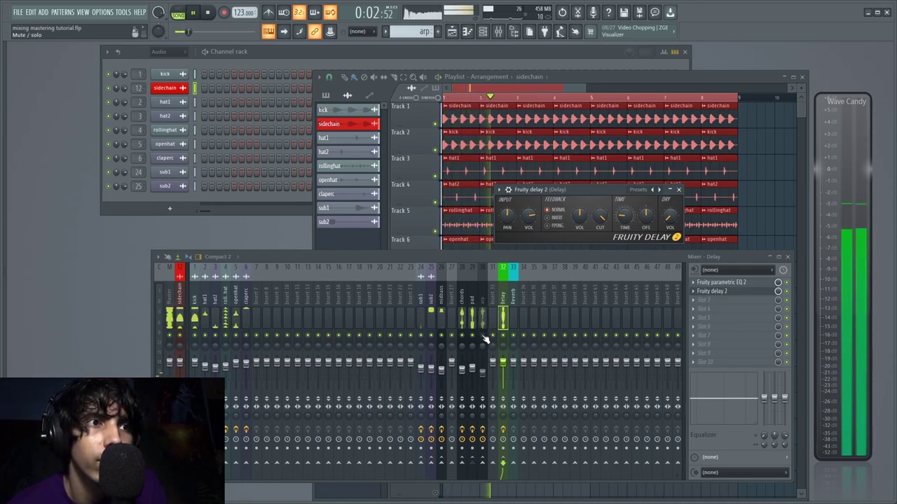
Set Fruity Delay 2 to ping-pong feedback, lower its cutoff to 57%, and raise the feedback volume slightly while auditioning the arrangement
{"action": "left_click", "coordinate": [547, 226]}
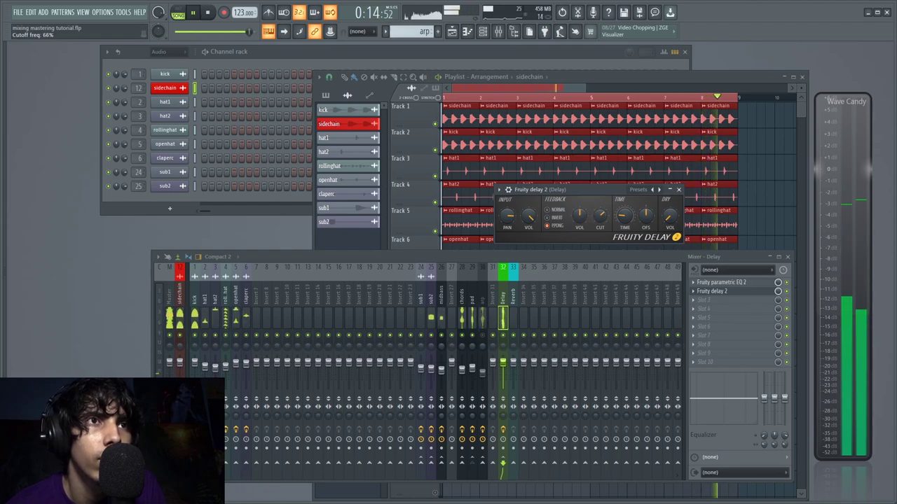
{"action": "left_click_drag", "start_coordinate": [579, 219], "coordinate": [579, 214]}
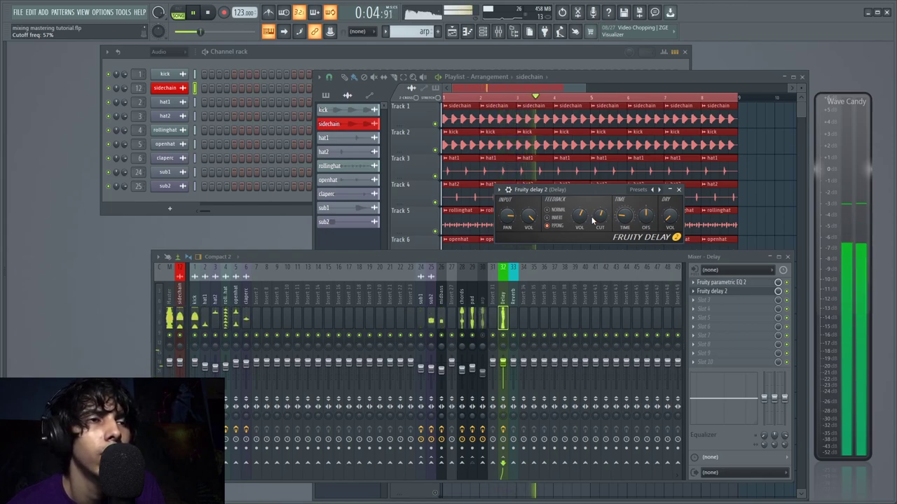
{"action": "left_click", "coordinate": [508, 340]}
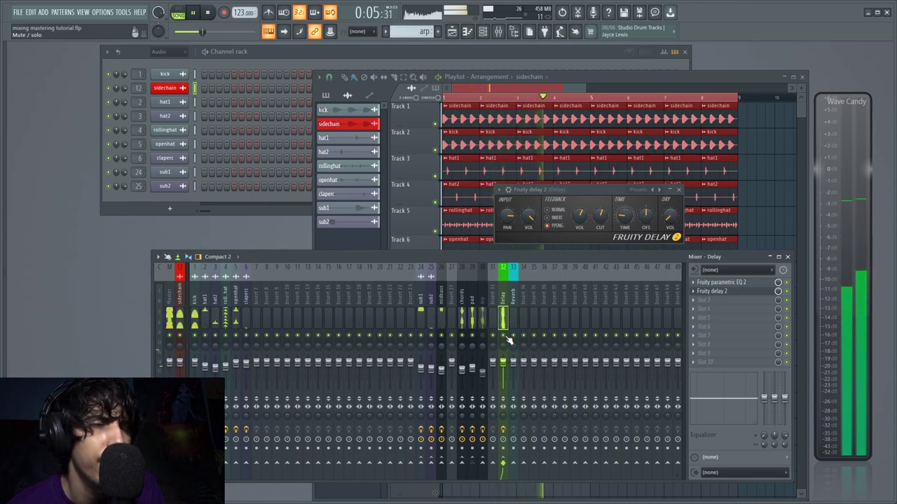
{"action": "key", "text": "space"}
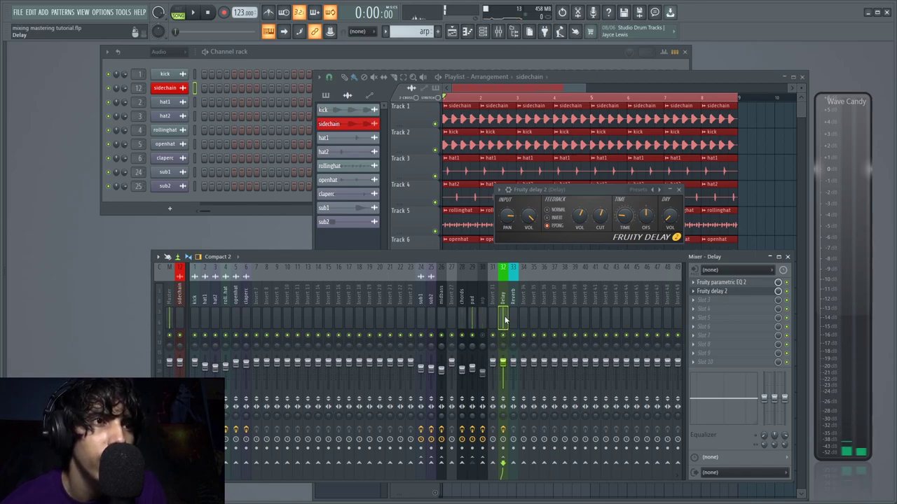
Reduce the pad insert's send level to the Delay track, fine-tuning it while the arrangement plays
{"action": "left_click", "coordinate": [475, 322]}
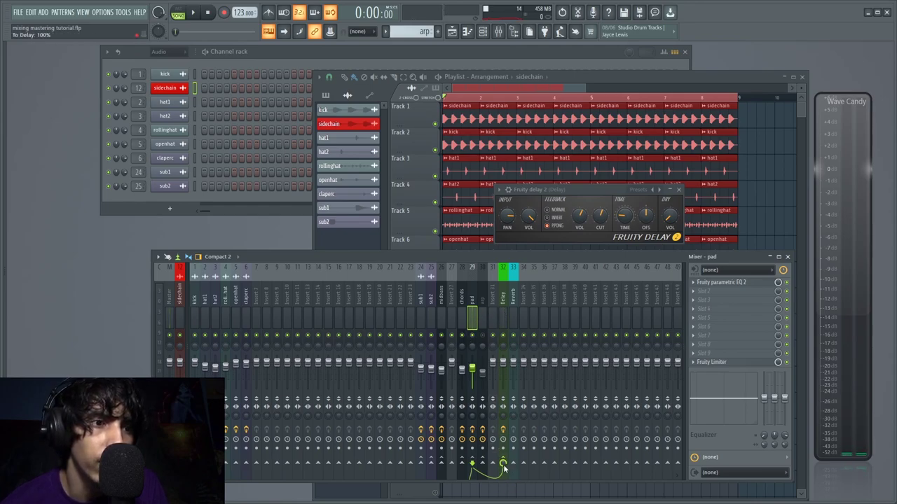
{"action": "key", "text": "space"}
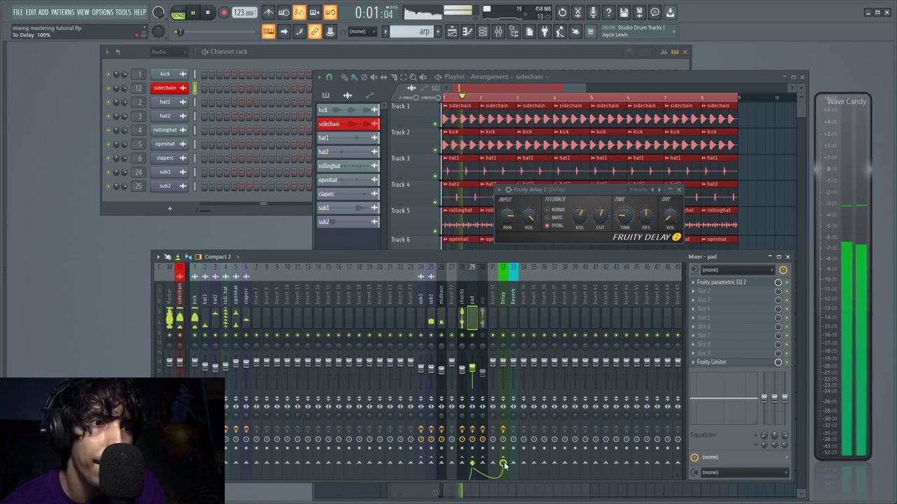
{"action": "left_click_drag", "start_coordinate": [504, 464], "coordinate": [504, 496]}
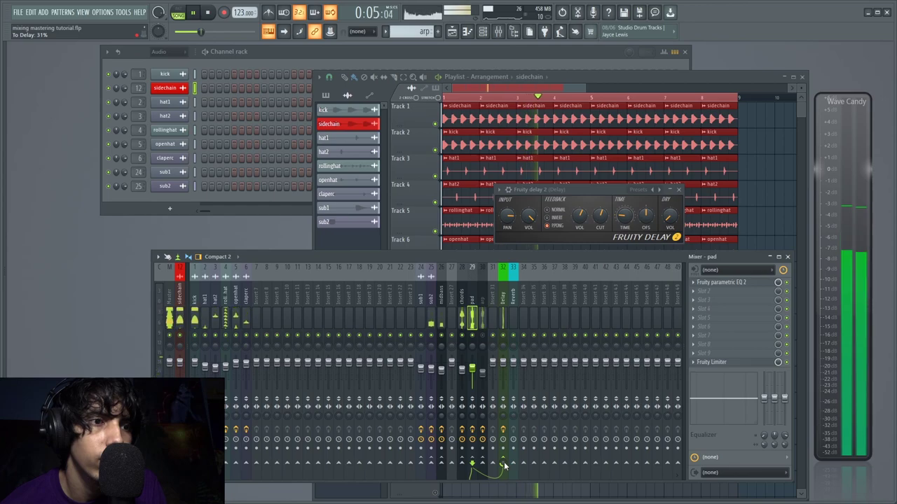
{"action": "left_click_drag", "start_coordinate": [504, 465], "coordinate": [504, 447]}
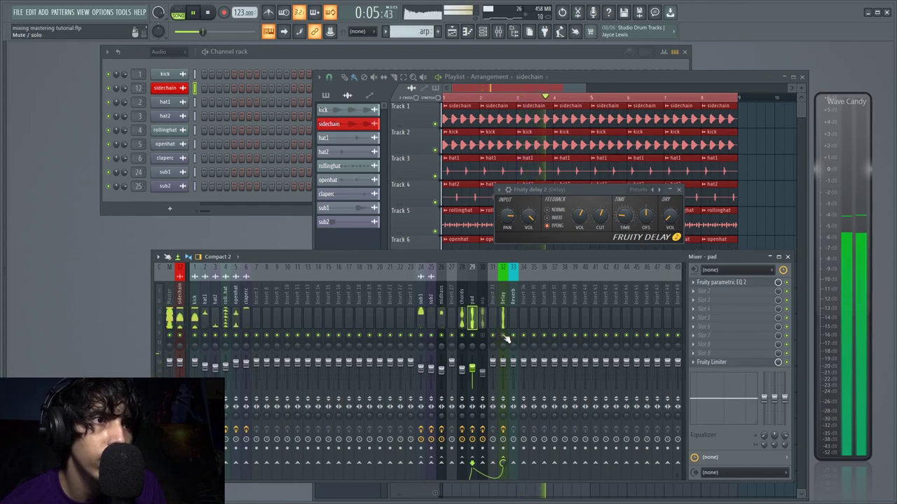
{"action": "key", "text": "space"}
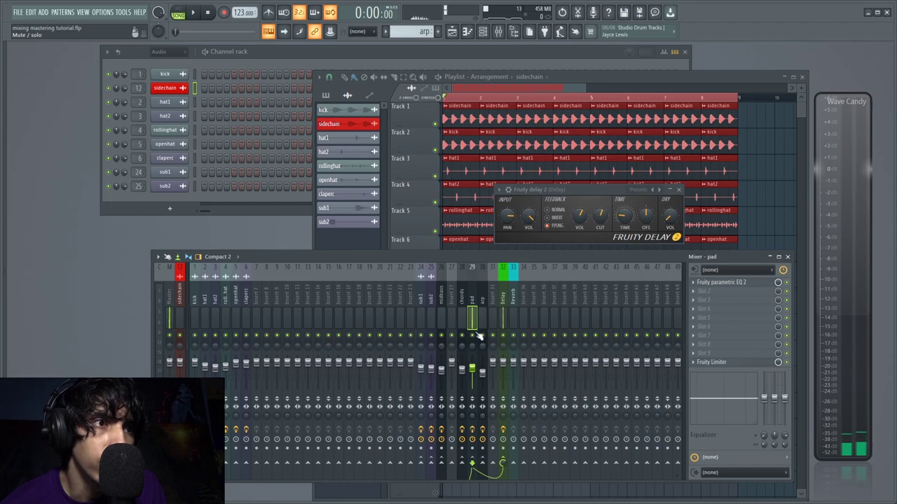
Route the arp insert to the Reverb track after briefly playing the arrangement
{"action": "key", "text": "space"}
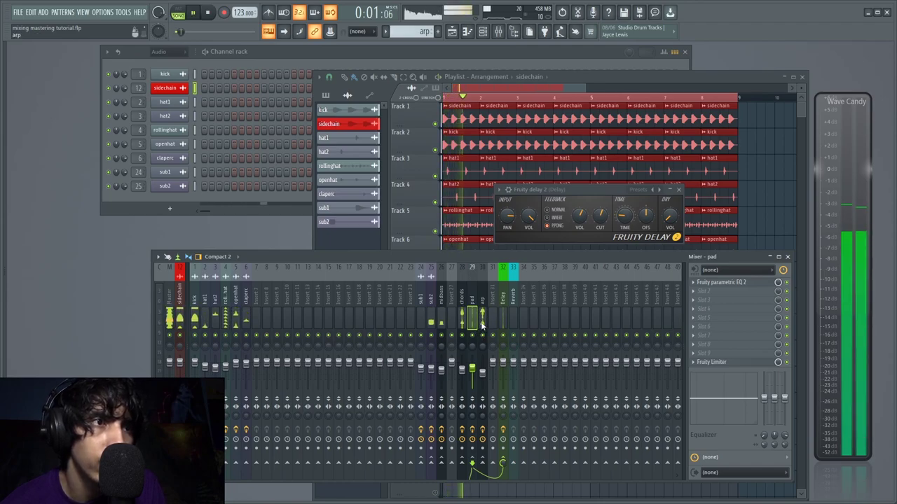
{"action": "left_click", "coordinate": [482, 322]}
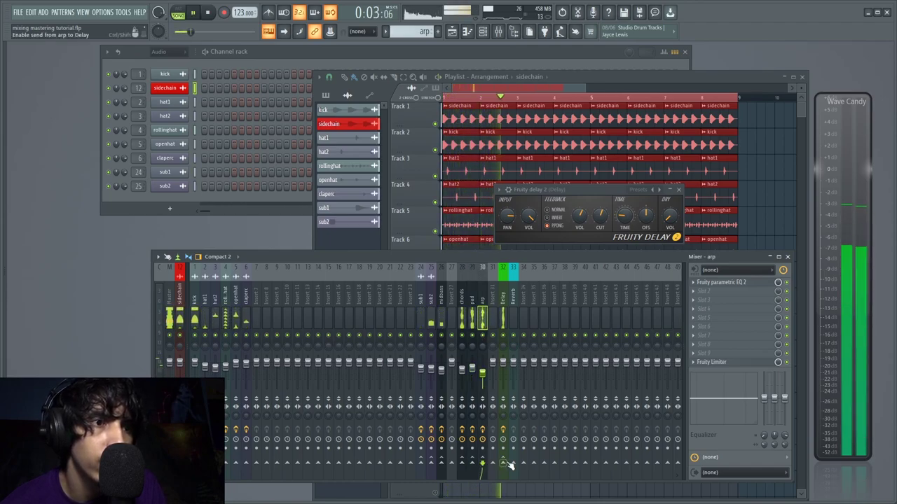
{"action": "key", "text": "space"}
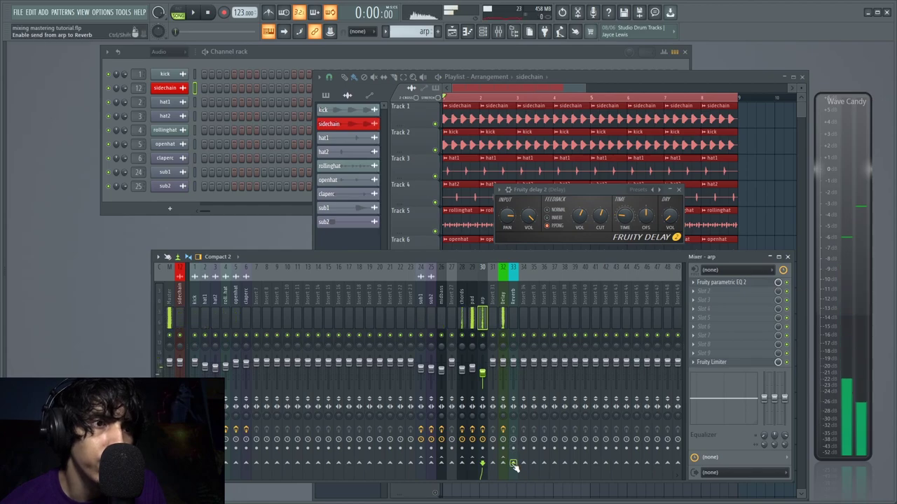
Load Fruity Parametric EQ 2 into the first effect slot of the Reverb insert
{"action": "left_click", "coordinate": [512, 321]}
{"action": "left_click", "coordinate": [727, 280]}
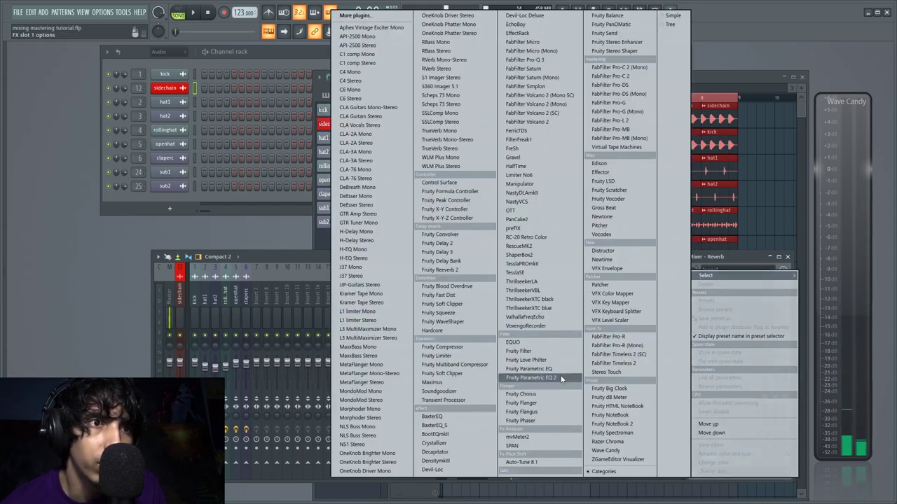
{"action": "left_click", "coordinate": [540, 378]}
Apply the STEEP4 lowhigh preset to the Reverb EQ and raise its band 1 high pass to about 407 Hz
{"action": "left_click", "coordinate": [318, 139]}
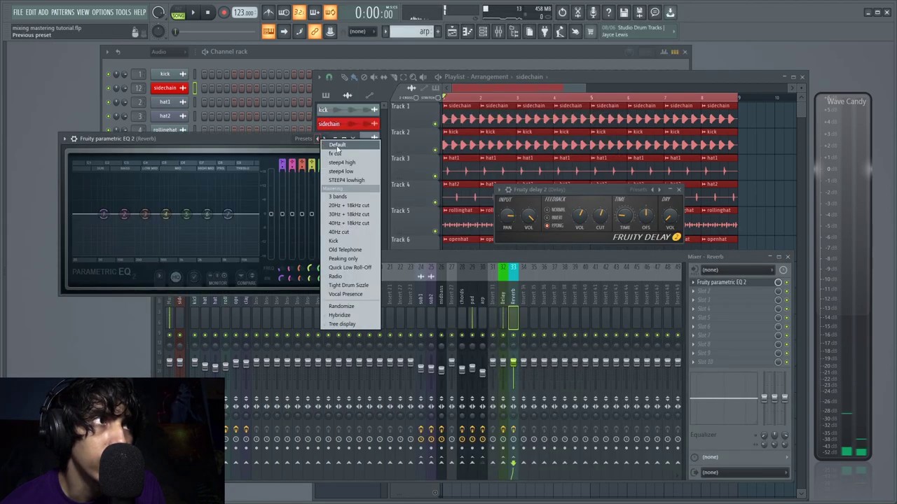
{"action": "left_click", "coordinate": [354, 182]}
{"action": "left_click_drag", "start_coordinate": [247, 139], "coordinate": [413, 154]}
{"action": "left_click_drag", "start_coordinate": [254, 230], "coordinate": [316, 229]}
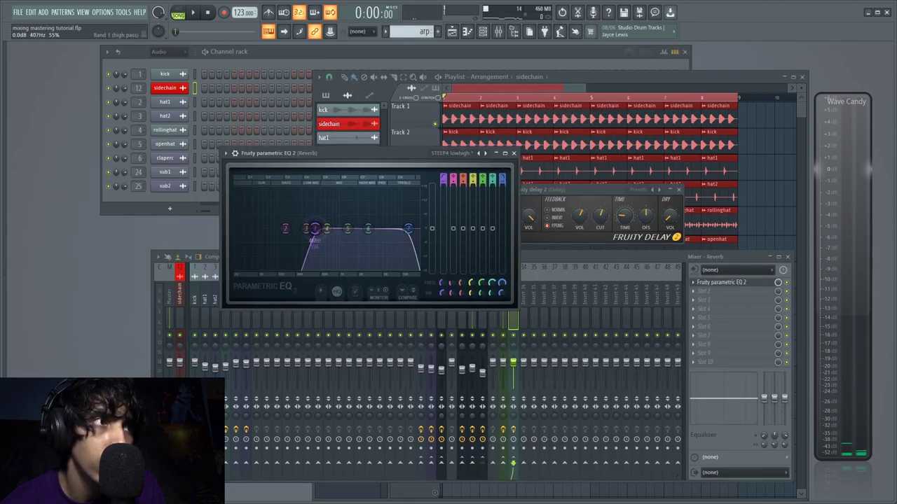
{"action": "left_click", "coordinate": [514, 153]}
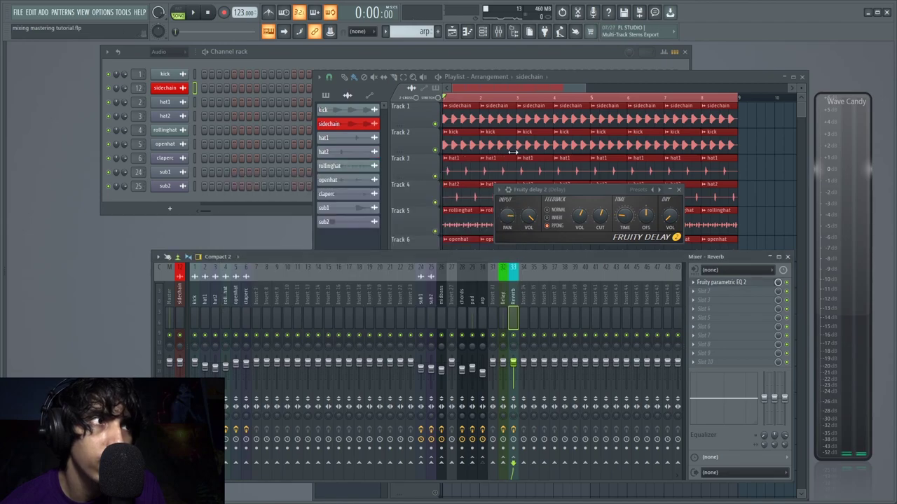
Add Fruity Reeverb 2 to the Reverb insert's second slot, with the dry level fully down and the wet level raised
{"action": "left_click", "coordinate": [710, 298]}
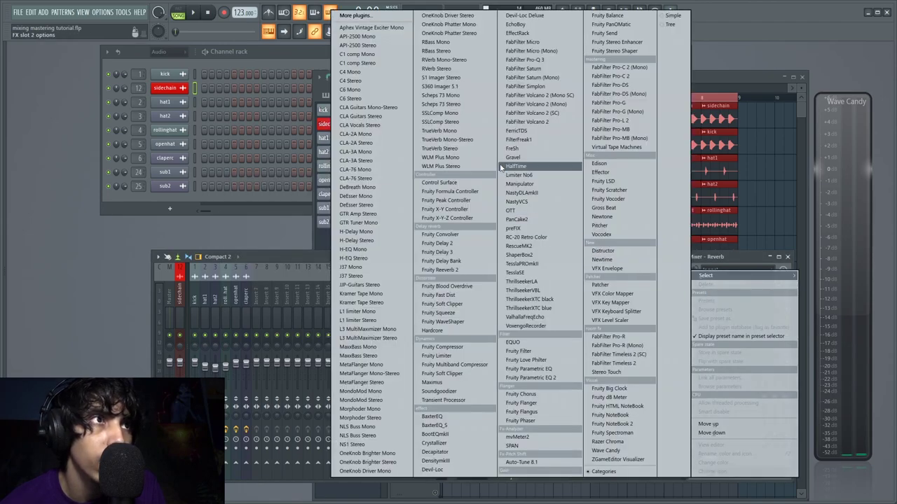
{"action": "left_click", "coordinate": [452, 269]}
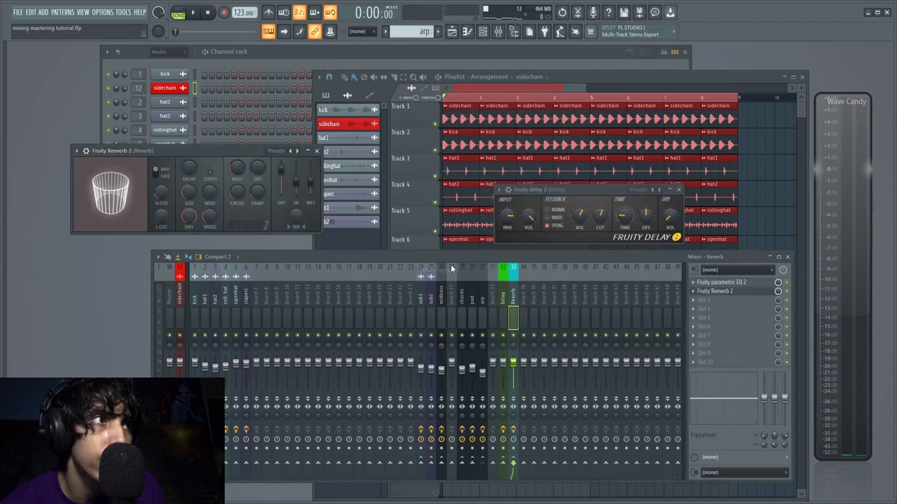
{"action": "left_click_drag", "start_coordinate": [221, 149], "coordinate": [530, 183]}
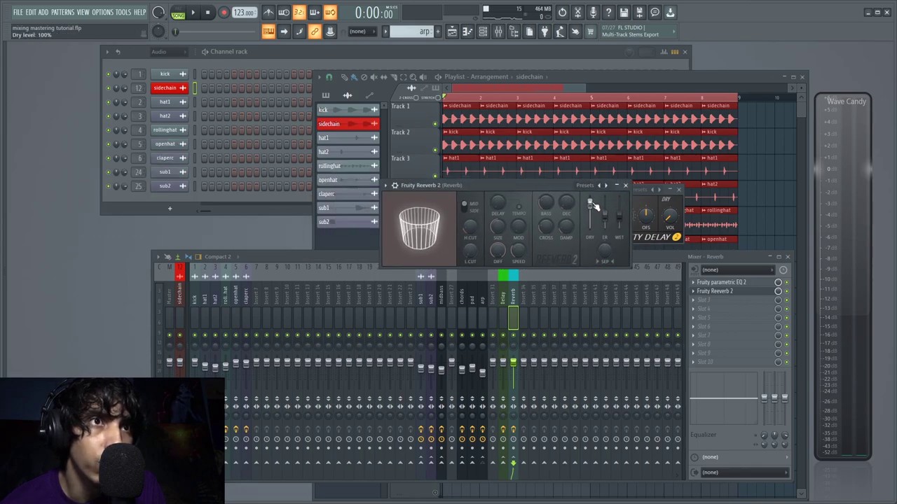
{"action": "left_click_drag", "start_coordinate": [619, 219], "coordinate": [619, 199]}
{"action": "left_click_drag", "start_coordinate": [551, 189], "coordinate": [497, 180]}
Set the Fruity Reeverb 2 room size to 7 while the arrangement plays
{"action": "key", "text": "space"}
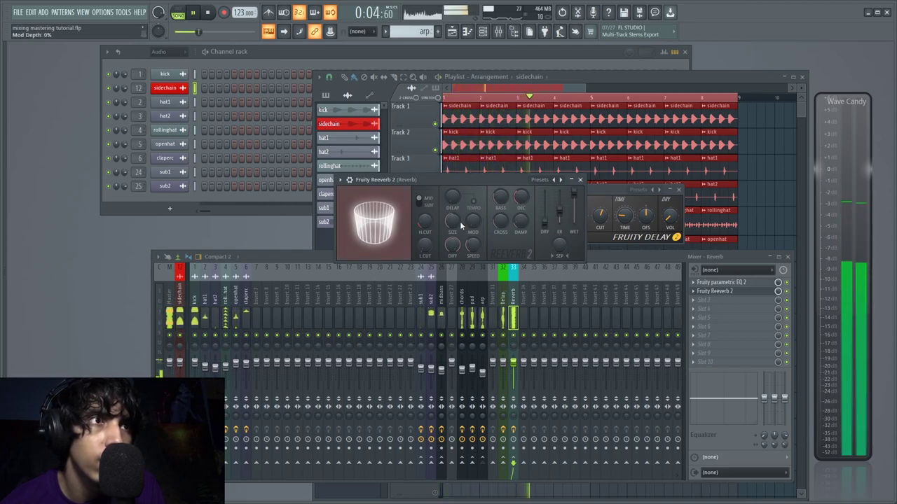
{"action": "mouse_move", "coordinate": [452, 221]}
{"action": "left_mouse_down"}
{"action": "mouse_move", "coordinate": [452, 252]}
{"action": "mouse_move", "coordinate": [451, 223]}
{"action": "left_mouse_up"}
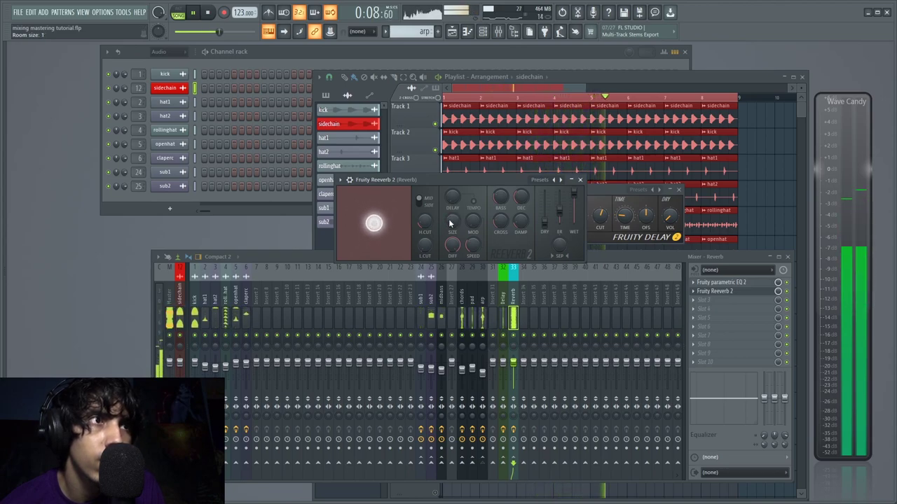
{"action": "scroll", "coordinate": [450, 223], "scroll_direction": "up", "scroll_amount": 3}
{"action": "mouse_move", "coordinate": [451, 223]}
{"action": "left_mouse_down"}
{"action": "mouse_move", "coordinate": [451, 194]}
{"action": "mouse_move", "coordinate": [451, 223]}
{"action": "left_mouse_up"}
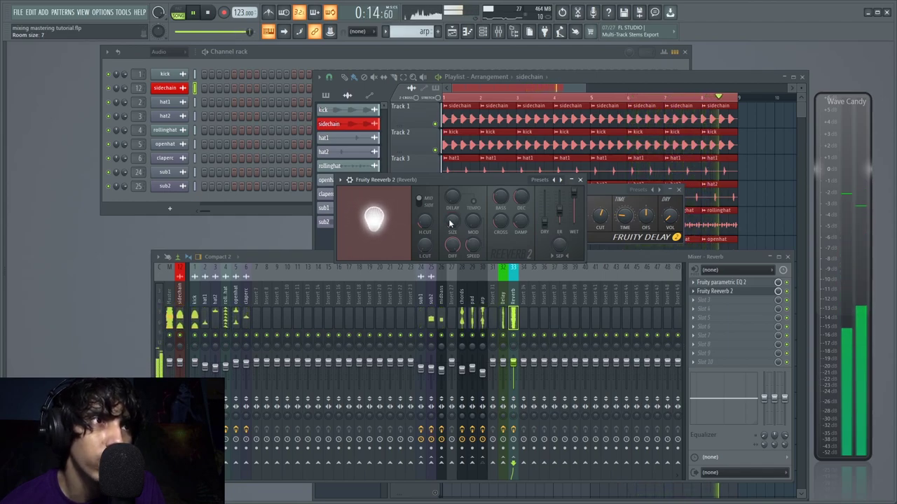
{"action": "key", "text": "space"}
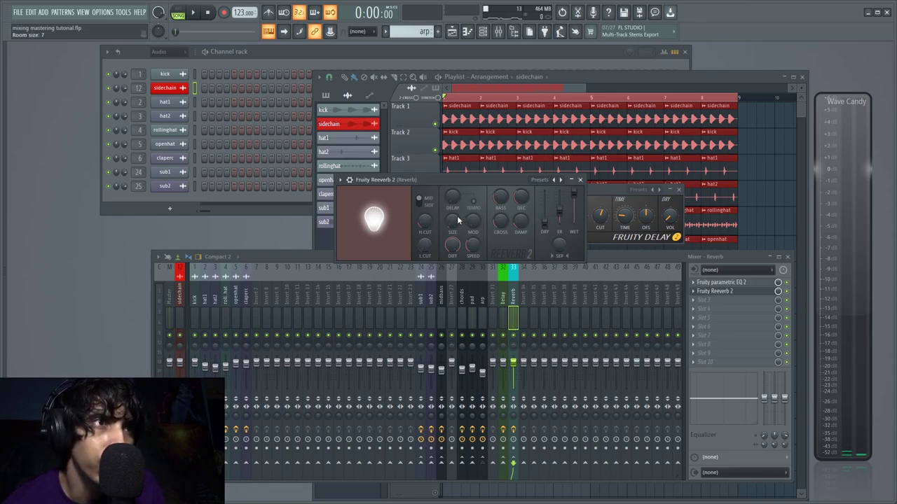
Enlarge the reverb's room size further and adjust its decay time during playback, and close the plugin
{"action": "key", "text": "space"}
{"action": "left_click_drag", "start_coordinate": [456, 216], "coordinate": [453, 192]}
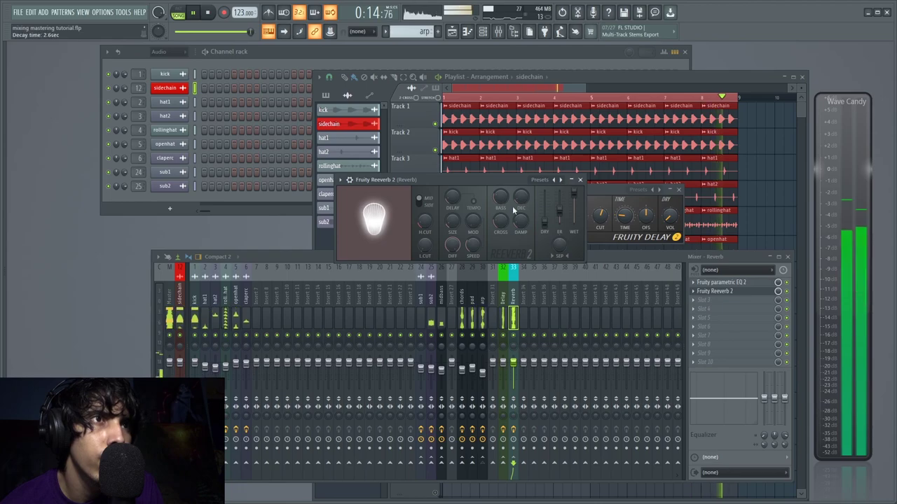
{"action": "left_click_drag", "start_coordinate": [520, 197], "coordinate": [520, 175]}
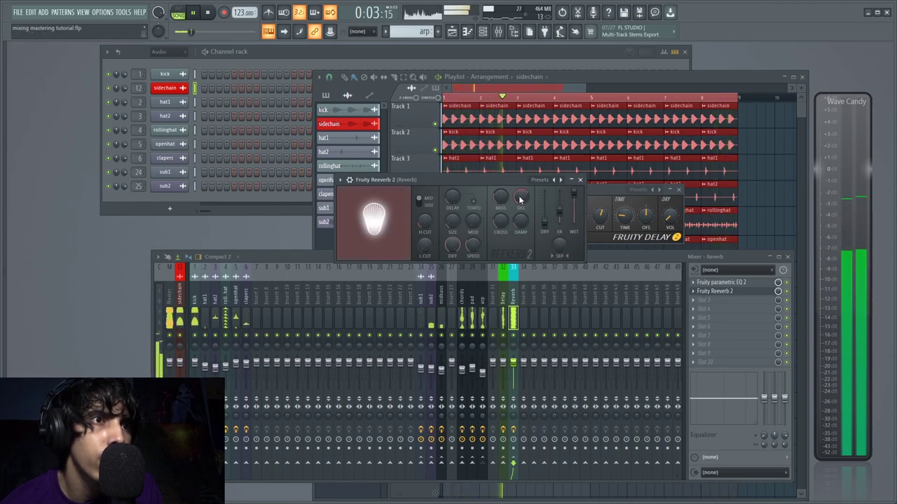
{"action": "left_click_drag", "start_coordinate": [521, 197], "coordinate": [519, 201]}
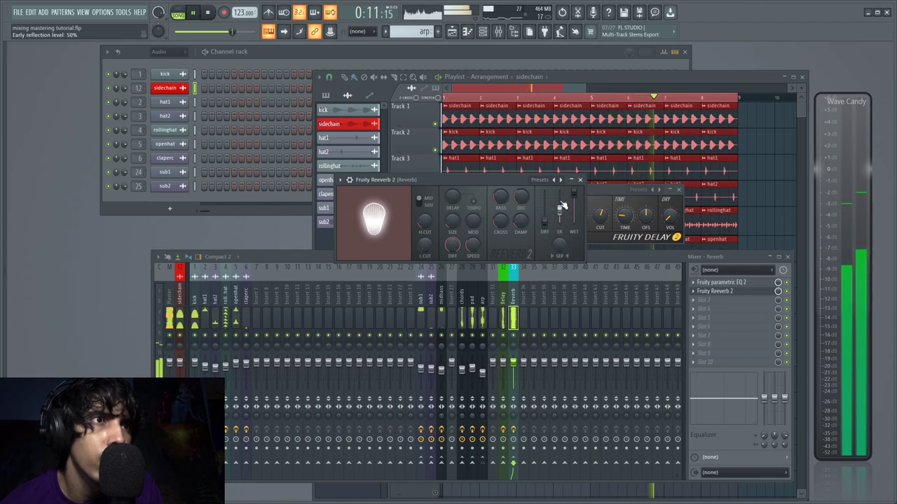
{"action": "left_click", "coordinate": [579, 180]}
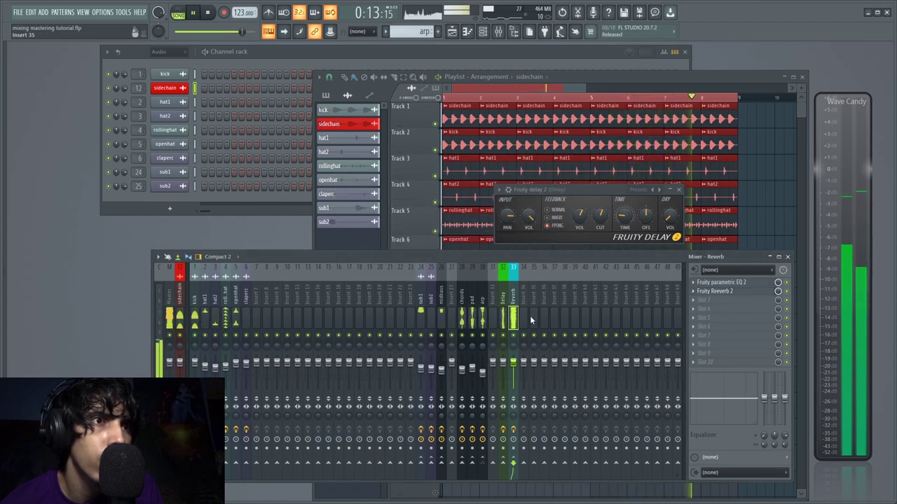
Lower the arp insert's send to the Reverb track to about 34% while listening, and stop playback
{"action": "left_click", "coordinate": [482, 306]}
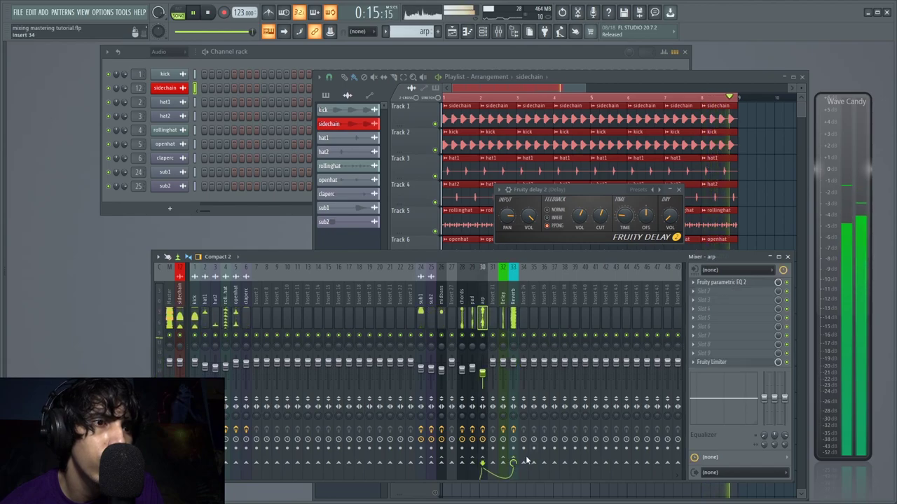
{"action": "left_click_drag", "start_coordinate": [512, 464], "coordinate": [512, 455]}
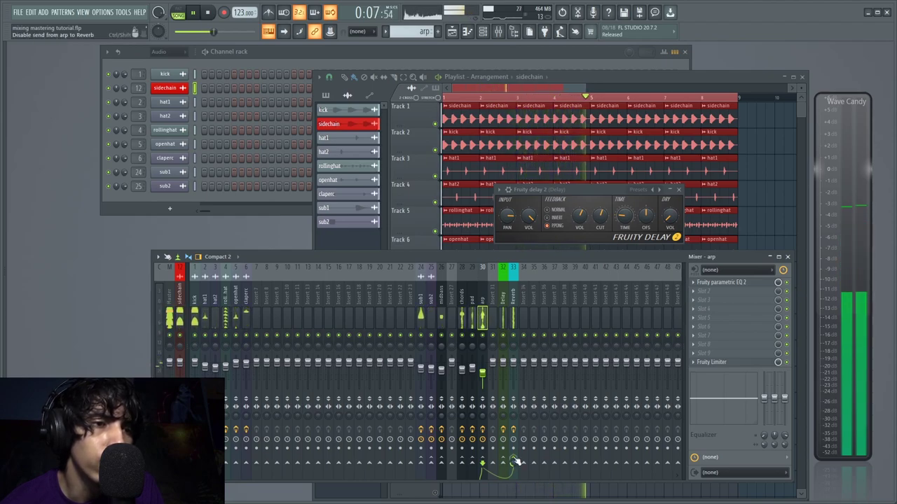
{"action": "left_click_drag", "start_coordinate": [512, 463], "coordinate": [514, 466]}
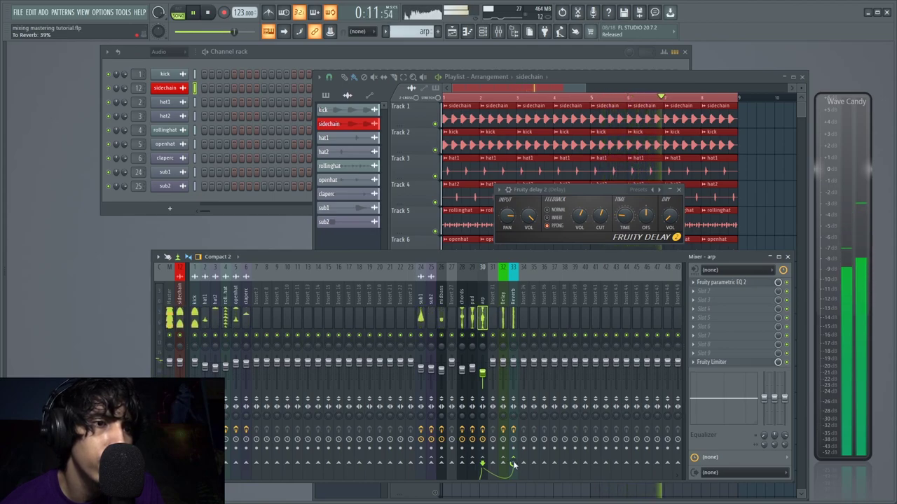
{"action": "left_click_drag", "start_coordinate": [513, 465], "coordinate": [513, 469]}
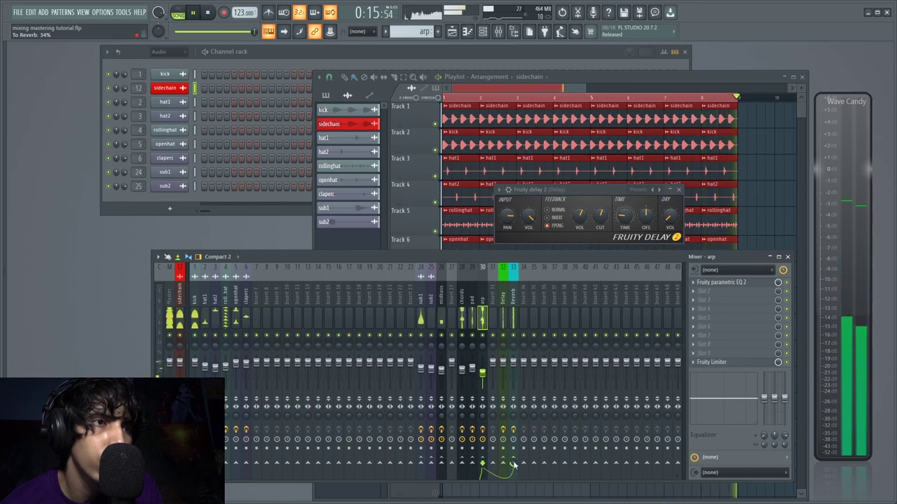
{"action": "left_click", "coordinate": [422, 218]}
{"action": "key", "text": "space"}
Open the effect plugin list for the arp insert's second slot
{"action": "key", "text": "F9"}
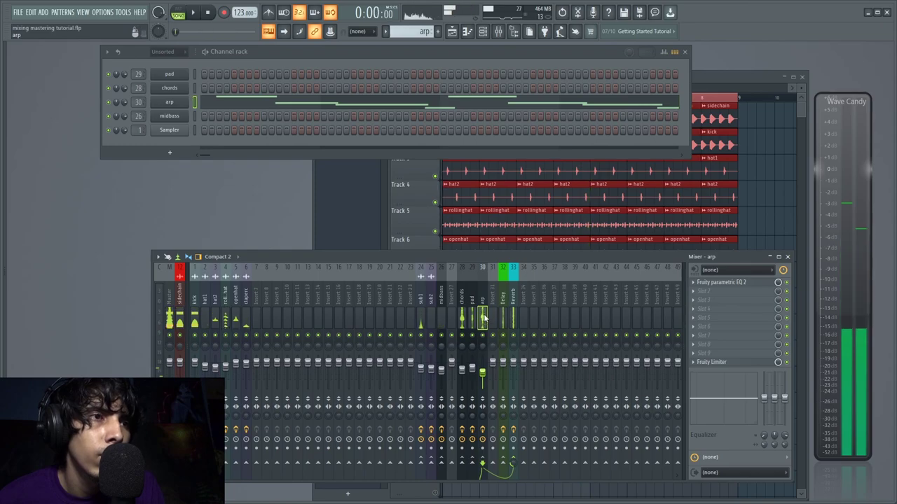
{"action": "left_click", "coordinate": [687, 279]}
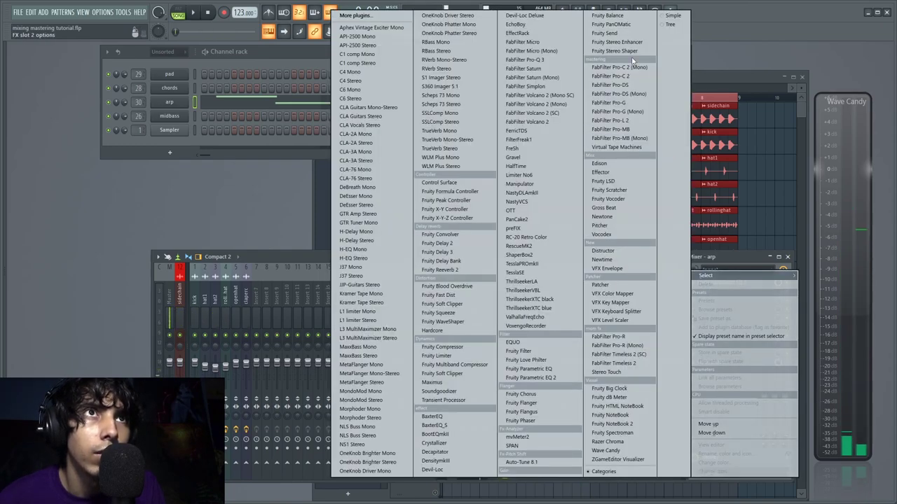
Add Fruity Stereo Shaper to the arp mixer track and set its delay to 3.3 ms left while playing the song
{"action": "left_click", "coordinate": [614, 50]}
{"action": "left_click_drag", "start_coordinate": [195, 183], "coordinate": [391, 200]}
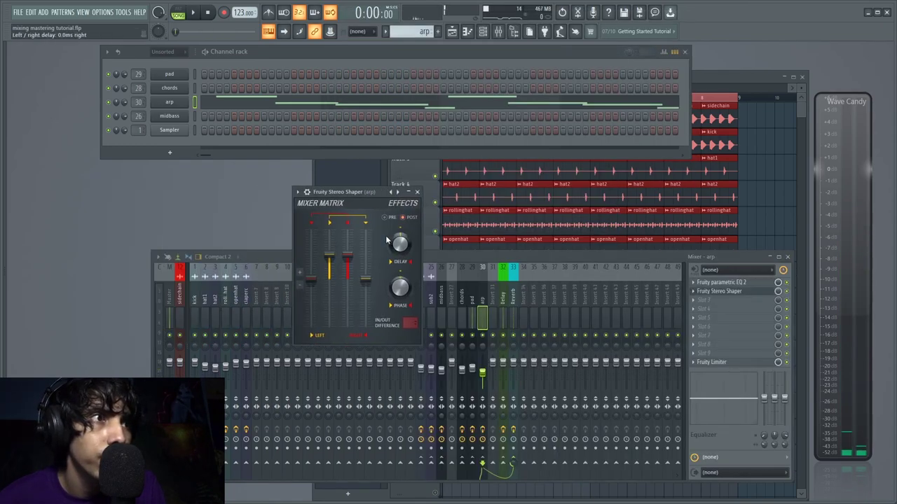
{"action": "key", "text": "space"}
{"action": "left_click_drag", "start_coordinate": [400, 243], "coordinate": [400, 249]}
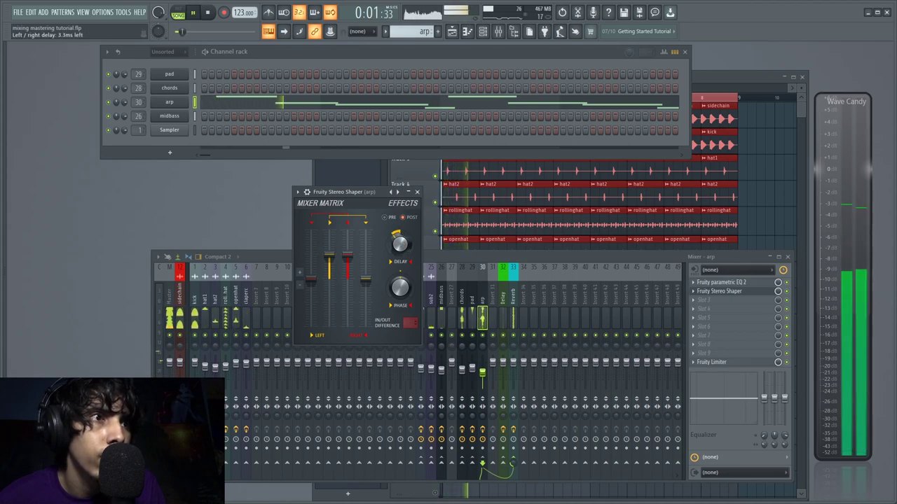
{"action": "key", "text": "space"}
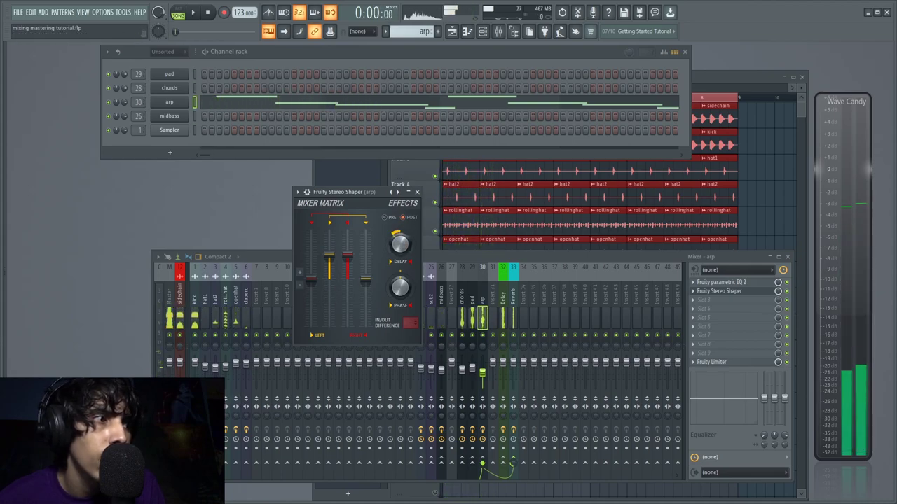
{"action": "left_click_drag", "start_coordinate": [339, 191], "coordinate": [360, 192]}
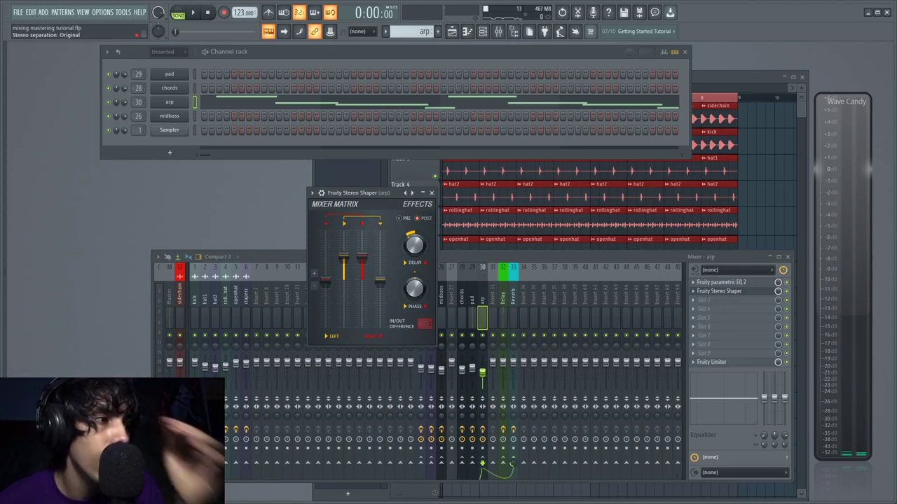
Audition the mix in mono with the Master track's stereo separation 100% merged, and compare it with the original stereo separation
{"action": "left_click", "coordinate": [171, 321]}
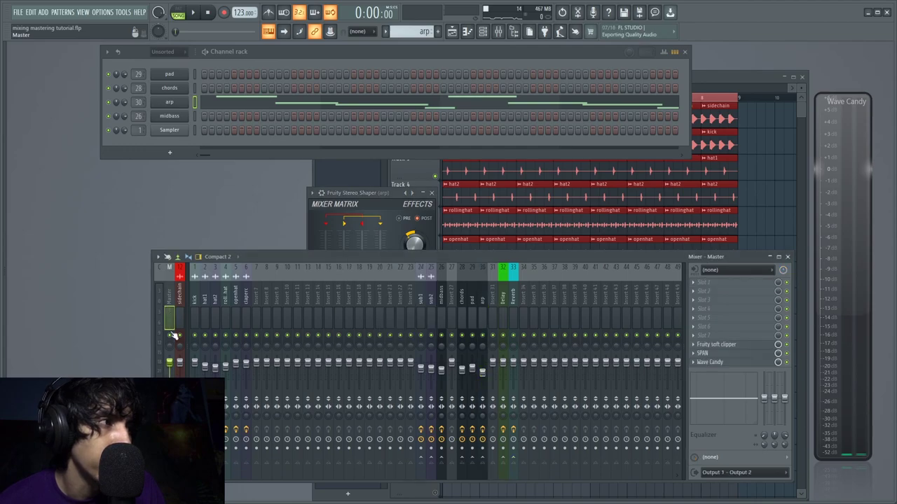
{"action": "left_click_drag", "start_coordinate": [169, 416], "coordinate": [170, 391]}
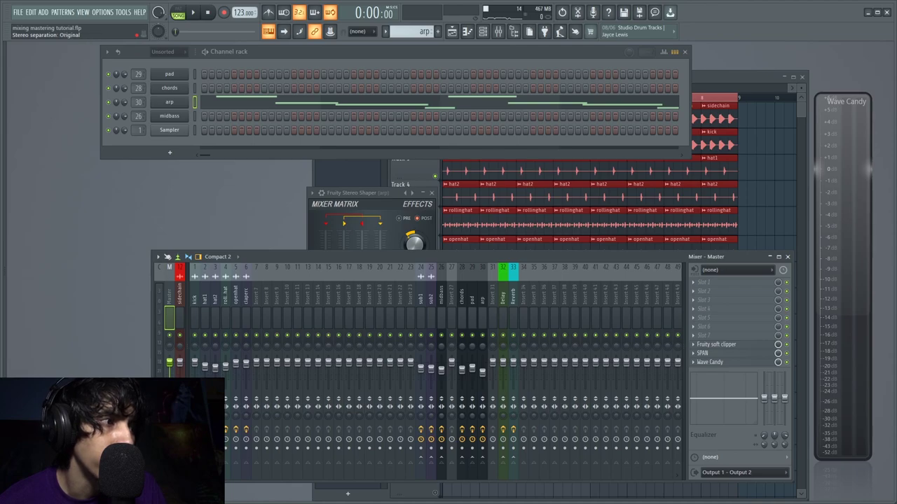
{"action": "key", "text": "space"}
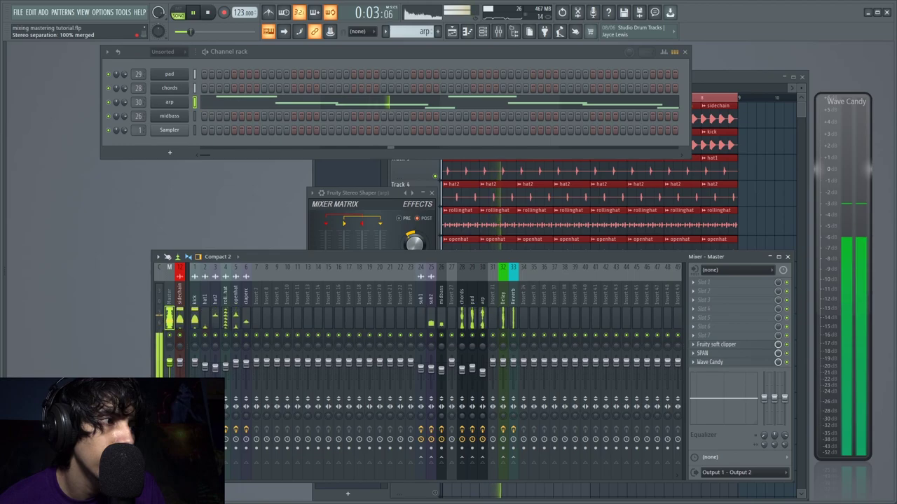
{"action": "right_click", "coordinate": [169, 418]}
{"action": "left_click", "coordinate": [190, 350]}
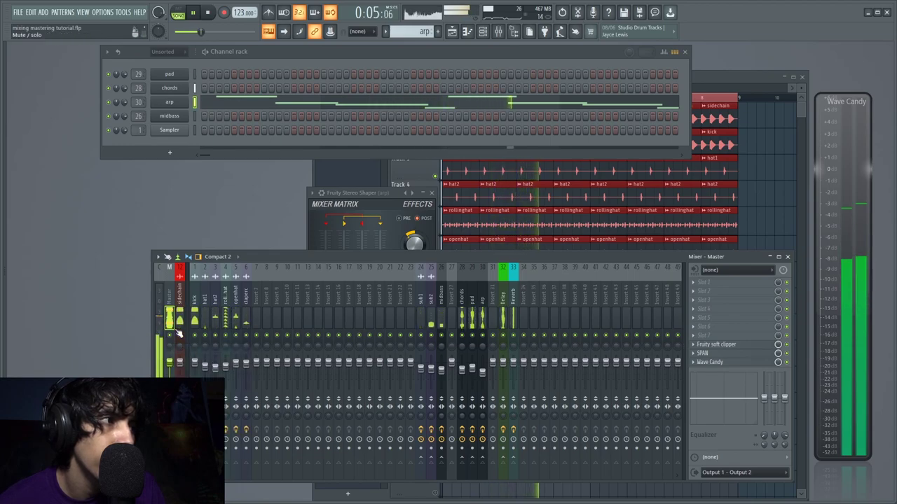
{"action": "key", "text": "space"}
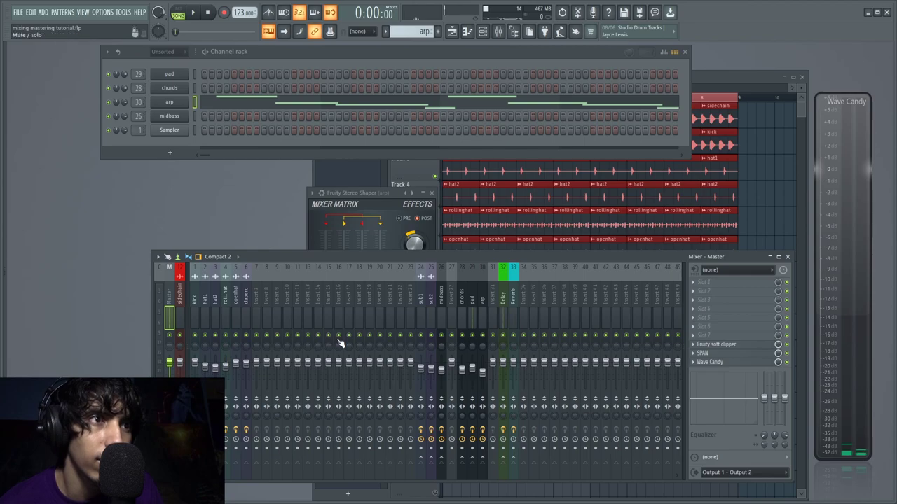
{"action": "key", "text": "space"}
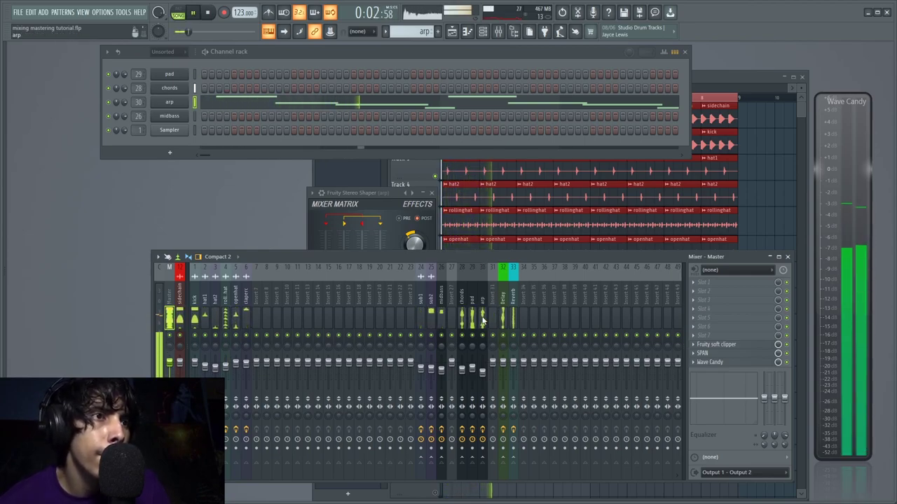
{"action": "key", "text": "space"}
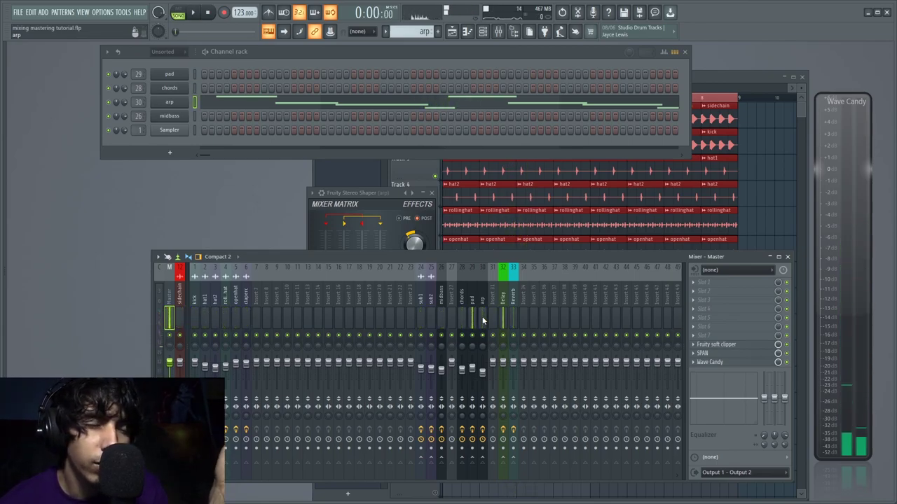
{"action": "right_click", "coordinate": [309, 312]}
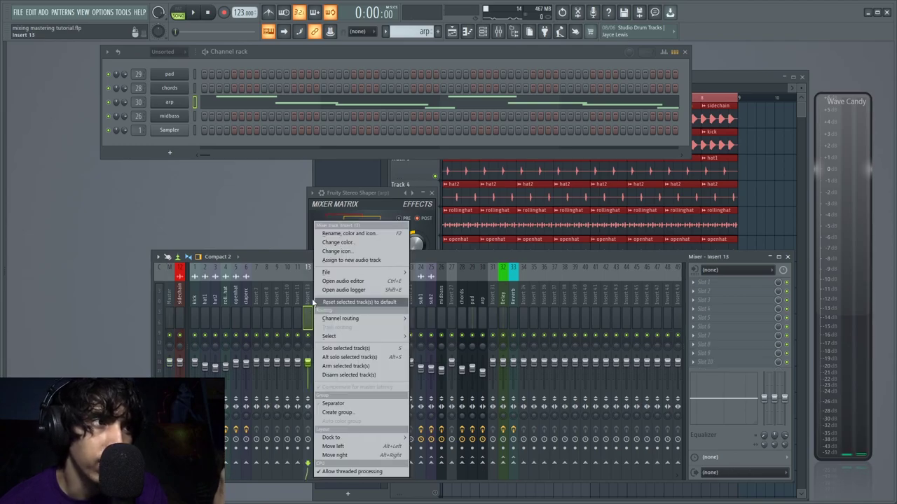
{"action": "left_click", "coordinate": [309, 300]}
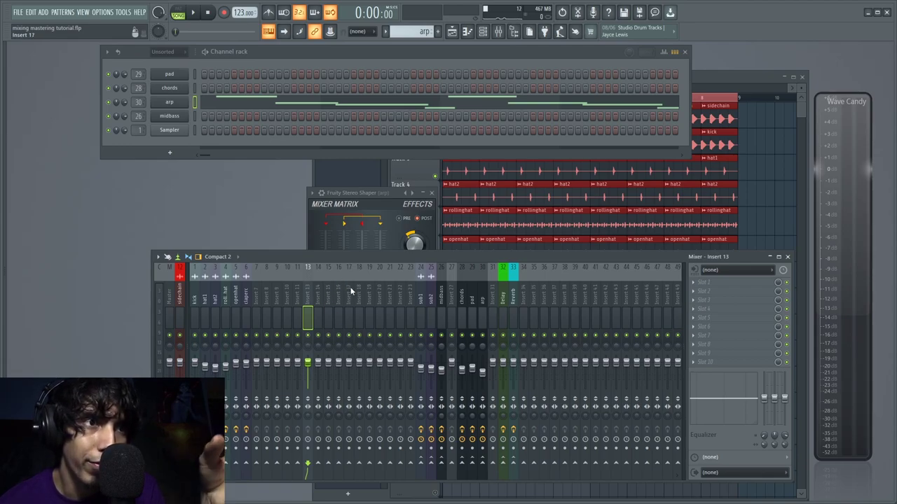
Rename mixer track Insert 10 as DRUMBUSS and colour it purple
{"action": "right_click", "coordinate": [289, 292]}
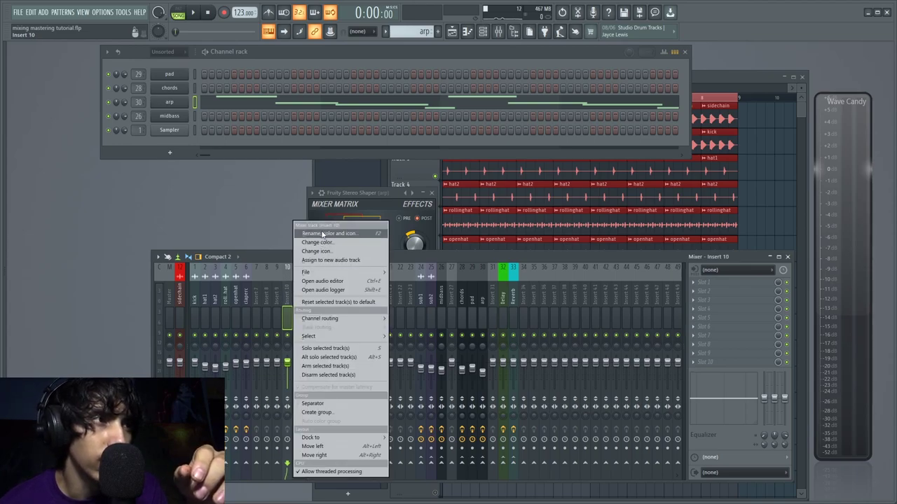
{"action": "left_click", "coordinate": [325, 234]}
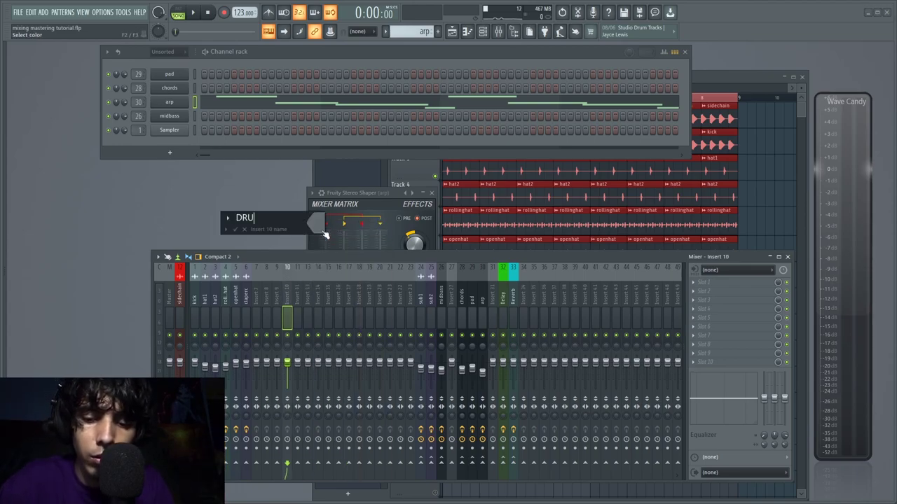
{"action": "type", "text": "DRUMBUSS"}
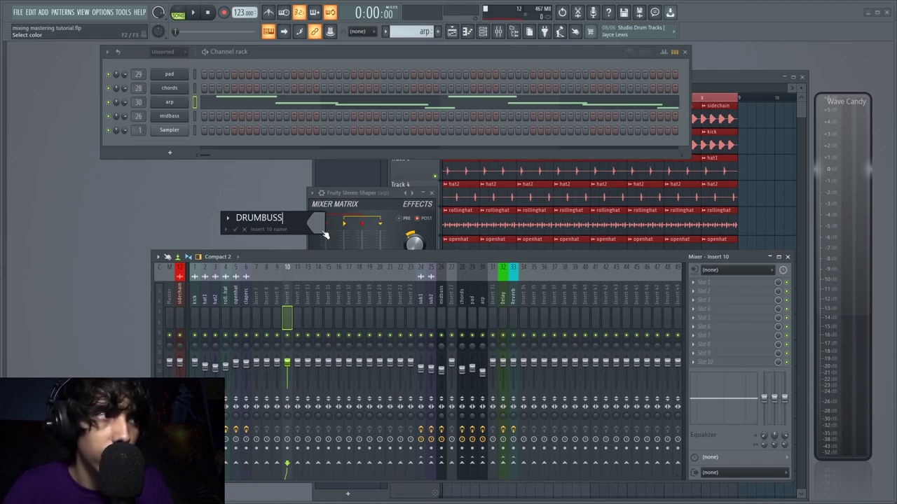
{"action": "left_click", "coordinate": [324, 234]}
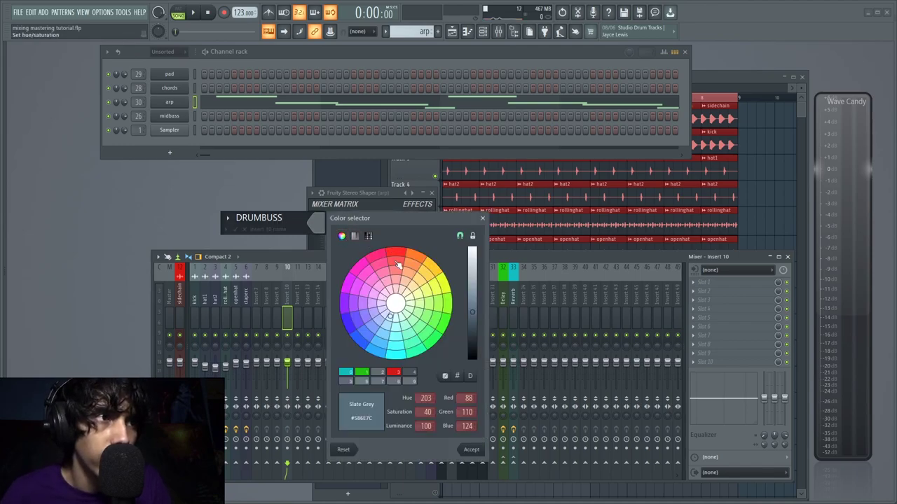
{"action": "left_click", "coordinate": [348, 304]}
{"action": "key", "text": "Return"}
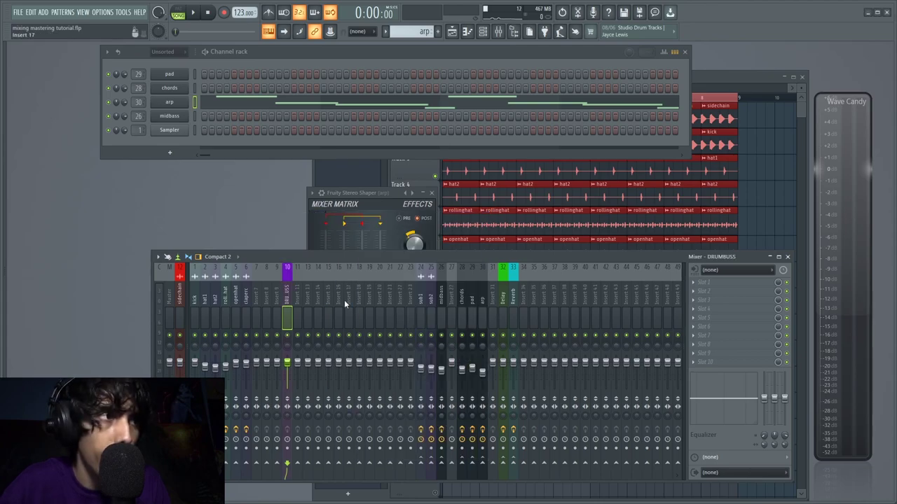
Rename mixer track Insert 11 as BASSBUSS and colour it blue
{"action": "right_click", "coordinate": [302, 286]}
{"action": "left_click", "coordinate": [321, 234]}
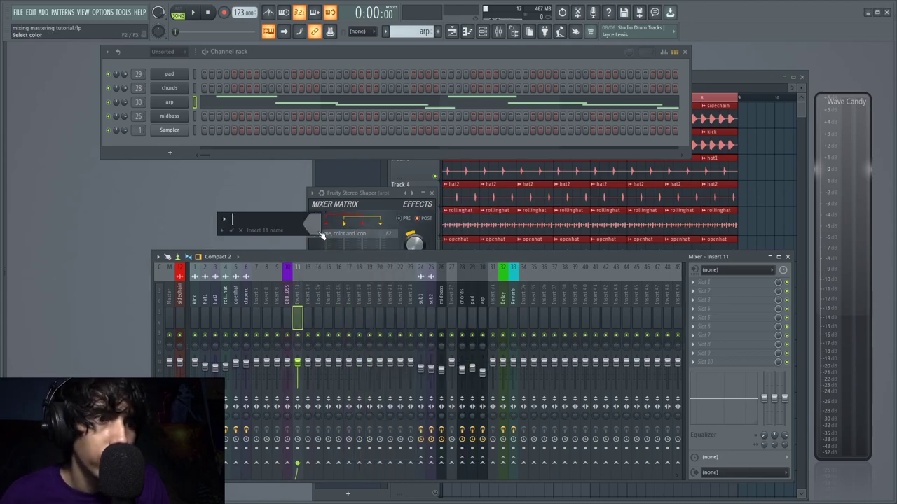
{"action": "type", "text": "BASS"}
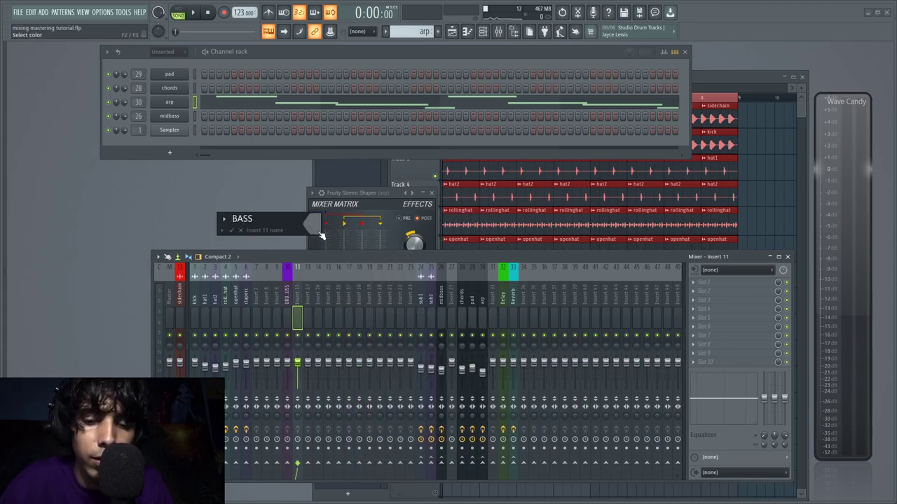
{"action": "type", "text": "BUSS"}
{"action": "key", "text": "Return"}
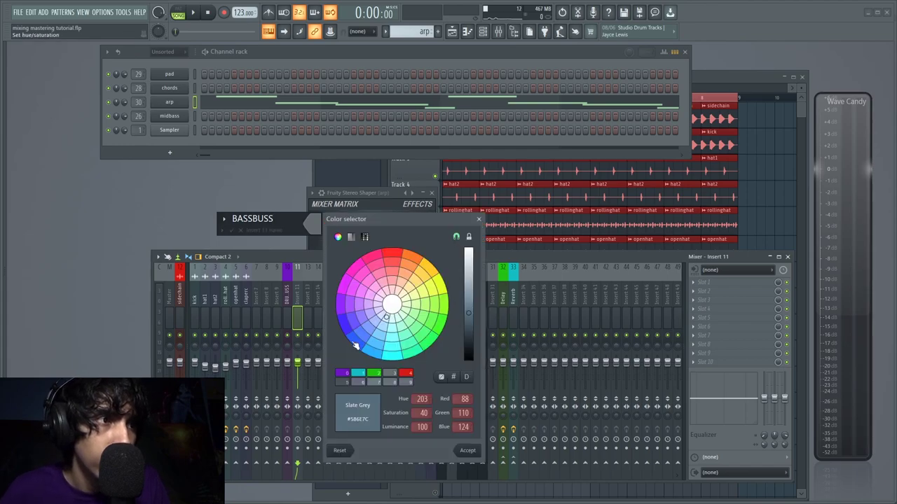
{"action": "left_click", "coordinate": [355, 343]}
{"action": "key", "text": "Return"}
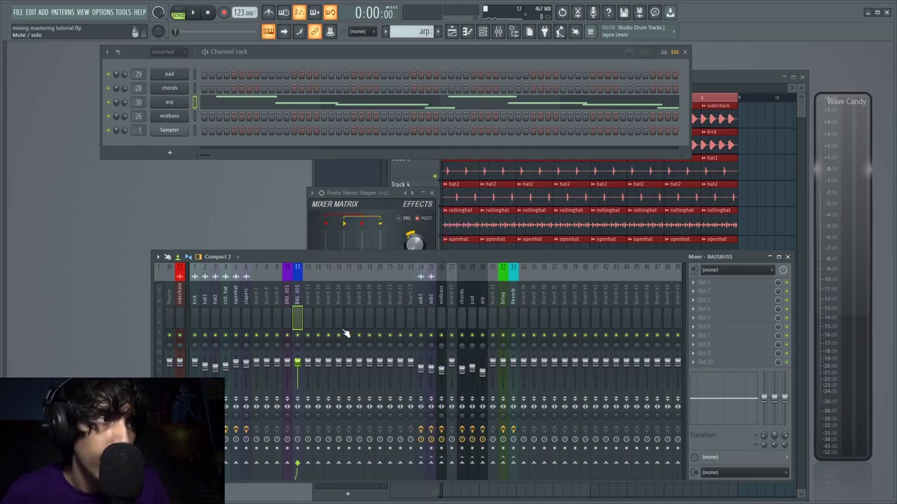
Rename mixer track Insert 13 as MELODICBUSS and give it the medium red violet colour
{"action": "right_click", "coordinate": [302, 289]}
{"action": "left_click", "coordinate": [348, 234]}
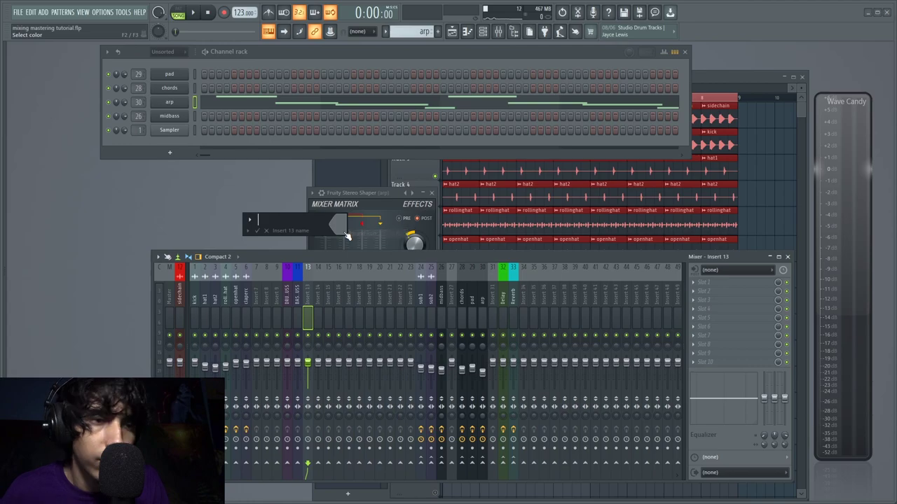
{"action": "type", "text": "MELODICBUSS"}
{"action": "key", "text": "Return"}
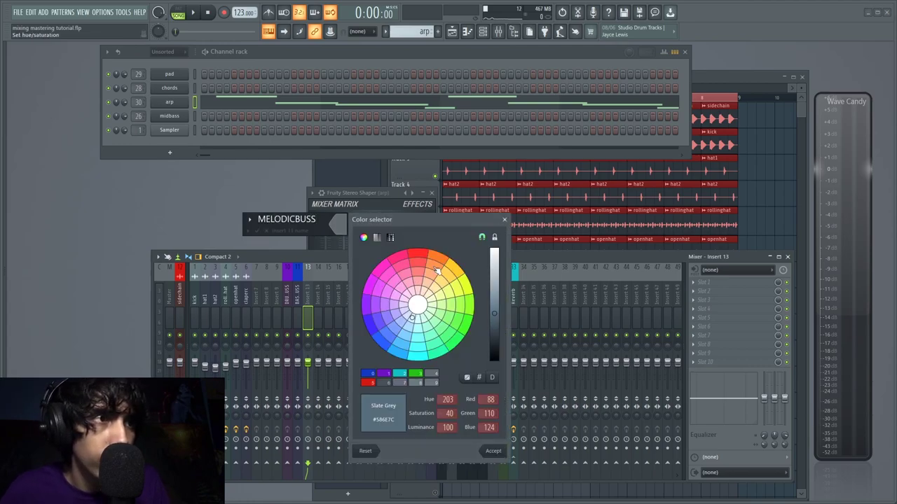
{"action": "left_click", "coordinate": [383, 269]}
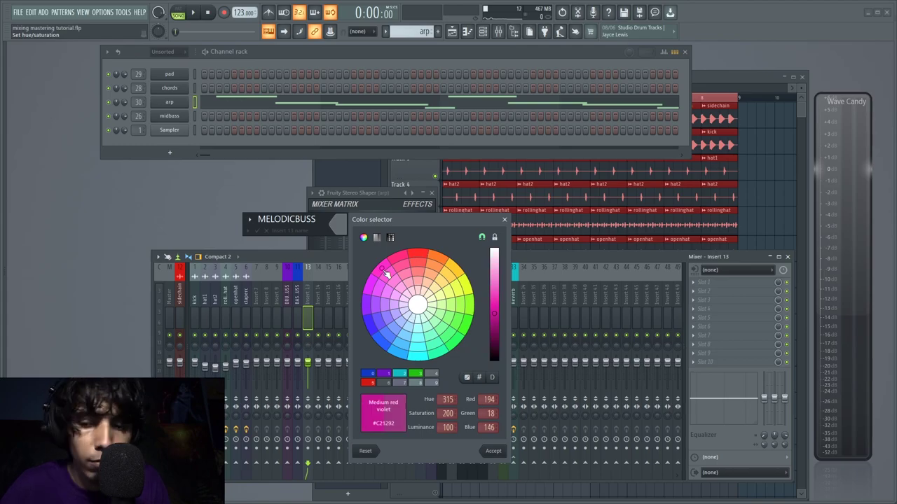
{"action": "key", "text": "Return"}
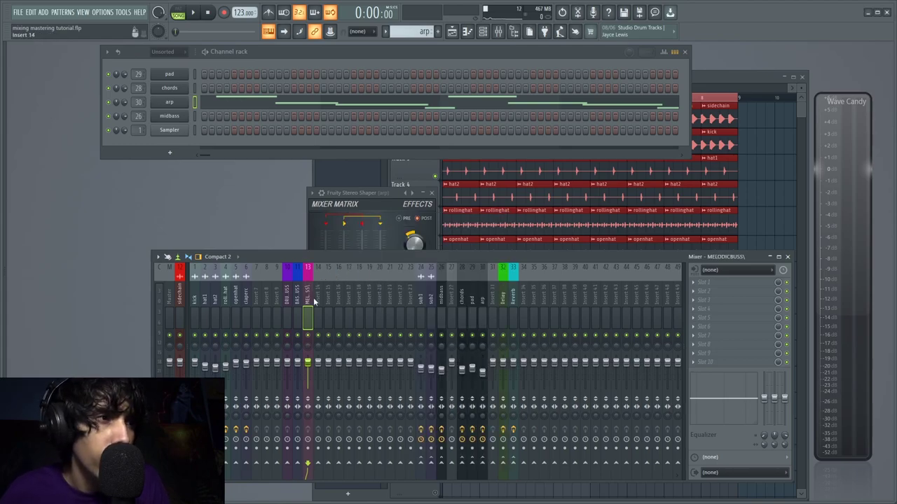
Rename mixer track Insert 14 as FXBUSS and give it the yellow green colour
{"action": "right_click", "coordinate": [315, 300]}
{"action": "left_click", "coordinate": [352, 235]}
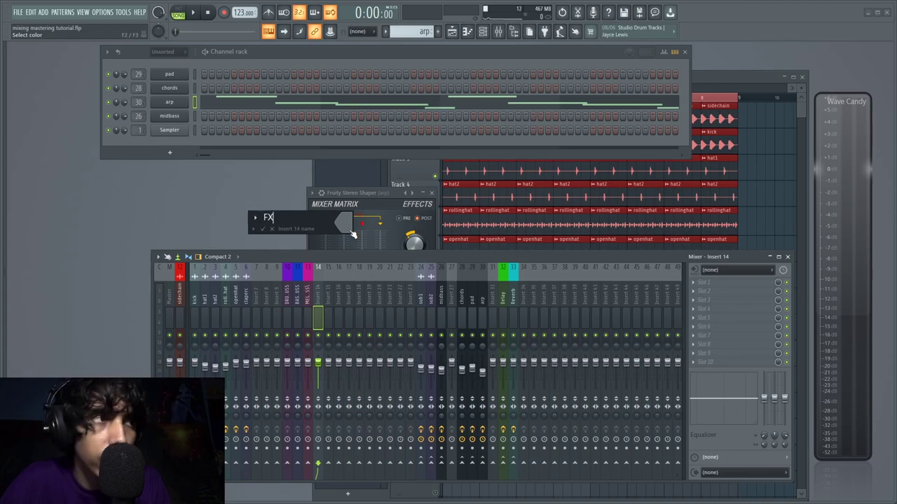
{"action": "type", "text": "FXBUSS"}
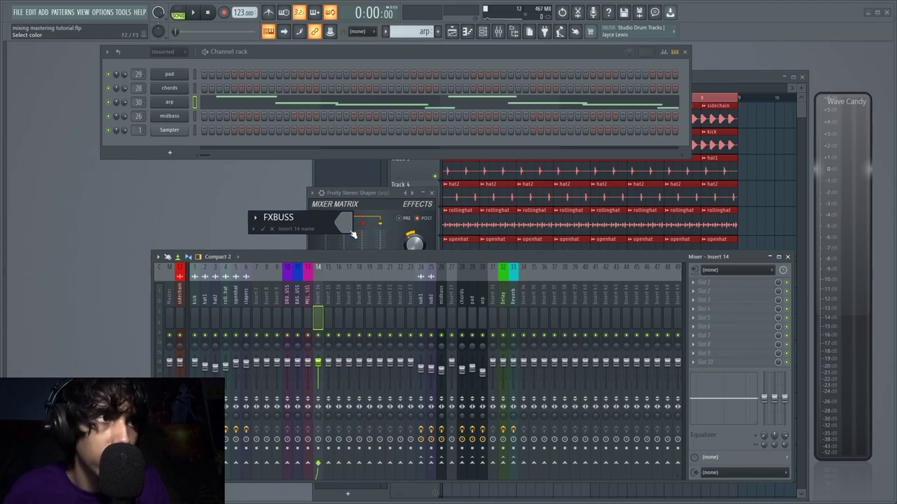
{"action": "left_click", "coordinate": [353, 234]}
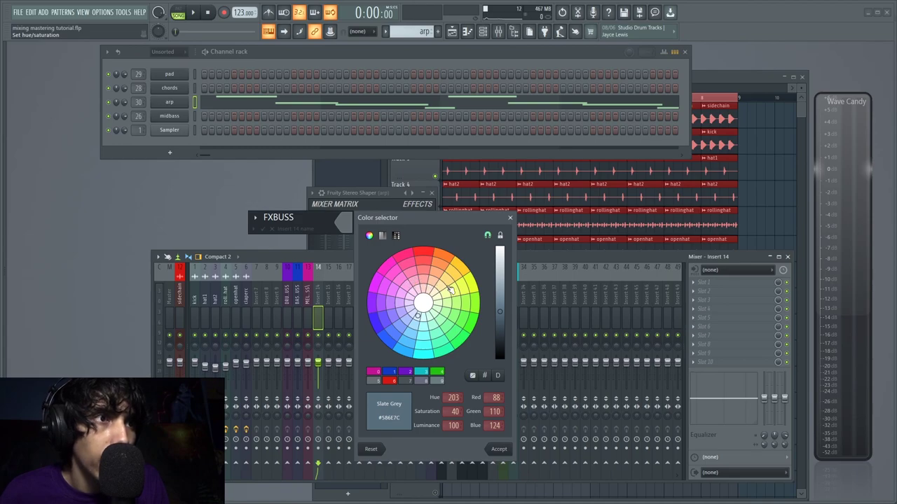
{"action": "left_click", "coordinate": [473, 285]}
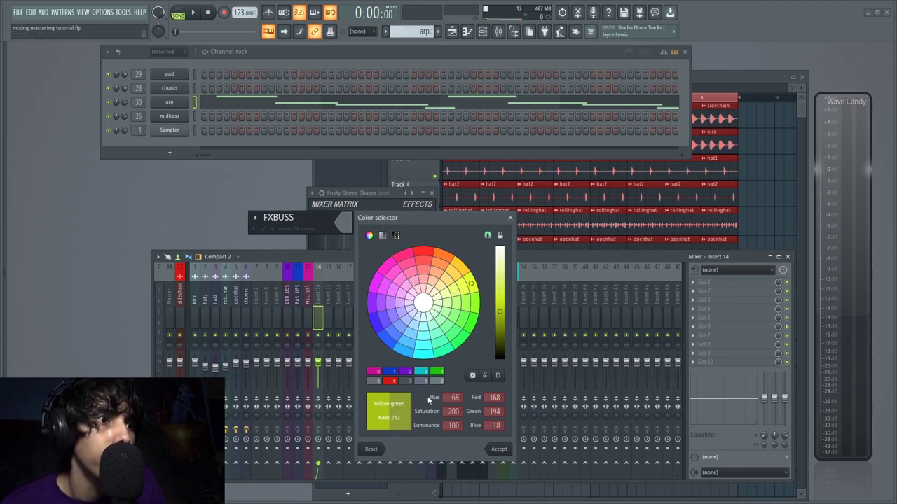
{"action": "left_click", "coordinate": [498, 449]}
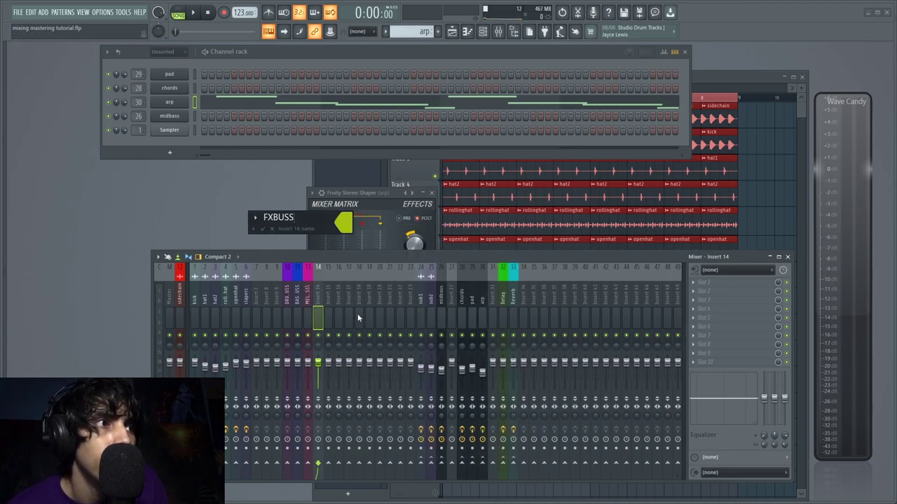
{"action": "key", "text": "Return"}
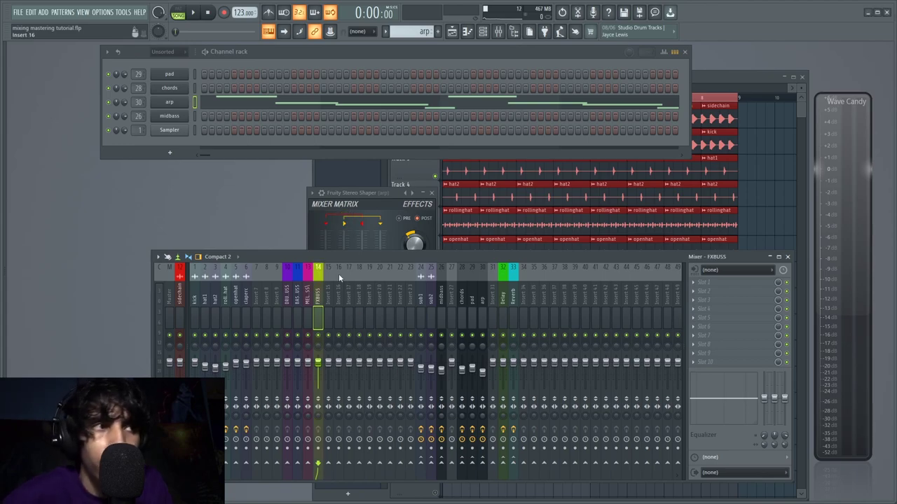
Dock the DRUMBUSS track to the right side of the mixer
{"action": "right_click", "coordinate": [288, 292]}
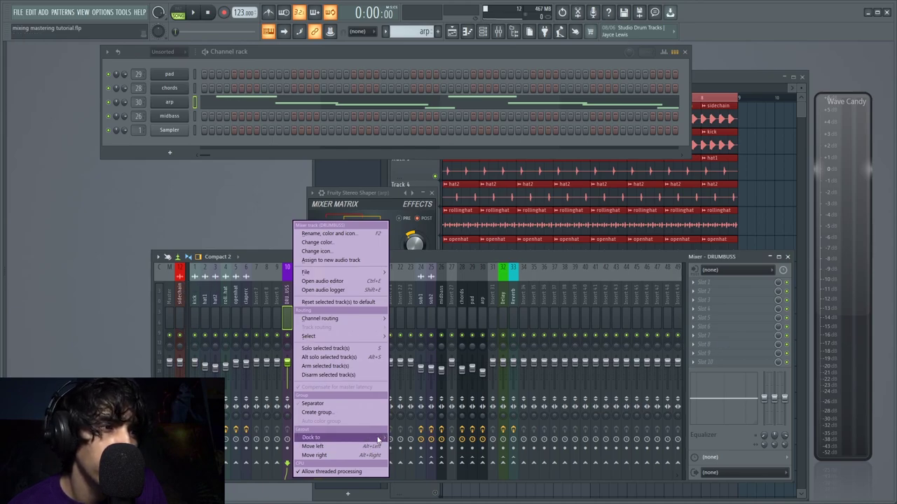
{"action": "mouse_move", "coordinate": [368, 442]}
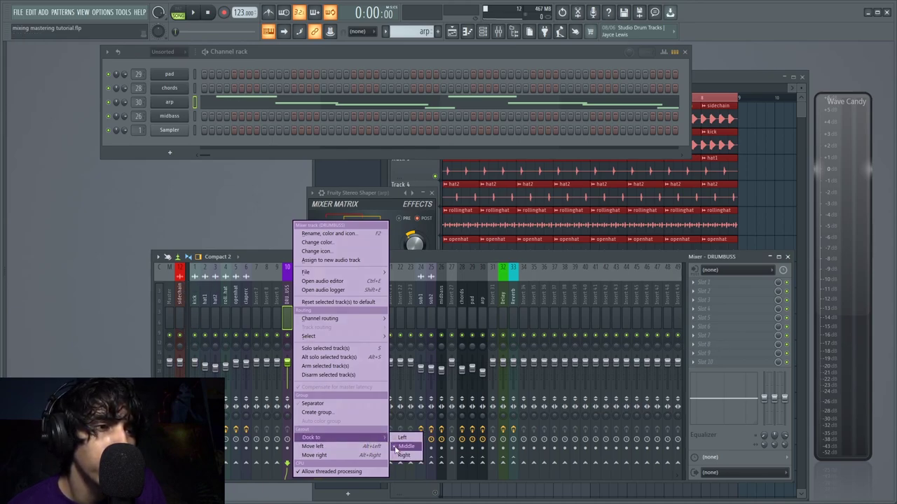
{"action": "left_click", "coordinate": [403, 456]}
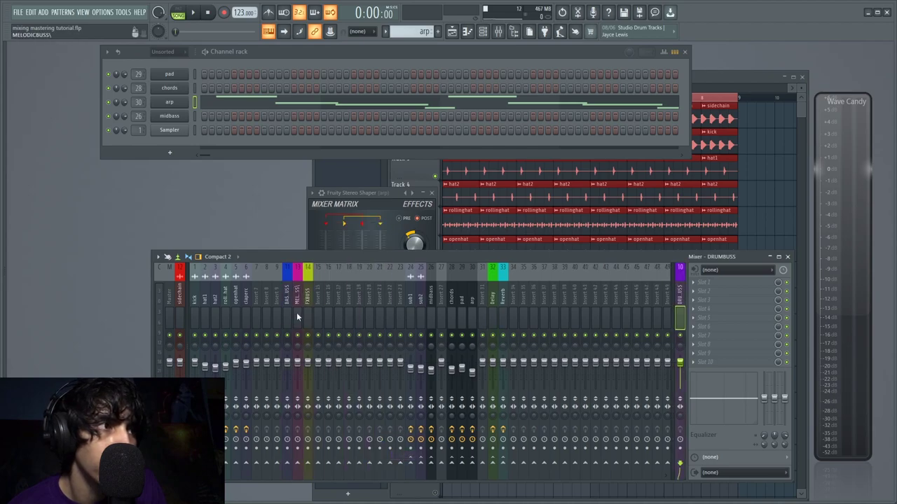
Dock the BASSBUSS and MELODICBUSS tracks to the right side of the mixer
{"action": "right_click", "coordinate": [288, 315]}
{"action": "mouse_move", "coordinate": [358, 437]}
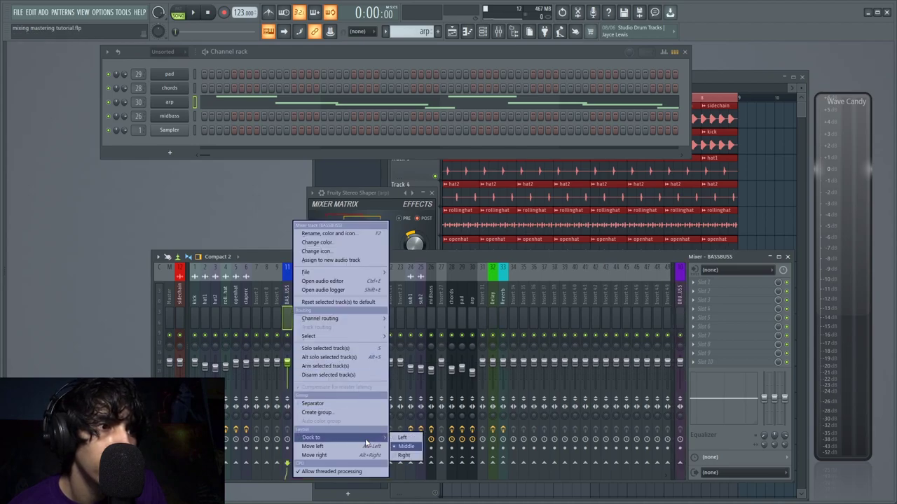
{"action": "left_click", "coordinate": [402, 456]}
{"action": "right_click", "coordinate": [284, 300]}
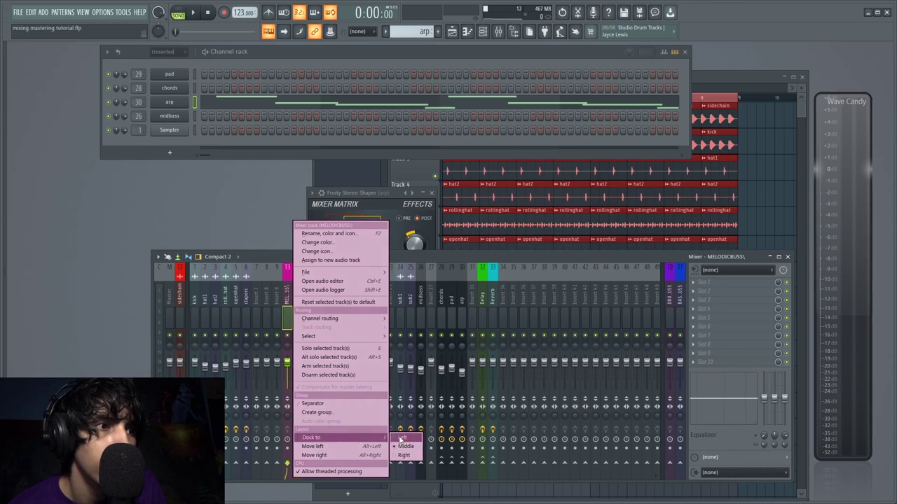
{"action": "left_click", "coordinate": [410, 464]}
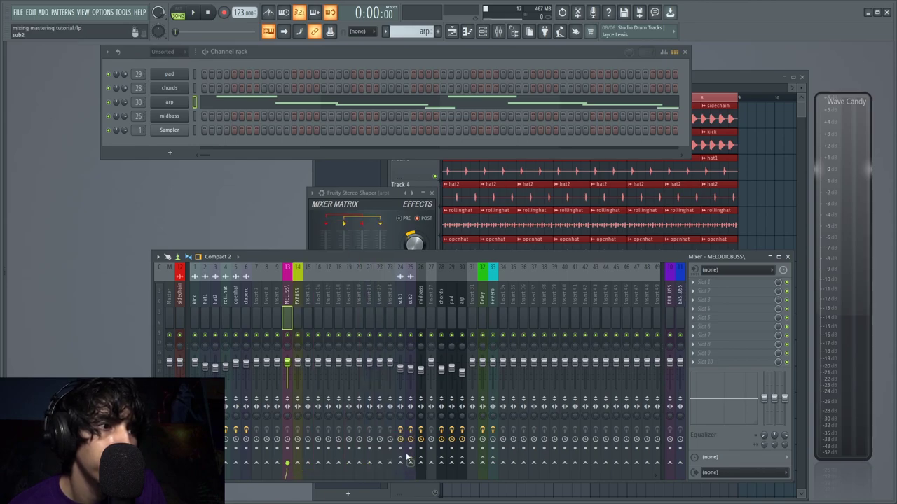
{"action": "right_click", "coordinate": [290, 300]}
{"action": "mouse_move", "coordinate": [345, 438]}
{"action": "left_click", "coordinate": [403, 456]}
Dock the FXBUSS track to the right side of the mixer
{"action": "right_click", "coordinate": [290, 308]}
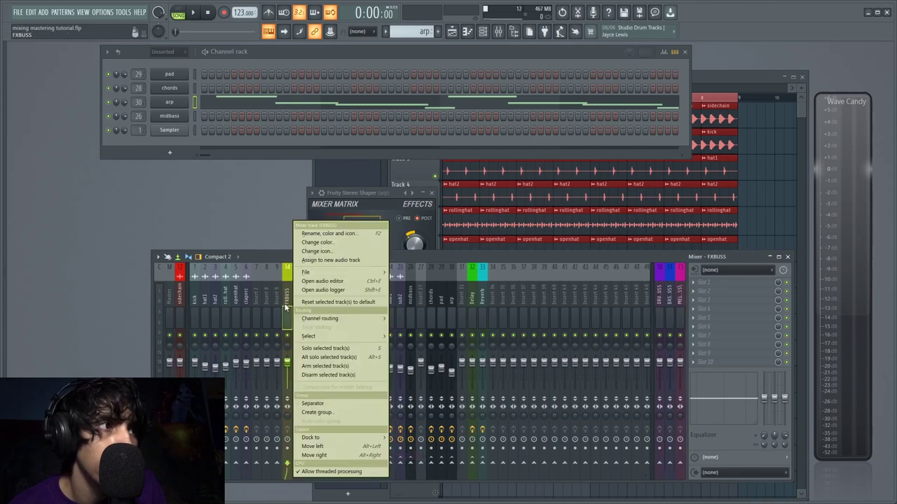
{"action": "mouse_move", "coordinate": [373, 440]}
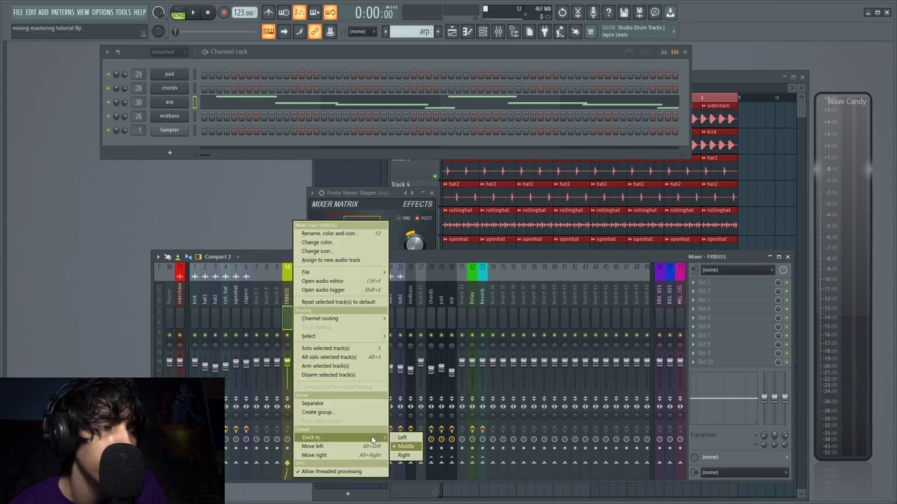
{"action": "left_click", "coordinate": [403, 456]}
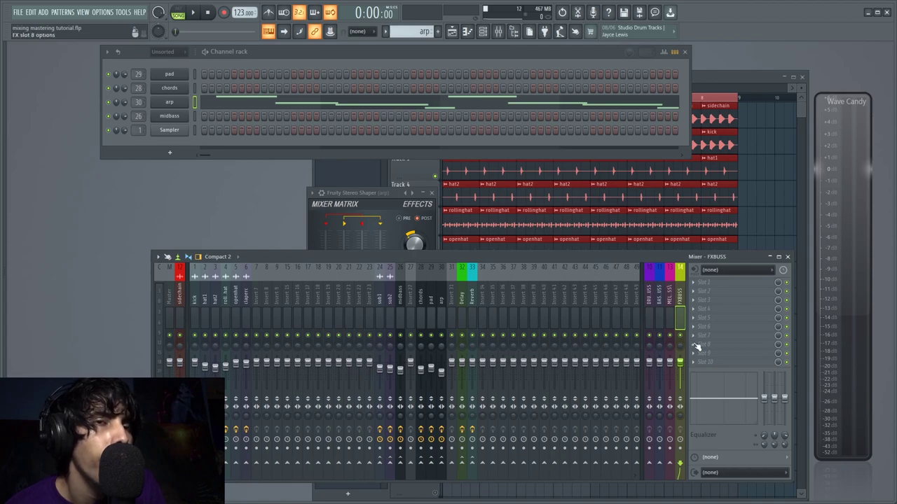
Solo the kick and unmute hat1, hat2, rollinghat, openhat and claperc so that only the drum tracks are active
{"action": "left_click", "coordinate": [197, 305]}
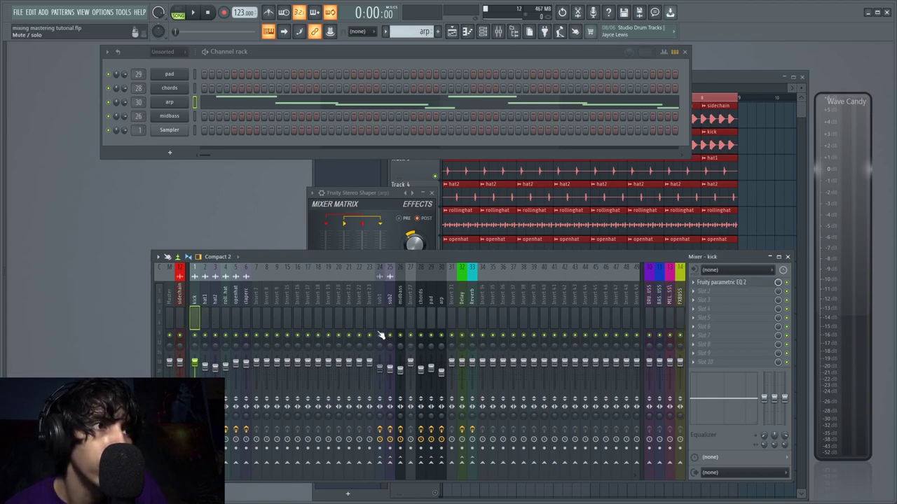
{"action": "right_click", "coordinate": [195, 335]}
{"action": "left_click", "coordinate": [204, 336]}
{"action": "left_click", "coordinate": [216, 335]}
{"action": "left_click", "coordinate": [218, 335]}
{"action": "left_click", "coordinate": [225, 335]}
{"action": "left_click", "coordinate": [215, 335]}
{"action": "left_click", "coordinate": [236, 335]}
{"action": "left_click", "coordinate": [246, 335]}
Audition the isolated drums, stop playback and go through the kick, hat1, hat2, rollinghat, openhat and claperc mixer tracks one by one
{"action": "key", "text": "space"}
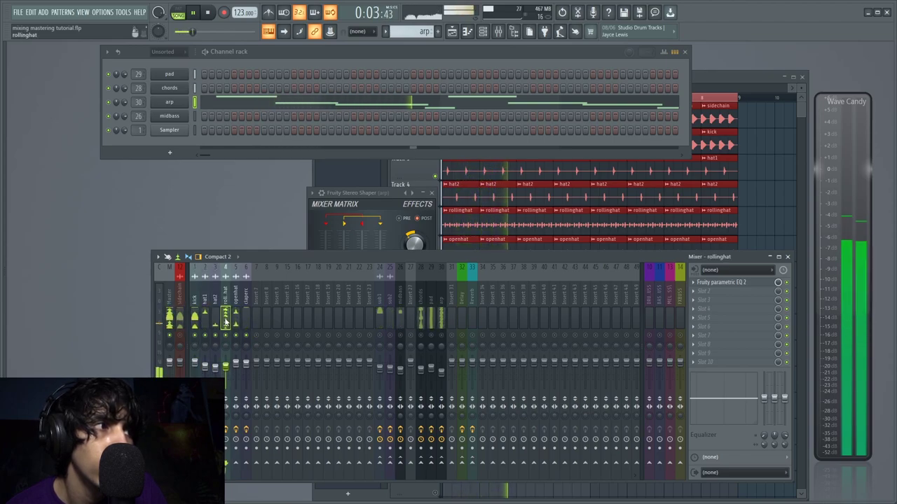
{"action": "left_click", "coordinate": [246, 319]}
{"action": "key", "text": "space"}
{"action": "left_click", "coordinate": [194, 319]}
{"action": "left_click", "coordinate": [205, 319]}
{"action": "left_click", "coordinate": [215, 319]}
{"action": "left_click", "coordinate": [225, 319]}
{"action": "left_click", "coordinate": [235, 319]}
{"action": "left_click", "coordinate": [246, 319]}
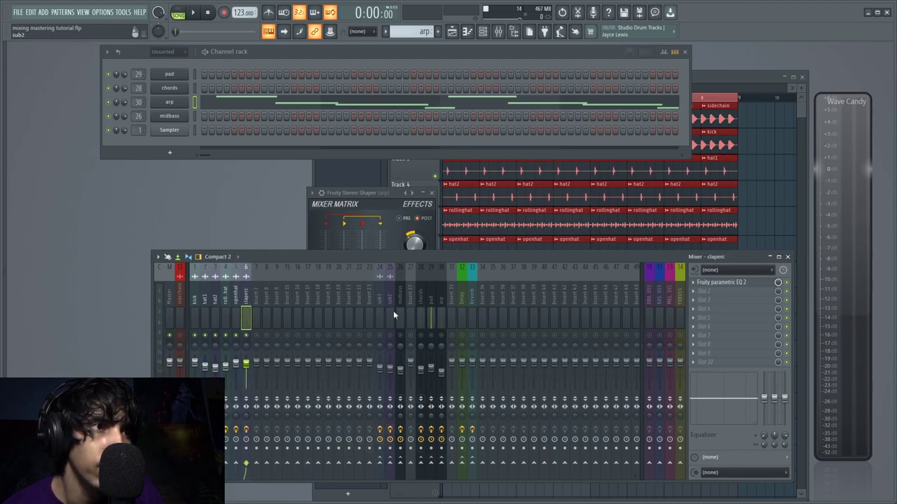
{"action": "left_click", "coordinate": [430, 317]}
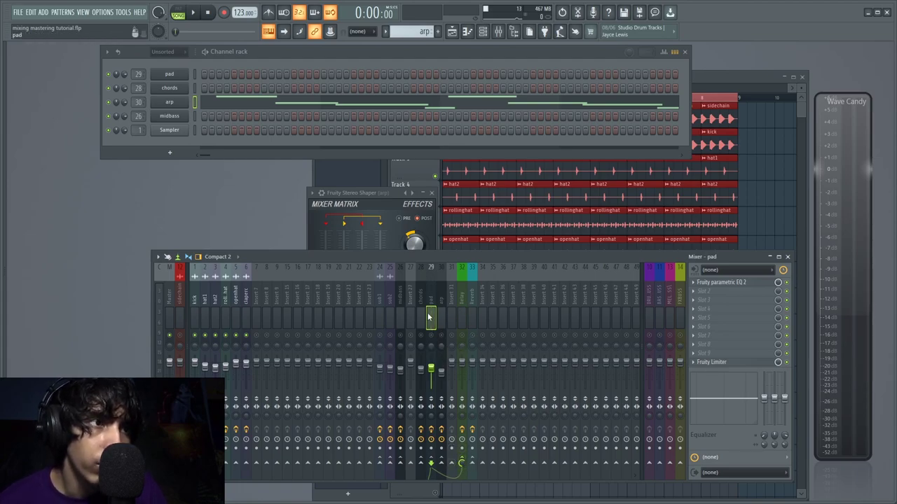
{"action": "right_click", "coordinate": [649, 463]}
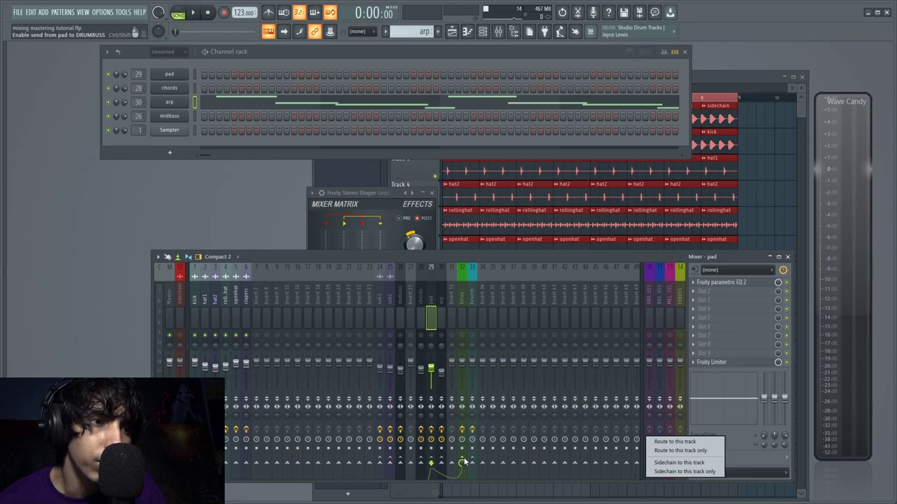
{"action": "left_click", "coordinate": [435, 307]}
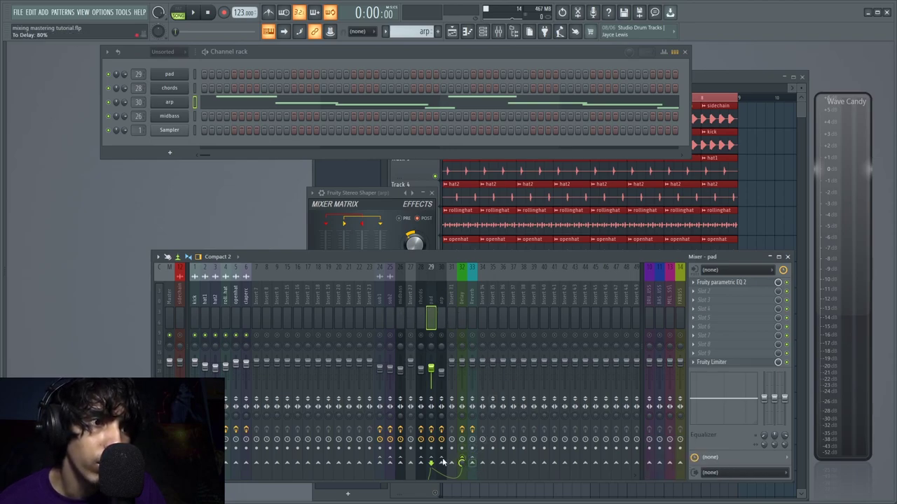
Select all six drum tracks from kick to claperc, route them to DRUMBUSS only, and check the signal with a short playback
{"action": "left_click", "coordinate": [195, 309]}
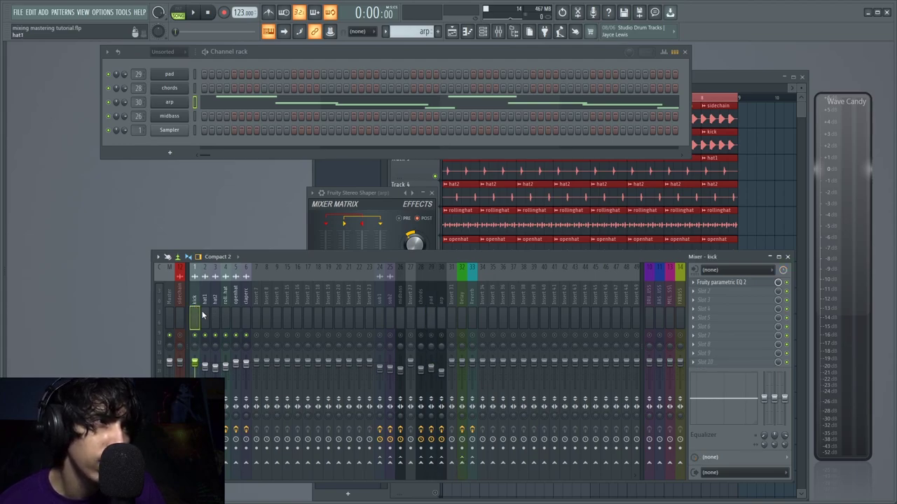
{"action": "left_click_drag", "start_coordinate": [202, 310], "coordinate": [250, 317]}
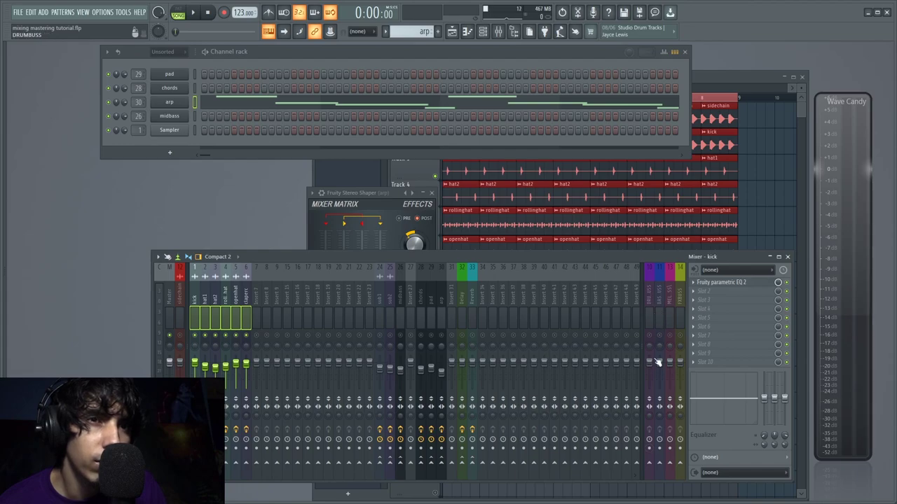
{"action": "right_click", "coordinate": [648, 463]}
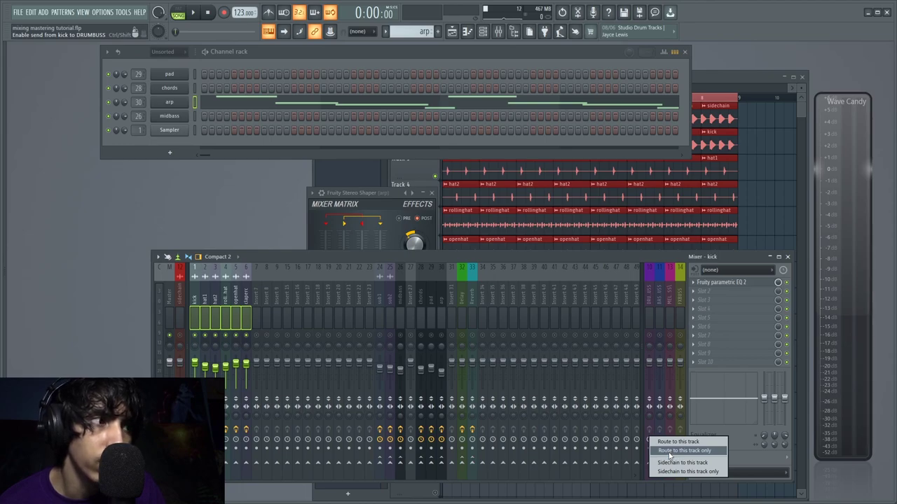
{"action": "left_click", "coordinate": [668, 452]}
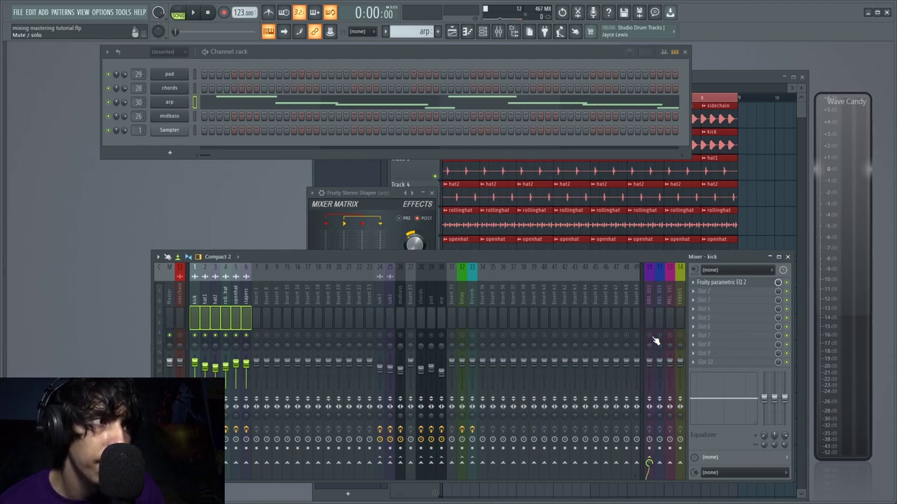
{"action": "key", "text": "space"}
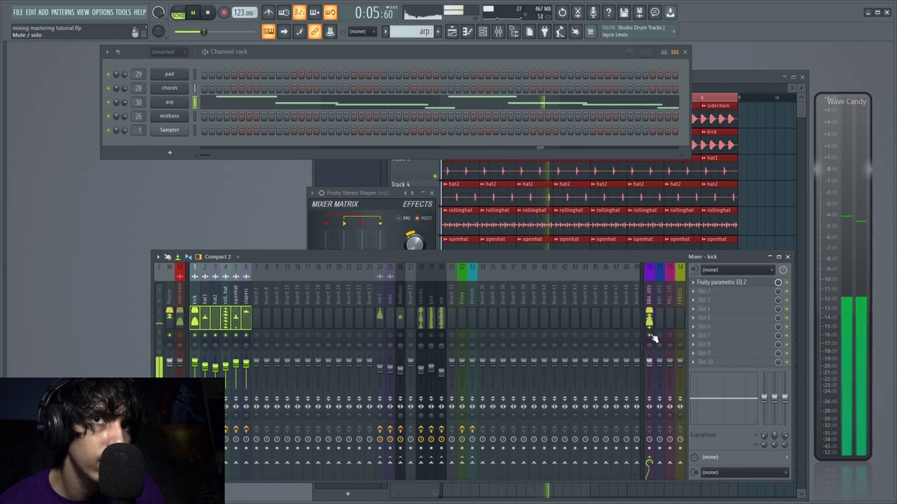
{"action": "key", "text": "space"}
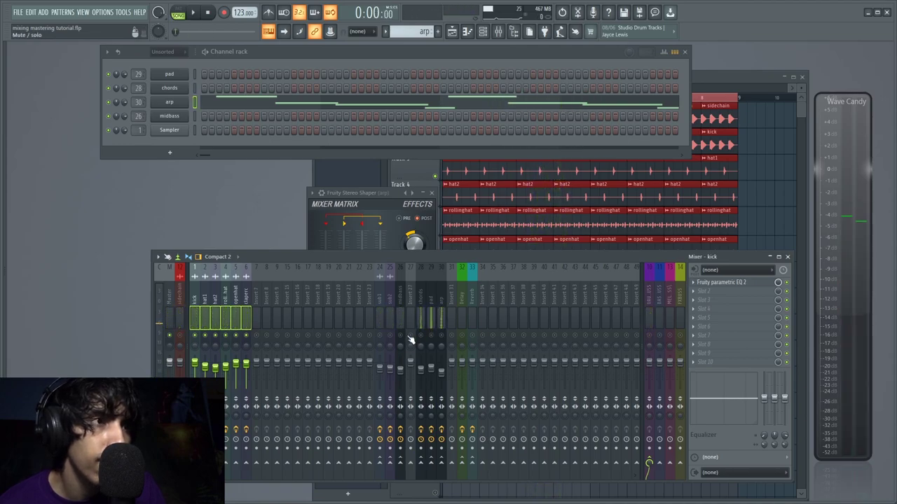
Select the sub1, sub2 and midbass tracks together, route them to BASSBUSS, and check the signal with a short playback
{"action": "left_click", "coordinate": [381, 314]}
{"action": "left_click", "coordinate": [389, 314]}
{"action": "left_click", "coordinate": [399, 319]}
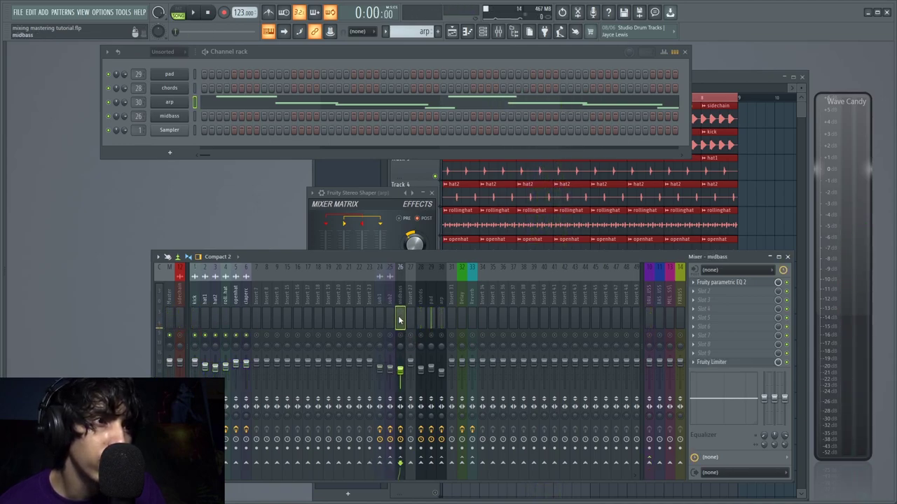
{"action": "left_click", "coordinate": [380, 313], "text": "ctrl"}
{"action": "left_click", "coordinate": [390, 316], "text": "ctrl"}
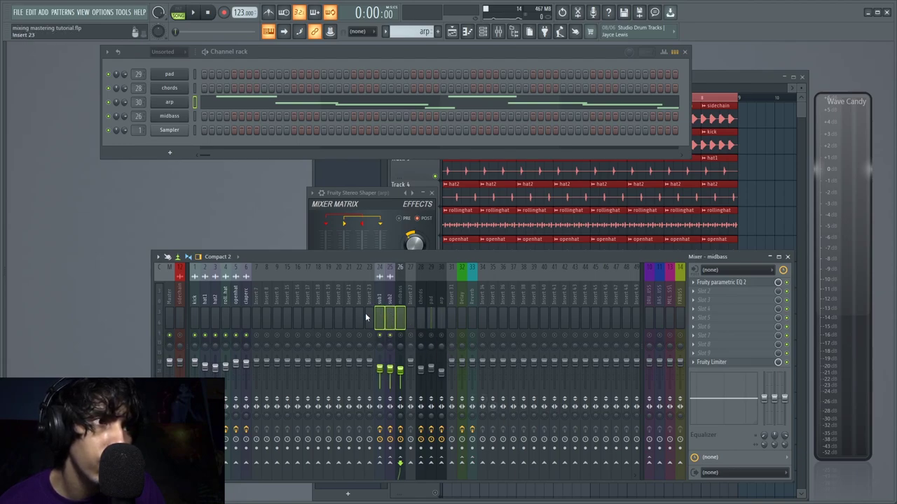
{"action": "right_click", "coordinate": [660, 464]}
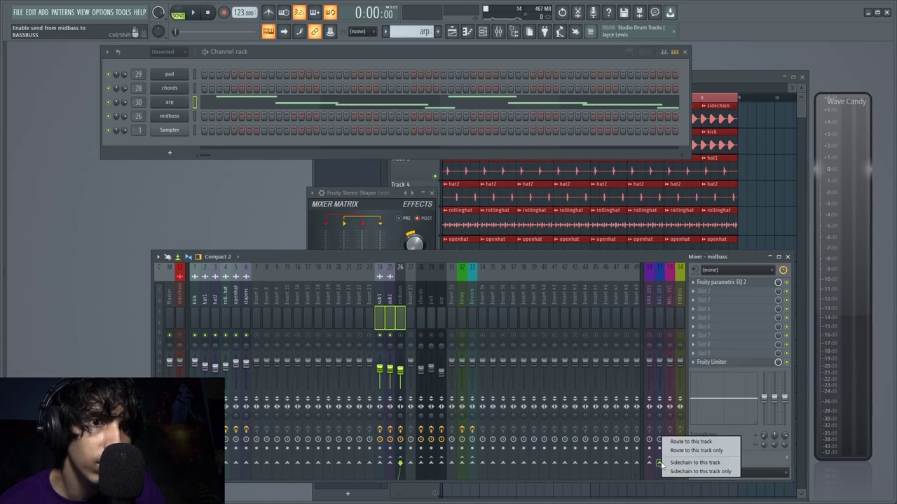
{"action": "left_click", "coordinate": [666, 463]}
{"action": "key", "text": "space"}
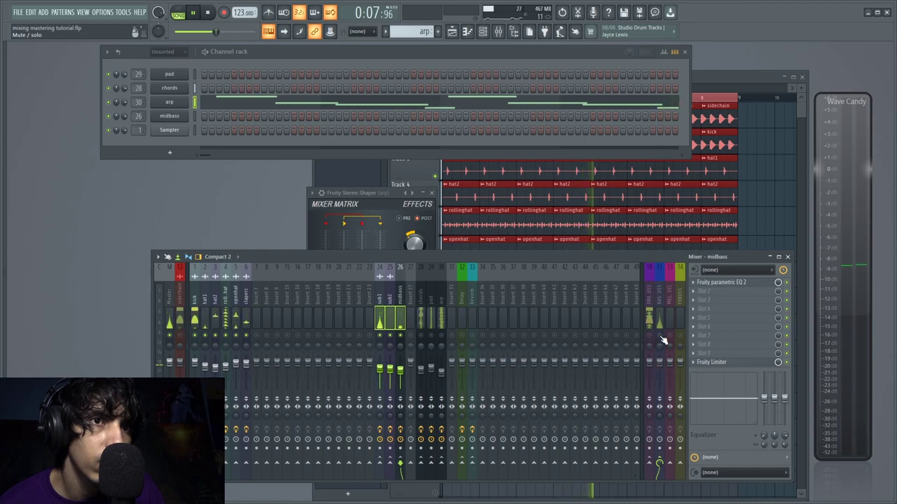
{"action": "key", "text": "space"}
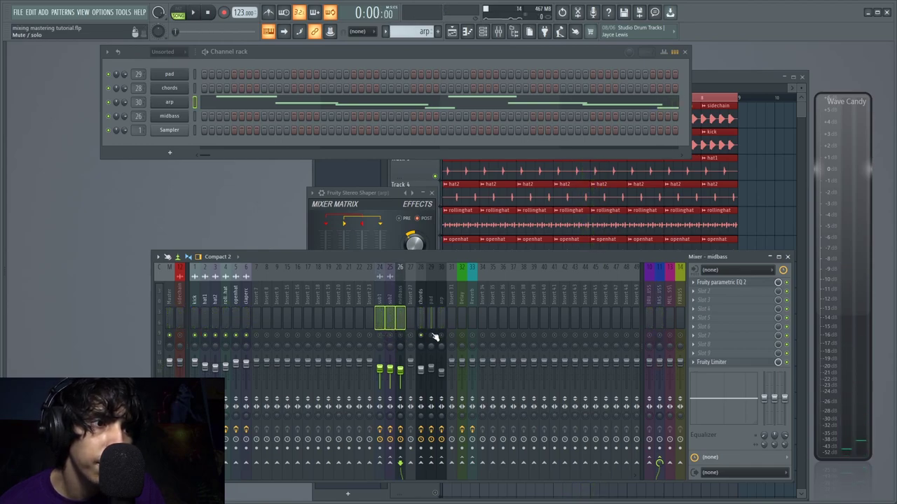
Route the chords track to MELODICBUSS only
{"action": "left_click", "coordinate": [421, 317]}
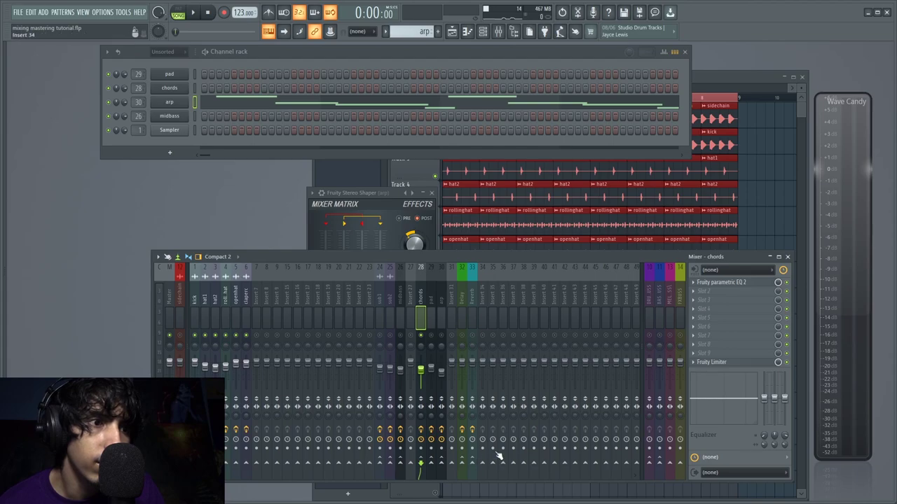
{"action": "right_click", "coordinate": [670, 464]}
{"action": "left_click", "coordinate": [701, 451]}
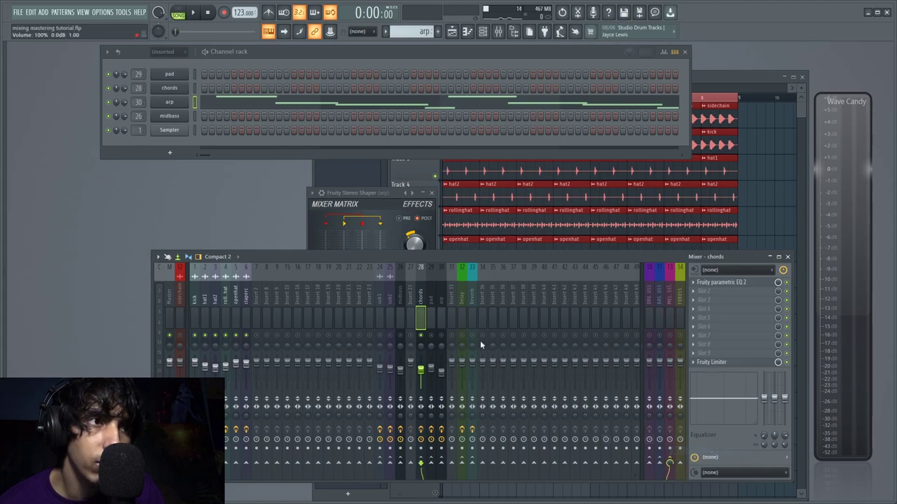
Enable sends from the pad and arp tracks to MELODICBUSS without using the exclusive routing option
{"action": "left_click", "coordinate": [434, 308]}
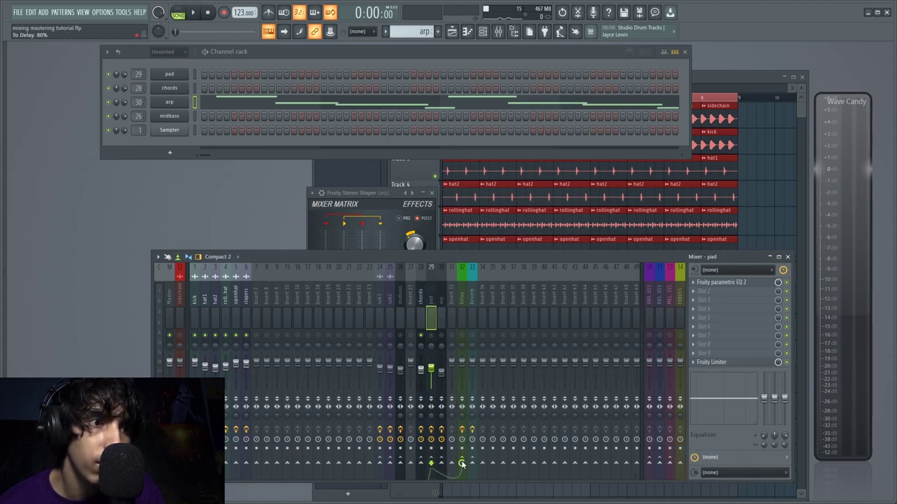
{"action": "right_click", "coordinate": [670, 464]}
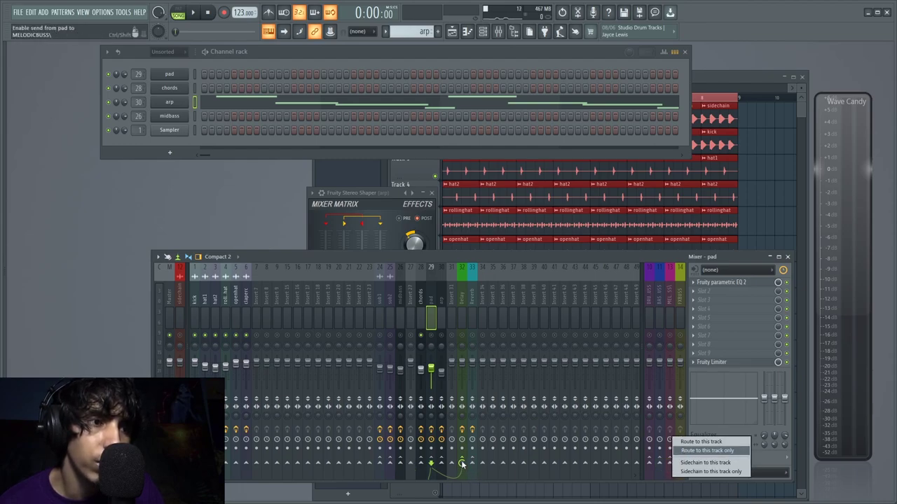
{"action": "left_click", "coordinate": [430, 302]}
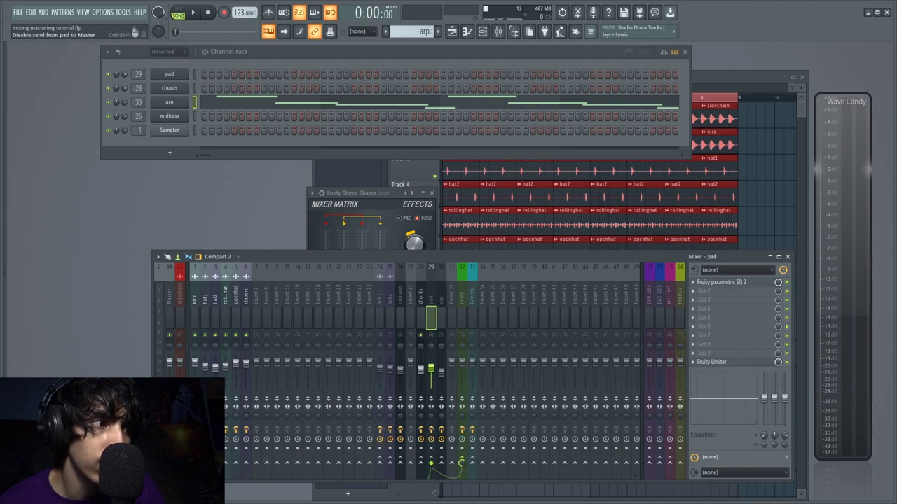
{"action": "left_click", "coordinate": [669, 465]}
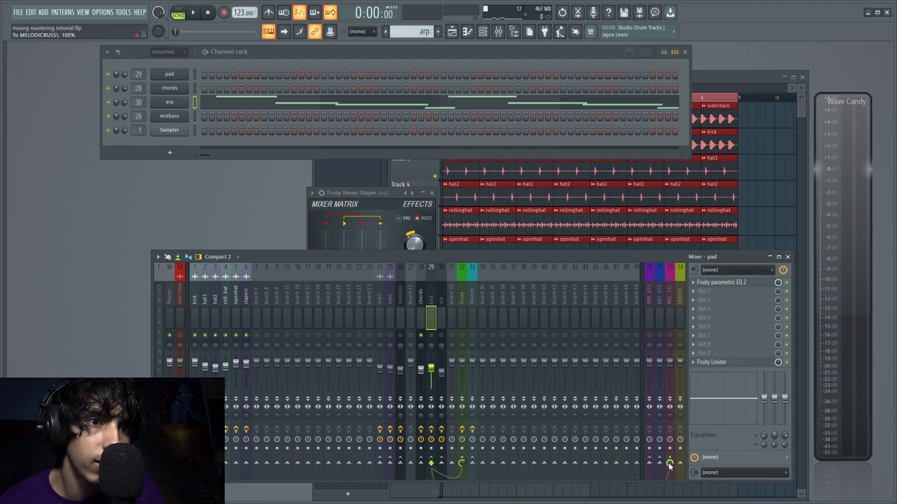
{"action": "left_click", "coordinate": [440, 319]}
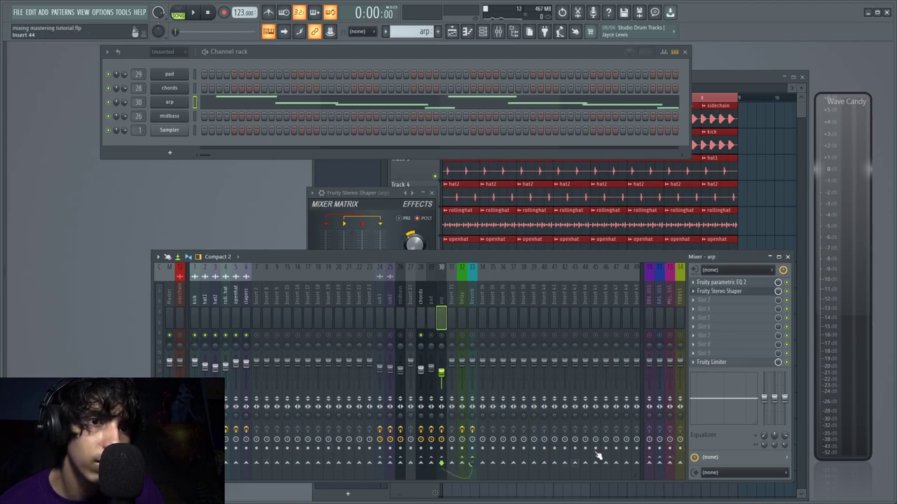
{"action": "left_click", "coordinate": [669, 465]}
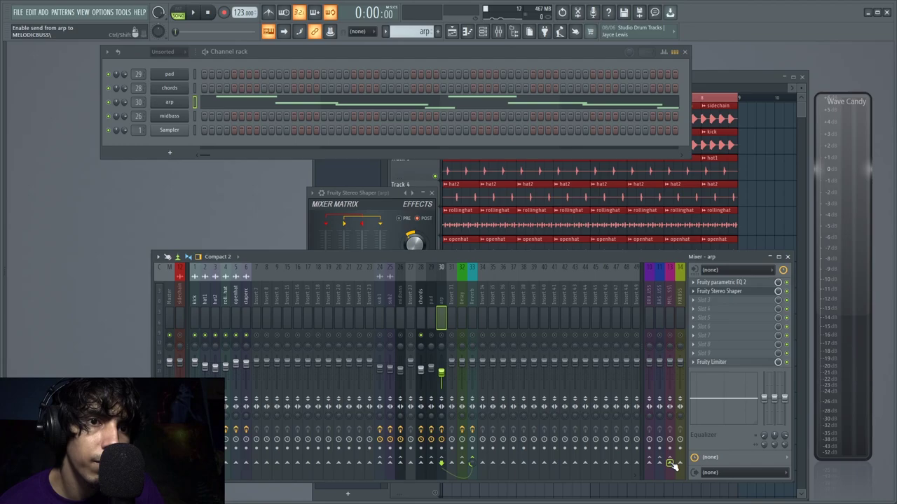
Route the Delay and Reverb tracks together to FXBUSS only, and mute the chords track
{"action": "left_click", "coordinate": [460, 312]}
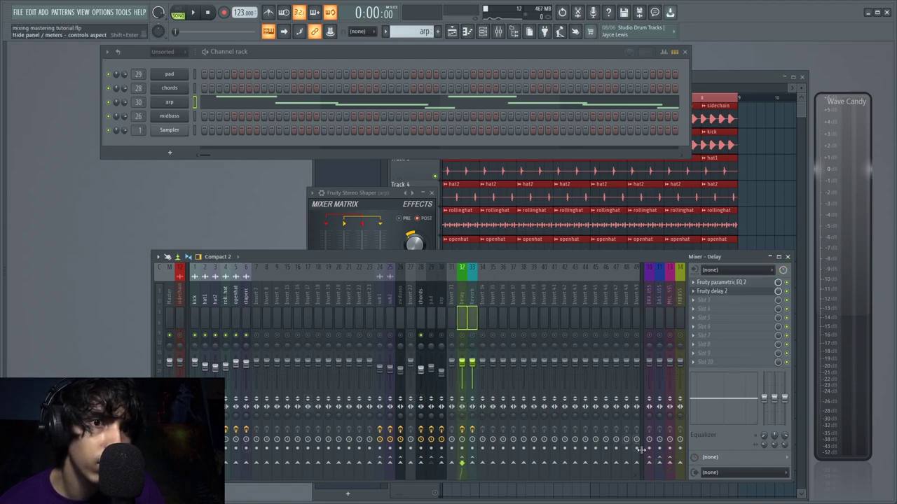
{"action": "right_click", "coordinate": [680, 463]}
{"action": "left_click", "coordinate": [699, 452]}
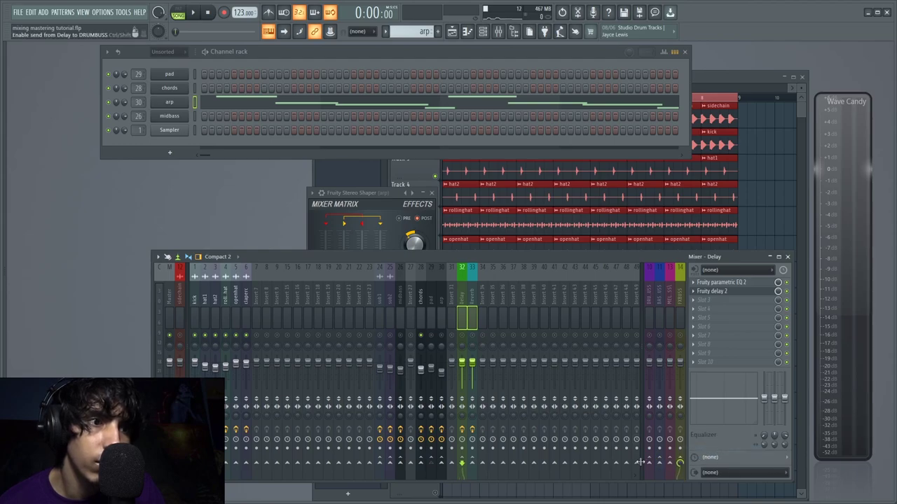
{"action": "left_click", "coordinate": [472, 309]}
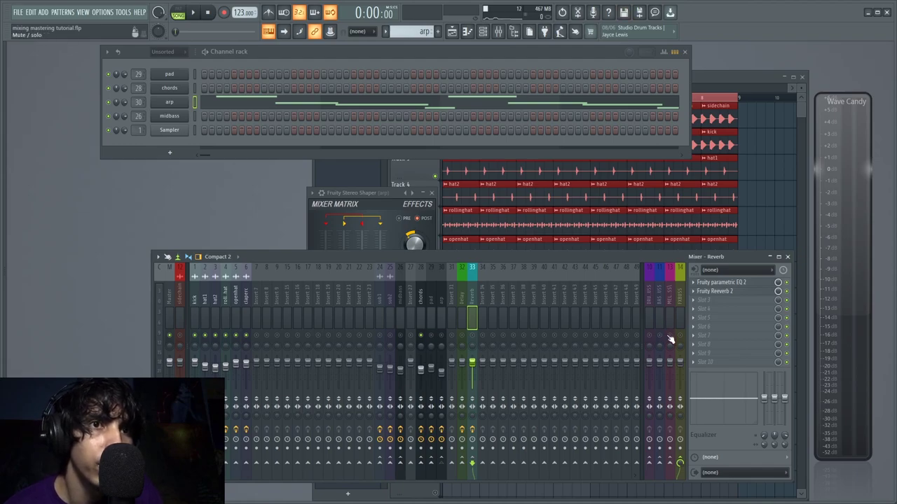
{"action": "left_click", "coordinate": [421, 336]}
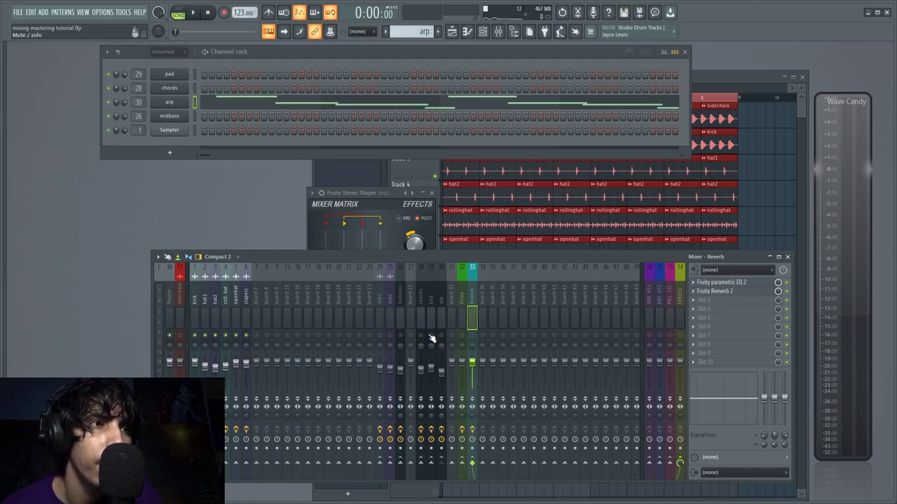
Unmute all mixer tracks by toggling solo on the chords track, and check the buss signals with a short playback
{"action": "left_click", "coordinate": [422, 321]}
{"action": "key", "text": "space"}
{"action": "right_click", "coordinate": [420, 335]}
{"action": "right_click", "coordinate": [420, 335]}
{"action": "key", "text": "space"}
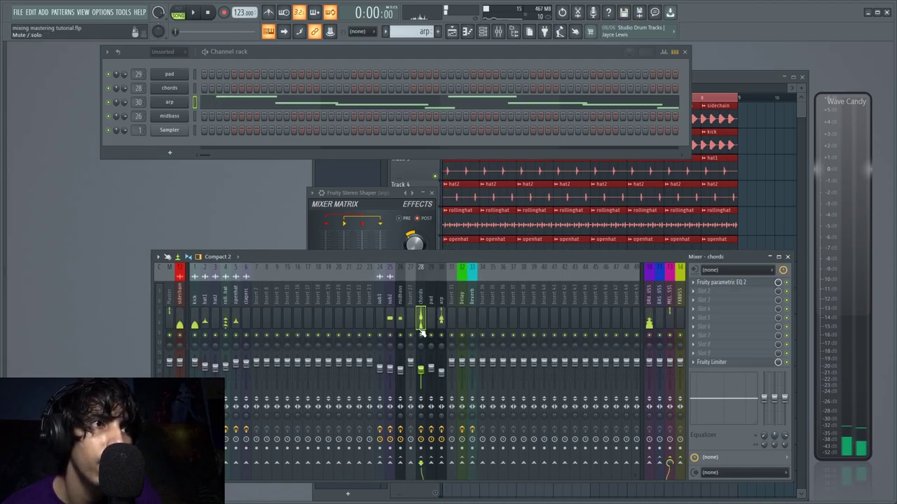
{"action": "key", "text": "space"}
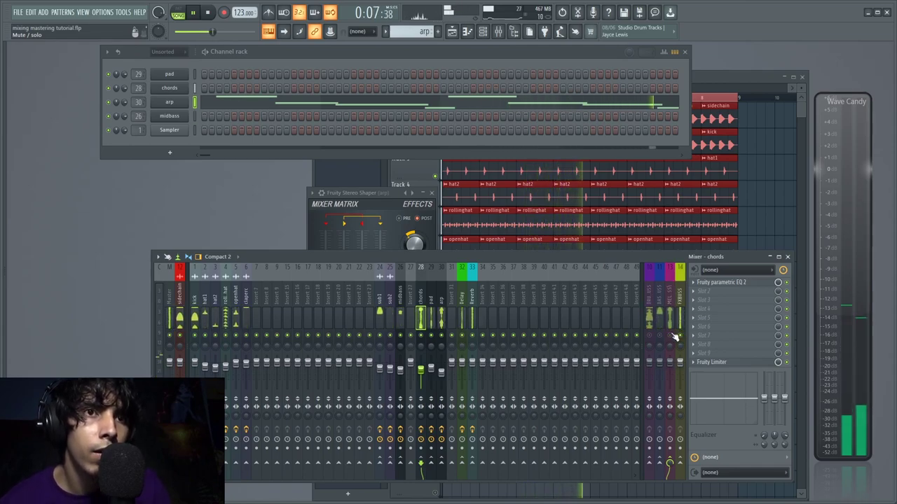
{"action": "key", "text": "space"}
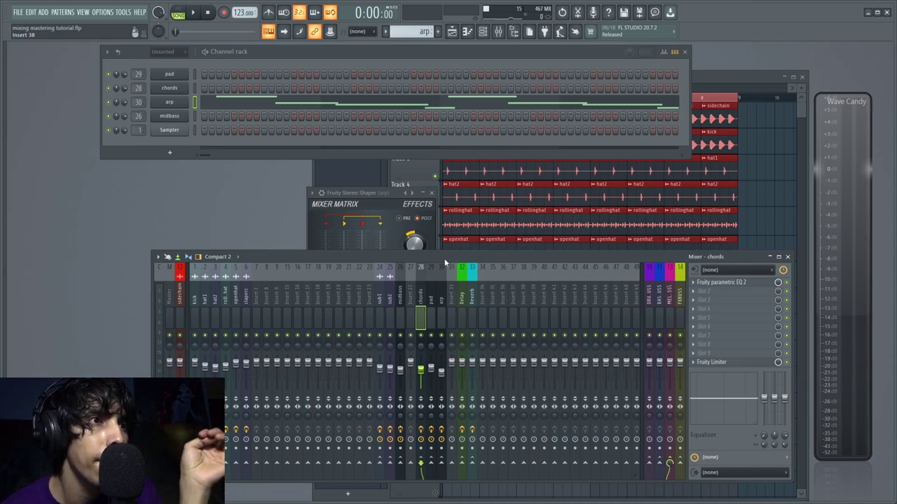
Mute BASSBUSS, MELODICBUSS and FXBUSS, leaving DRUMBUSS active, and start song playback
{"action": "left_click", "coordinate": [659, 334]}
{"action": "left_click", "coordinate": [669, 335]}
{"action": "left_click", "coordinate": [679, 335]}
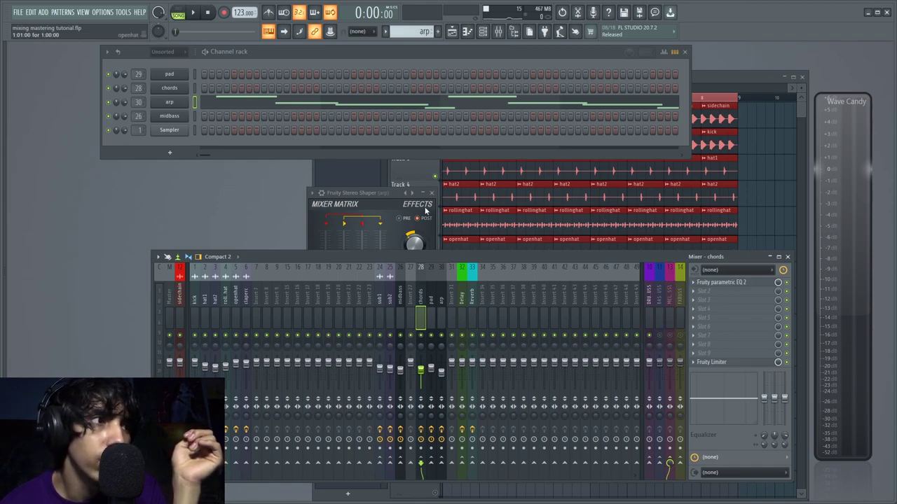
{"action": "left_click", "coordinate": [200, 13]}
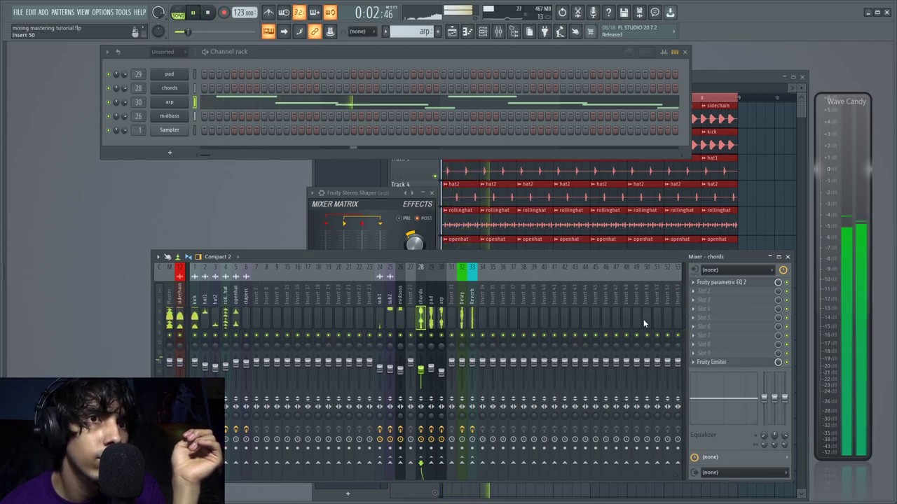
Load Maximus into effect slot 1 of DRUMBUSS, move its window over the mixer, and start playback
{"action": "left_click", "coordinate": [656, 319]}
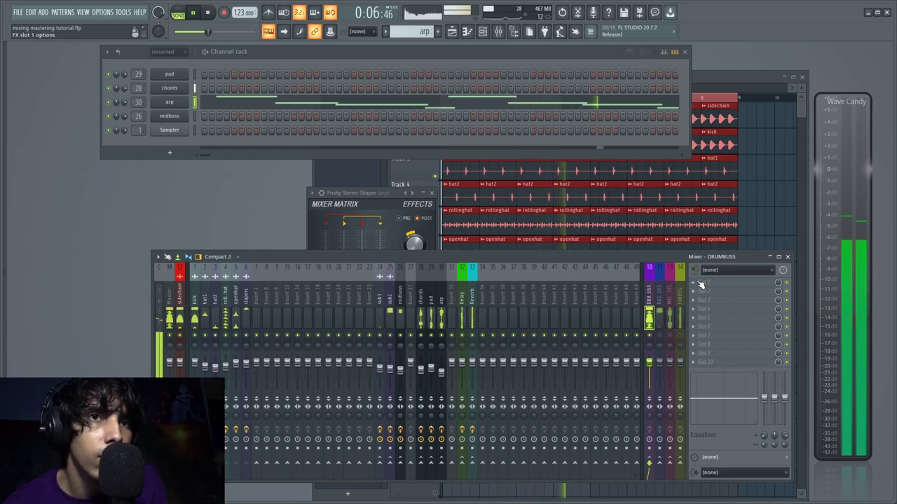
{"action": "key", "text": "space"}
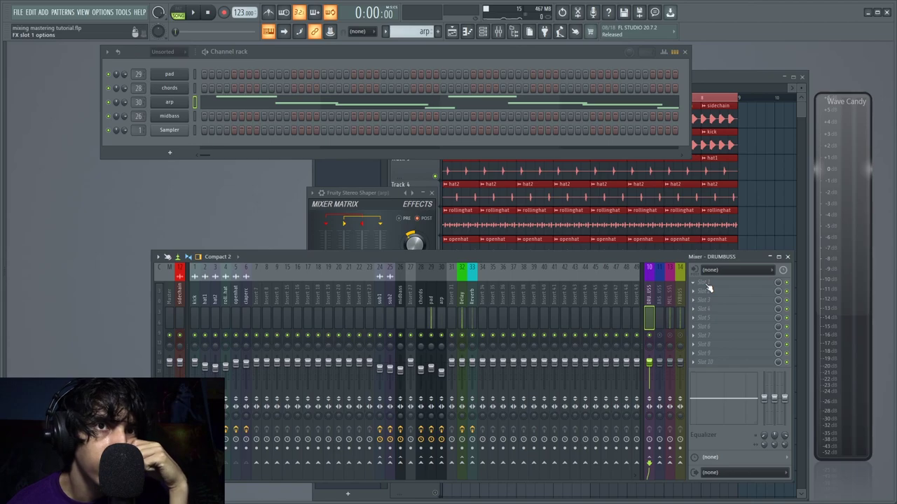
{"action": "left_click", "coordinate": [708, 286]}
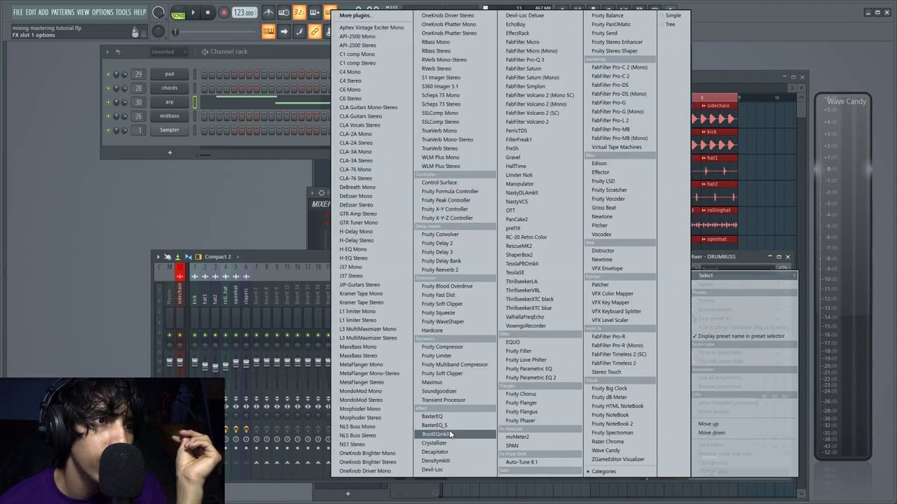
{"action": "left_click", "coordinate": [468, 385]}
{"action": "left_click_drag", "start_coordinate": [221, 113], "coordinate": [399, 171]}
{"action": "left_click", "coordinate": [193, 12]}
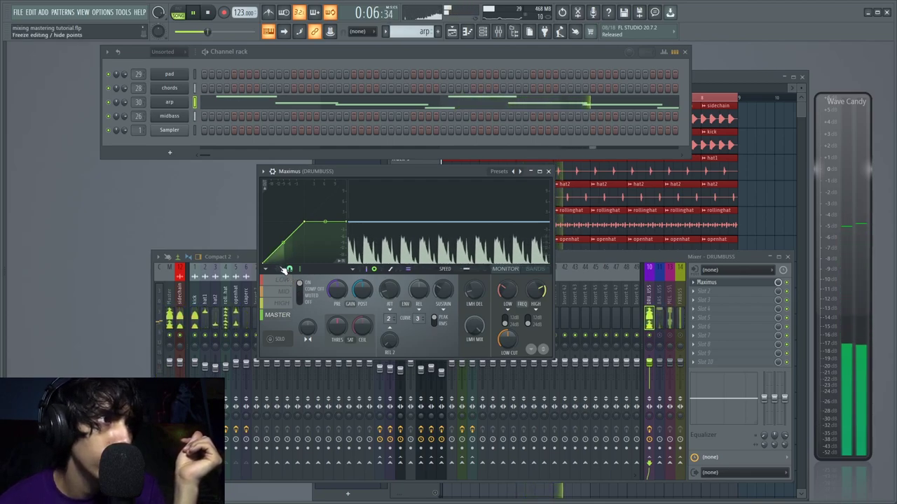
Try lowering the middle point of Maximus's master compression curve during playback, undo the change, and stop playback
{"action": "left_click_drag", "start_coordinate": [306, 222], "coordinate": [290, 259]}
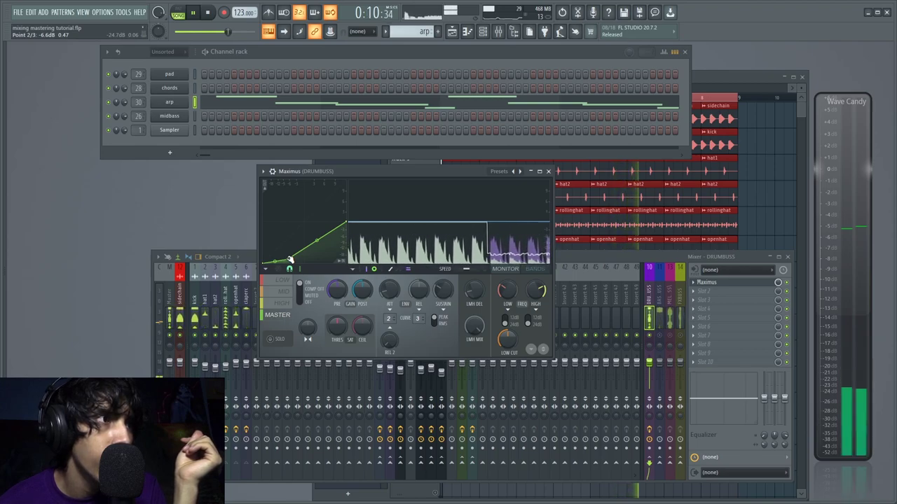
{"action": "key", "text": "ctrl+z"}
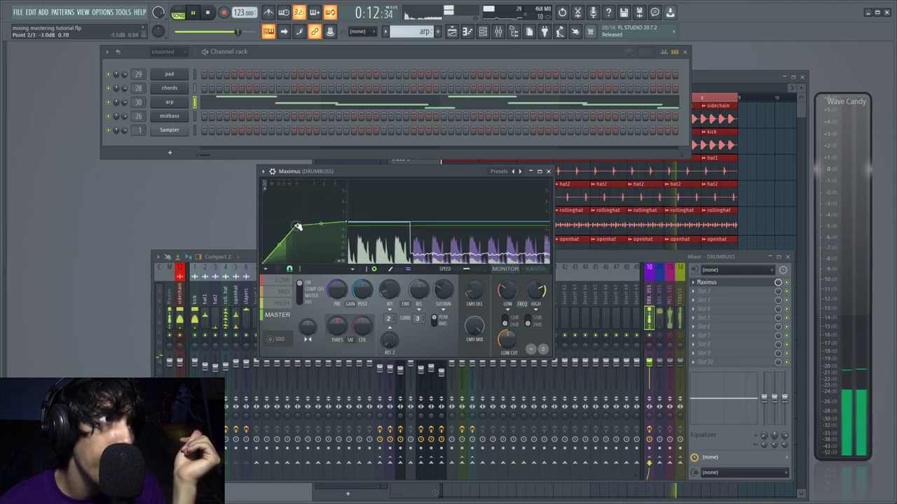
{"action": "left_click", "coordinate": [210, 15]}
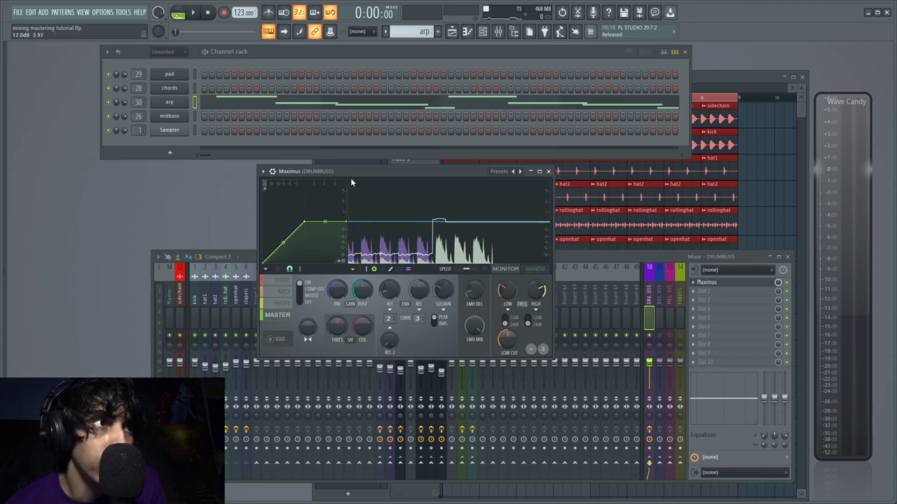
Examine the Maximus band selectors, stereo separation control and master compression graph
{"action": "left_click", "coordinate": [282, 282]}
{"action": "left_click", "coordinate": [287, 306]}
{"action": "left_click", "coordinate": [288, 314]}
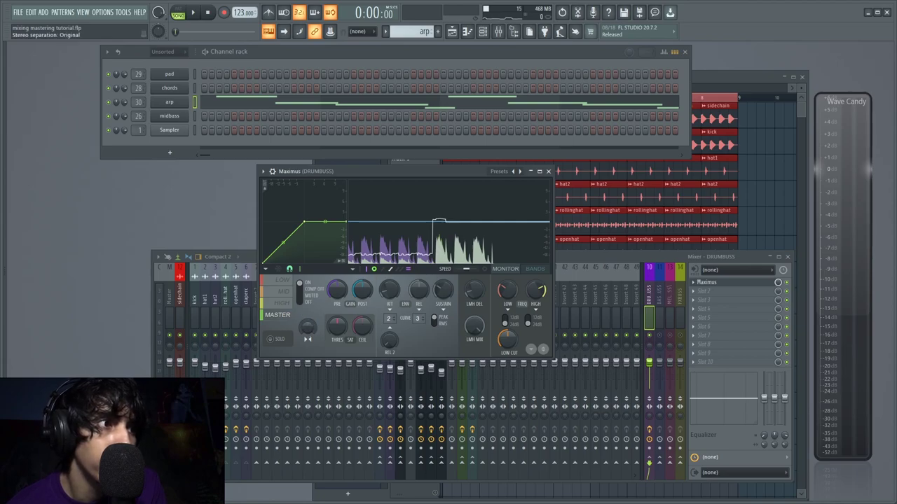
{"action": "right_click", "coordinate": [307, 329]}
{"action": "left_click", "coordinate": [315, 333]}
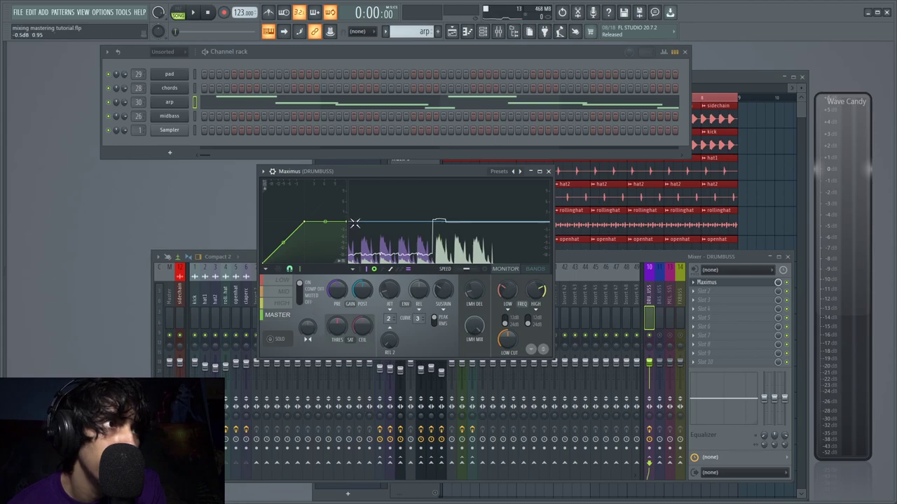
{"action": "left_click_drag", "start_coordinate": [346, 221], "coordinate": [283, 226]}
{"action": "right_click", "coordinate": [283, 226]}
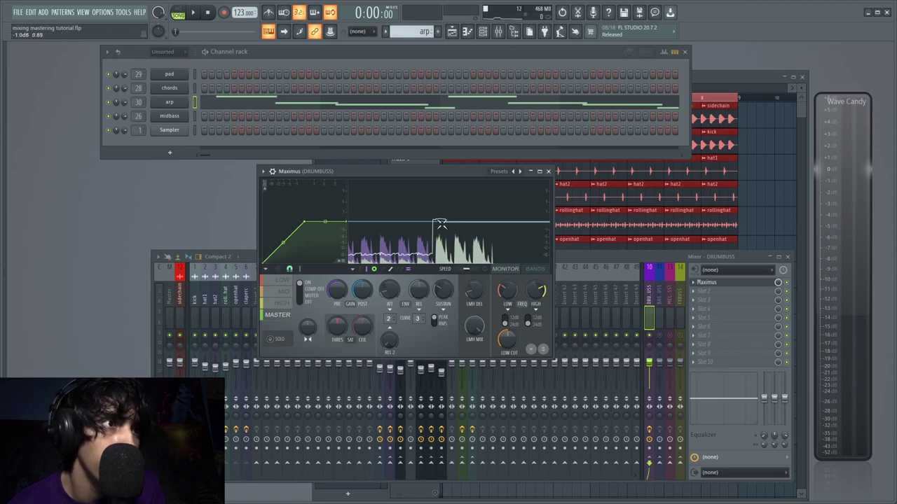
Try several positions for the middle point of the master compression curve with playback, ending at -11.2 dB horizontally and -8.7 dB vertically
{"action": "key", "text": "space"}
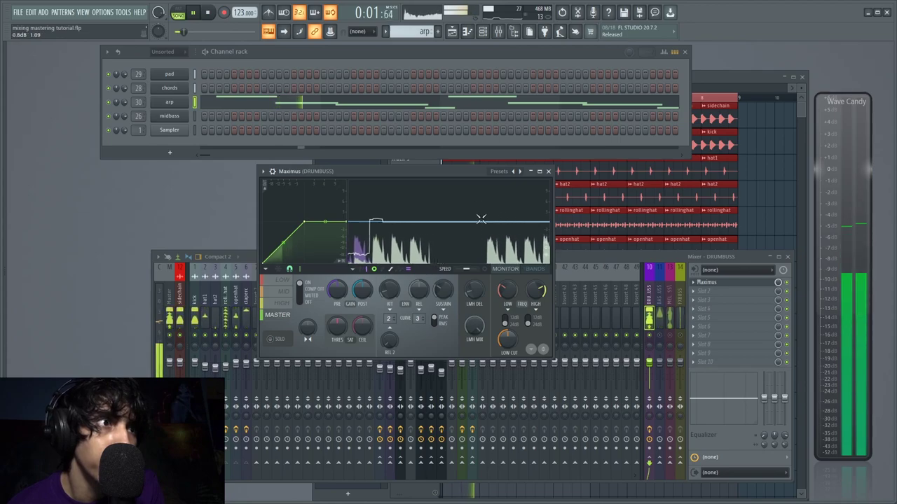
{"action": "left_click_drag", "start_coordinate": [306, 222], "coordinate": [296, 243]}
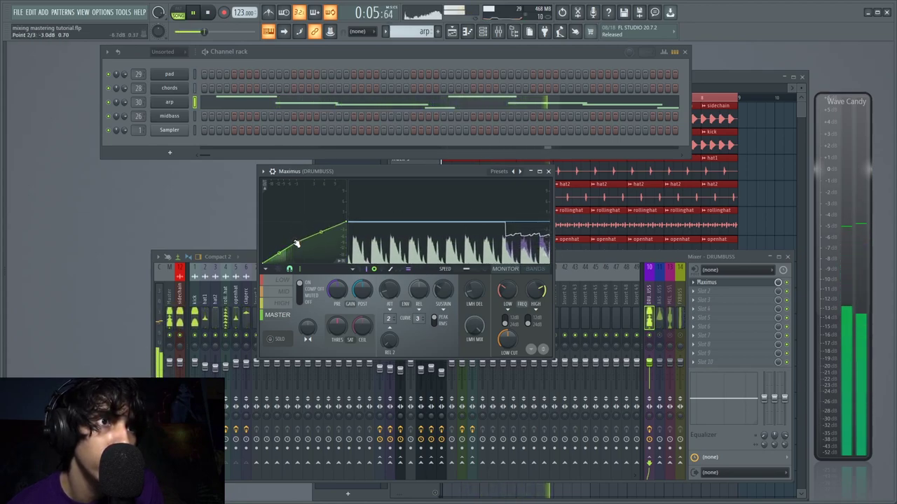
{"action": "key", "text": "space"}
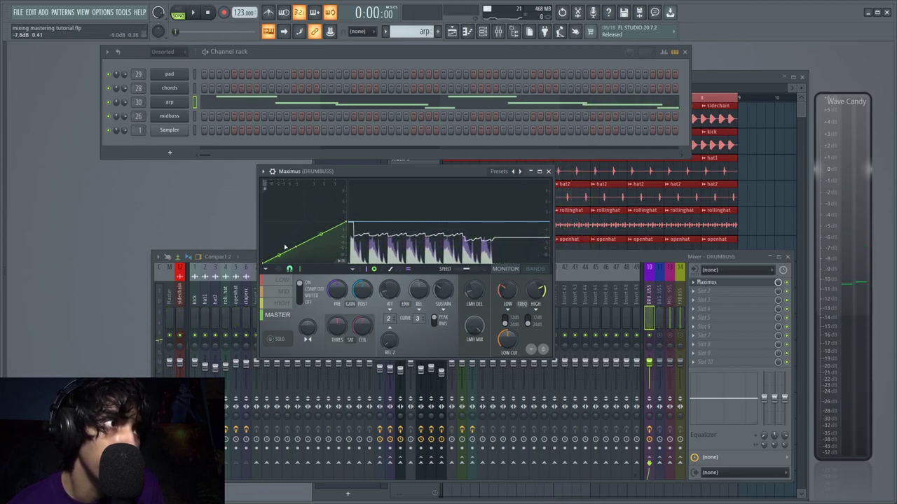
{"action": "left_click_drag", "start_coordinate": [297, 247], "coordinate": [279, 238]}
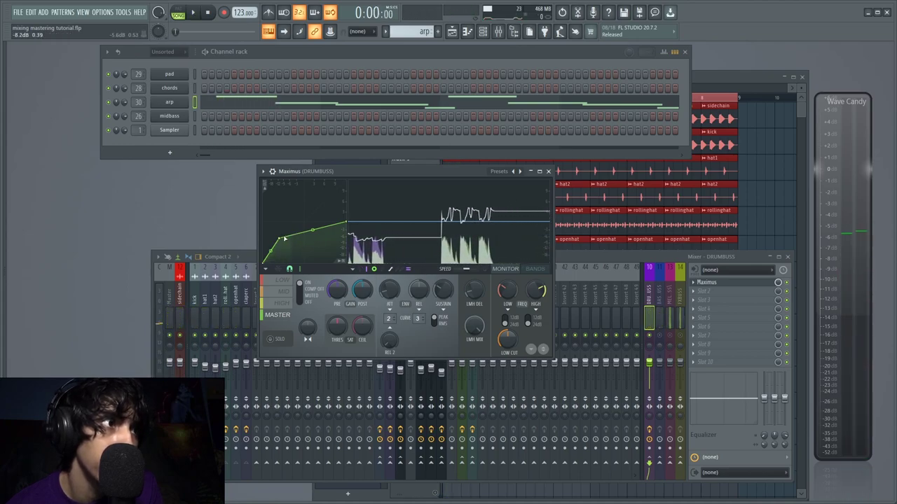
{"action": "left_click_drag", "start_coordinate": [280, 237], "coordinate": [285, 240]}
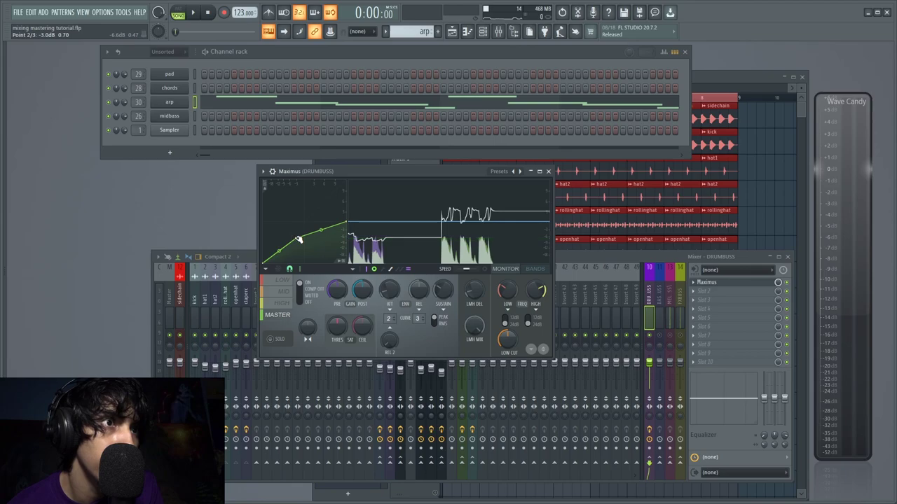
{"action": "key", "text": "space"}
{"action": "left_click_drag", "start_coordinate": [295, 241], "coordinate": [280, 244]}
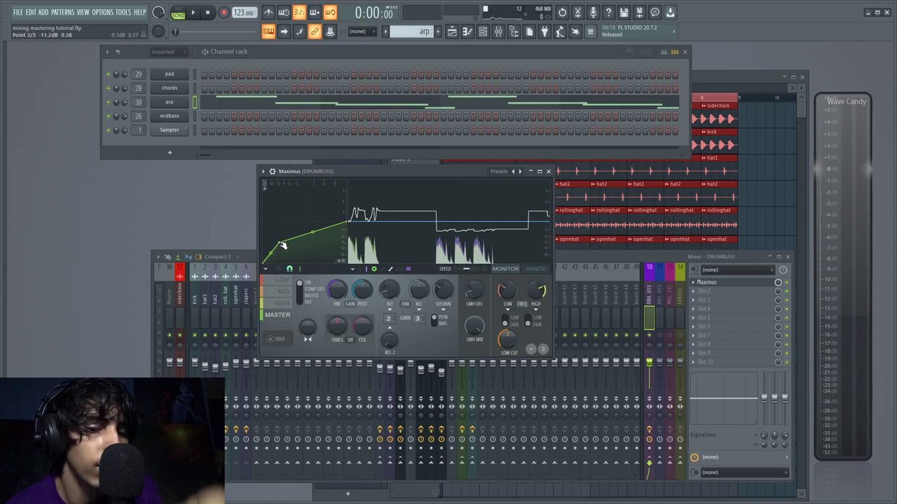
Look through the separate frequency bands in Maximus and return to the master band's curve
{"action": "left_click", "coordinate": [281, 291]}
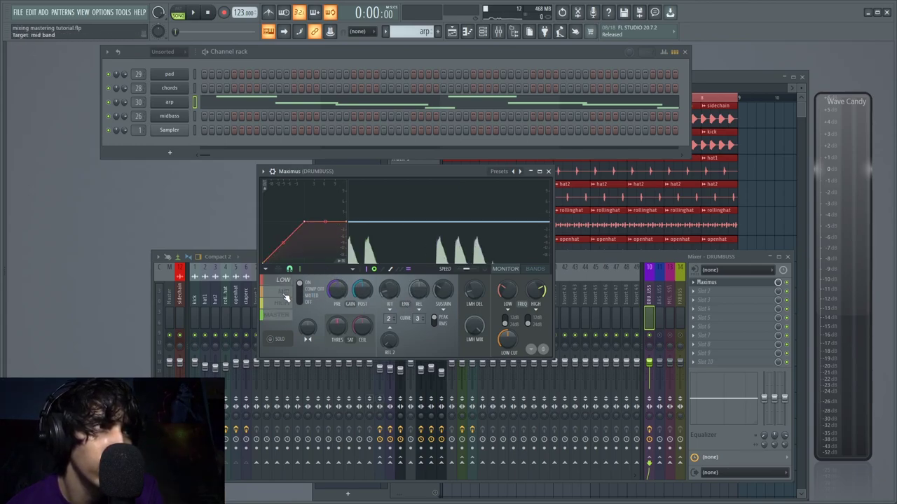
{"action": "left_click", "coordinate": [284, 304]}
{"action": "left_click", "coordinate": [285, 317]}
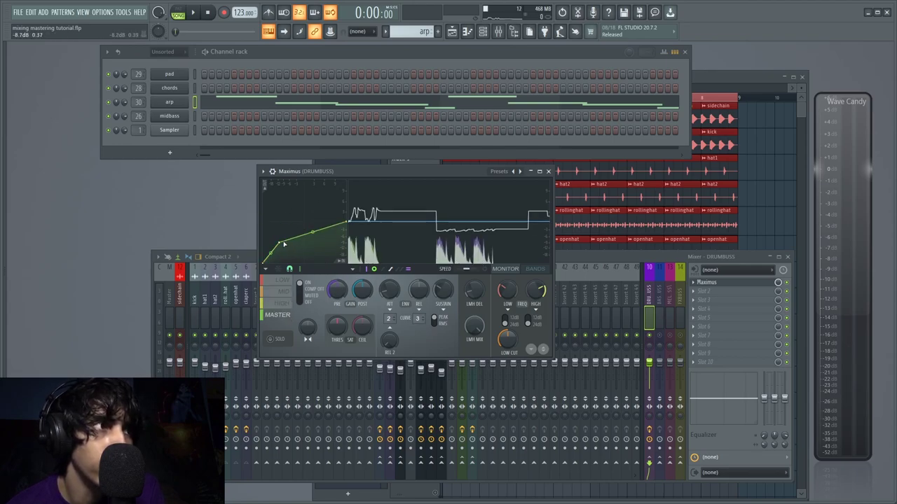
{"action": "left_click_drag", "start_coordinate": [284, 243], "coordinate": [287, 239]}
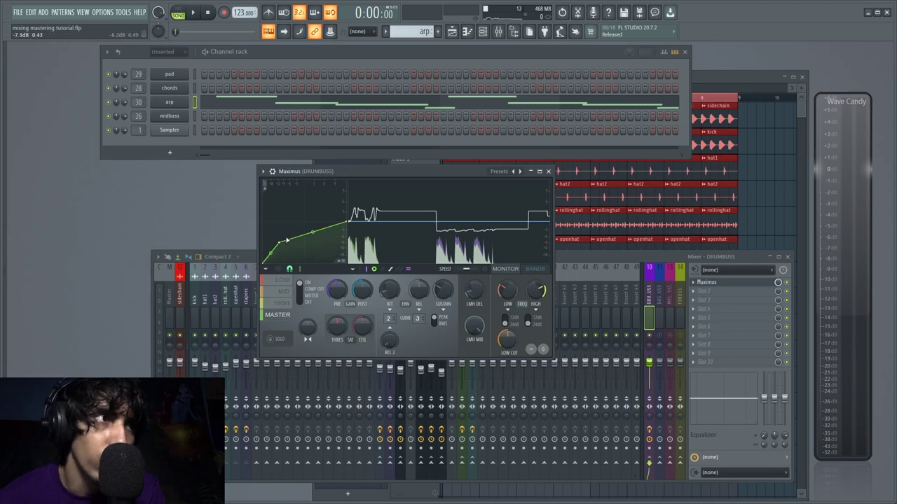
Lower the master compression curve's middle point along the diagonal during playback, giving a gentler slope above it, and compare with compression off
{"action": "key", "text": "space"}
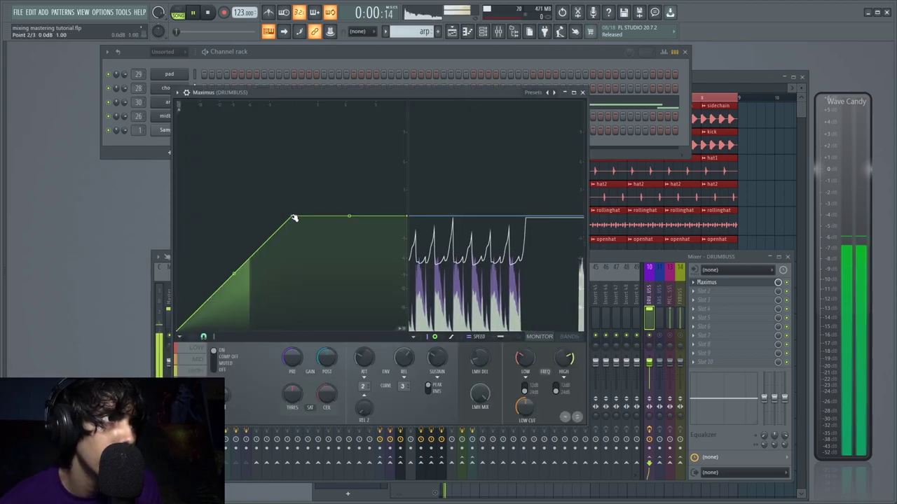
{"action": "left_click_drag", "start_coordinate": [292, 217], "coordinate": [240, 272]}
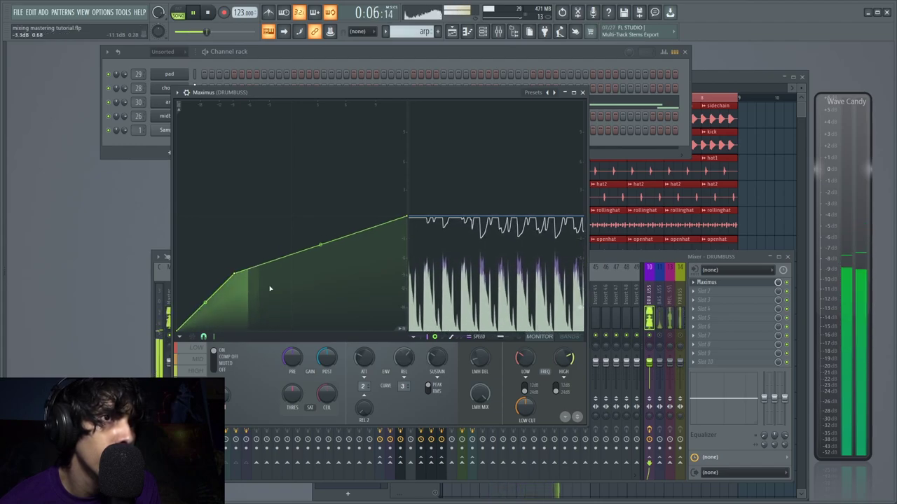
{"action": "left_click", "coordinate": [217, 356]}
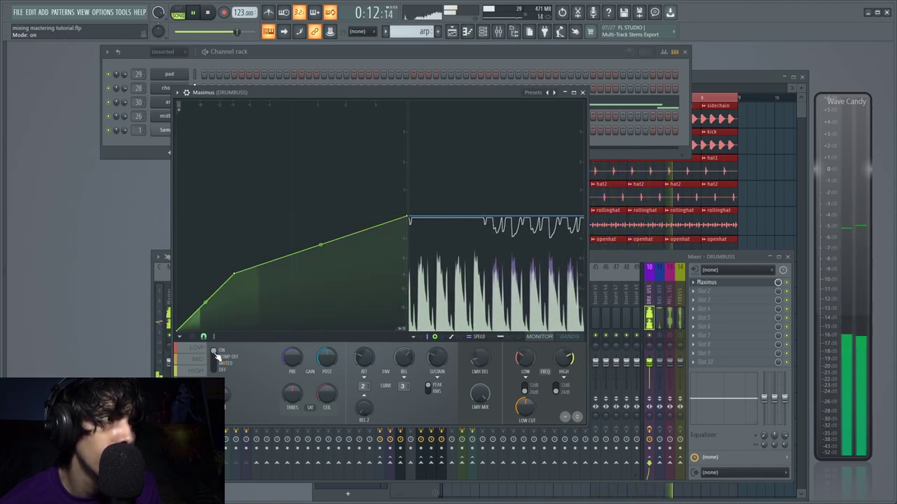
{"action": "key", "text": "space"}
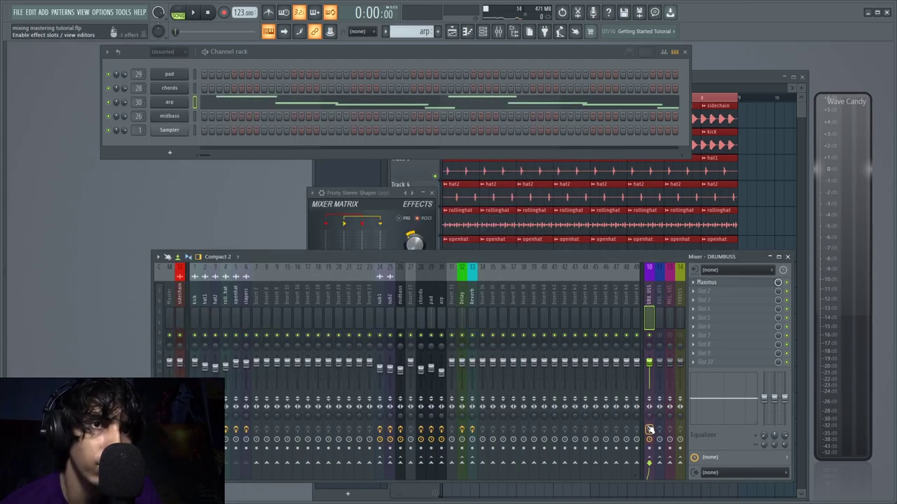
Play the song and compare its level on the Wave Candy meter with DRUMBUSS's Maximus master compression off and on
{"action": "key", "text": "space"}
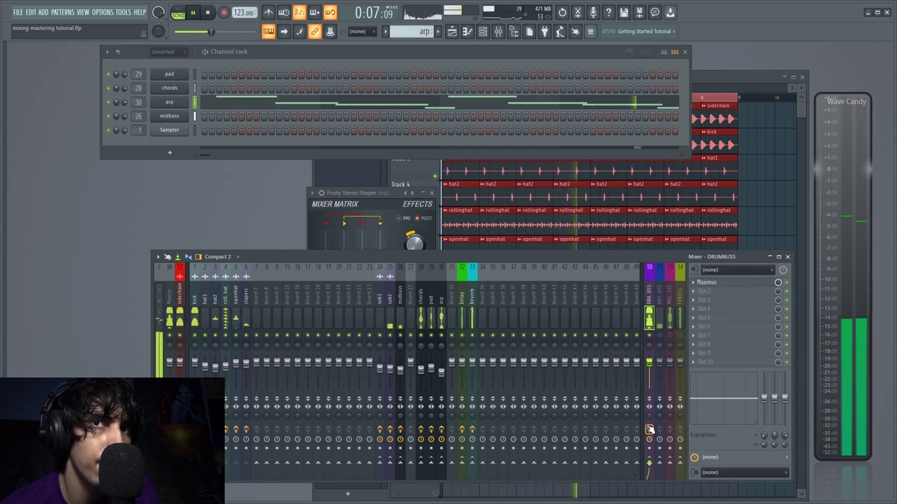
{"action": "key", "text": "space"}
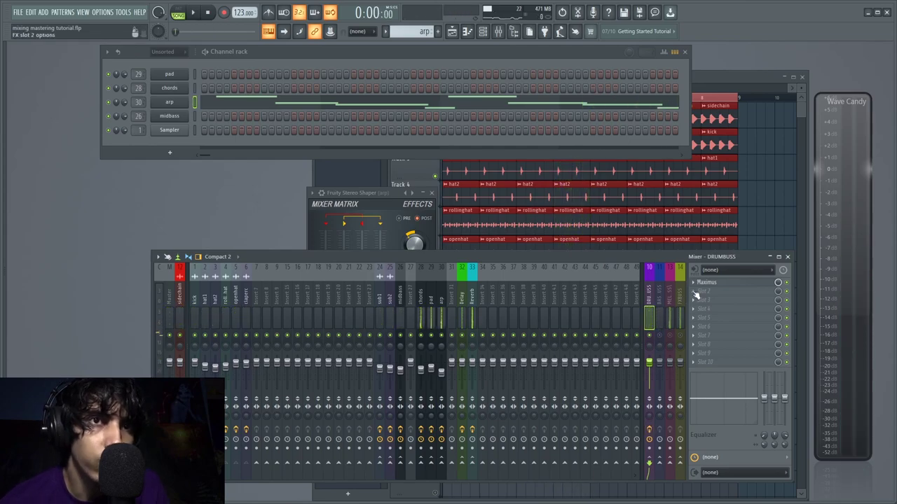
{"action": "left_click", "coordinate": [694, 281]}
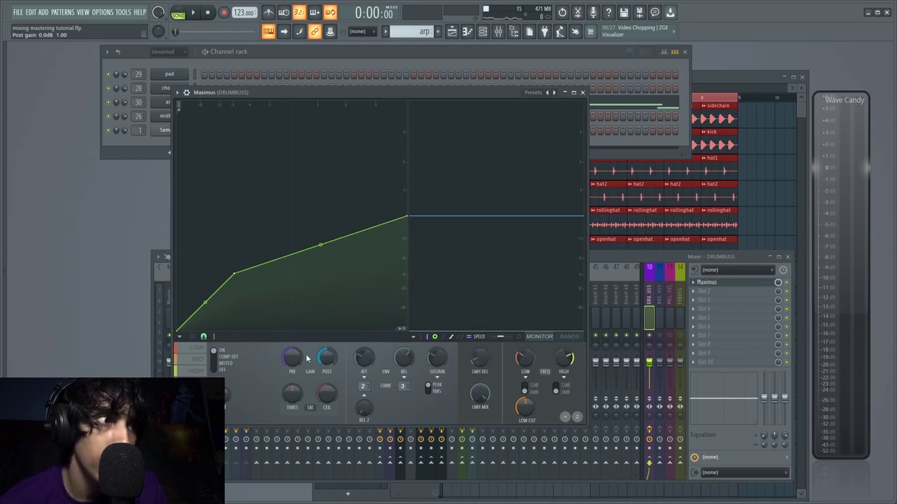
{"action": "left_click", "coordinate": [216, 358]}
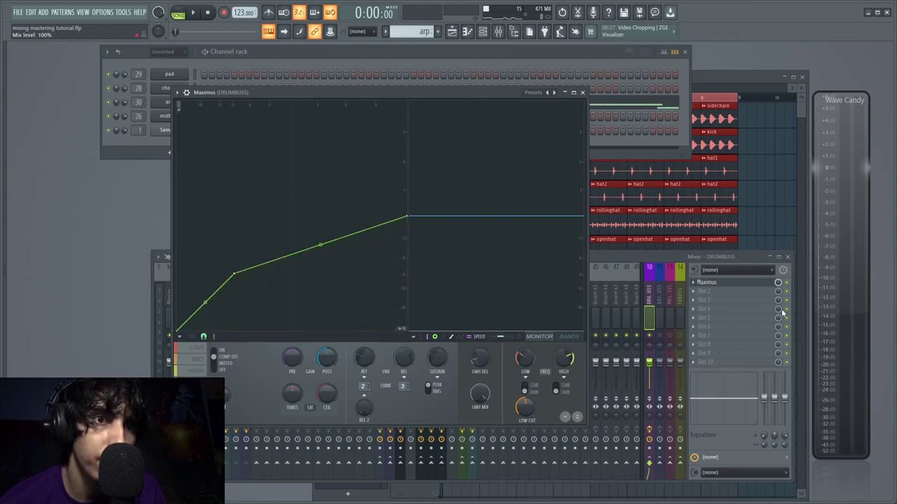
{"action": "key", "text": "space"}
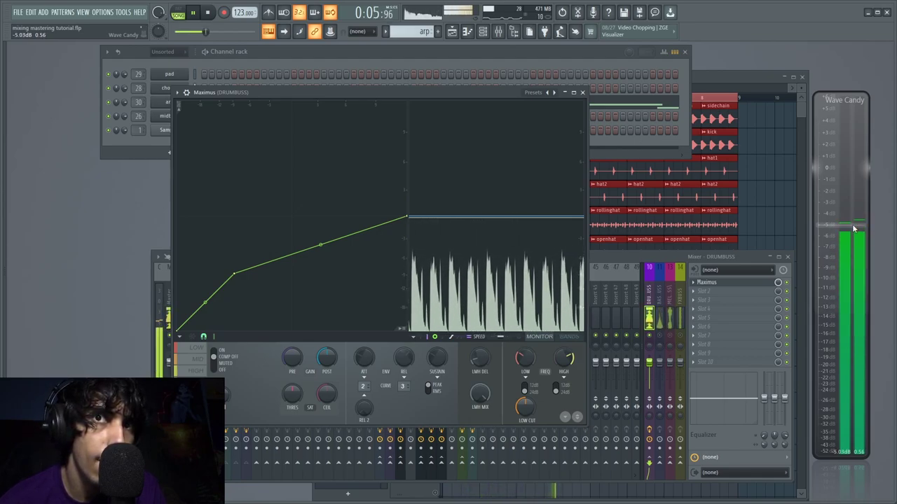
{"action": "key", "text": "space"}
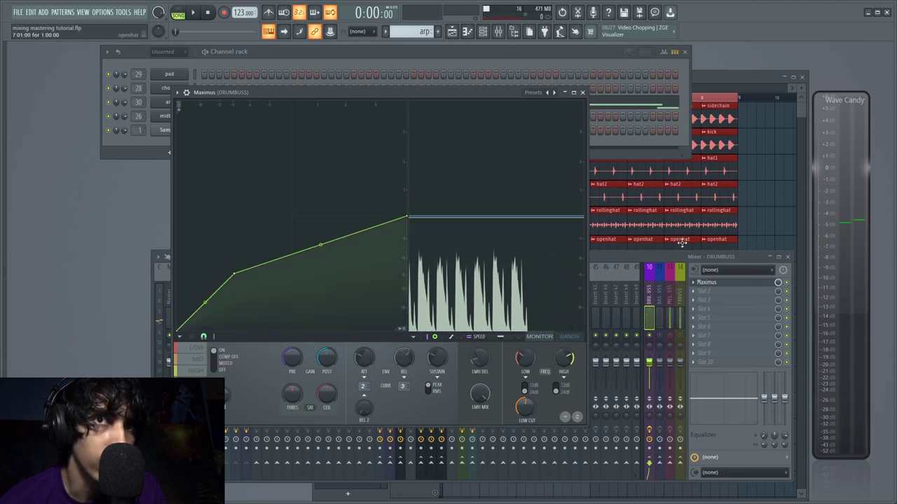
{"action": "key", "text": "space"}
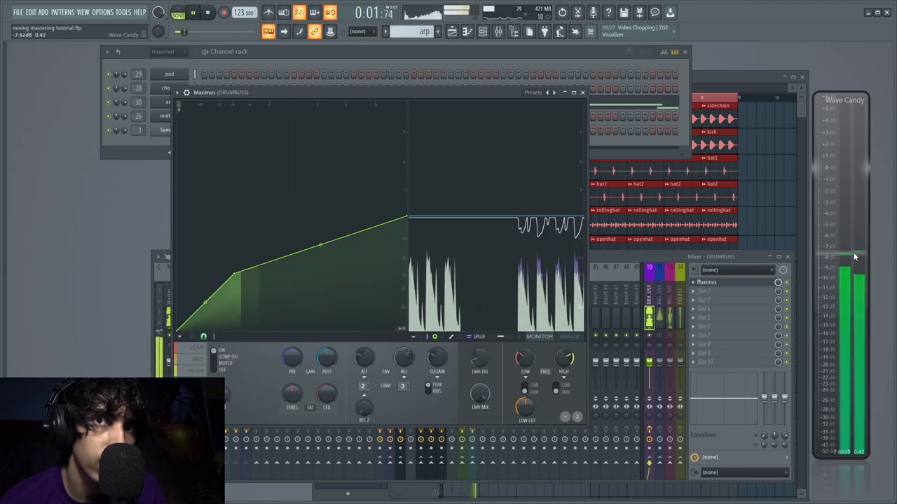
Set the master post gain in DRUMBUSS's Maximus to about 4.1 dB and play the song to check the level
{"action": "key", "text": "space"}
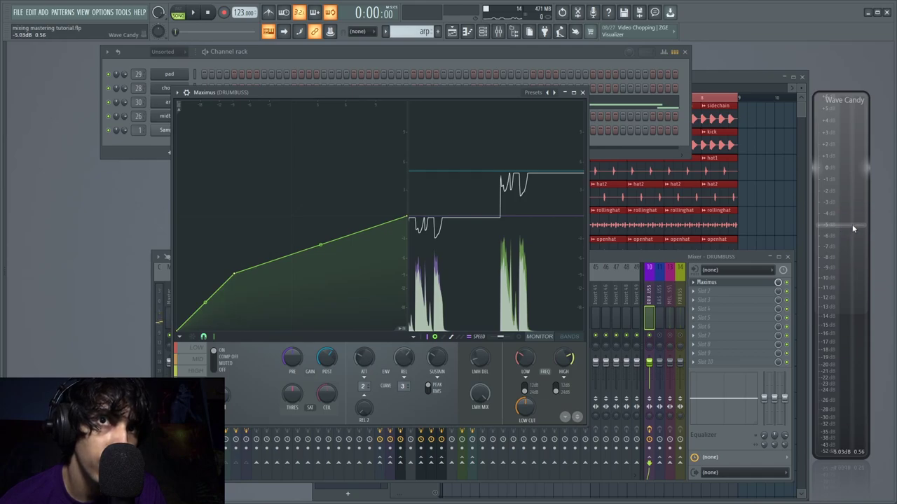
{"action": "left_click_drag", "start_coordinate": [326, 357], "coordinate": [325, 350]}
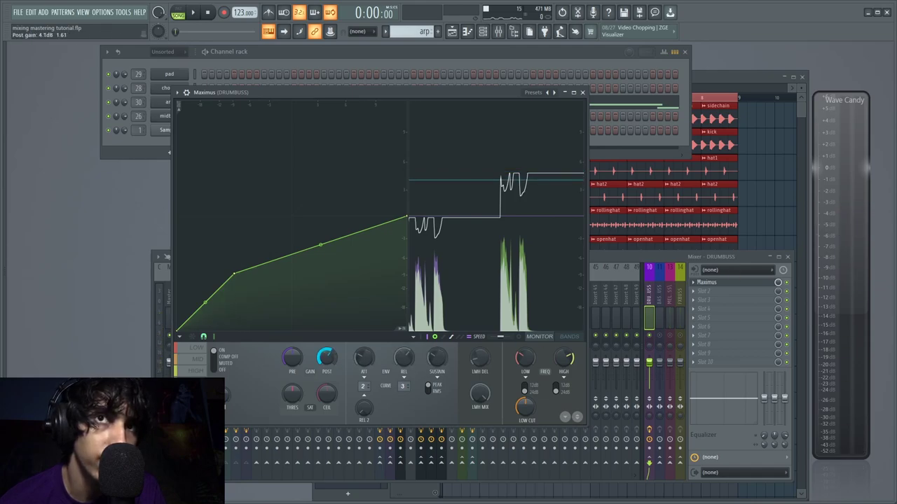
{"action": "key", "text": "space"}
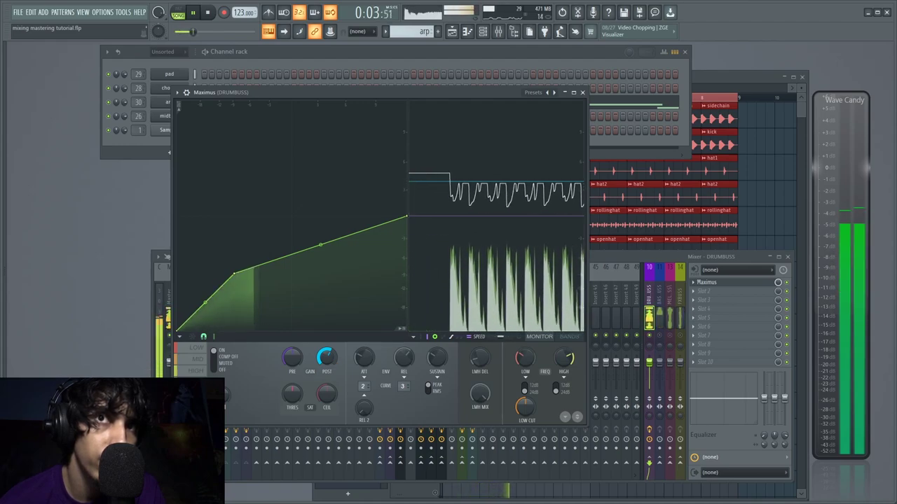
{"action": "key", "text": "space"}
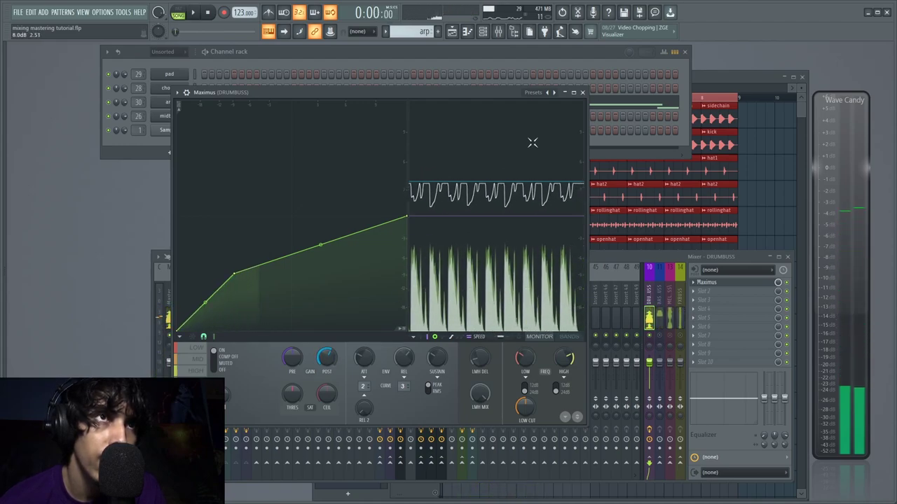
Play the song and compare DRUMBUSS's level on the Wave Candy meter with its effect slots disabled and enabled
{"action": "left_click", "coordinate": [582, 93]}
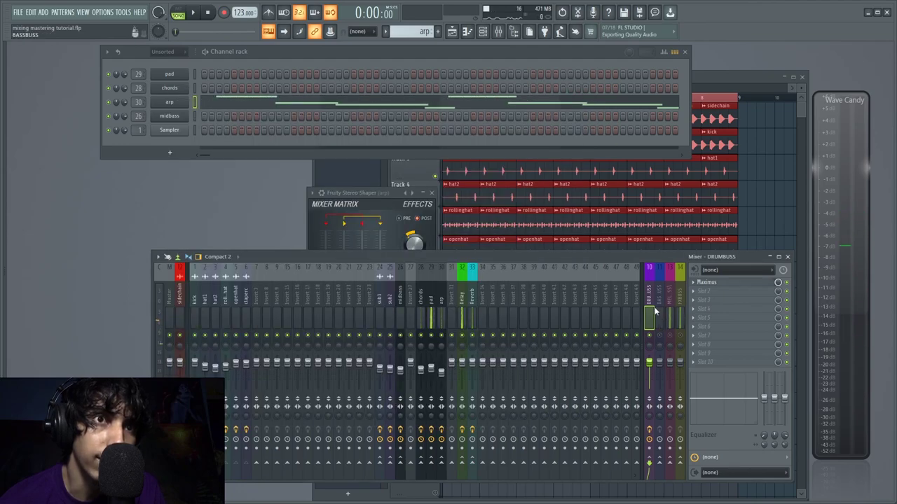
{"action": "left_click", "coordinate": [649, 430]}
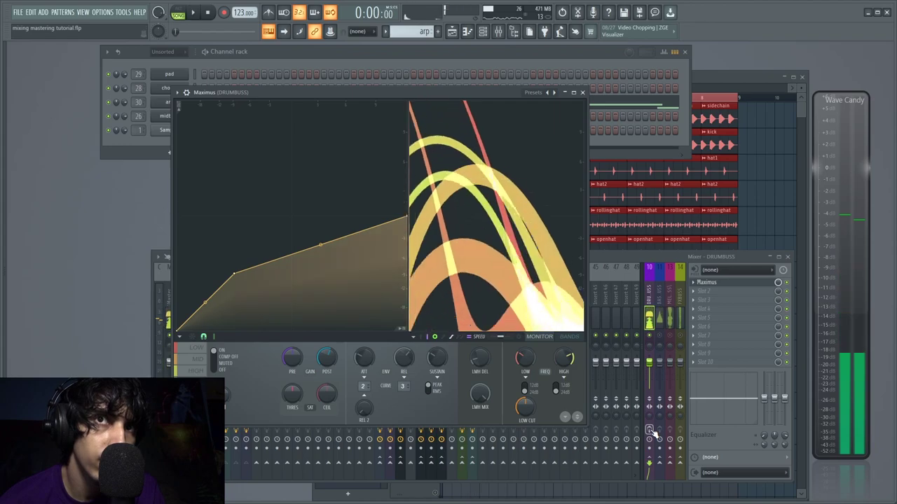
{"action": "key", "text": "space"}
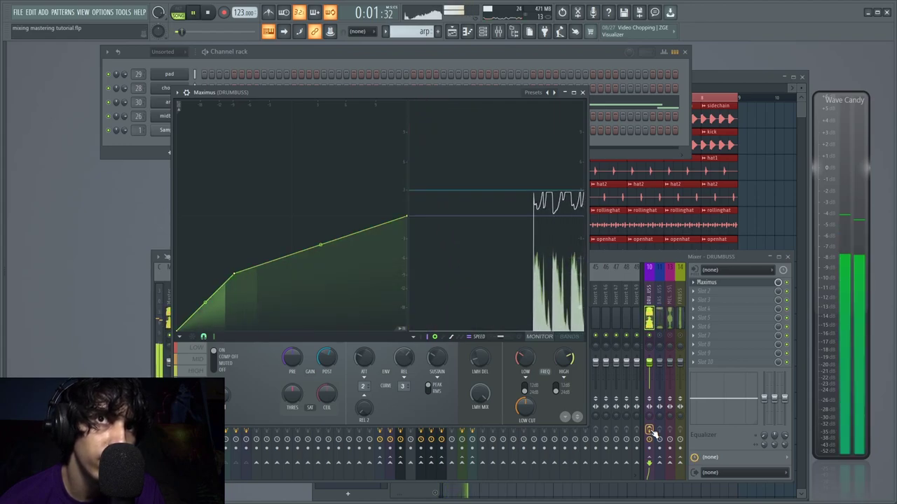
{"action": "key", "text": "space"}
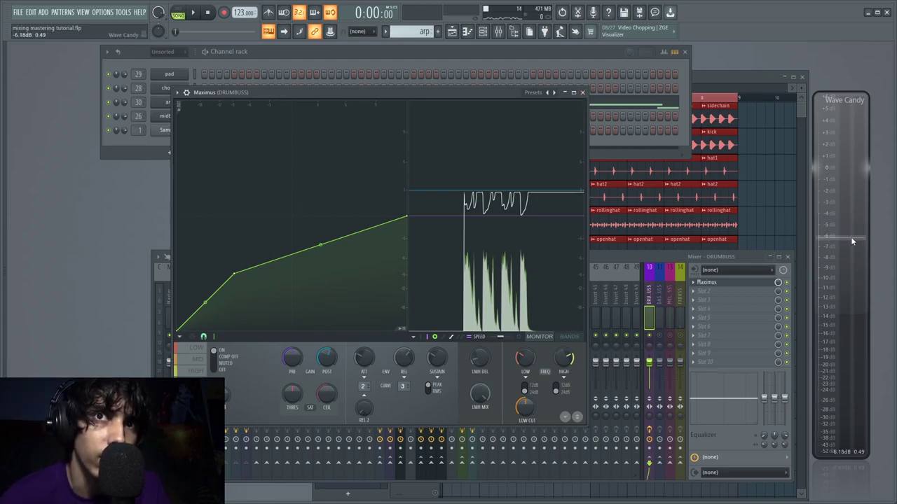
{"action": "key", "text": "space"}
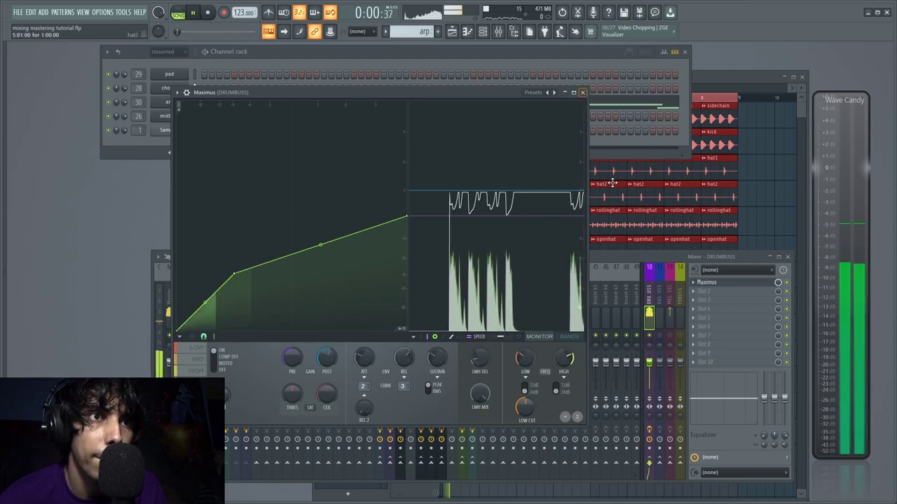
{"action": "left_click", "coordinate": [619, 262]}
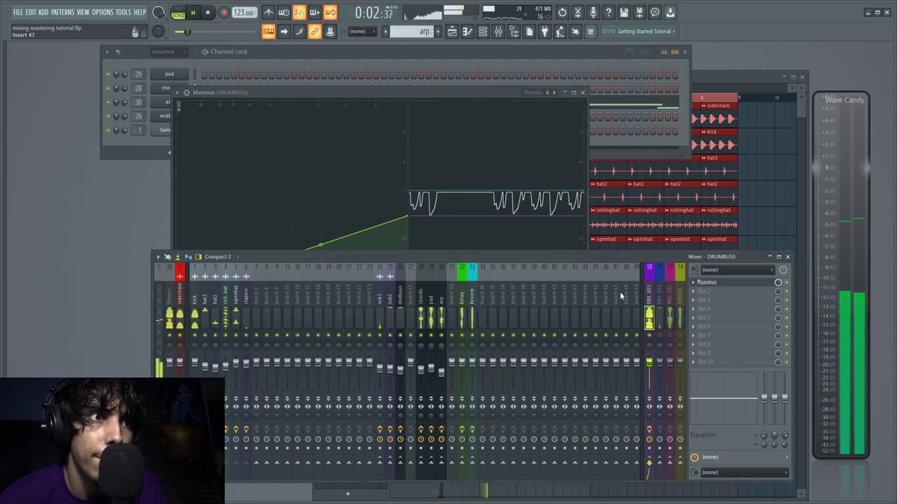
{"action": "left_click", "coordinate": [649, 429]}
{"action": "left_click", "coordinate": [649, 429]}
{"action": "key", "text": "space"}
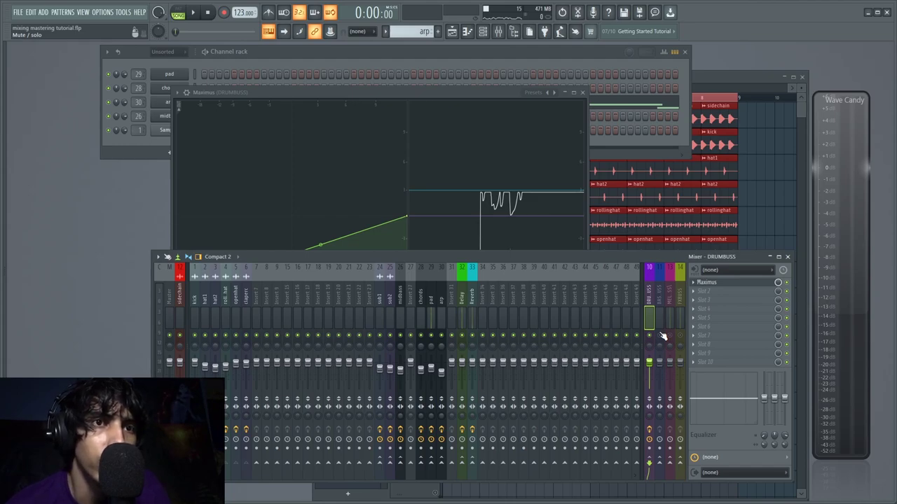
Play BASSBUSS on its own and load Maximus into its first effect slot
{"action": "key", "text": "space"}
{"action": "left_click", "coordinate": [659, 329]}
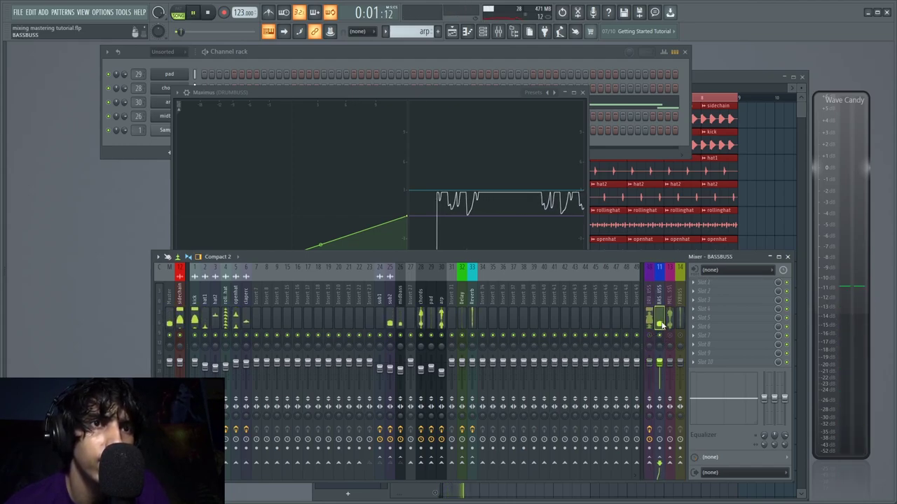
{"action": "left_click", "coordinate": [710, 284]}
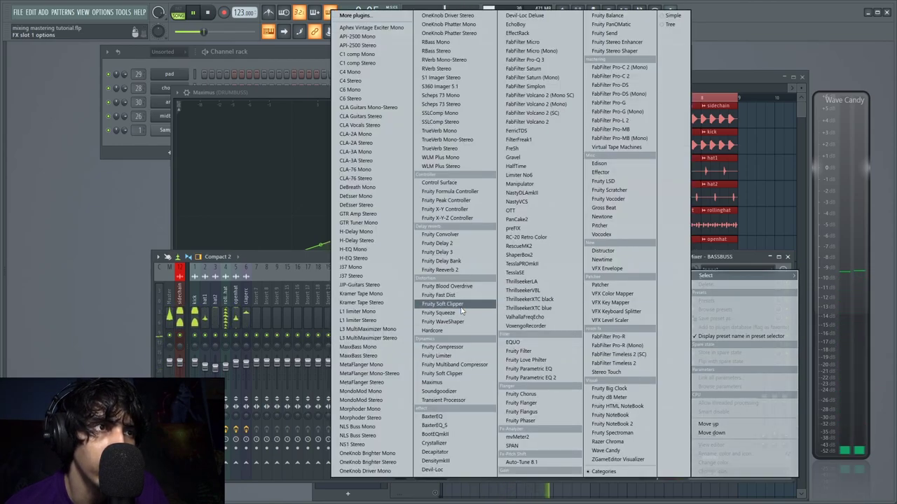
{"action": "left_click", "coordinate": [440, 382]}
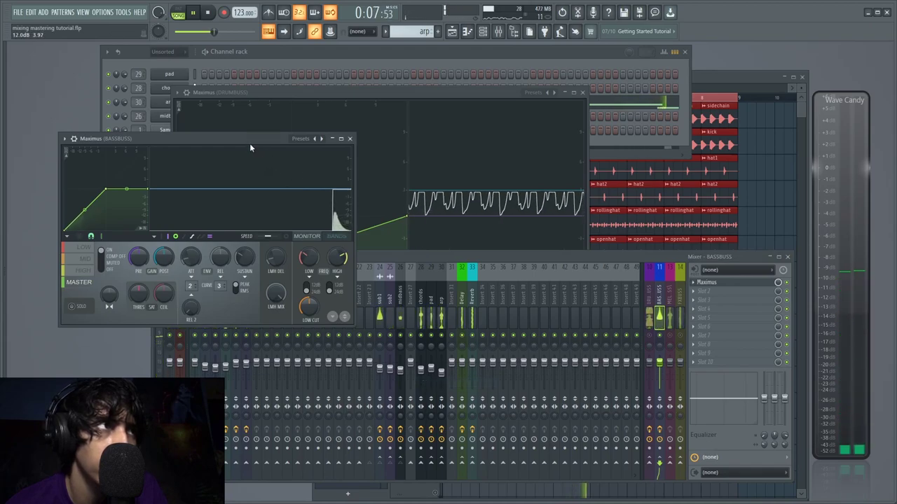
{"action": "left_click_drag", "start_coordinate": [250, 144], "coordinate": [518, 183]}
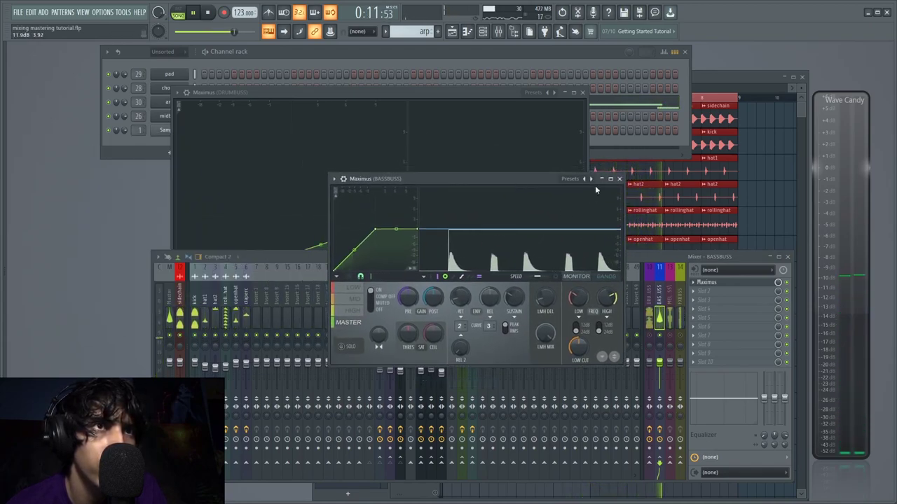
{"action": "left_click_drag", "start_coordinate": [539, 175], "coordinate": [426, 70]}
{"action": "key", "text": "space"}
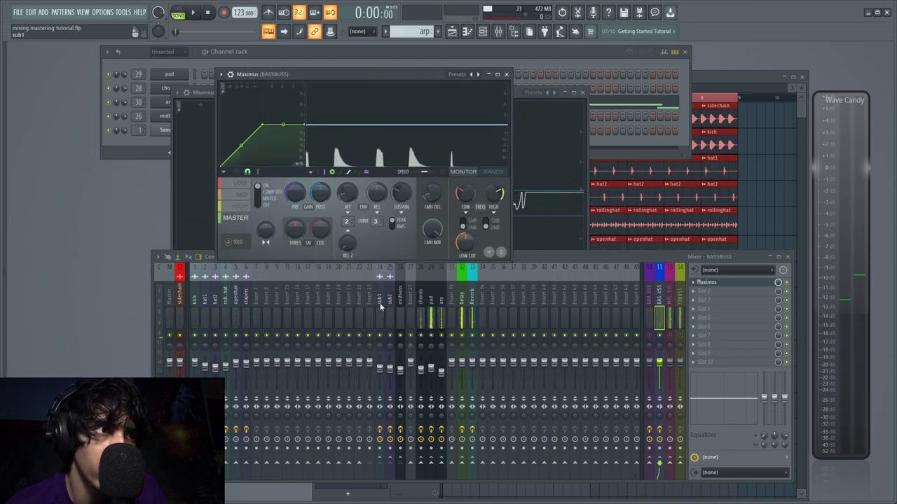
Merge the stereo image of the sub1 and sub2 tracks with their stereo separation, leaving midbass as it is
{"action": "left_click", "coordinate": [389, 319]}
{"action": "left_click", "coordinate": [378, 327]}
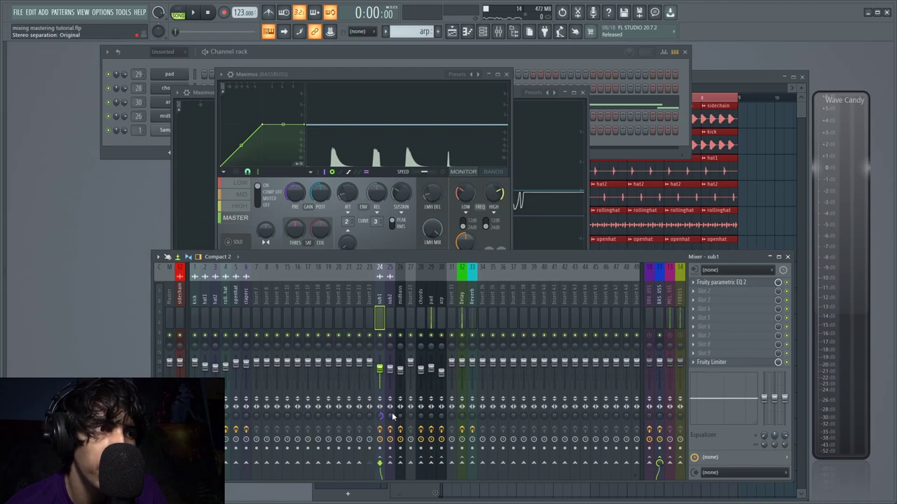
{"action": "left_click_drag", "start_coordinate": [390, 417], "coordinate": [391, 354]}
{"action": "left_click", "coordinate": [400, 319]}
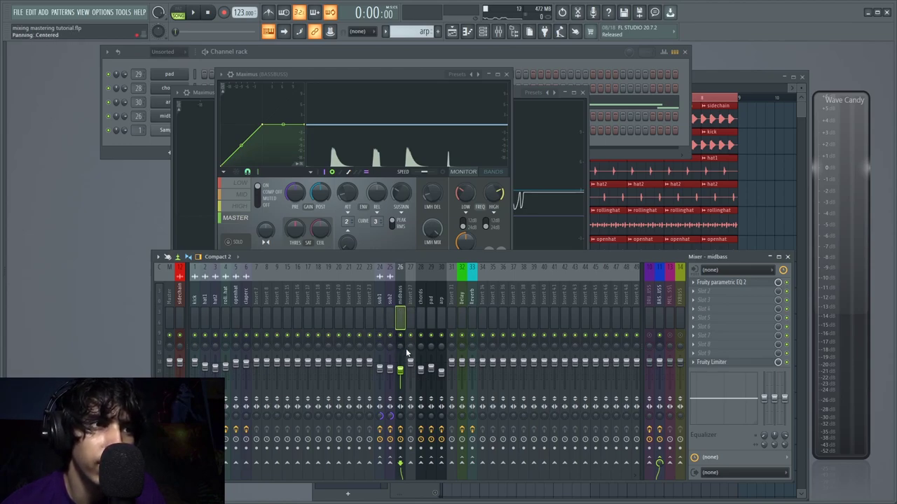
During playback, add a point to the master compression curve in BASSBUSS's Maximus and lower the knee above it to form a gentler slope
{"action": "key", "text": "space"}
{"action": "left_click", "coordinate": [657, 340]}
{"action": "left_click", "coordinate": [738, 284]}
{"action": "left_click", "coordinate": [740, 284]}
{"action": "left_click_drag", "start_coordinate": [360, 76], "coordinate": [441, 228]}
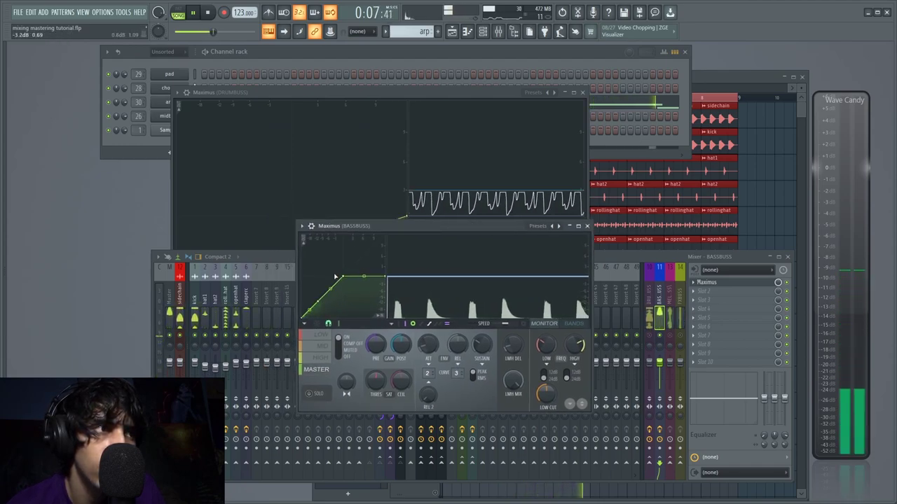
{"action": "left_click_drag", "start_coordinate": [344, 275], "coordinate": [344, 299]}
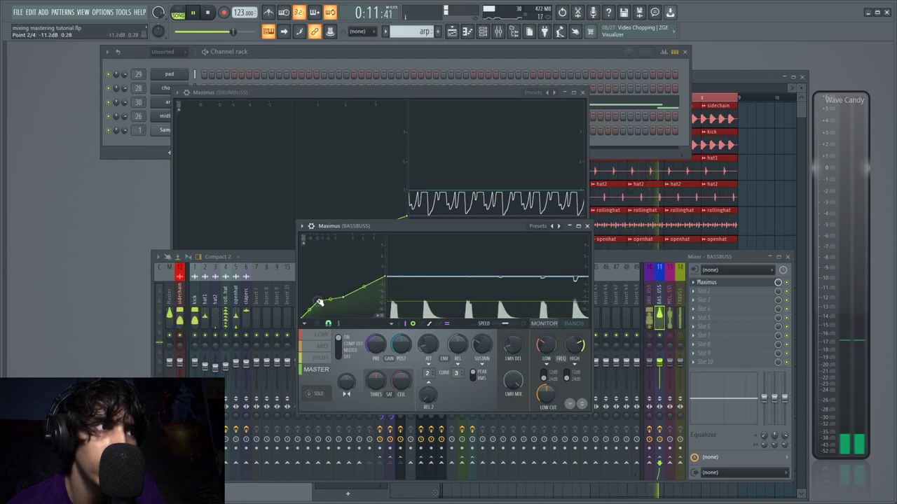
Compare BASSBUSS's level on the Wave Candy meter with Maximus's master compression off and on, and close the plugin
{"action": "left_click", "coordinate": [341, 344]}
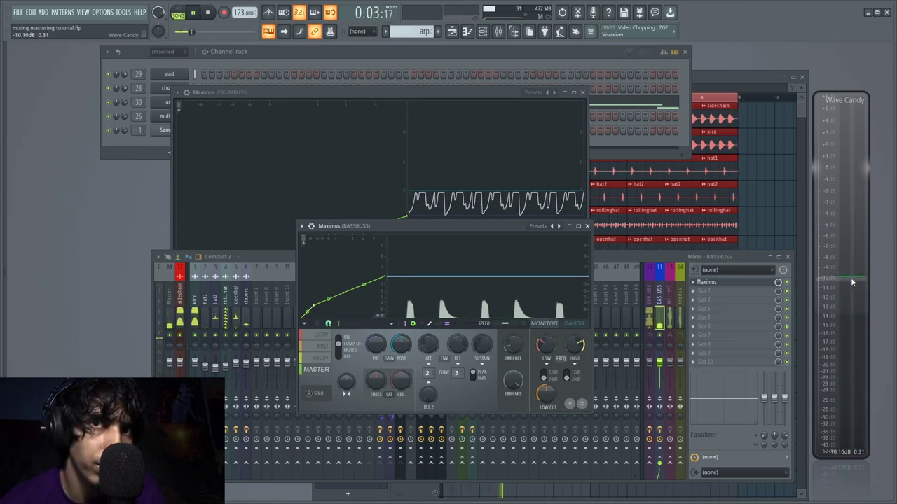
{"action": "left_click", "coordinate": [340, 339]}
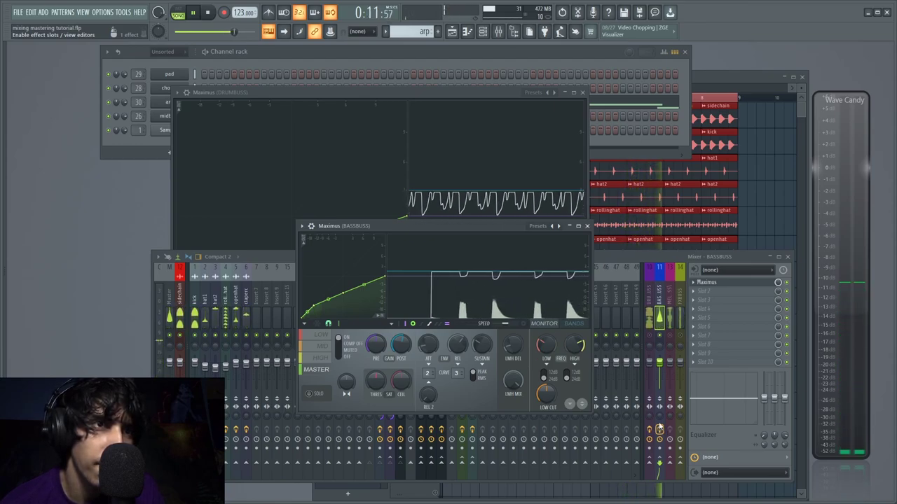
{"action": "left_click", "coordinate": [587, 227]}
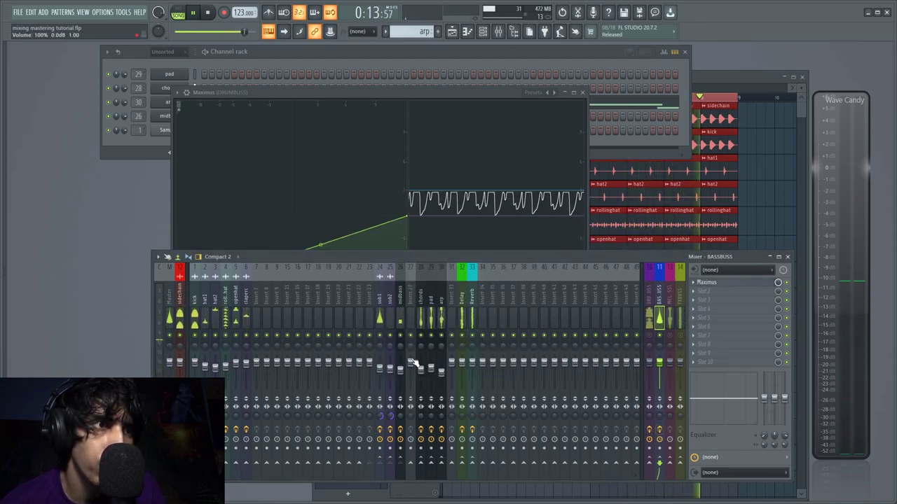
Unmute DRUMBUSS to hear it together with BASSBUSS, and mute both buss tracks
{"action": "left_click", "coordinate": [650, 336]}
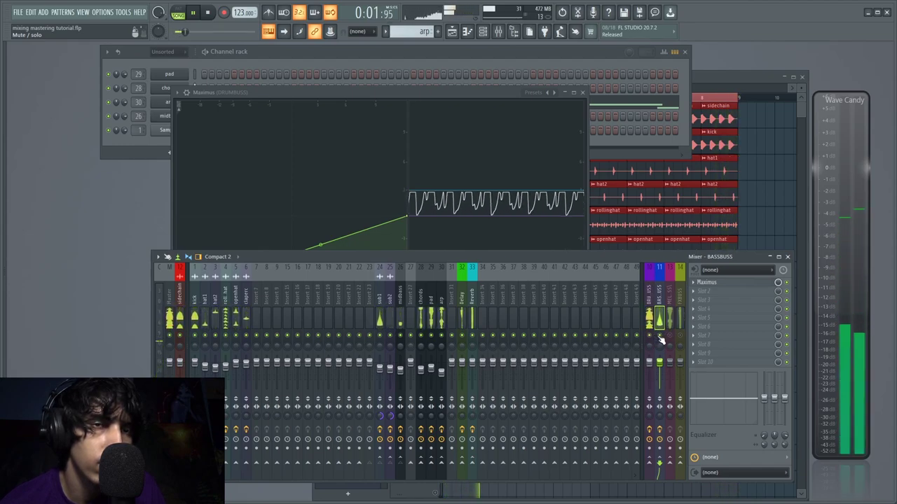
{"action": "left_click", "coordinate": [650, 337]}
{"action": "left_click", "coordinate": [659, 337]}
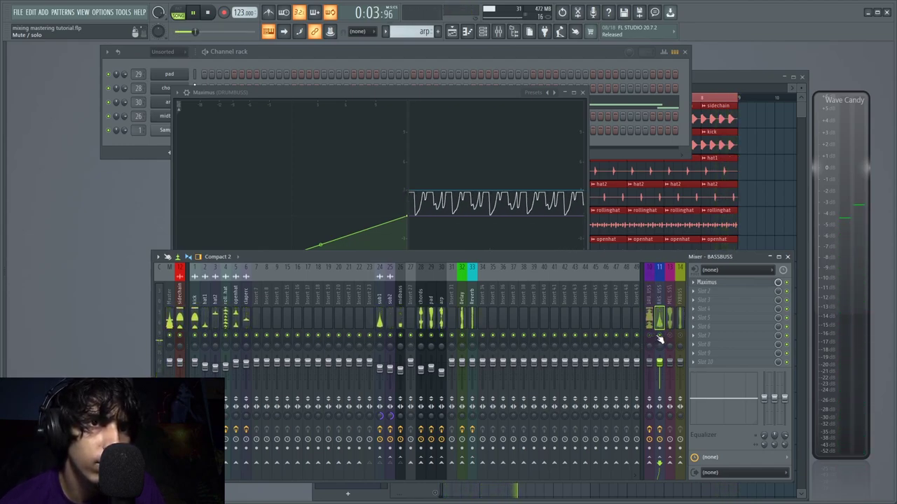
Play MELODICBUSS on its own and load Maximus into its first effect slot
{"action": "left_click", "coordinate": [670, 329]}
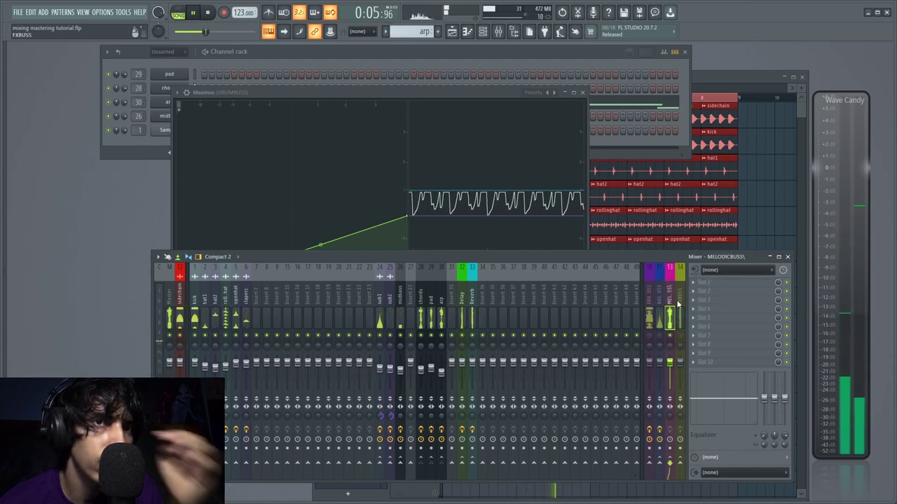
{"action": "left_click", "coordinate": [710, 283]}
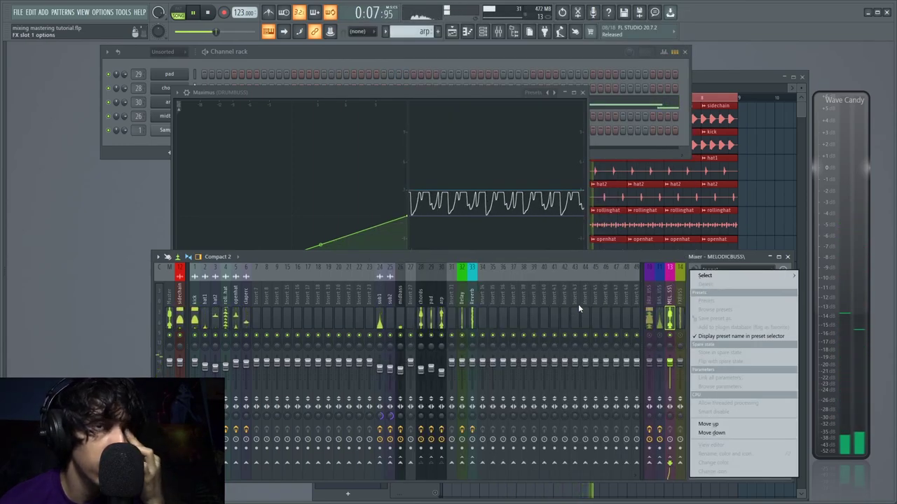
{"action": "mouse_move", "coordinate": [697, 276]}
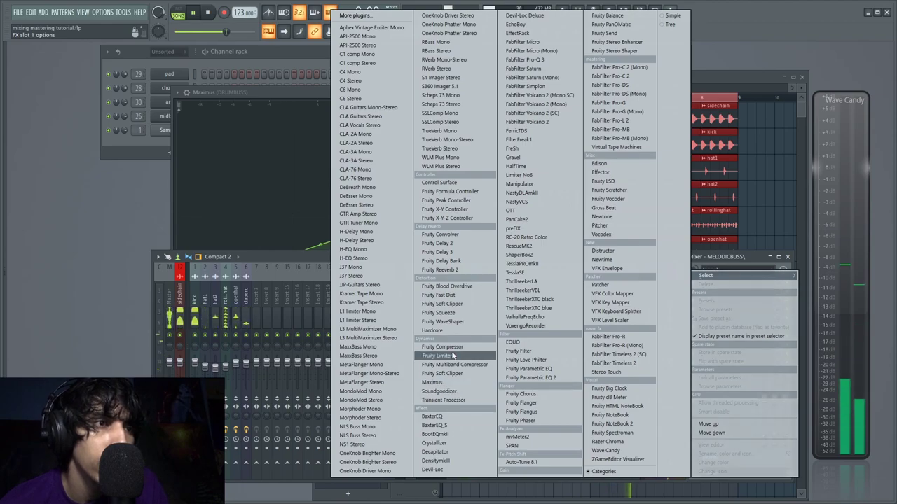
{"action": "left_click", "coordinate": [432, 382]}
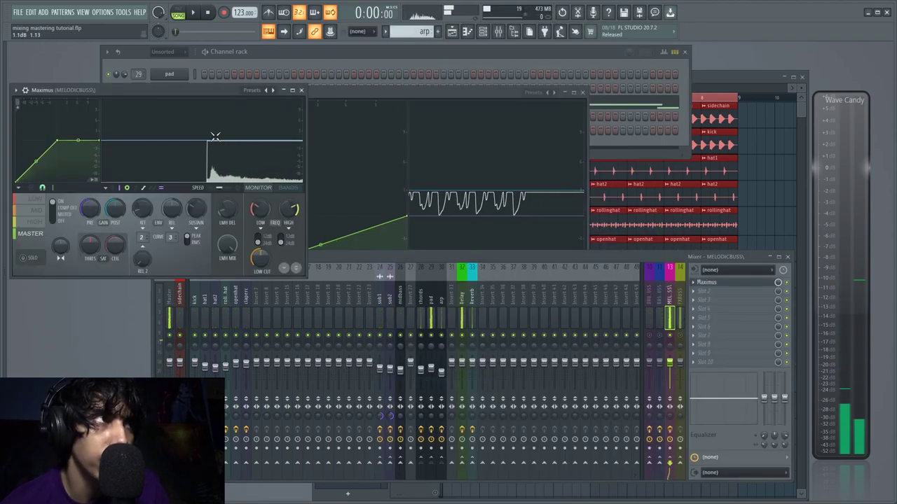
{"action": "left_click_drag", "start_coordinate": [207, 92], "coordinate": [464, 139]}
Shape the master compression curve in MELODICBUSS's Maximus into a gentler slope with an added point during playback, and enlarge the plugin window
{"action": "left_click", "coordinate": [297, 247]}
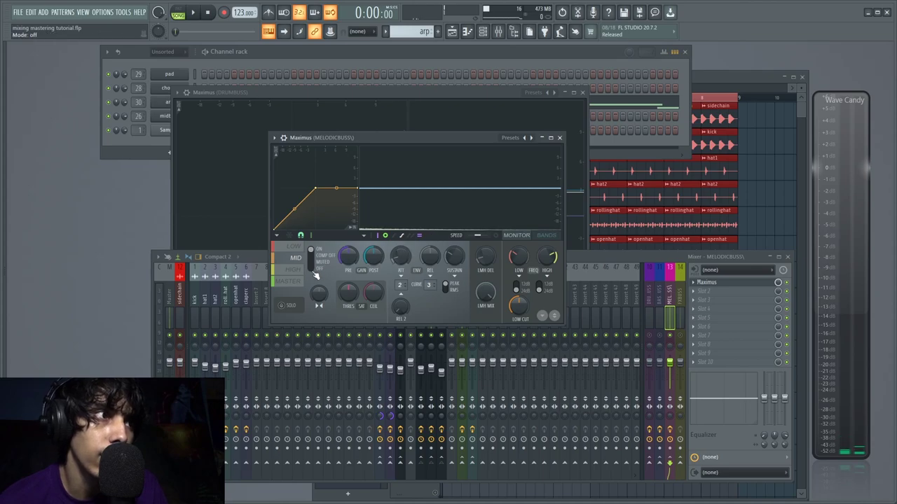
{"action": "left_click_drag", "start_coordinate": [441, 136], "coordinate": [449, 195]}
{"action": "key", "text": "space"}
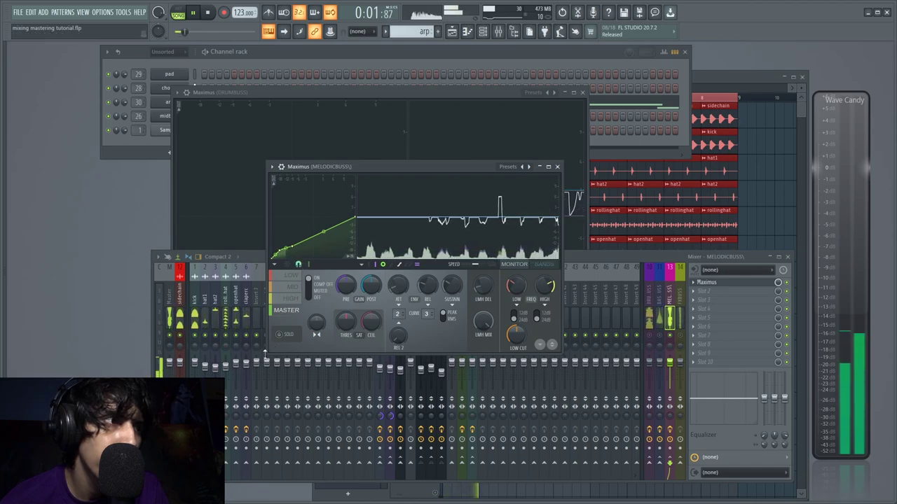
{"action": "left_click_drag", "start_coordinate": [264, 355], "coordinate": [108, 471]}
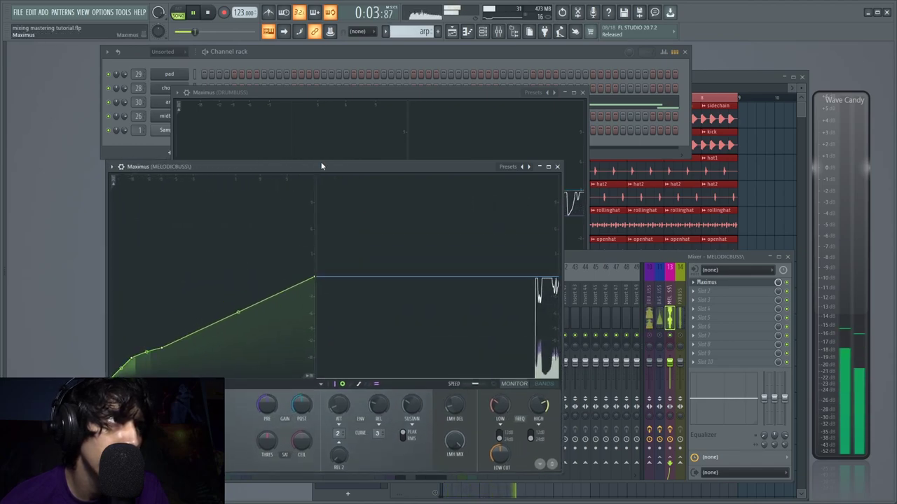
{"action": "left_click_drag", "start_coordinate": [322, 166], "coordinate": [457, 128]}
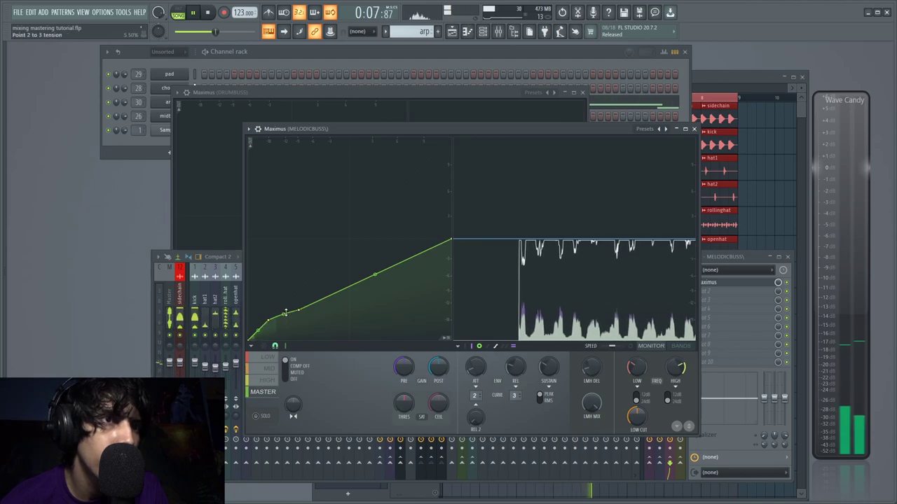
{"action": "left_click", "coordinate": [718, 259]}
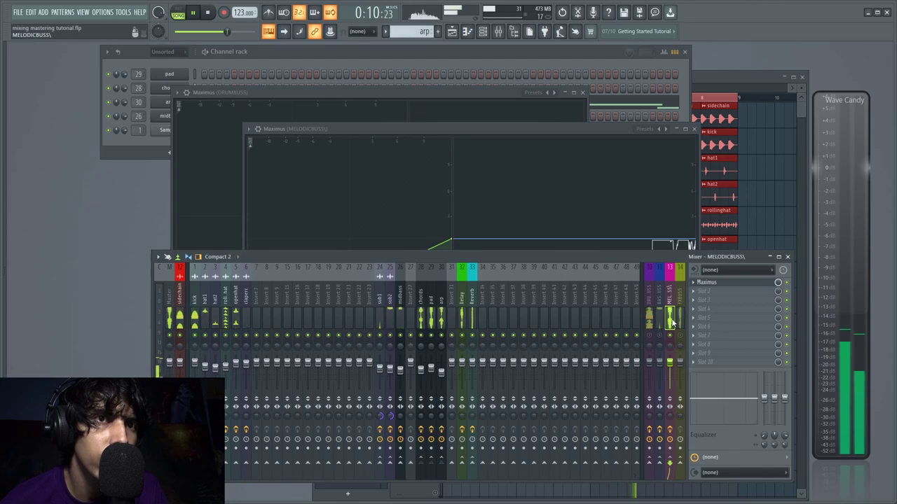
{"action": "left_click", "coordinate": [709, 286]}
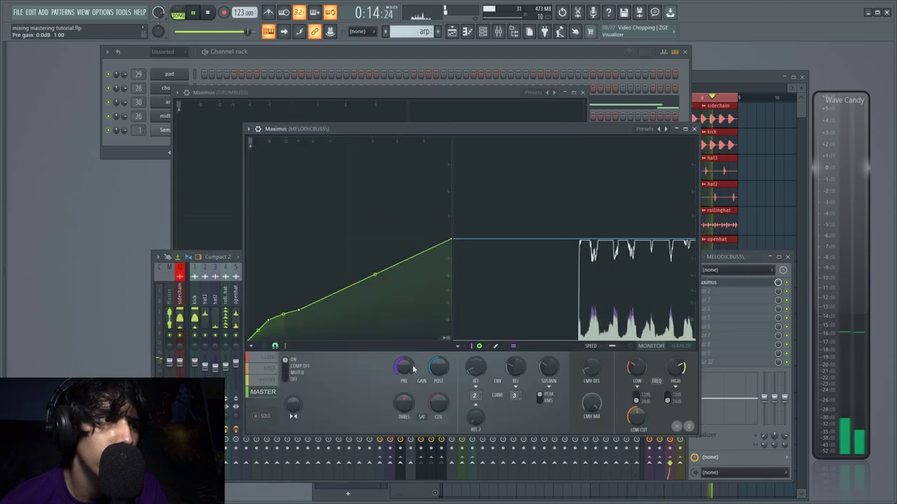
Raise the post gain in MELODICBUSS's Maximus and compare the buss during playback with its effects bypassed and enabled
{"action": "left_click_drag", "start_coordinate": [437, 367], "coordinate": [438, 355]}
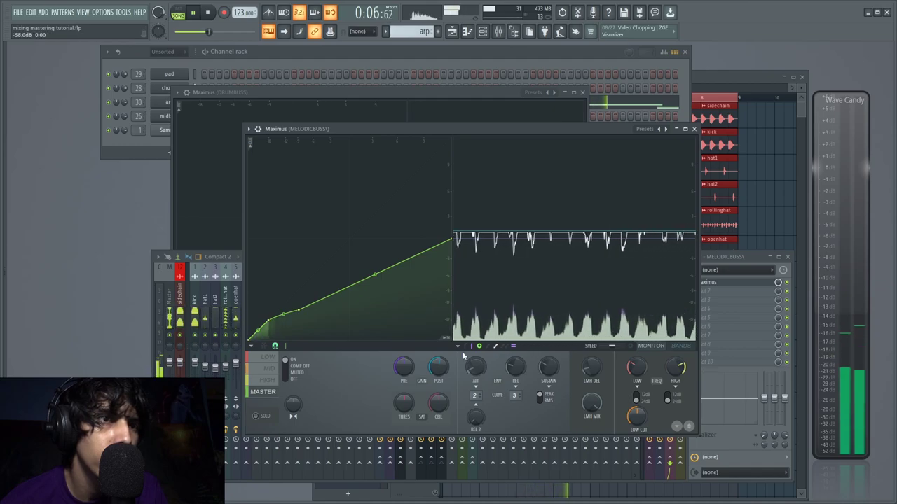
{"action": "left_click_drag", "start_coordinate": [610, 138], "coordinate": [484, 115]}
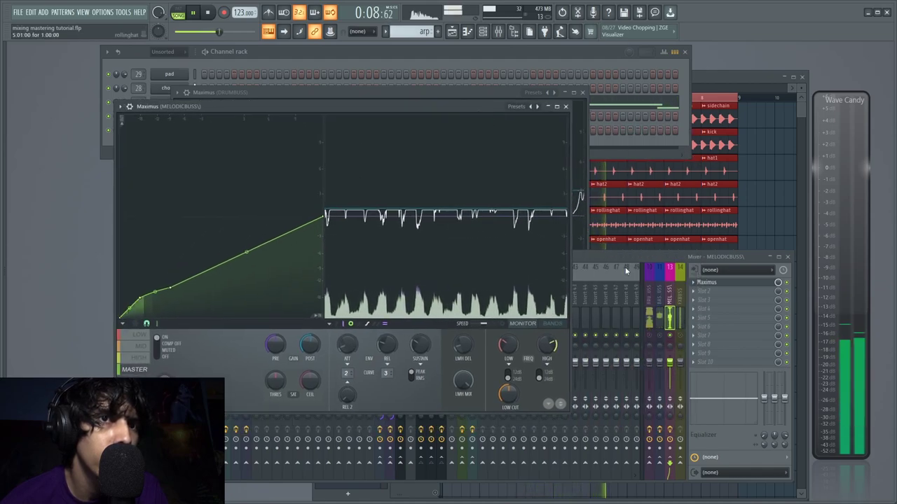
{"action": "left_click", "coordinate": [670, 431]}
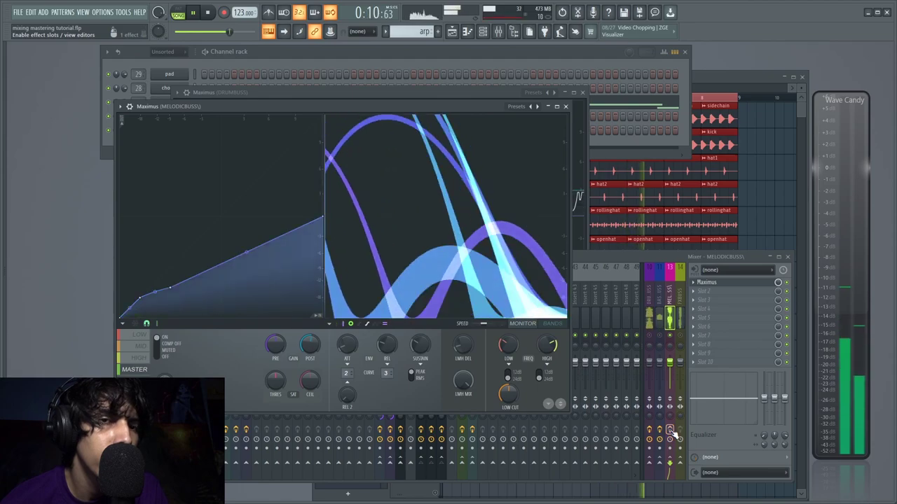
{"action": "left_click", "coordinate": [671, 431]}
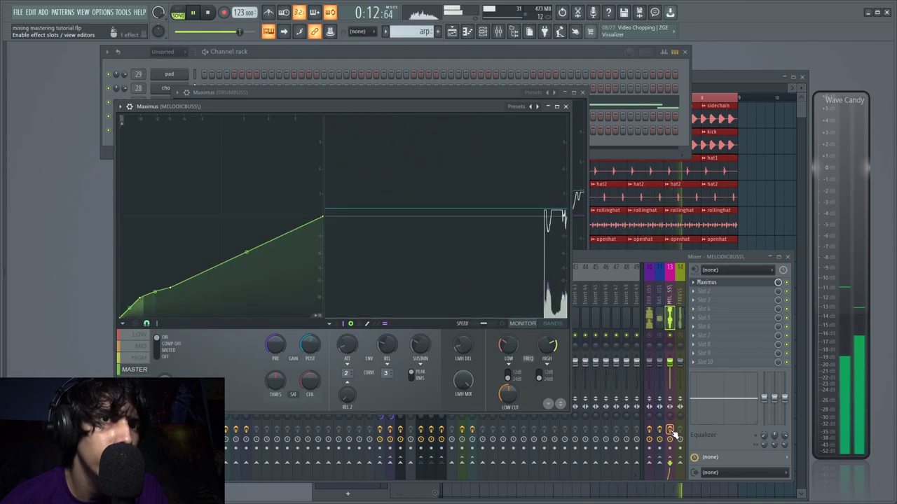
{"action": "key", "text": "space"}
Play FXBUSS on its own, load Maximus into its first effect slot and enlarge the plugin window
{"action": "left_click", "coordinate": [676, 337]}
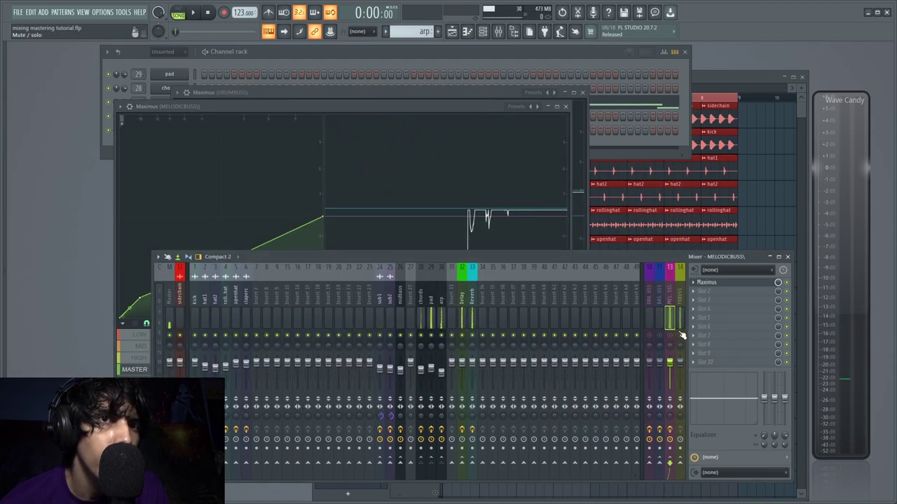
{"action": "left_click", "coordinate": [679, 312]}
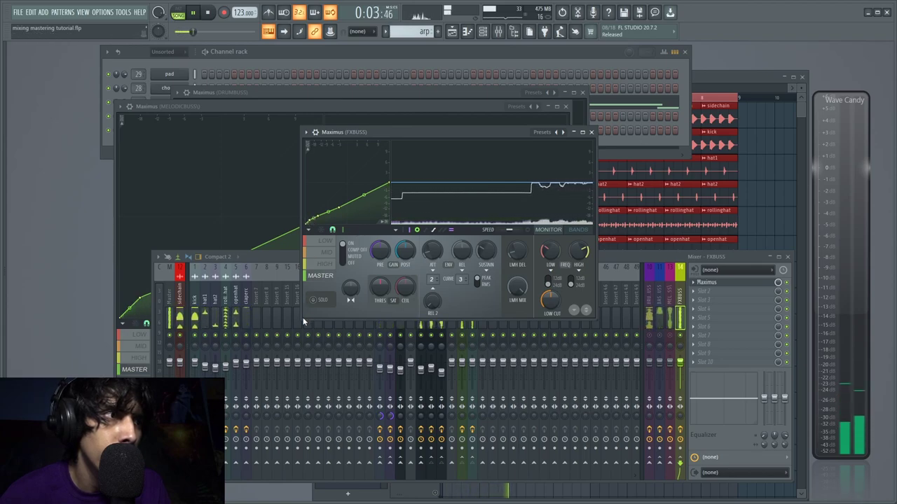
{"action": "left_click_drag", "start_coordinate": [301, 320], "coordinate": [192, 453]}
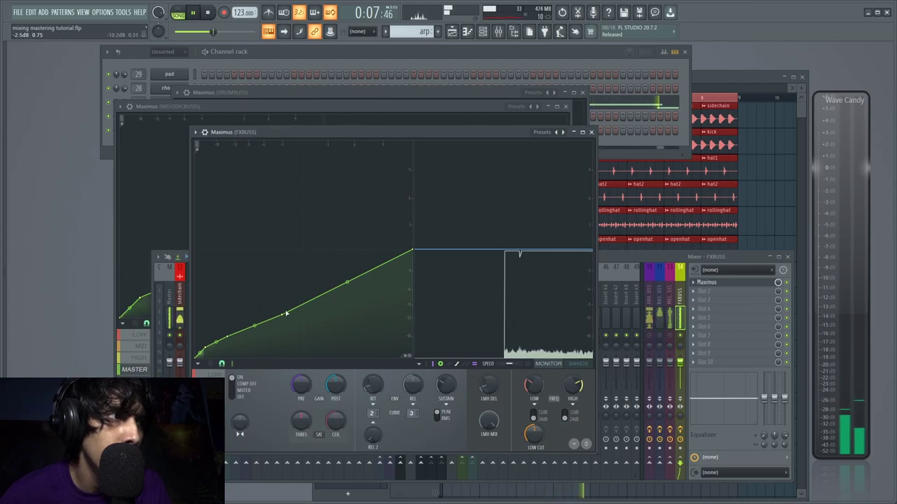
Reshape the master compression curve in FXBUSS's Maximus by deleting its middle point and shifting the point below it for more compression
{"action": "right_click", "coordinate": [283, 315]}
{"action": "left_click", "coordinate": [287, 320]}
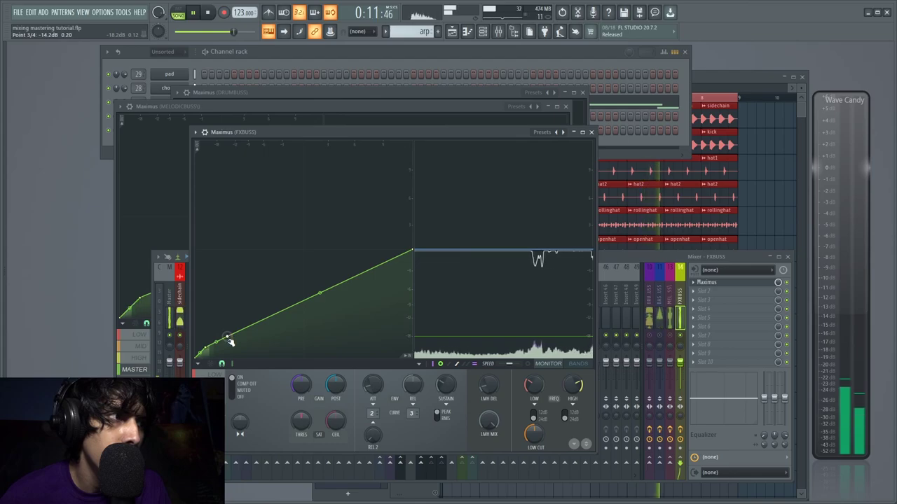
{"action": "left_click_drag", "start_coordinate": [228, 337], "coordinate": [236, 341]}
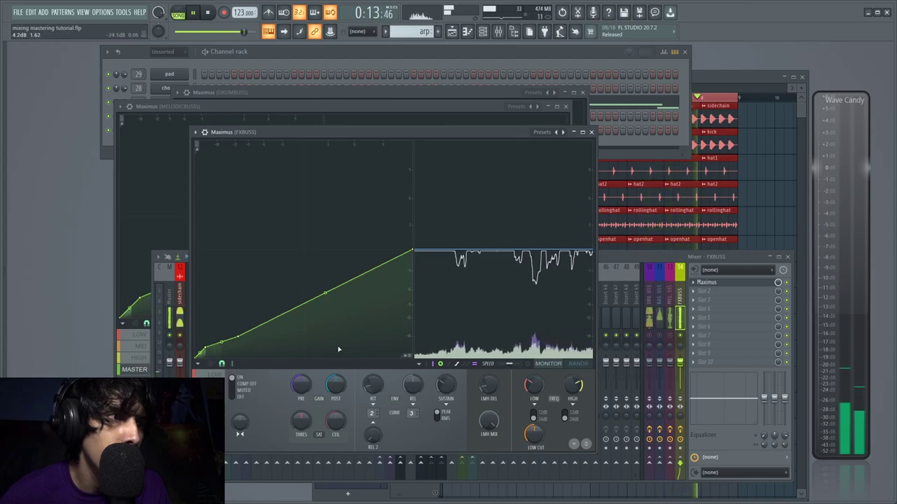
Match FXBUSS's compressed level to its uncompressed level by raising Maximus's master post gain, and close the open Maximus windows
{"action": "left_click", "coordinate": [236, 385]}
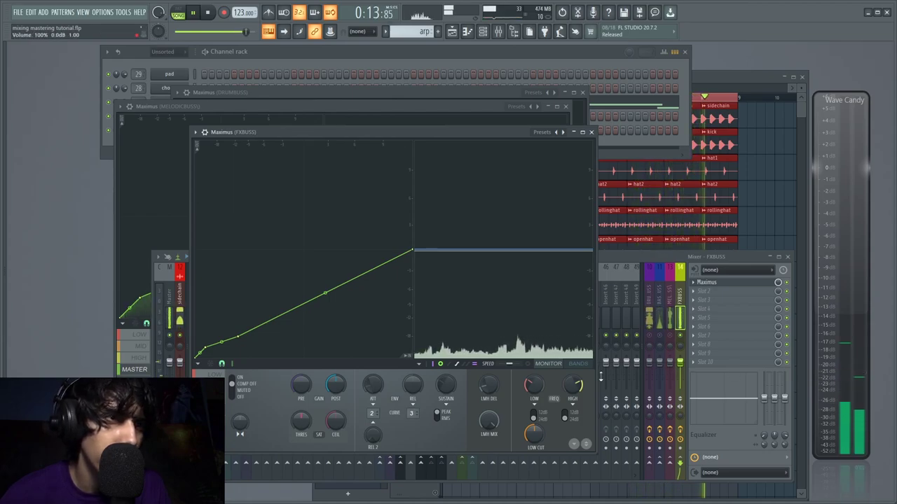
{"action": "left_click", "coordinate": [238, 378]}
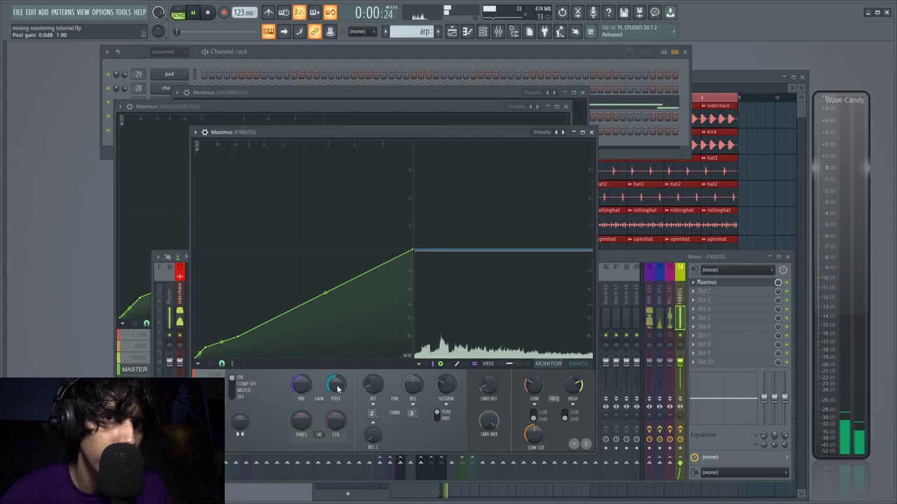
{"action": "left_click_drag", "start_coordinate": [335, 384], "coordinate": [335, 364]}
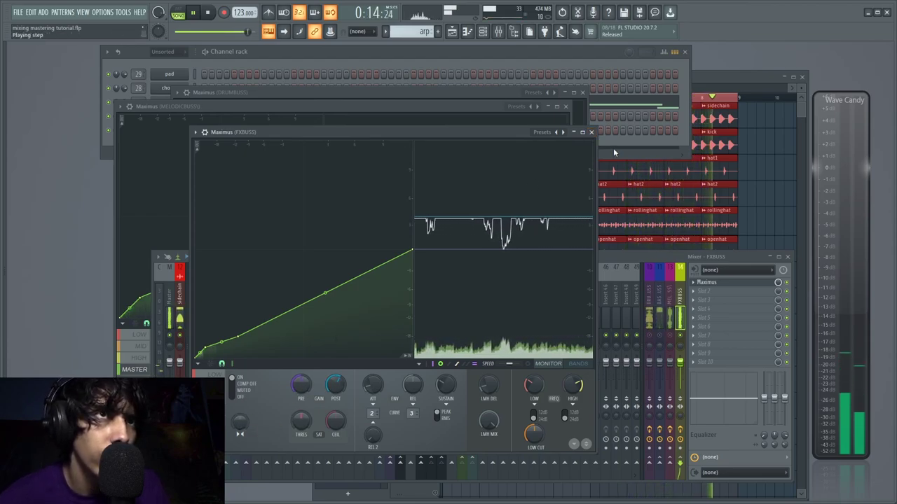
{"action": "left_click", "coordinate": [590, 132]}
{"action": "left_click", "coordinate": [566, 105]}
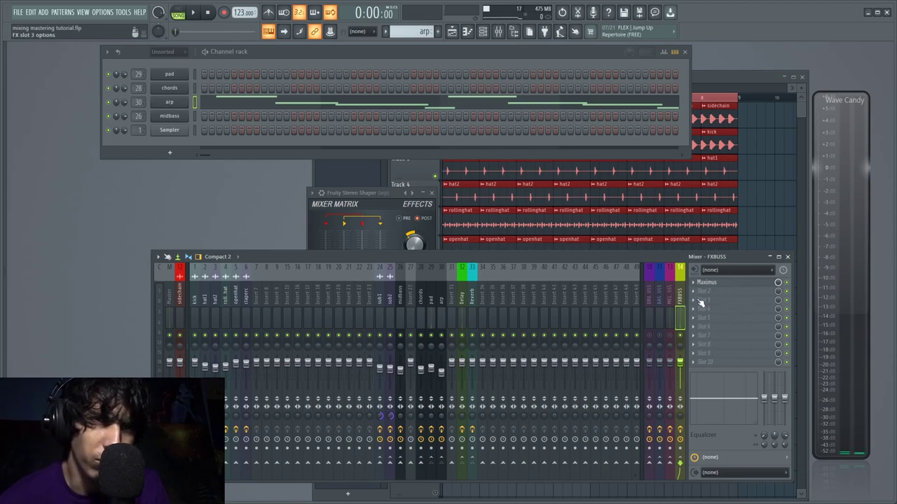
Load Fruity Stereo Shaper into FXBUSS's second effect slot and set its delay to 3.0 ms right during playback
{"action": "left_click", "coordinate": [704, 295]}
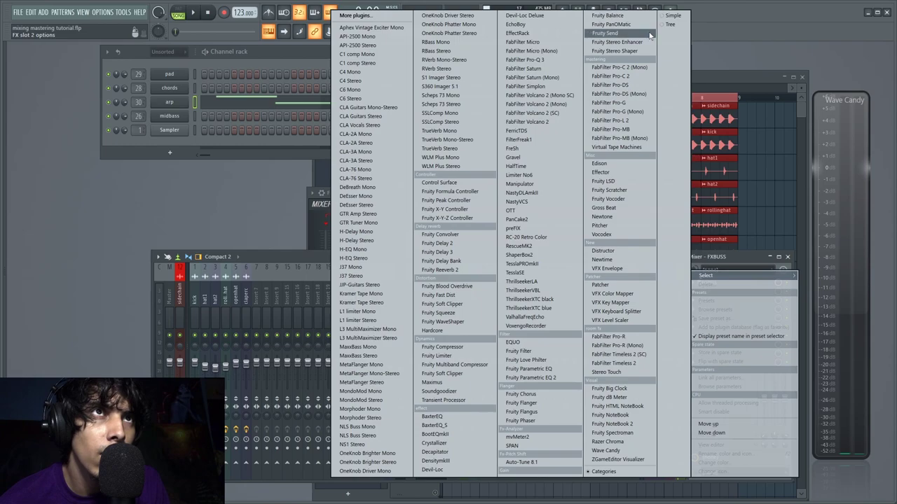
{"action": "left_click", "coordinate": [614, 51]}
{"action": "left_click_drag", "start_coordinate": [96, 126], "coordinate": [559, 231]}
{"action": "key", "text": "space"}
{"action": "left_click_drag", "start_coordinate": [613, 281], "coordinate": [621, 272]}
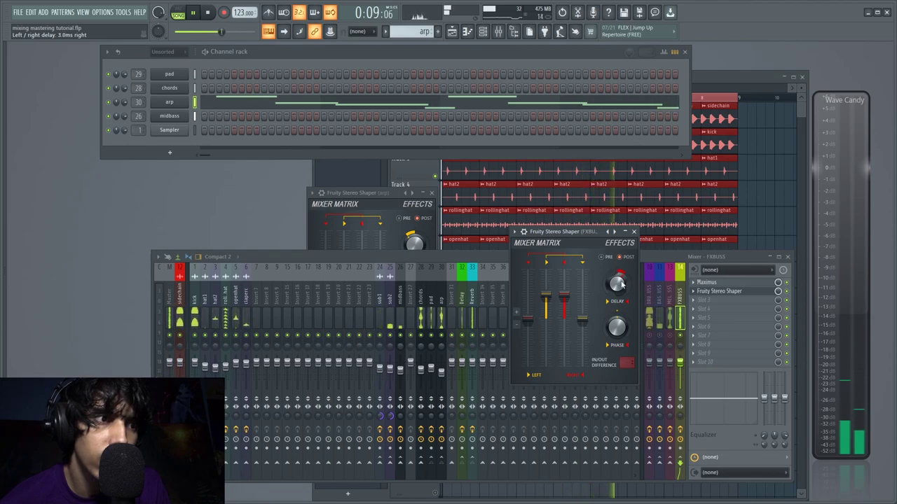
Check the effects in mono by setting the Master track's stereo separation to 100% merged, and reset it to its default
{"action": "left_click_drag", "start_coordinate": [170, 416], "coordinate": [170, 384]}
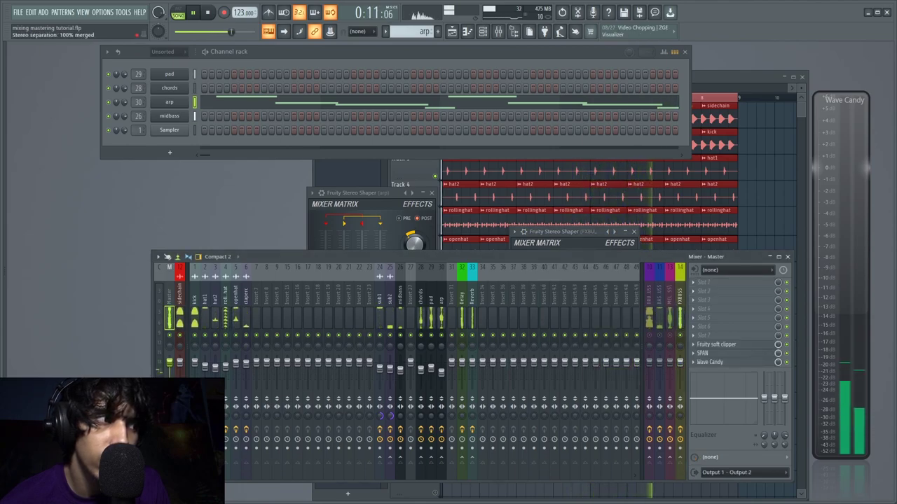
{"action": "right_click", "coordinate": [169, 416]}
{"action": "left_click", "coordinate": [197, 350]}
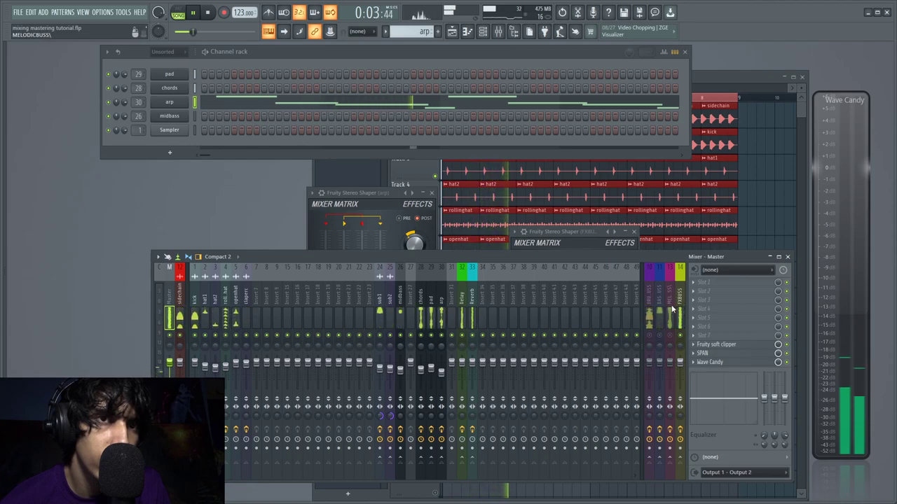
Compare FXBUSS during playback with Fruity Stereo Shaper disabled and enabled
{"action": "left_click", "coordinate": [678, 312]}
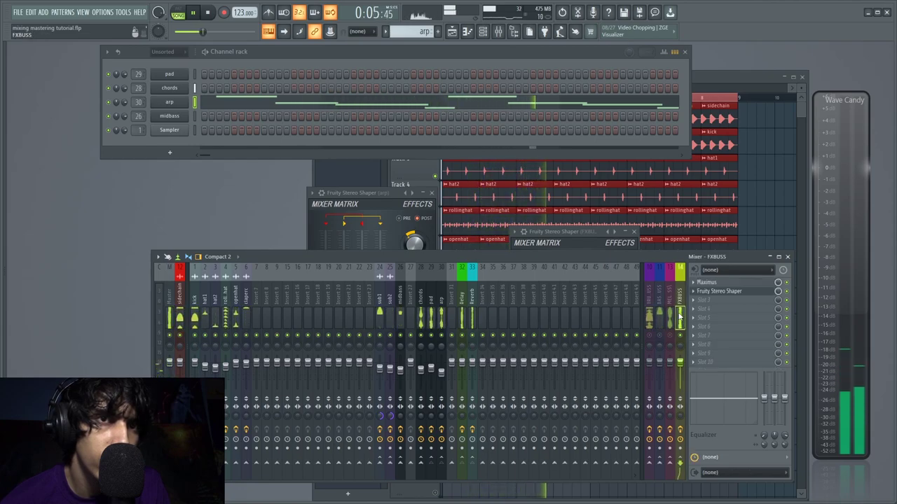
{"action": "left_click", "coordinate": [786, 292]}
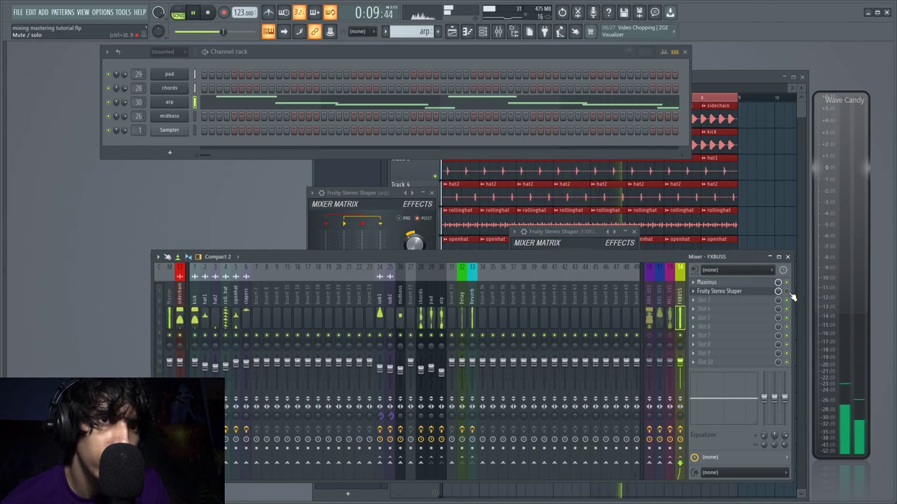
{"action": "left_click", "coordinate": [786, 292]}
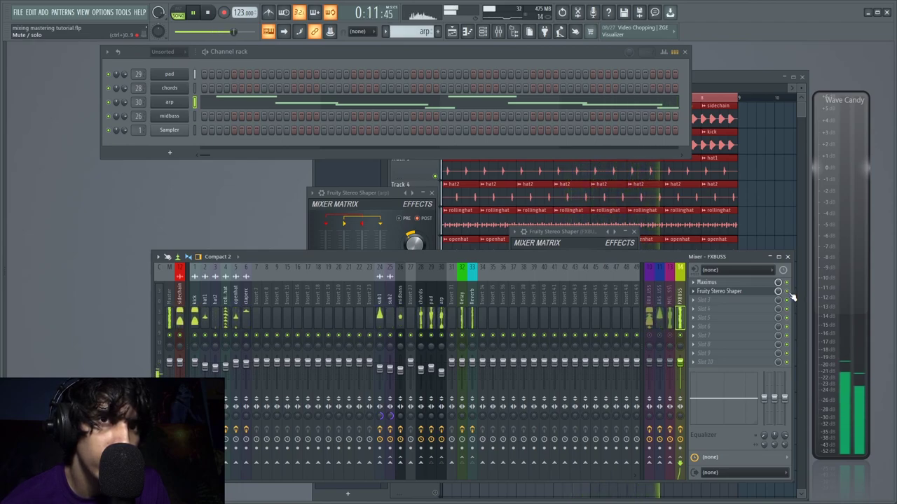
{"action": "key", "text": "space"}
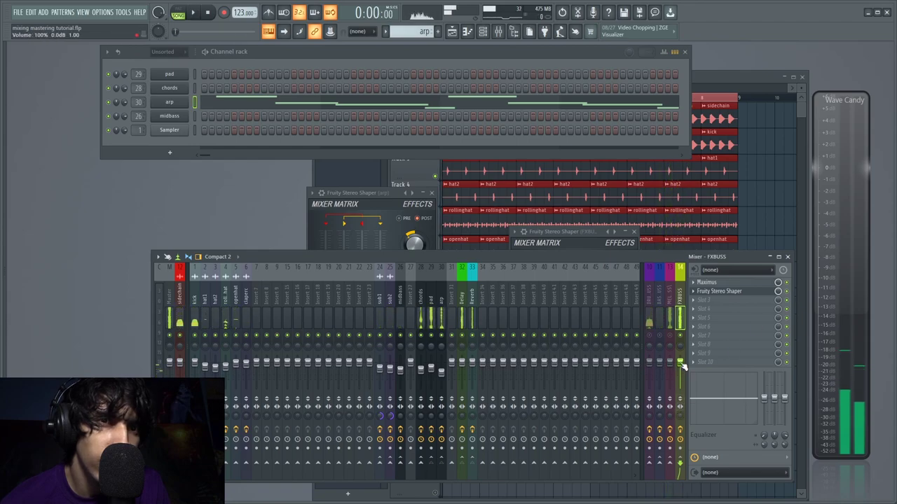
{"action": "key", "text": "space"}
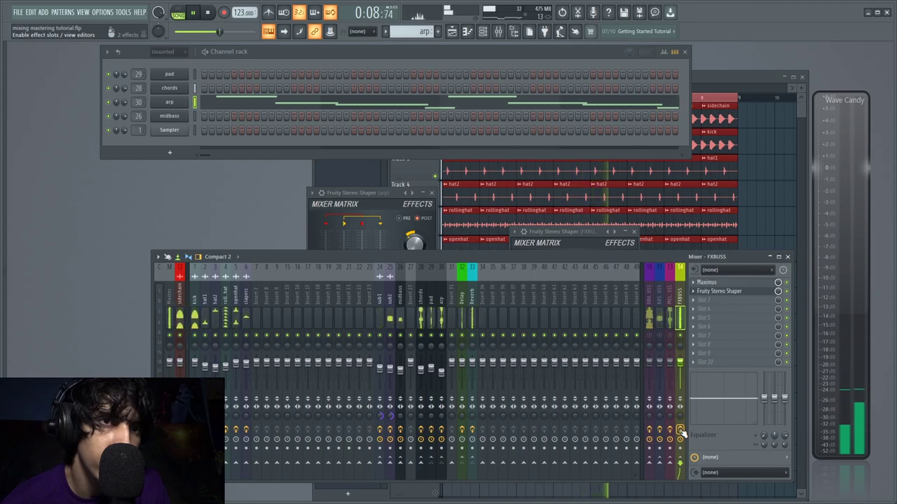
{"action": "key", "text": "space"}
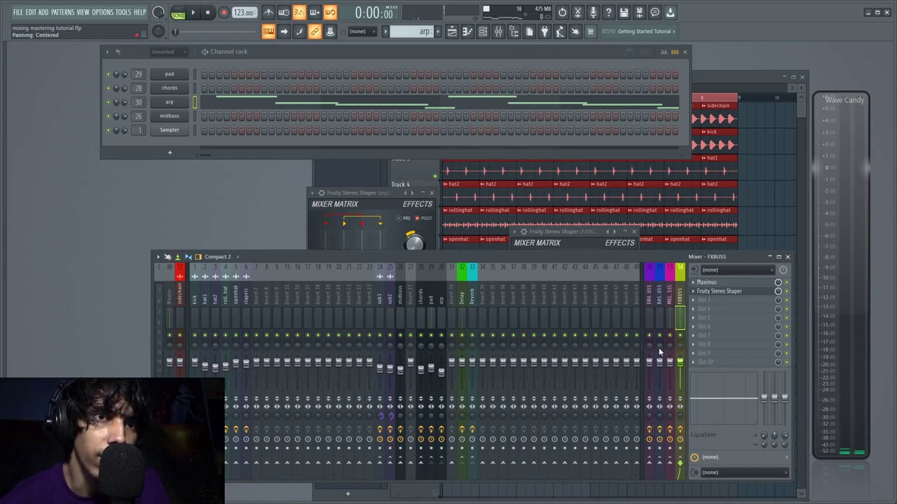
Play the full mix to compare DRUMBUSS, BASSBUSS, MELODICBUSS and FXBUSS with their effects bypassed and re-enabled
{"action": "key", "text": "space"}
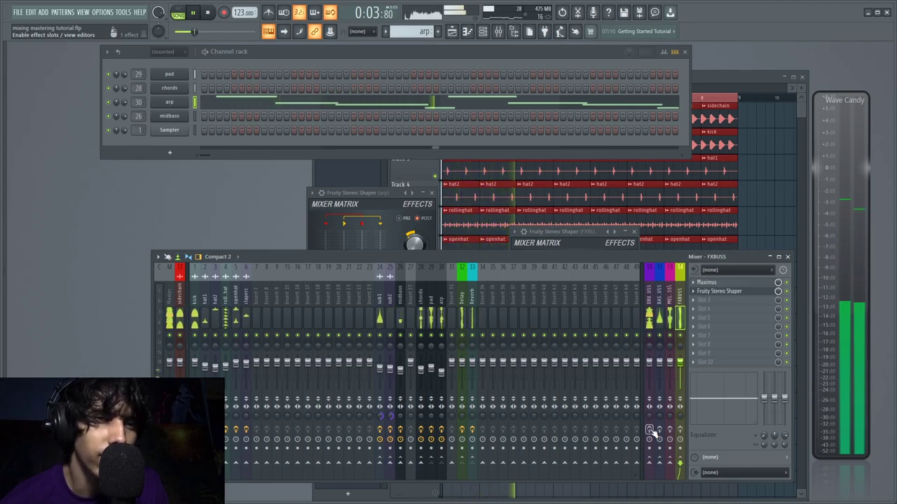
{"action": "left_click", "coordinate": [650, 430]}
{"action": "left_click", "coordinate": [660, 430]}
{"action": "left_click", "coordinate": [670, 430]}
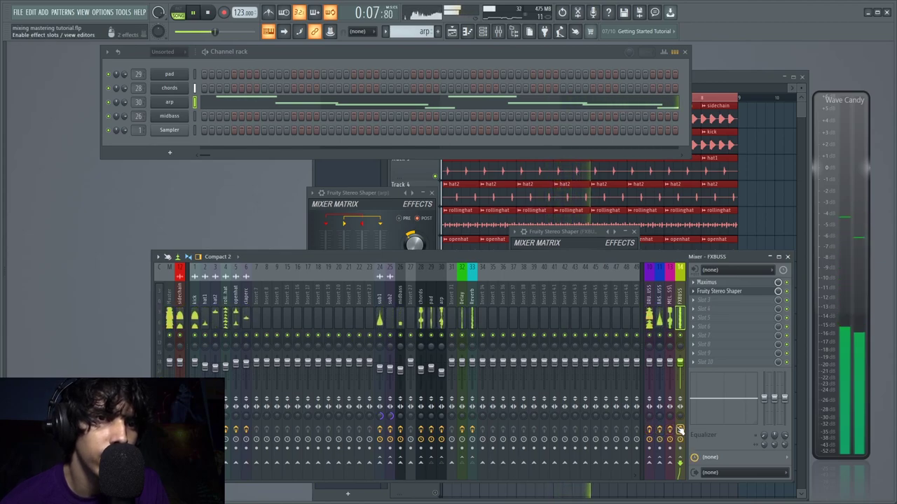
{"action": "left_click", "coordinate": [678, 430]}
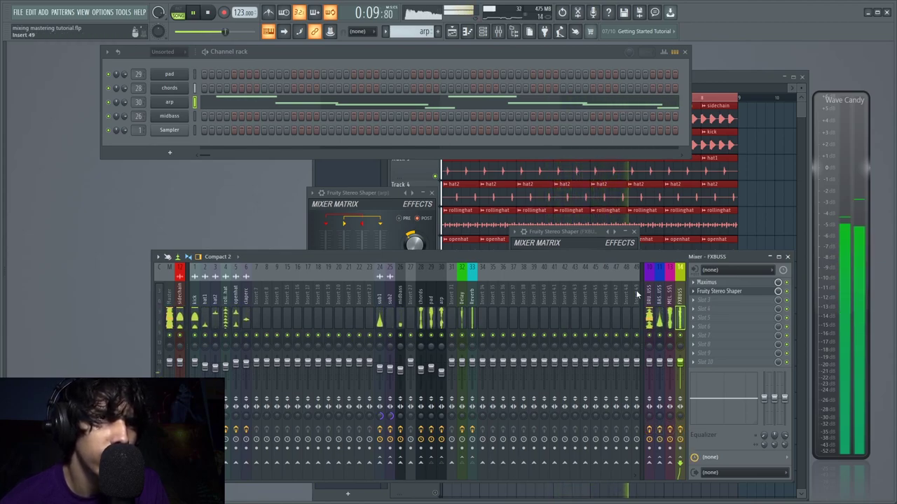
{"action": "key", "text": "space"}
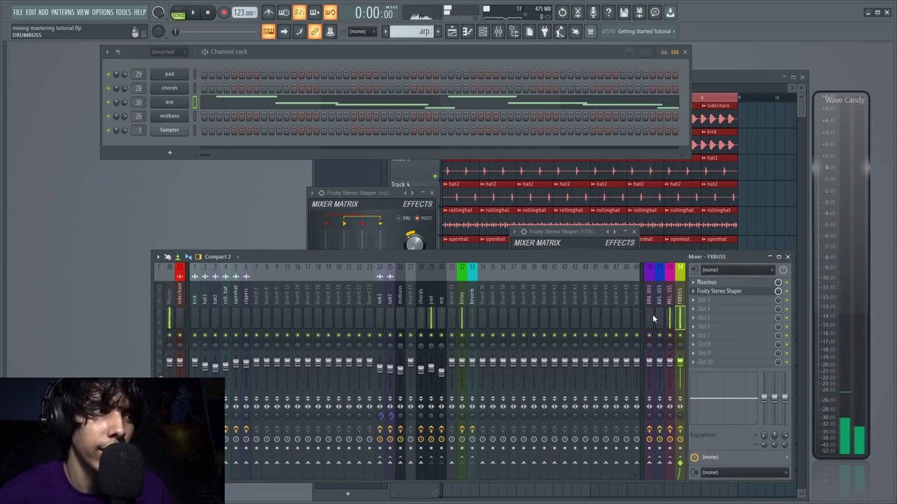
Load Fruity Parametric EQ 2 into the first effect slot of the Master track
{"action": "key", "text": "Left"}
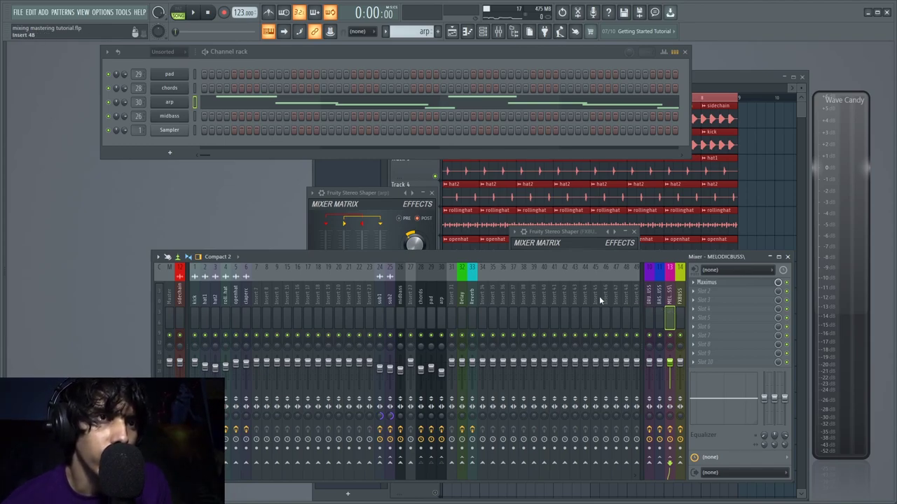
{"action": "left_click", "coordinate": [169, 301]}
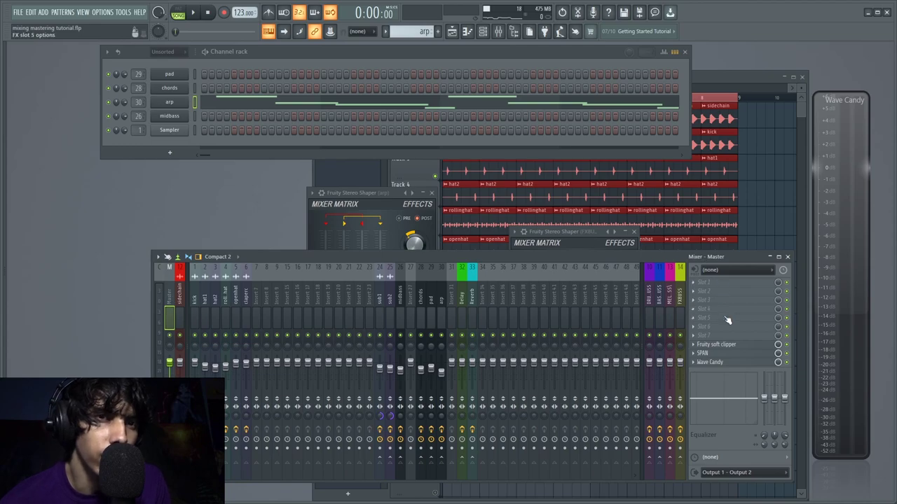
{"action": "left_click", "coordinate": [711, 285]}
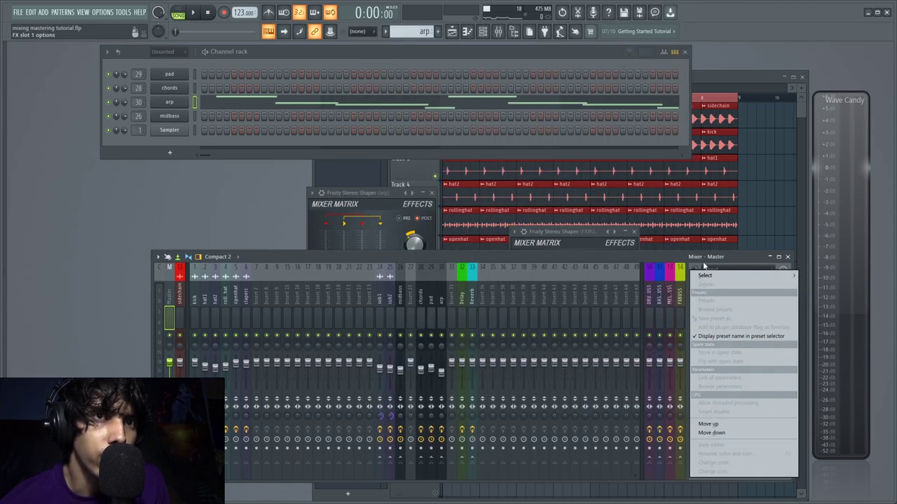
{"action": "mouse_move", "coordinate": [705, 276]}
{"action": "left_click", "coordinate": [533, 382]}
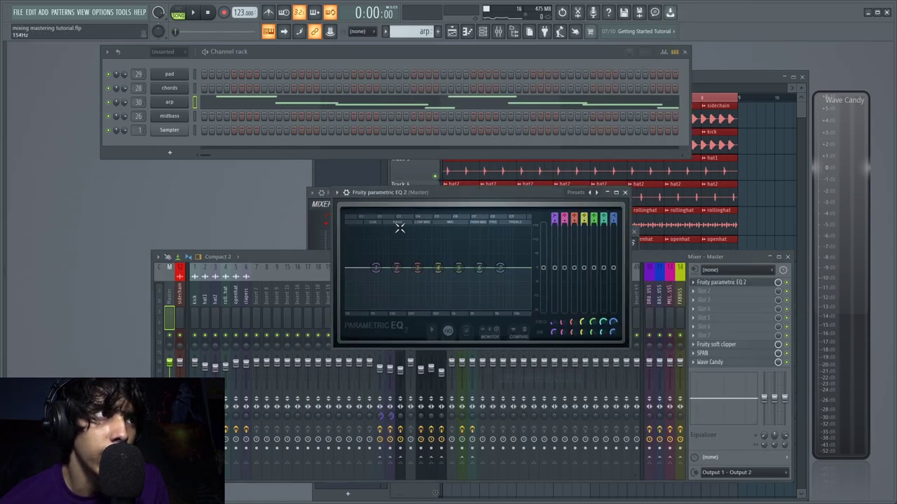
Apply the "30Hz + 18kHz cut" preset to the Master's Parametric EQ 2 and listen to the mix through it
{"action": "left_click_drag", "start_coordinate": [428, 197], "coordinate": [431, 218]}
{"action": "left_click", "coordinate": [601, 215]}
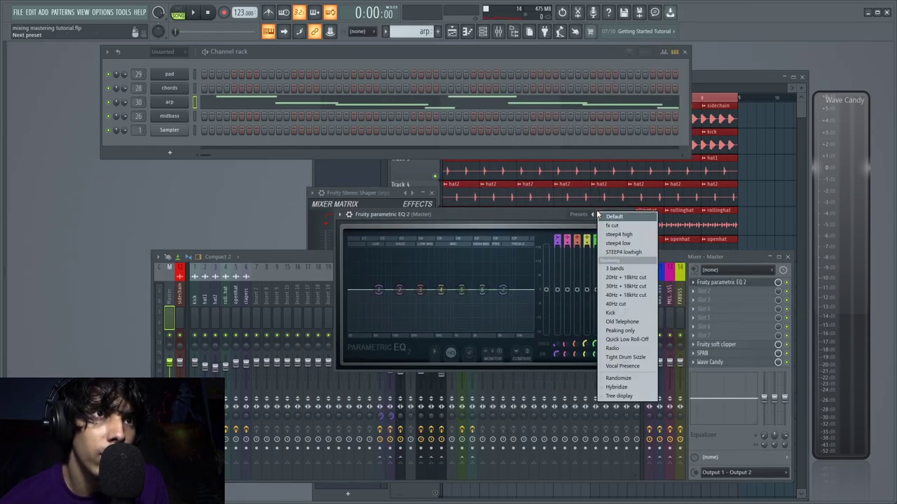
{"action": "left_click", "coordinate": [624, 287]}
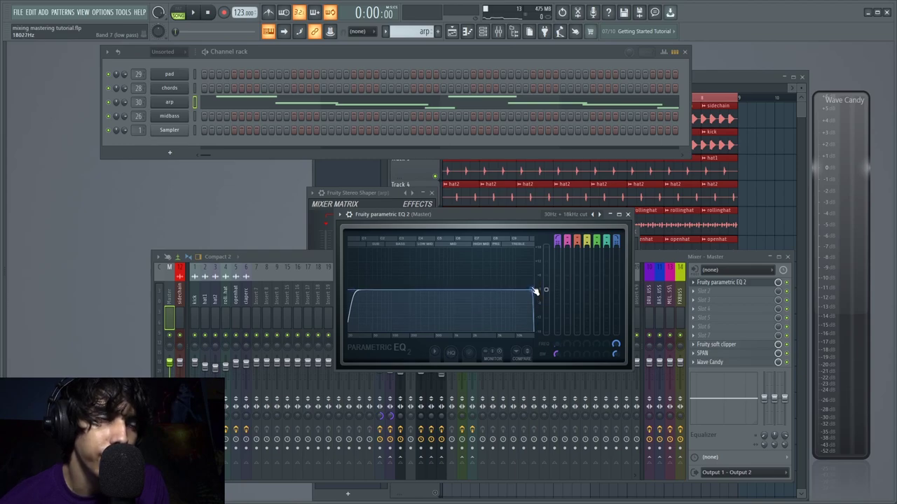
{"action": "key", "text": "space"}
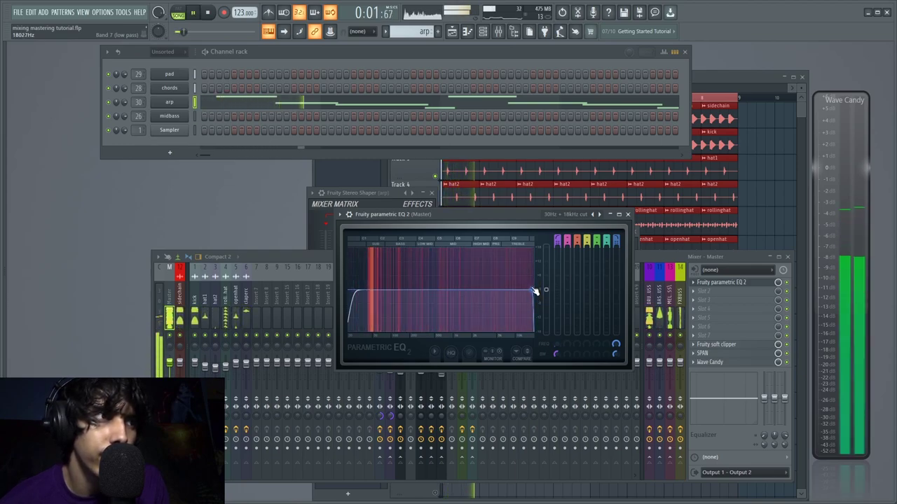
{"action": "key", "text": "space"}
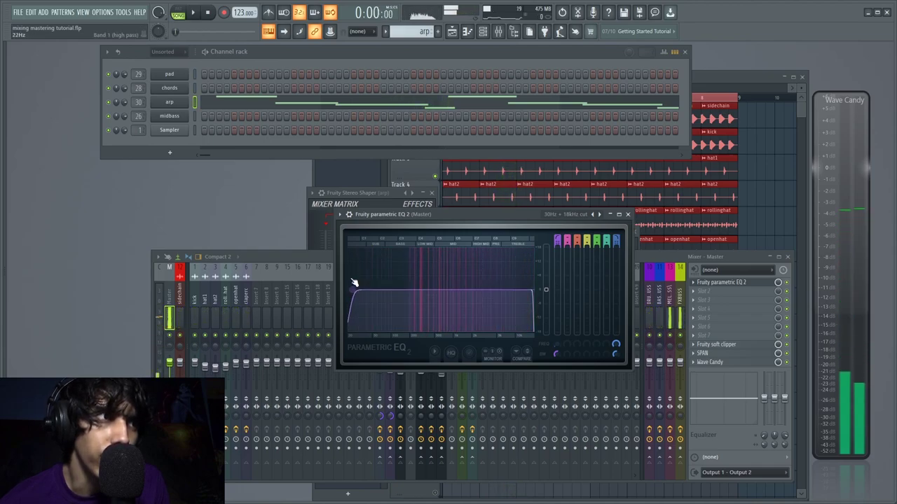
Load Fruity Compressor into the second effect slot of the Master track
{"action": "left_click", "coordinate": [628, 215]}
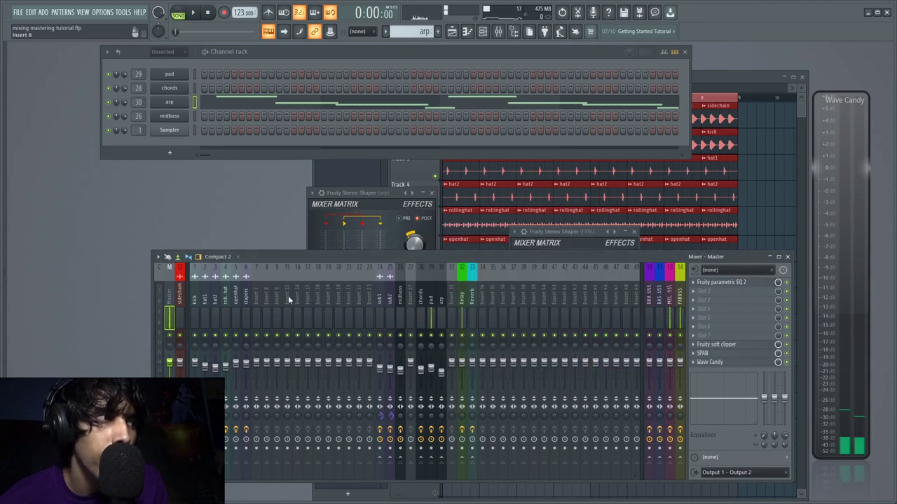
{"action": "left_click", "coordinate": [709, 291]}
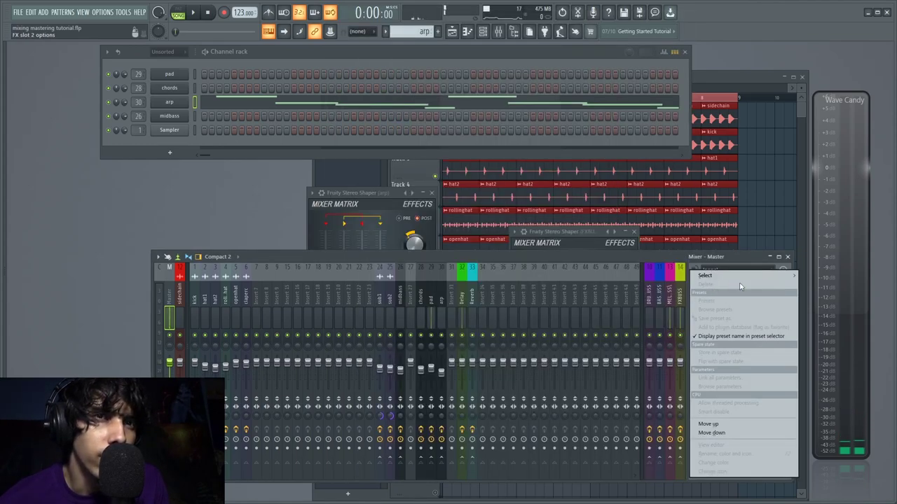
{"action": "mouse_move", "coordinate": [731, 280]}
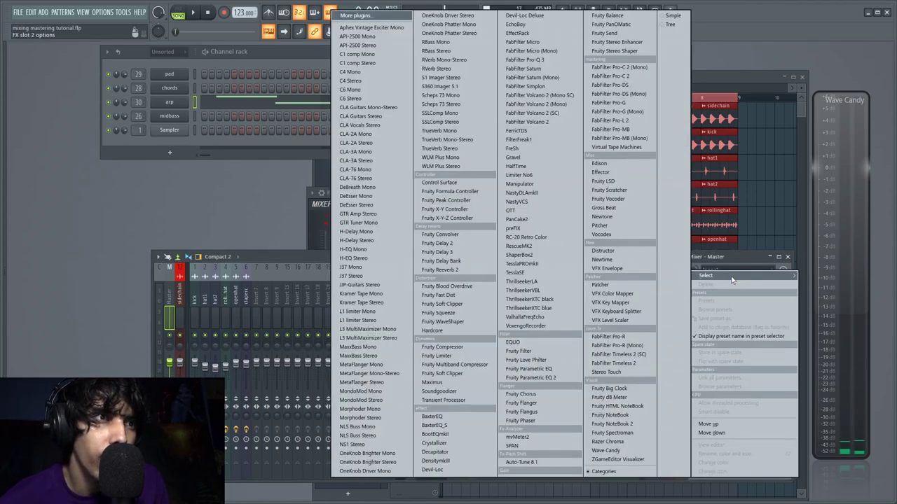
{"action": "left_click", "coordinate": [455, 348]}
{"action": "left_click_drag", "start_coordinate": [187, 125], "coordinate": [487, 250]}
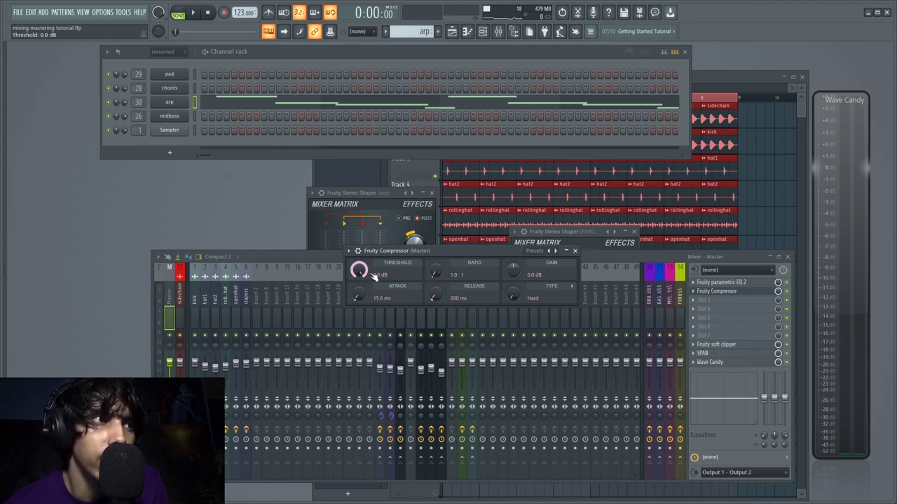
Play the mix and push the Master's Fruity Compressor to a threshold of about -54 dB with a 4.5:1 ratio
{"action": "key", "text": "space"}
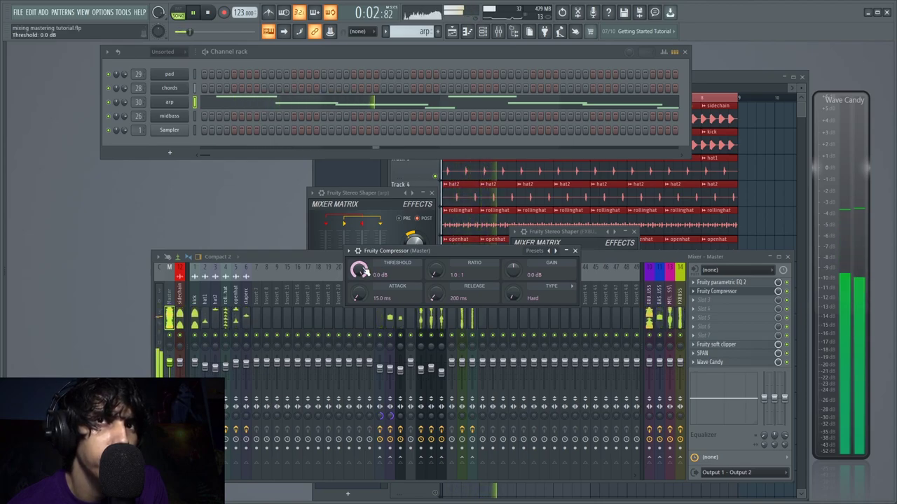
{"action": "left_click_drag", "start_coordinate": [359, 270], "coordinate": [359, 336]}
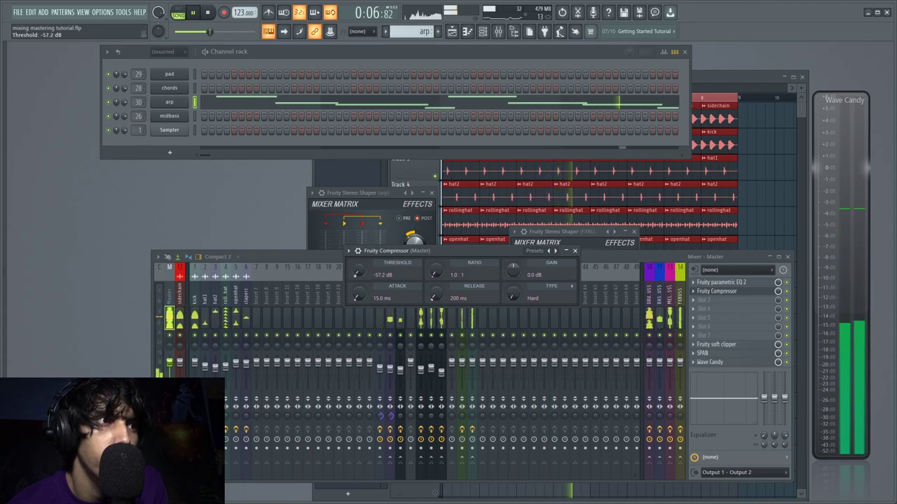
{"action": "left_click_drag", "start_coordinate": [436, 270], "coordinate": [437, 261]}
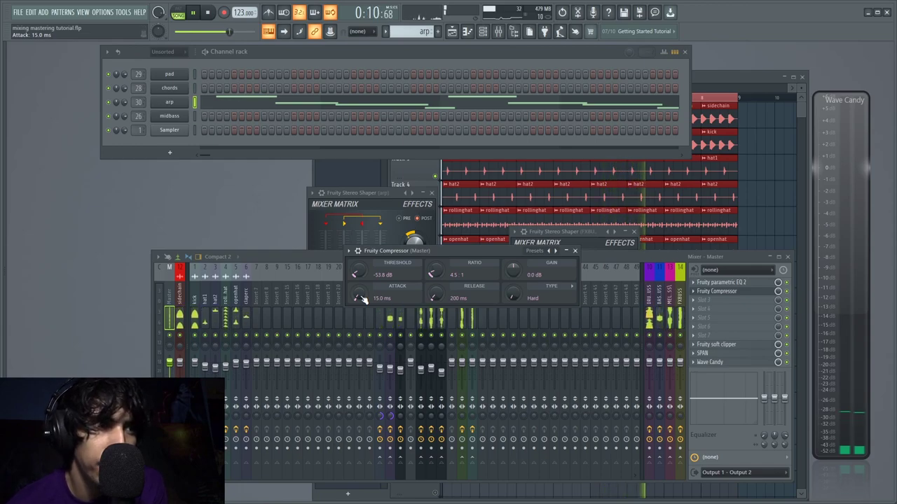
Set the Master compressor's attack to 11.2 ms, release to 262 ms and type to Vintage/R
{"action": "mouse_move", "coordinate": [361, 297]}
{"action": "left_mouse_down"}
{"action": "mouse_move", "coordinate": [360, 315]}
{"action": "mouse_move", "coordinate": [360, 289]}
{"action": "left_mouse_up"}
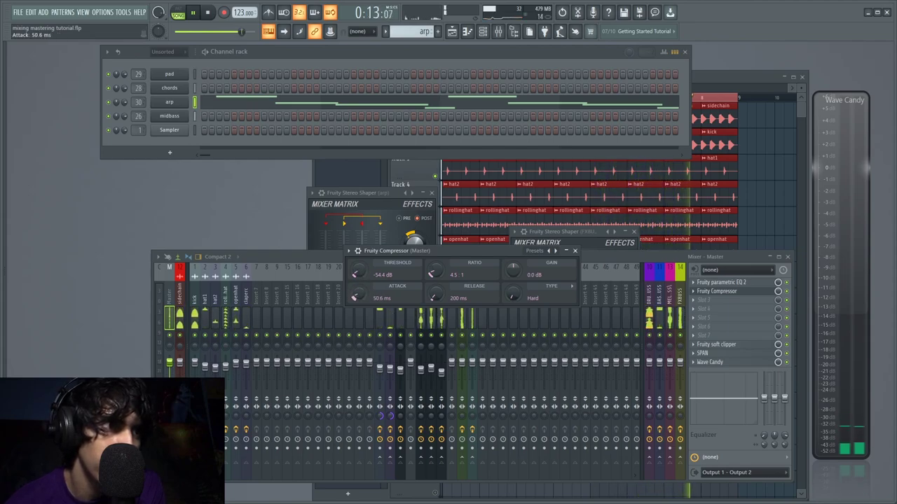
{"action": "left_click_drag", "start_coordinate": [358, 295], "coordinate": [358, 312]}
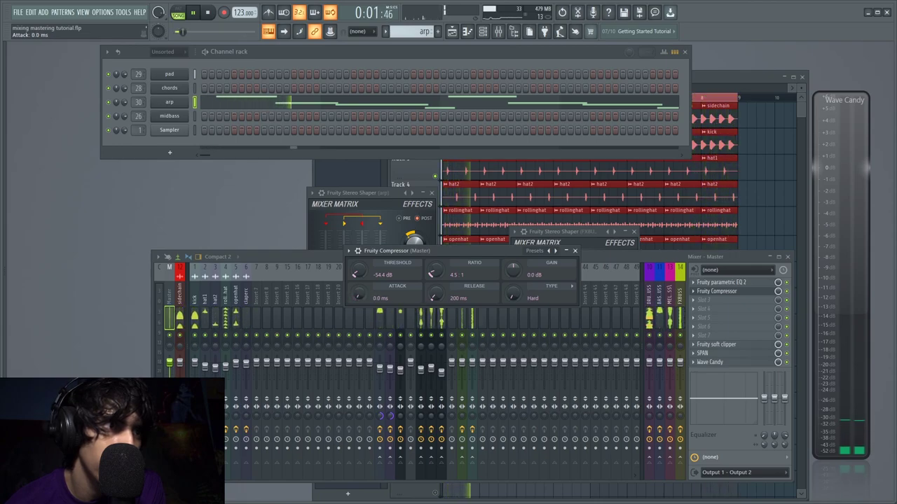
{"action": "left_click_drag", "start_coordinate": [359, 298], "coordinate": [358, 296]}
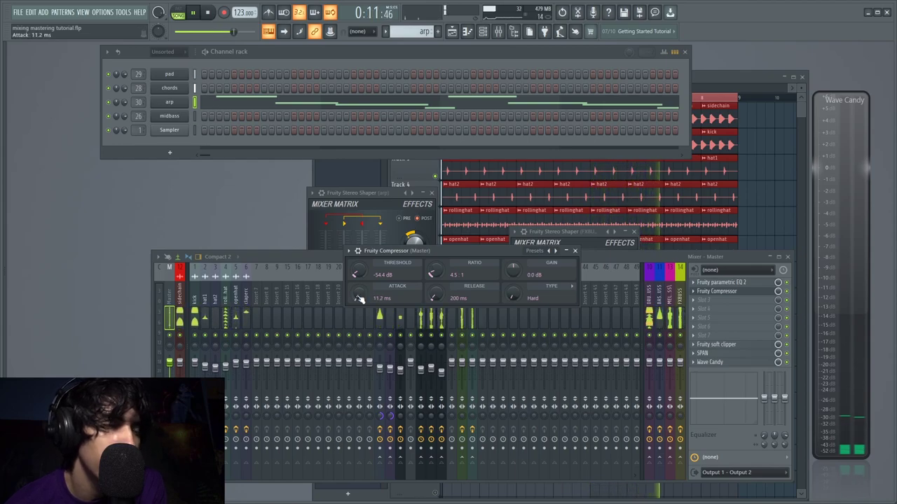
{"action": "left_click_drag", "start_coordinate": [435, 297], "coordinate": [440, 300]}
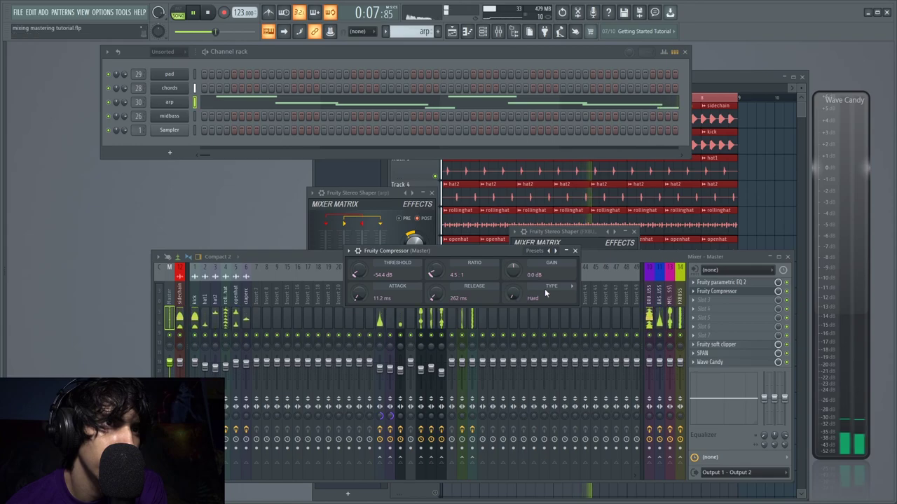
{"action": "left_click_drag", "start_coordinate": [519, 298], "coordinate": [518, 280]}
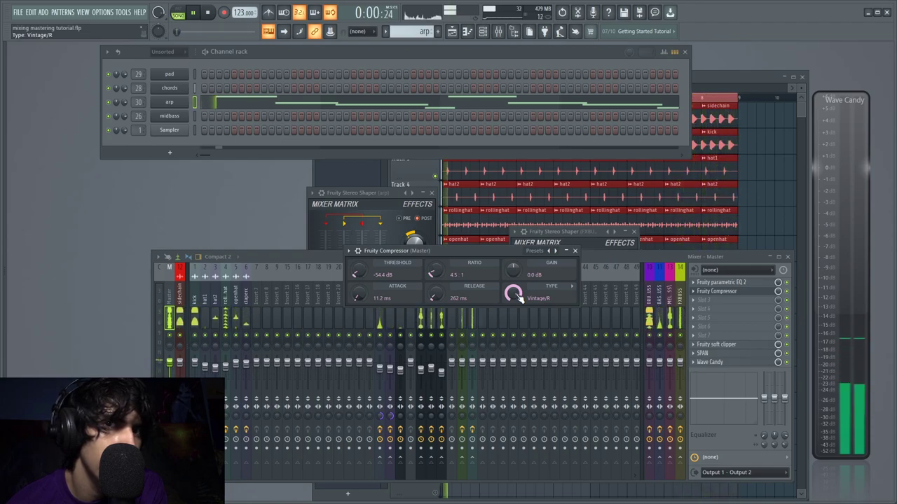
{"action": "mouse_move", "coordinate": [515, 295]}
{"action": "left_mouse_down"}
{"action": "mouse_move", "coordinate": [514, 323]}
{"action": "mouse_move", "coordinate": [516, 284]}
{"action": "left_mouse_up"}
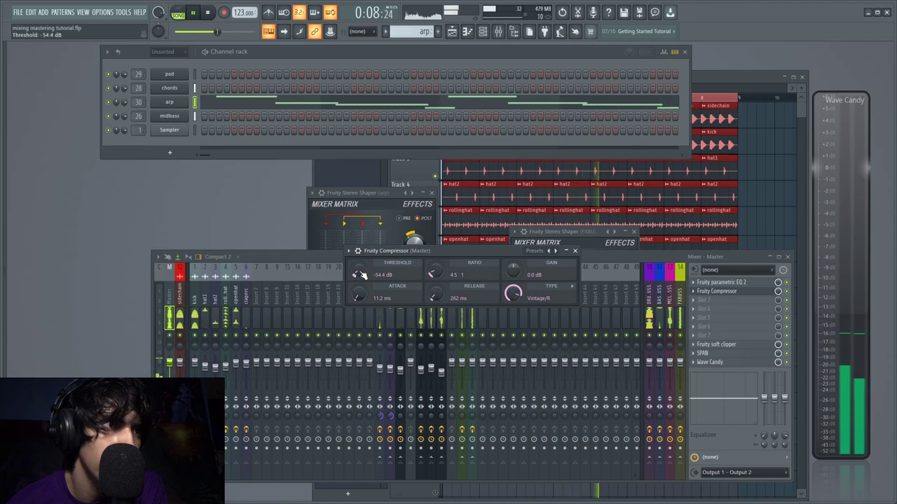
Set the Master compressor's threshold to -7.2 dB and its ratio to 2.1:1
{"action": "left_click_drag", "start_coordinate": [365, 274], "coordinate": [364, 270]}
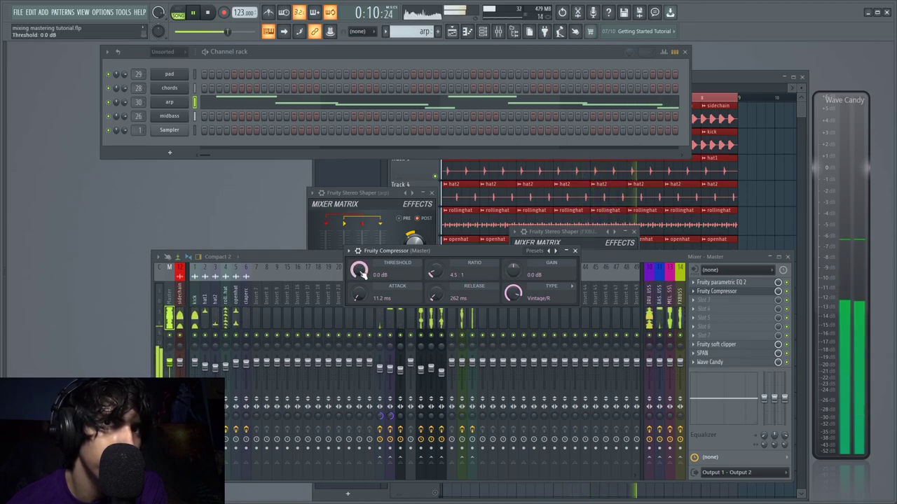
{"action": "left_click_drag", "start_coordinate": [361, 273], "coordinate": [360, 286]}
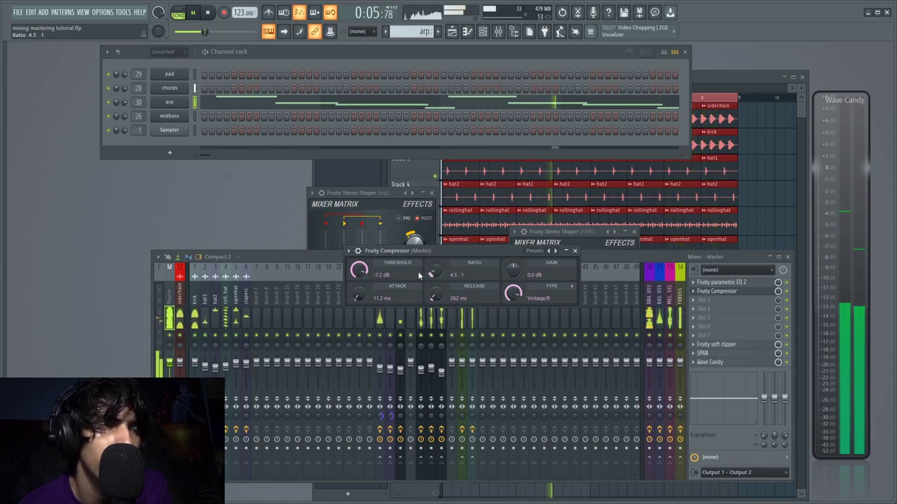
{"action": "left_click_drag", "start_coordinate": [437, 274], "coordinate": [437, 295]}
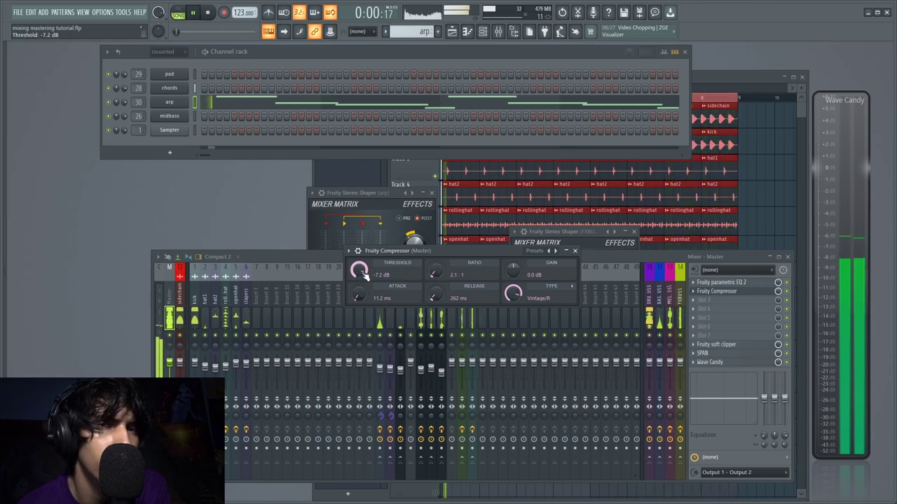
{"action": "left_click_drag", "start_coordinate": [362, 273], "coordinate": [362, 273]}
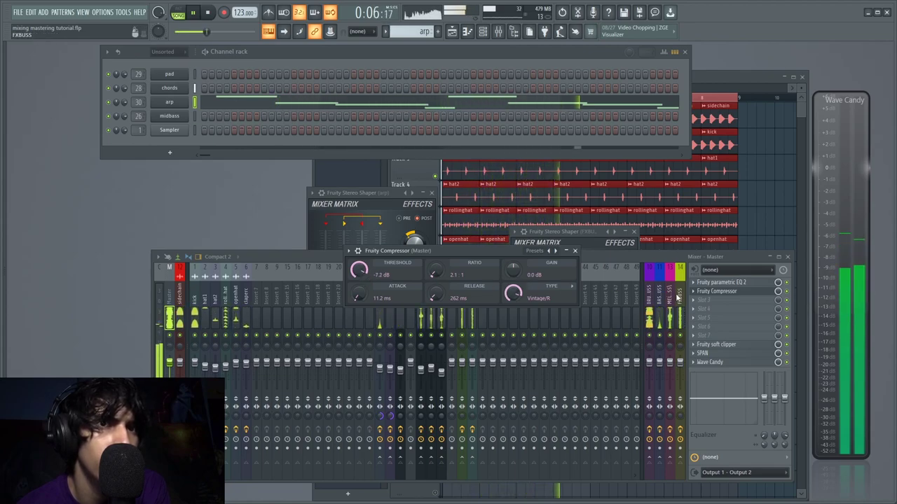
Compare the mix with the Master's Fruity Compressor bypassed and enabled, and stop playback
{"action": "left_click", "coordinate": [788, 291]}
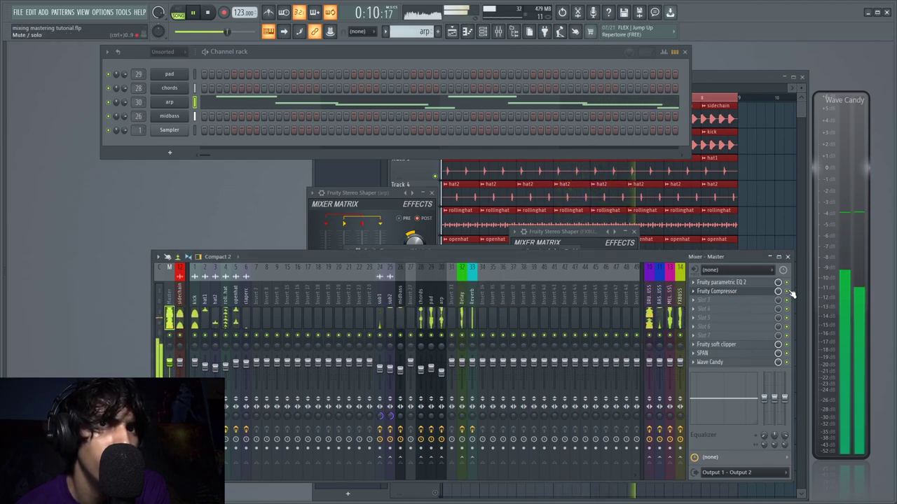
{"action": "left_click", "coordinate": [742, 291]}
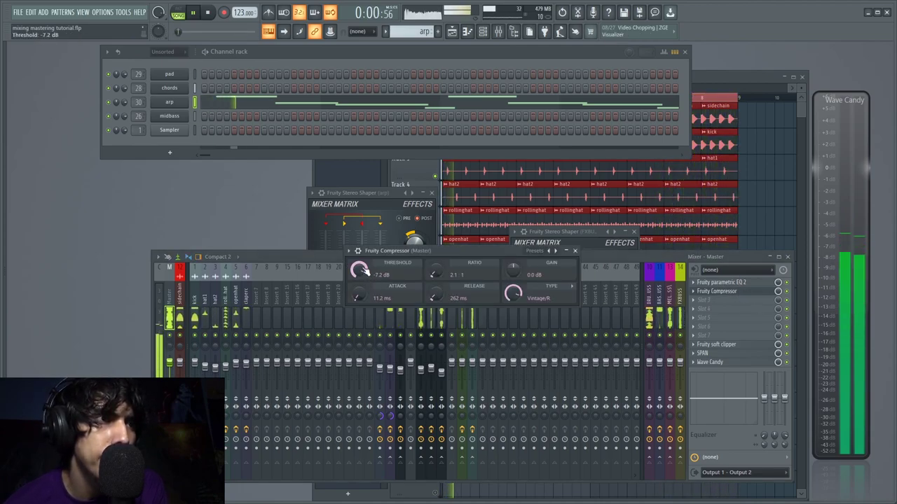
{"action": "left_click", "coordinate": [575, 251]}
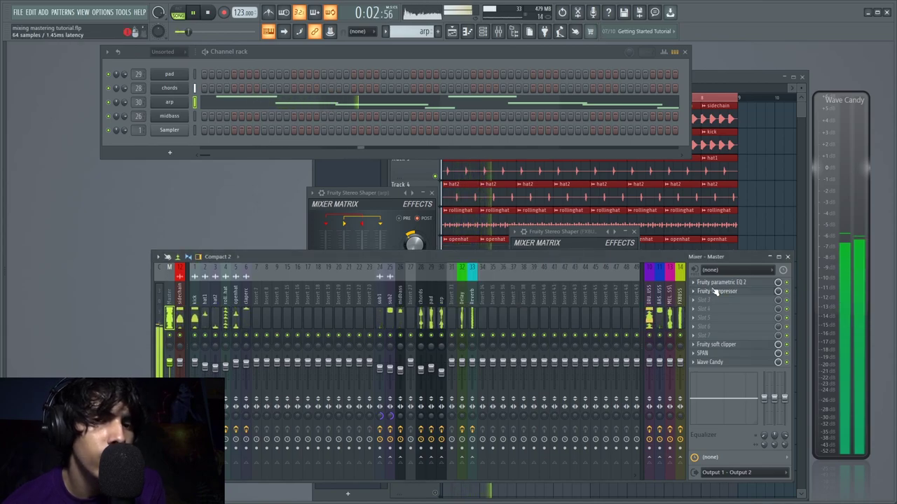
{"action": "key", "text": "space"}
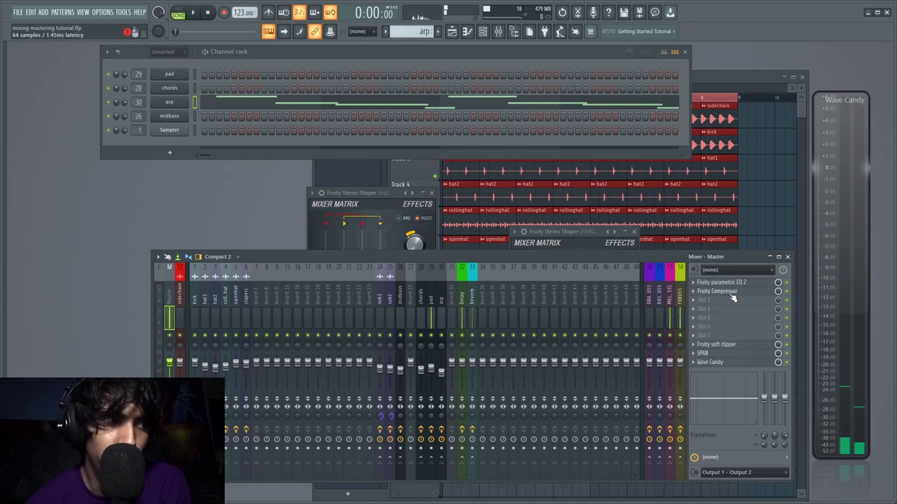
Load Maximus into the third effect slot of the Master track
{"action": "left_click", "coordinate": [716, 299]}
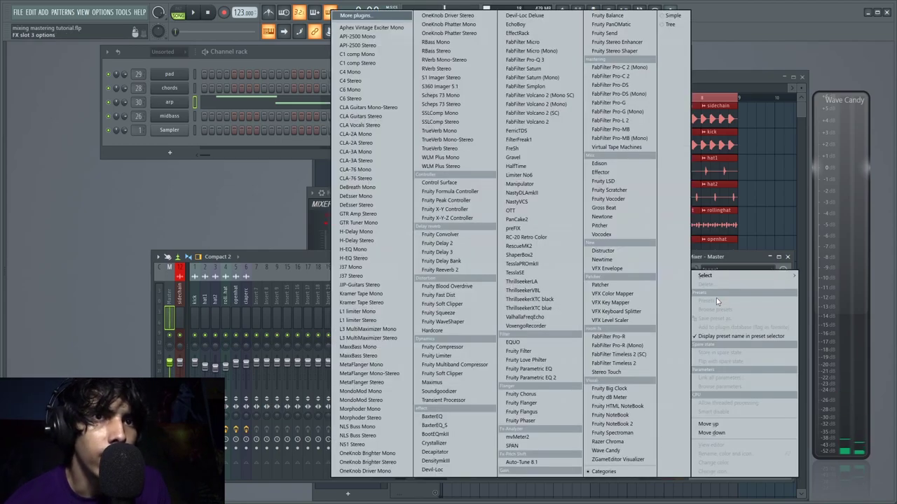
{"action": "mouse_move", "coordinate": [720, 277]}
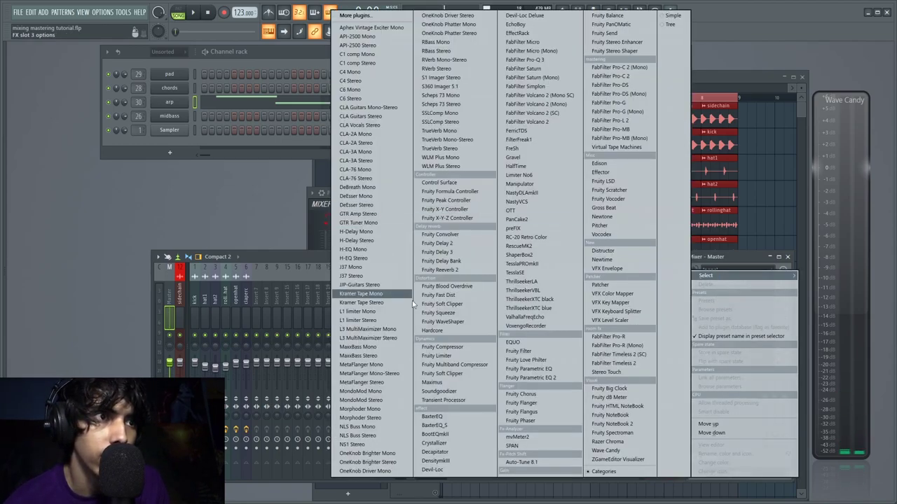
{"action": "left_click", "coordinate": [443, 382]}
{"action": "left_click_drag", "start_coordinate": [220, 136], "coordinate": [503, 226]}
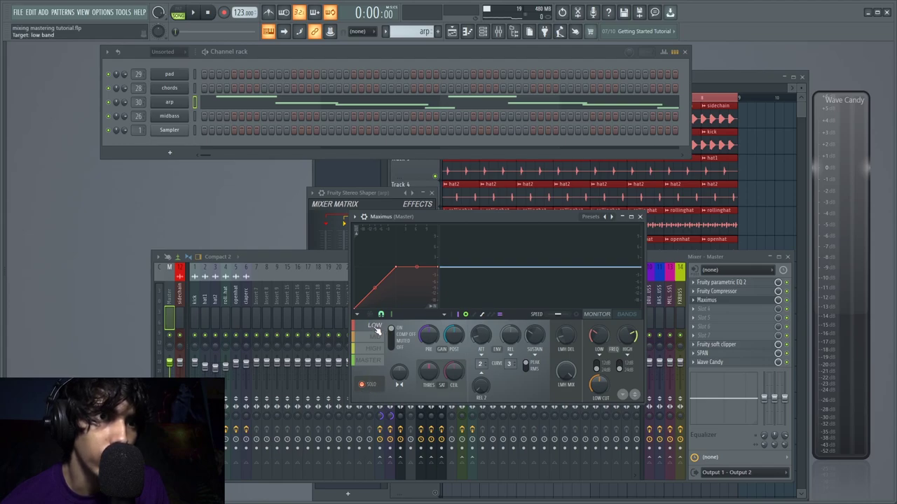
Play the mix and raise the low band crossover frequency slightly in the Master's Maximus, using its bands display
{"action": "key", "text": "space"}
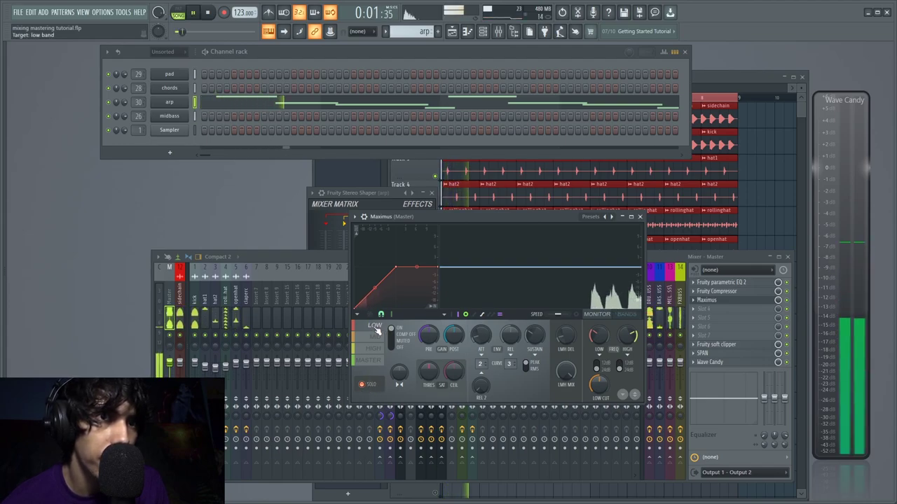
{"action": "left_click", "coordinate": [626, 316]}
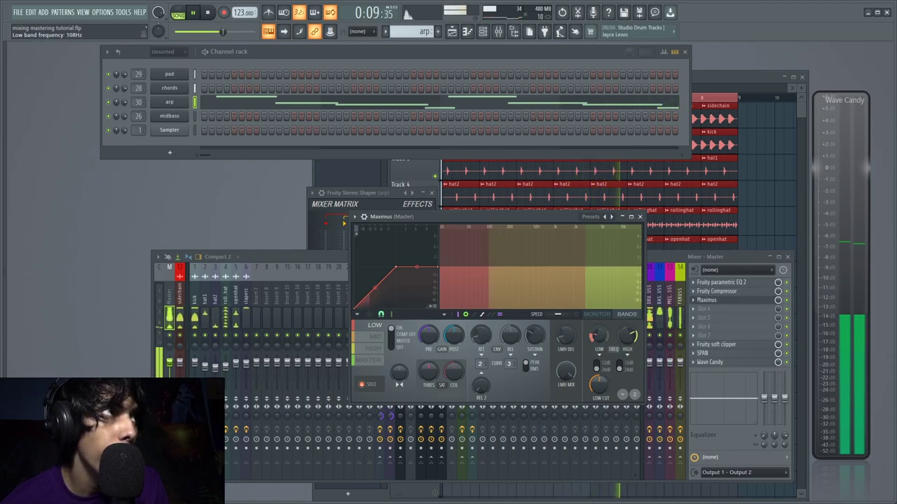
{"action": "mouse_move", "coordinate": [599, 335]}
{"action": "left_mouse_down"}
{"action": "mouse_move", "coordinate": [599, 323]}
{"action": "mouse_move", "coordinate": [599, 342]}
{"action": "left_mouse_up"}
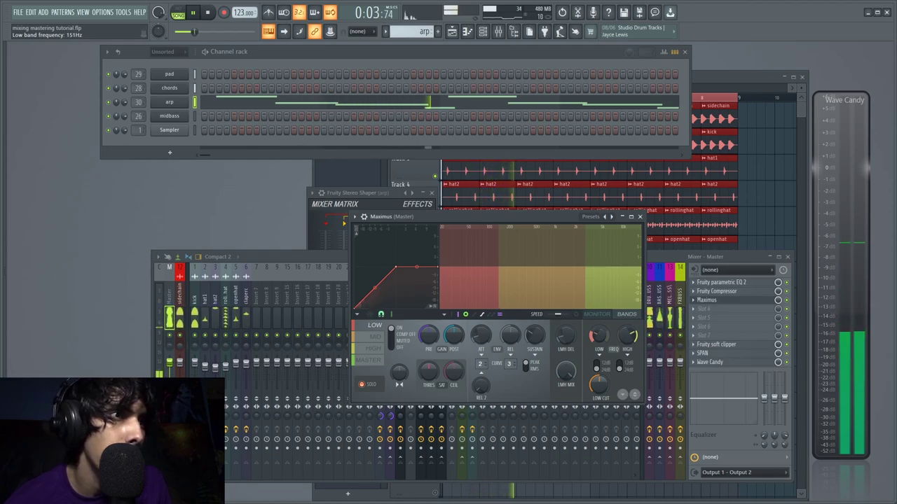
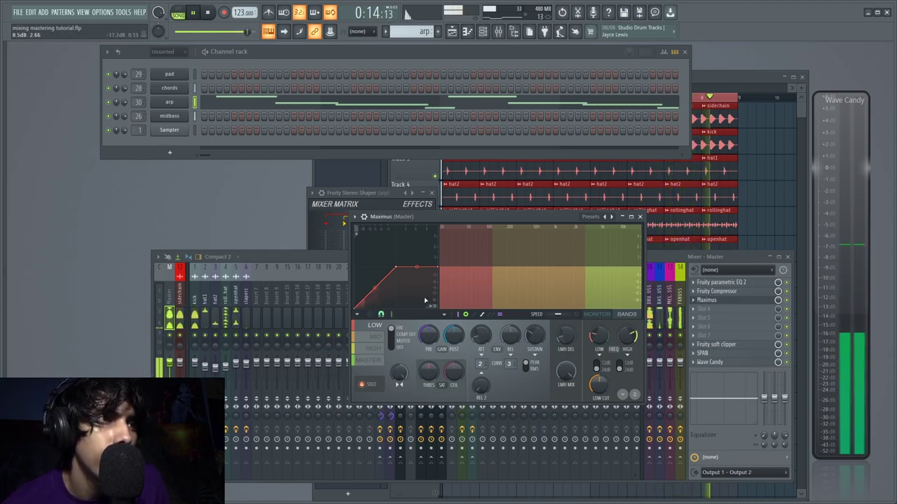
Add a point to the Low band's compression curve, pull its knee down, and compare the band with compression off and on
{"action": "left_click", "coordinate": [597, 315]}
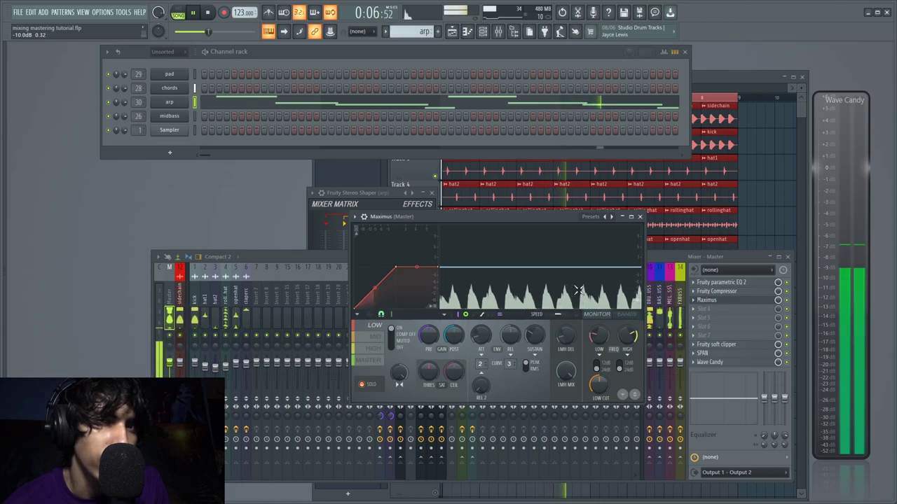
{"action": "right_click", "coordinate": [372, 292]}
{"action": "left_click_drag", "start_coordinate": [397, 268], "coordinate": [398, 285]}
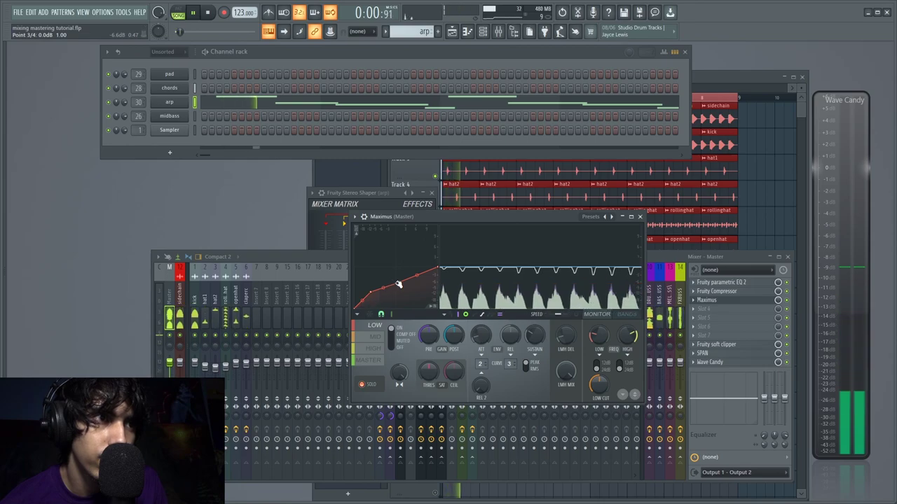
{"action": "left_click", "coordinate": [392, 335]}
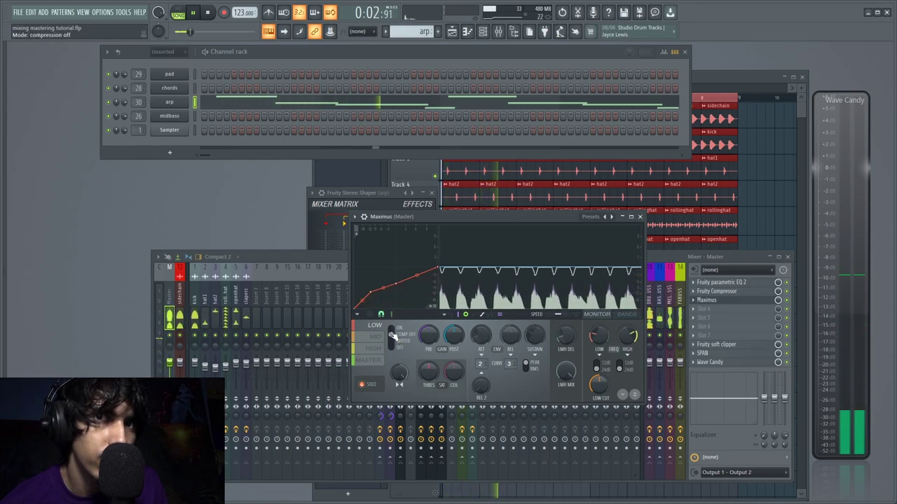
{"action": "left_click", "coordinate": [392, 330]}
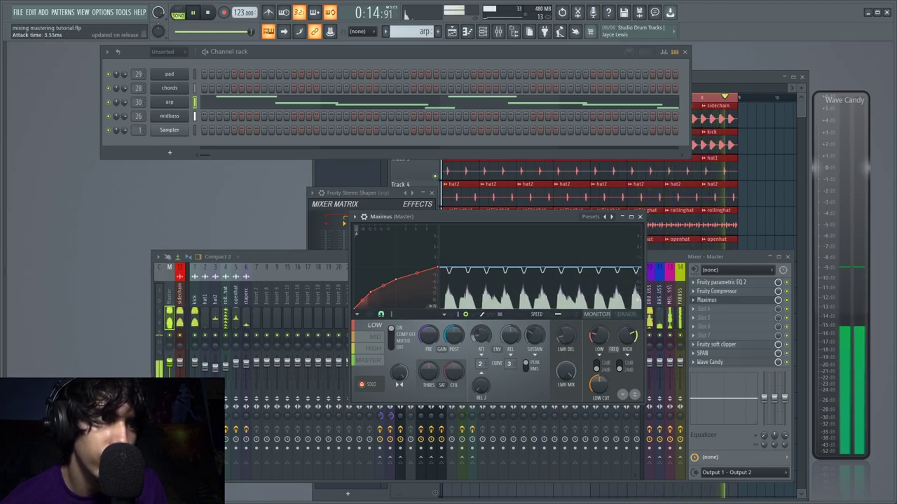
Fine-tune the Low band's attack time and recheck the band's level against the repositioned Wave Candy meter
{"action": "left_click_drag", "start_coordinate": [484, 337], "coordinate": [483, 336]}
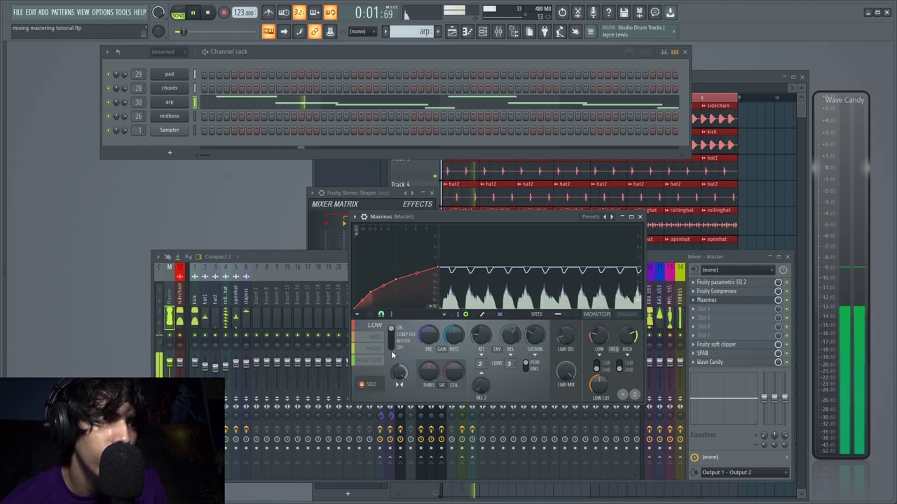
{"action": "left_click_drag", "start_coordinate": [850, 287], "coordinate": [837, 307]}
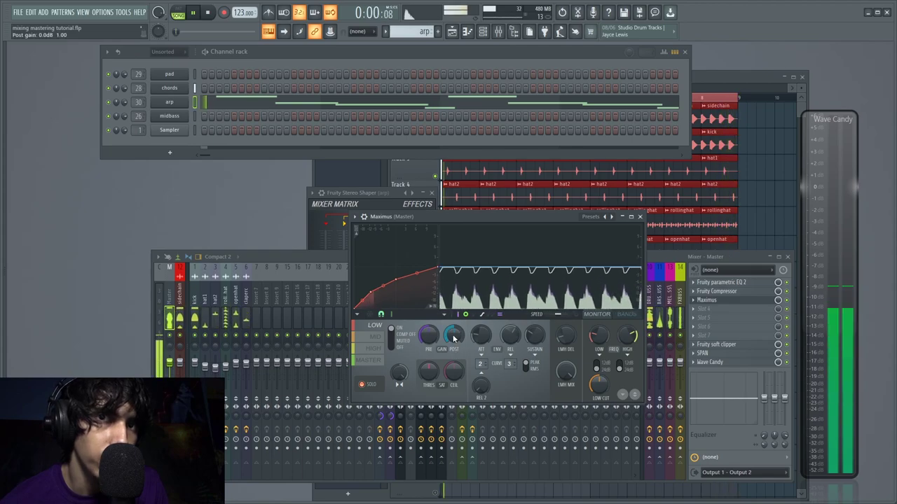
{"action": "left_click", "coordinate": [392, 342]}
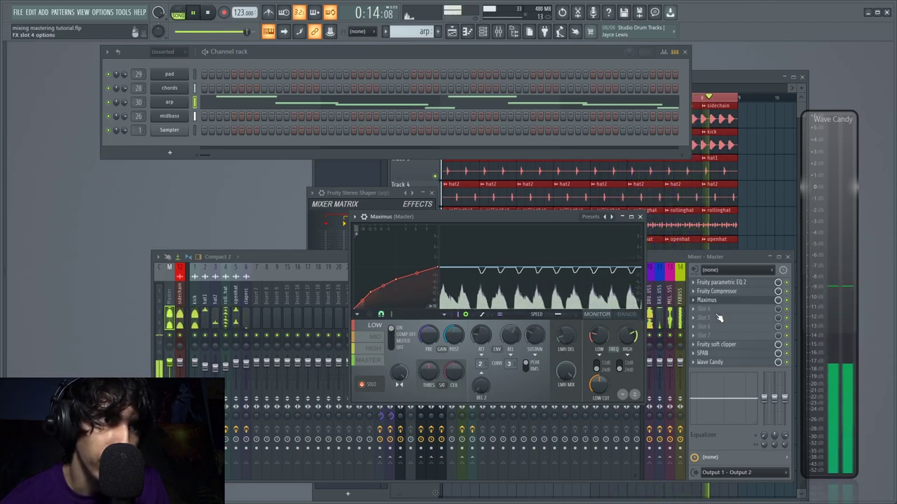
Raise the Low band's post gain to about 1.9 dB, and add a low point and pull the knee down on the Mid band's compression curve
{"action": "mouse_move", "coordinate": [457, 336]}
{"action": "left_mouse_down"}
{"action": "mouse_move", "coordinate": [457, 323]}
{"action": "mouse_move", "coordinate": [456, 340]}
{"action": "left_mouse_up"}
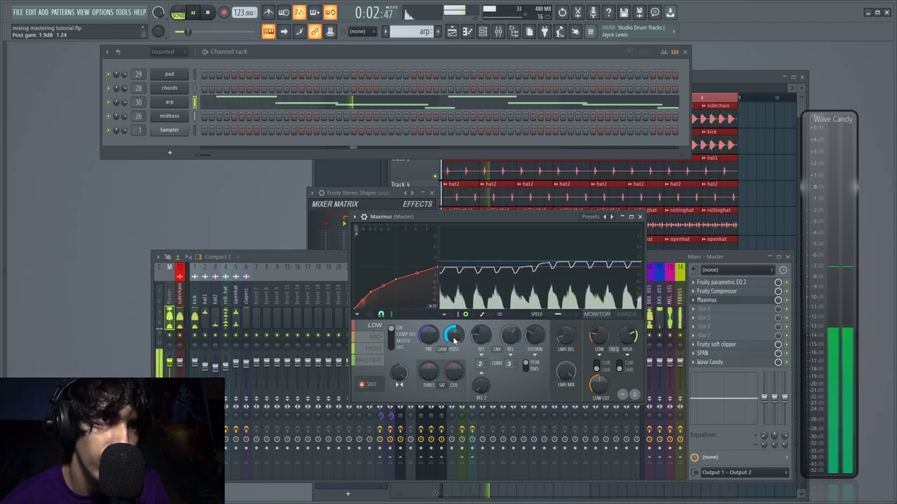
{"action": "left_click", "coordinate": [381, 337]}
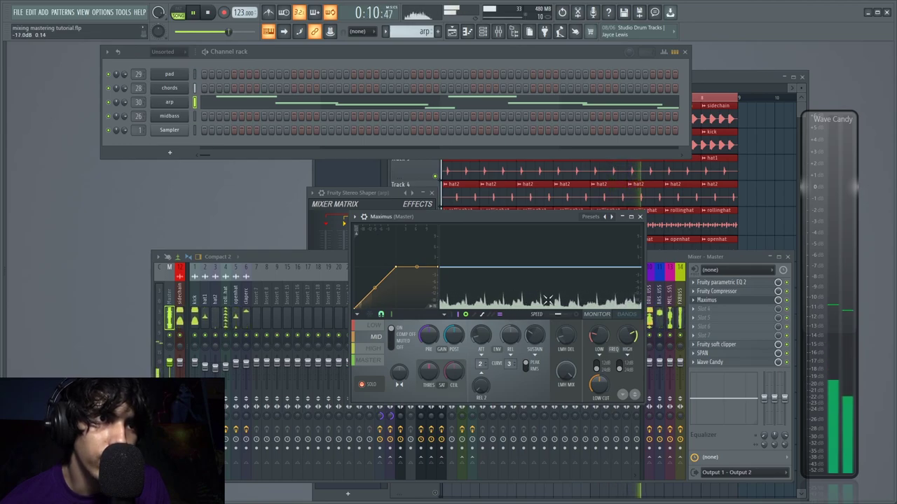
{"action": "key", "text": "space"}
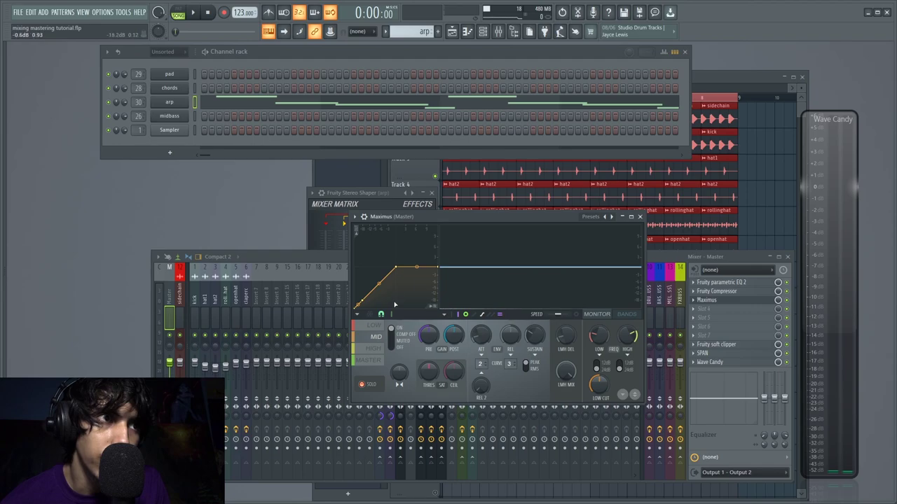
{"action": "key", "text": "space"}
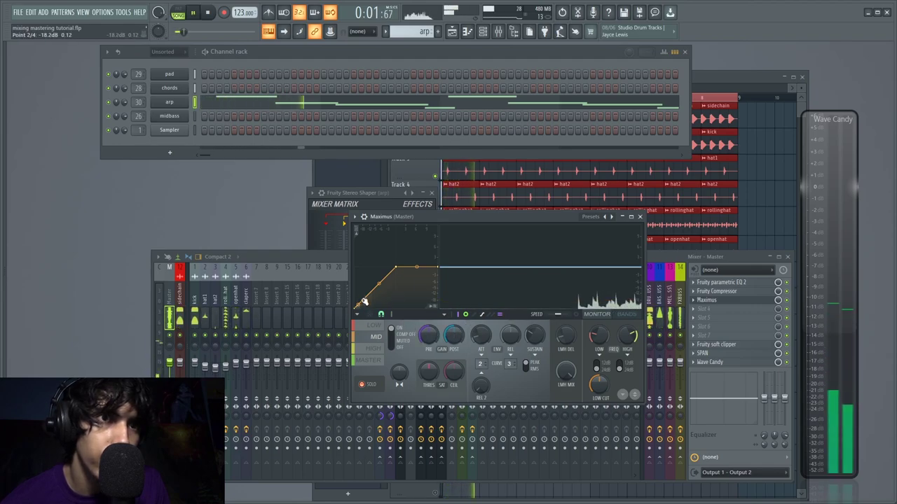
{"action": "left_click_drag", "start_coordinate": [396, 268], "coordinate": [398, 286]}
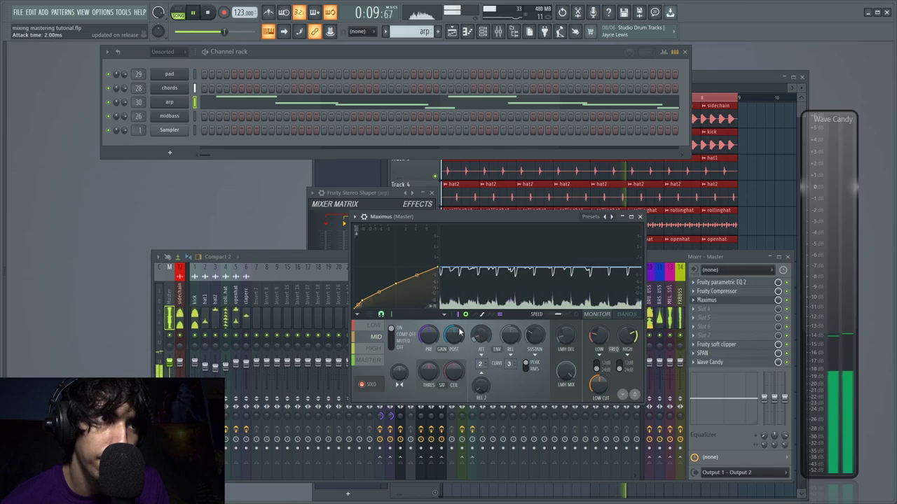
Enlarge and reposition the Maximus window while comparing the Mid band with compression off and on
{"action": "left_click", "coordinate": [395, 335]}
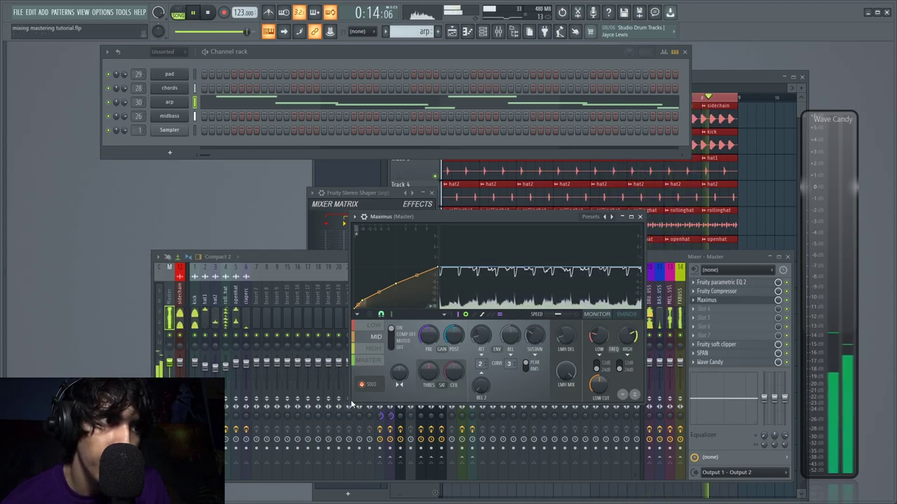
{"action": "left_click_drag", "start_coordinate": [351, 399], "coordinate": [227, 495]}
{"action": "left_click_drag", "start_coordinate": [424, 216], "coordinate": [480, 133]}
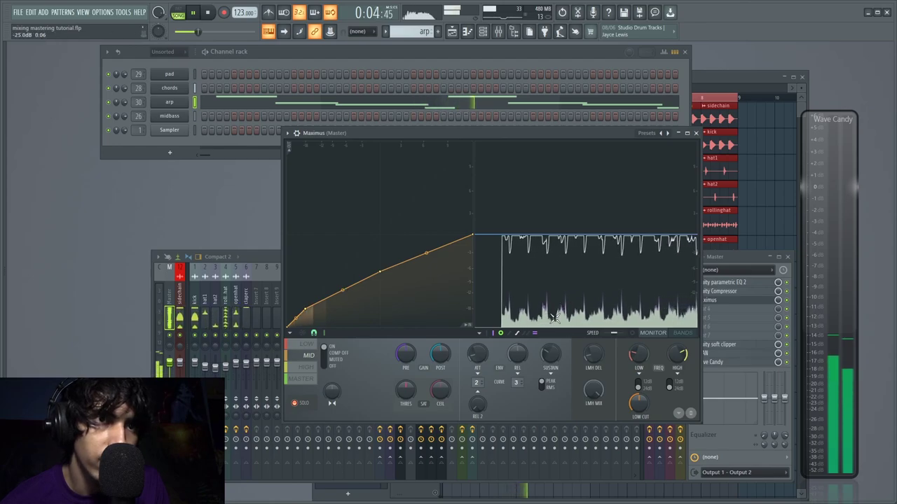
{"action": "left_click", "coordinate": [325, 353]}
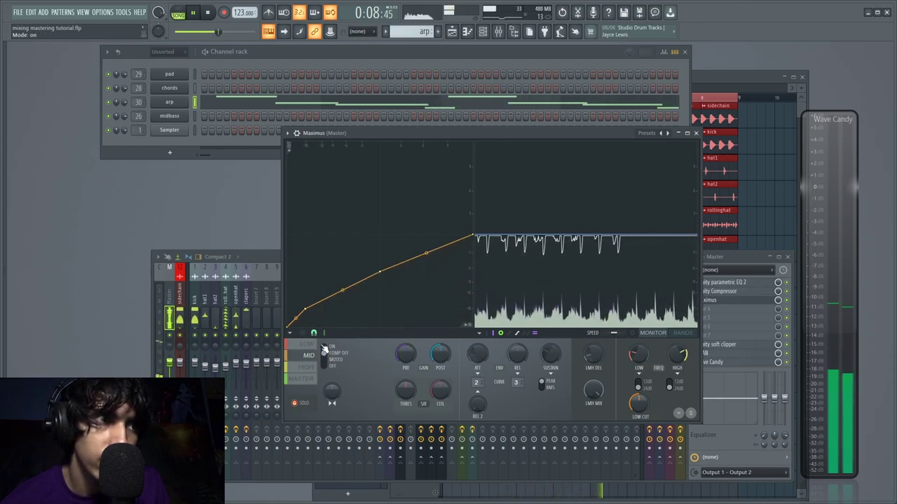
{"action": "left_click", "coordinate": [324, 348]}
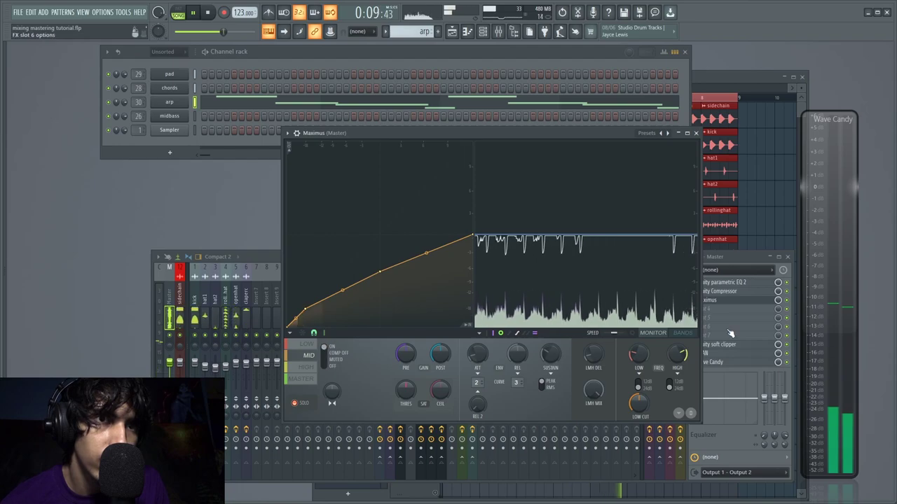
Set the Mid band's attack to about 4.5 ms, recheck its compression, raise its post gain and widen its stereo separation to about 18%
{"action": "left_click", "coordinate": [696, 133]}
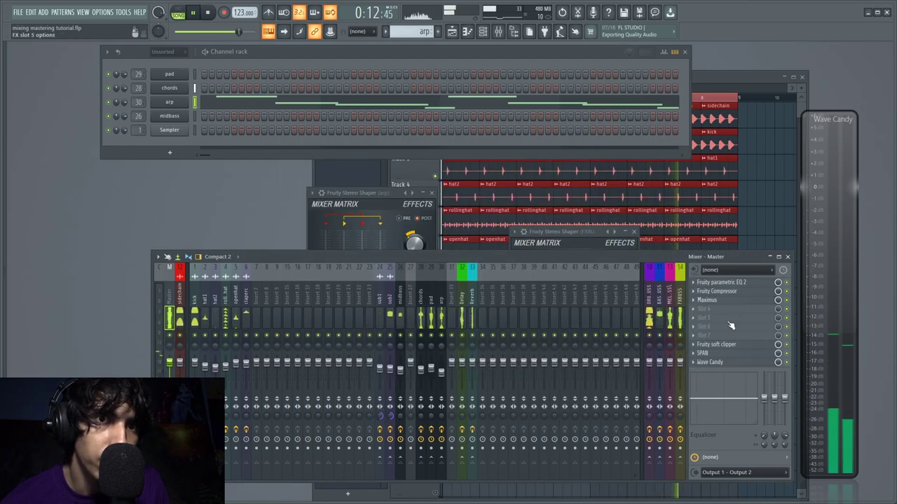
{"action": "left_click", "coordinate": [708, 300]}
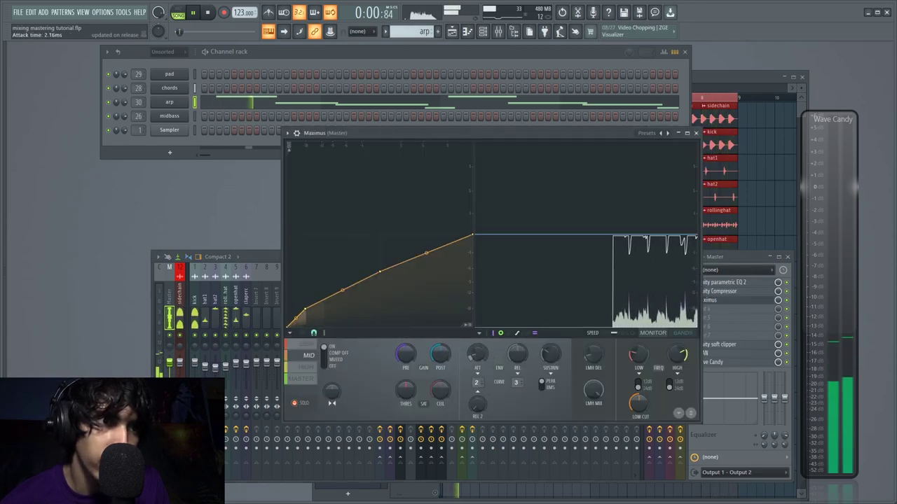
{"action": "left_click_drag", "start_coordinate": [489, 355], "coordinate": [488, 351]}
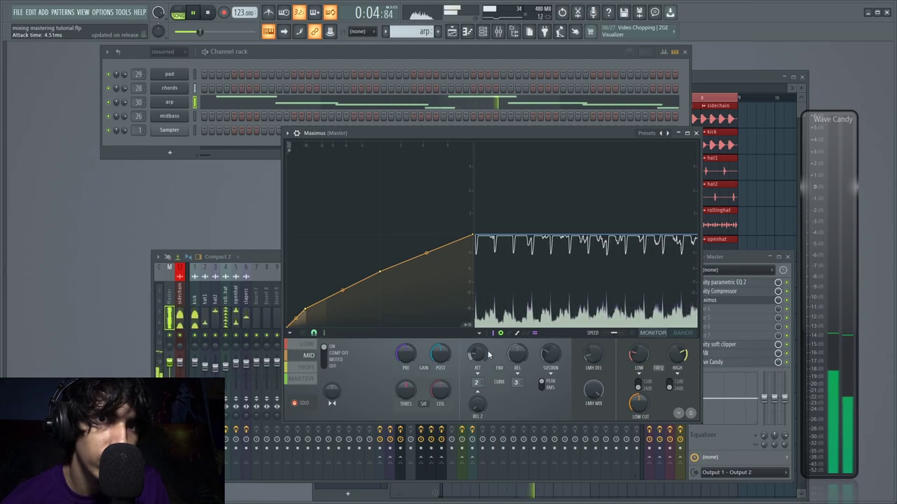
{"action": "left_click", "coordinate": [326, 348]}
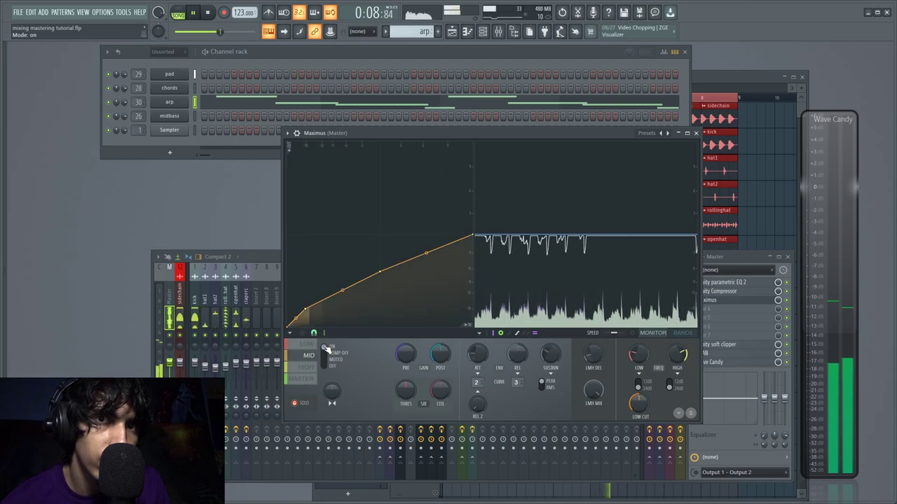
{"action": "left_click_drag", "start_coordinate": [439, 356], "coordinate": [439, 357]}
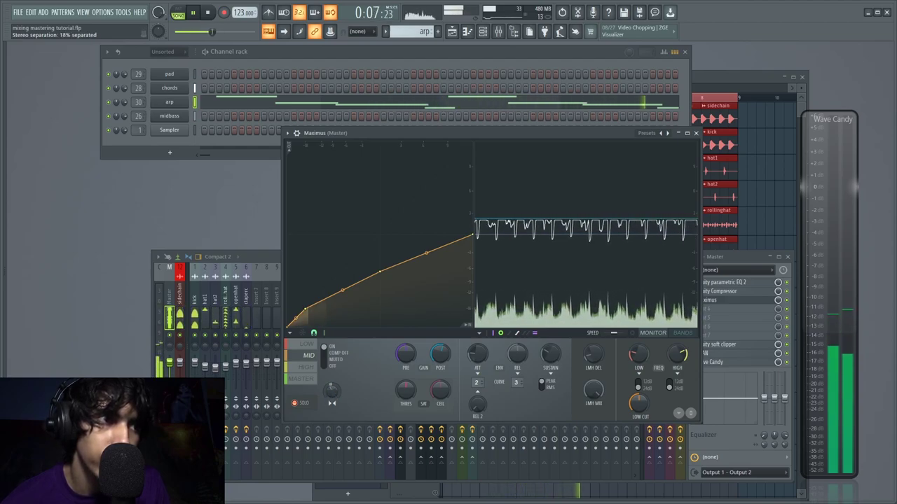
Shape the High band's compression curve by adding lower points and pulling its knee down
{"action": "left_click", "coordinate": [311, 367]}
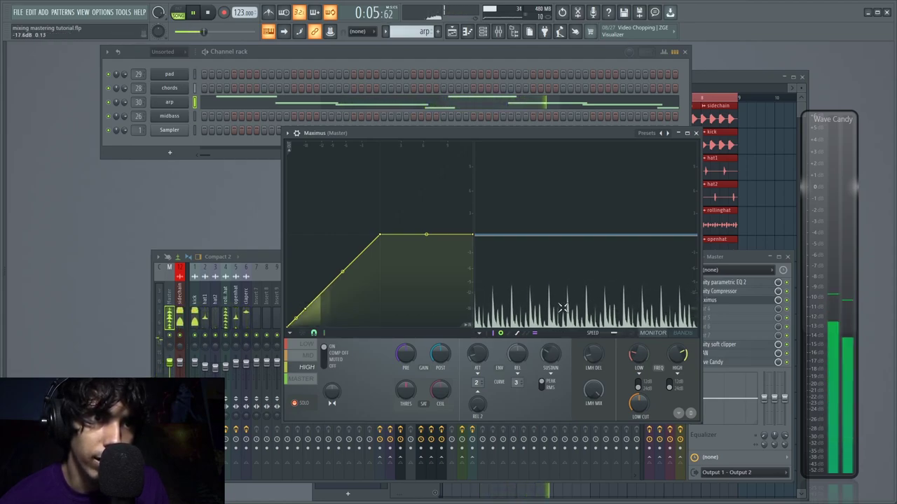
{"action": "left_click_drag", "start_coordinate": [380, 233], "coordinate": [381, 271]}
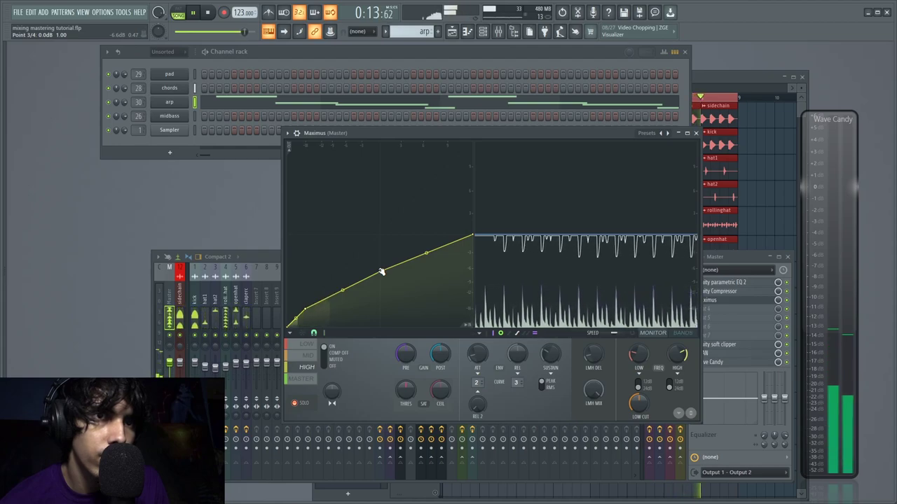
{"action": "right_click", "coordinate": [334, 291]}
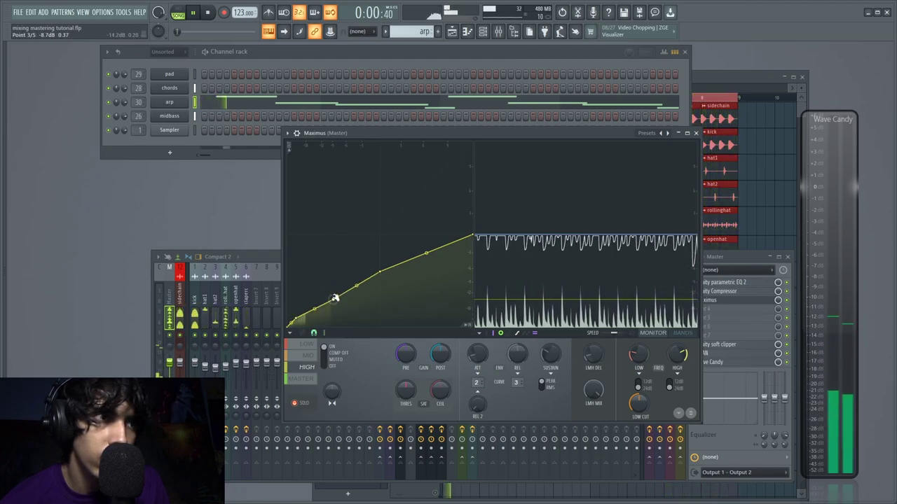
{"action": "left_click_drag", "start_coordinate": [335, 299], "coordinate": [326, 299]}
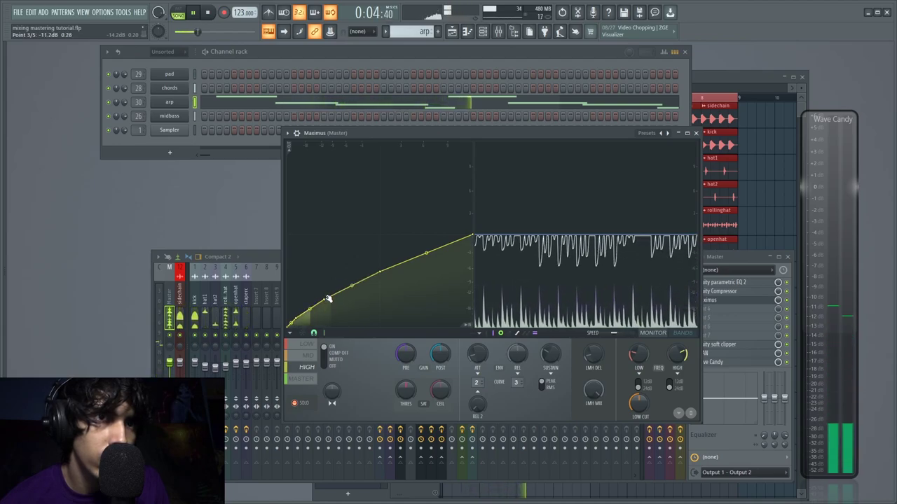
{"action": "left_click_drag", "start_coordinate": [382, 272], "coordinate": [380, 280]}
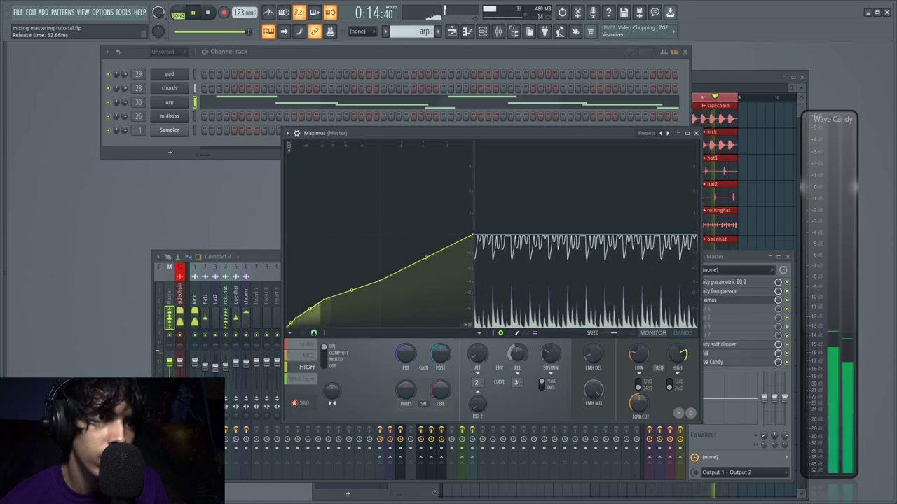
Adjust the High band's release with output peaks shown, compare its compression, raise its post gain and widen its stereo separation to about 19%
{"action": "left_click_drag", "start_coordinate": [516, 354], "coordinate": [511, 357]}
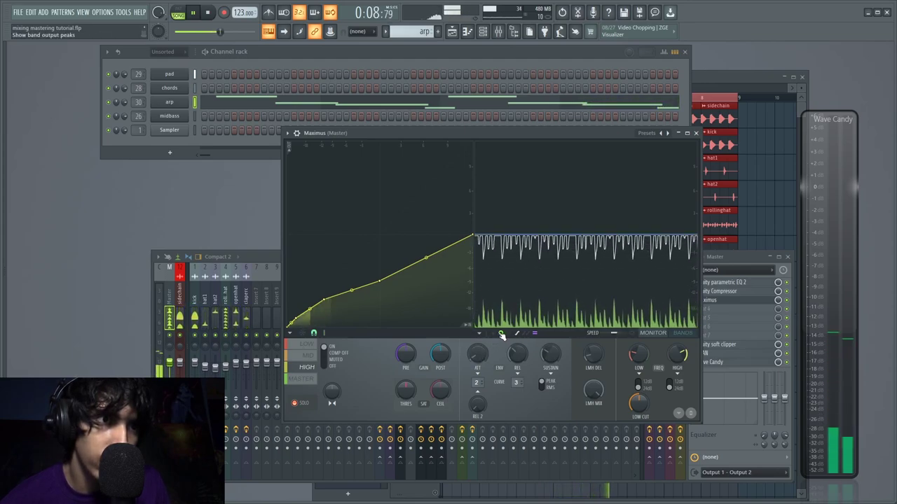
{"action": "left_click", "coordinate": [499, 335]}
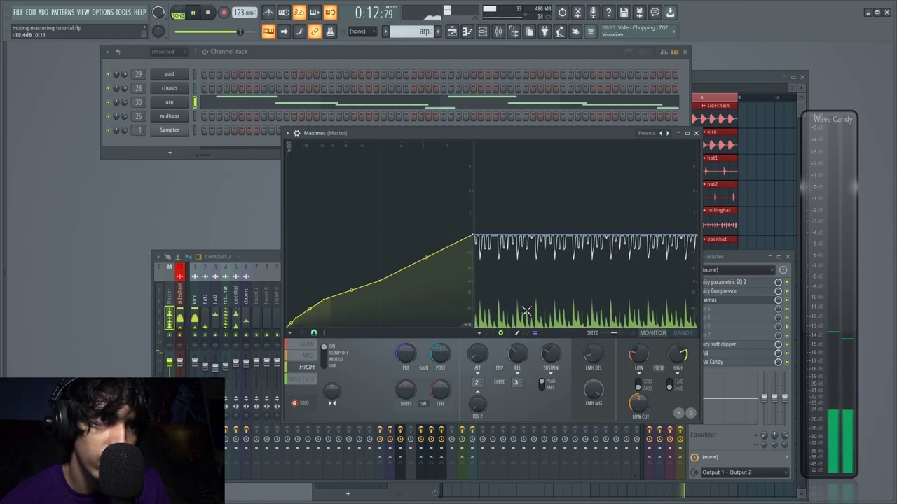
{"action": "left_click", "coordinate": [325, 354]}
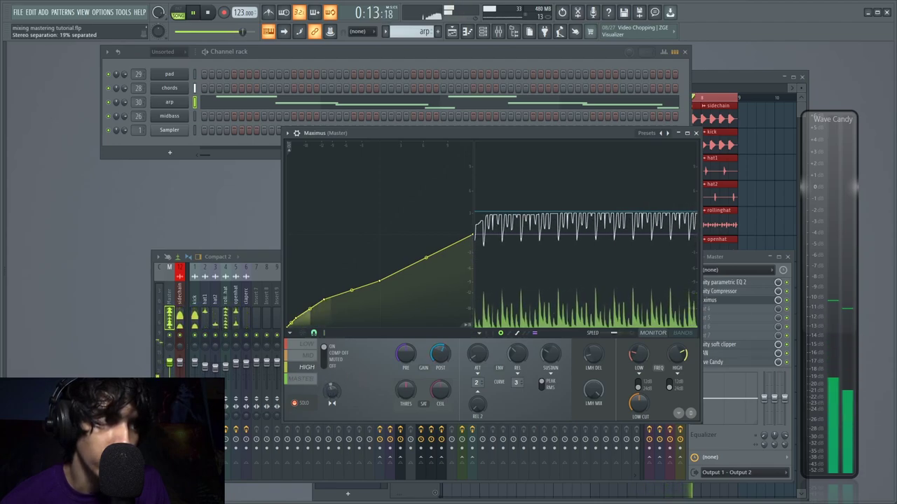
{"action": "left_click_drag", "start_coordinate": [332, 391], "coordinate": [332, 410]}
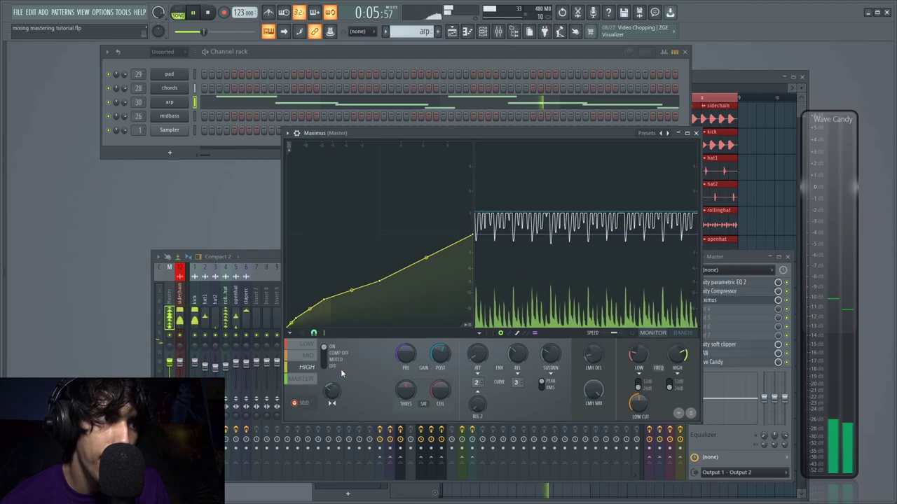
Remove the limiting from Maximus's Master band by raising its curve's end point into a straight diagonal line, and play the result
{"action": "left_click", "coordinate": [307, 379]}
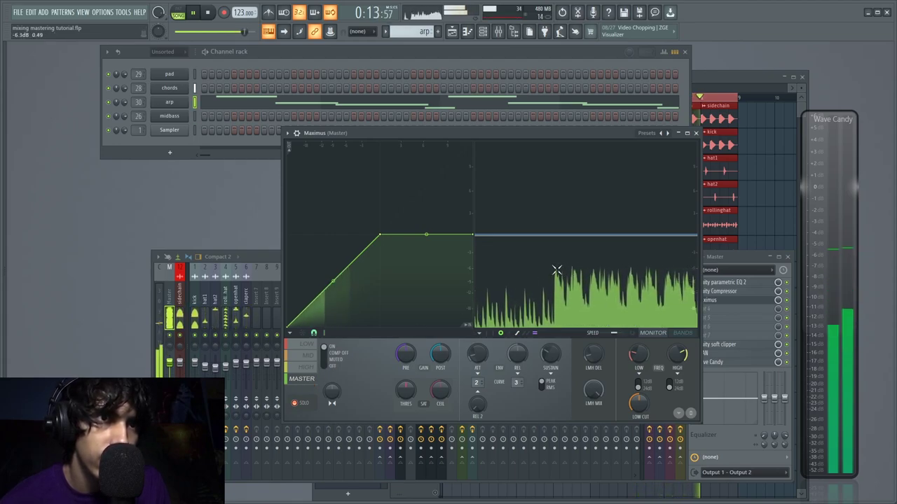
{"action": "key", "text": "space"}
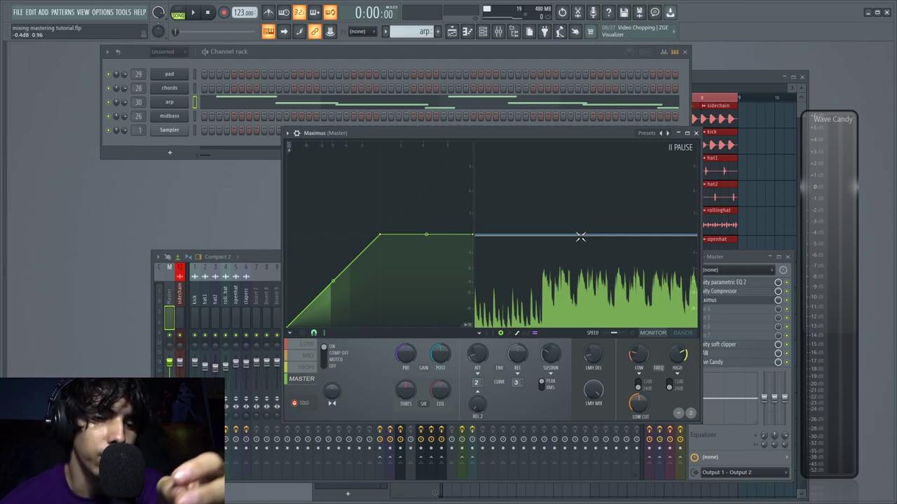
{"action": "key", "text": "space"}
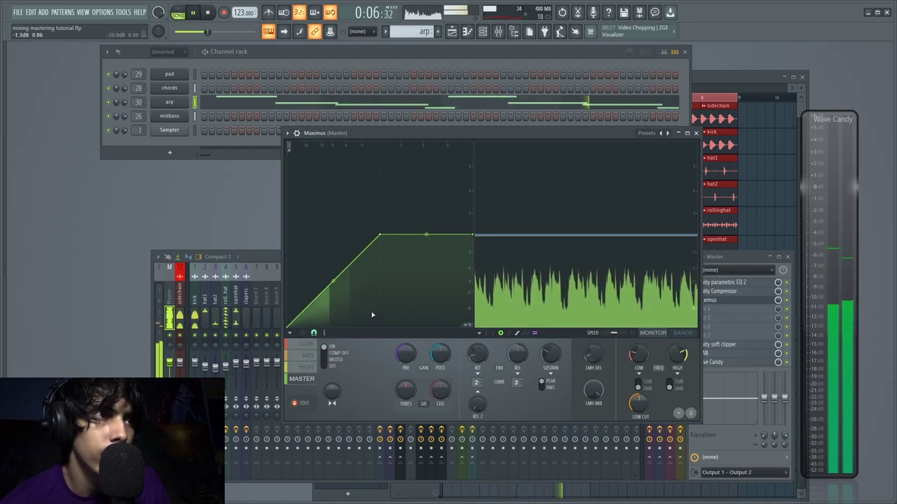
{"action": "key", "text": "space"}
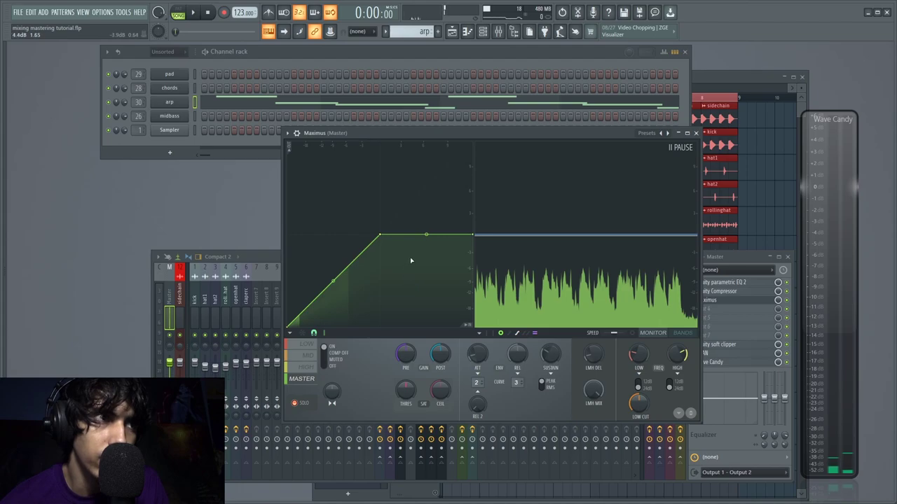
{"action": "left_click_drag", "start_coordinate": [470, 237], "coordinate": [471, 143]}
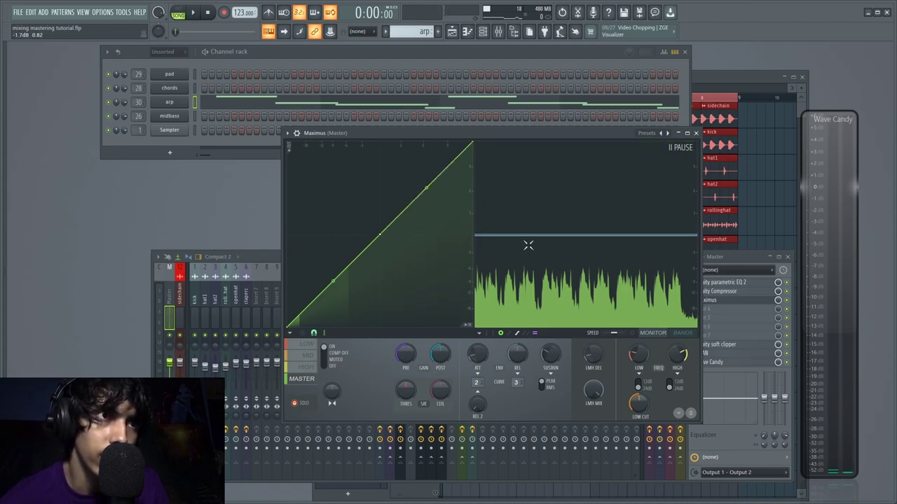
{"action": "key", "text": "space"}
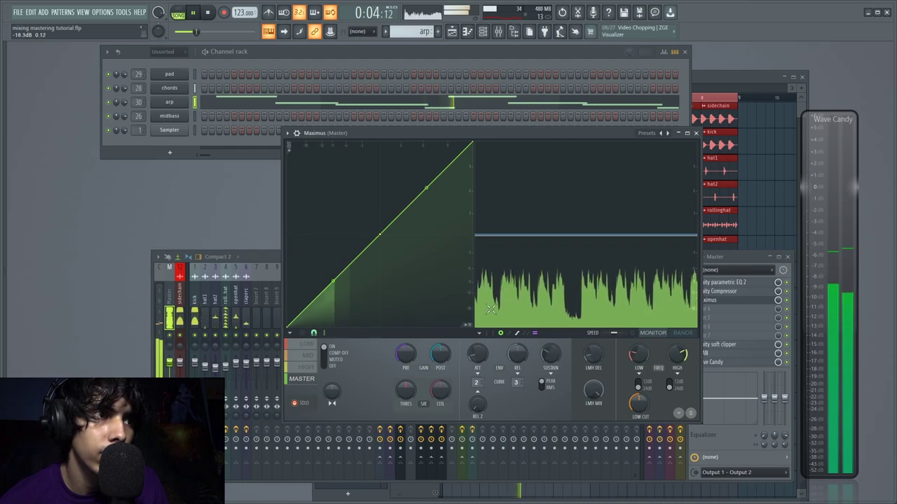
{"action": "left_click_drag", "start_coordinate": [556, 133], "coordinate": [506, 123]}
{"action": "key", "text": "space"}
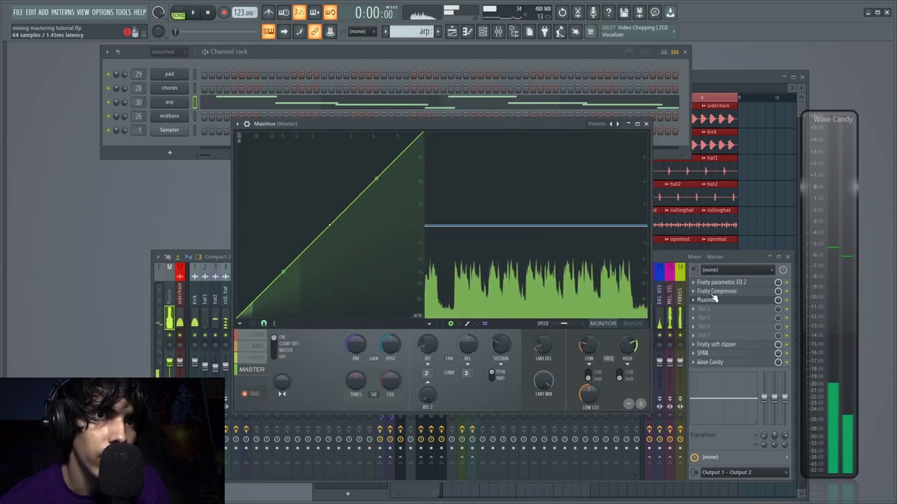
Play the mix to compare it with the Master track's Maximus bypassed and active, and reopen Maximus
{"action": "left_click", "coordinate": [646, 124]}
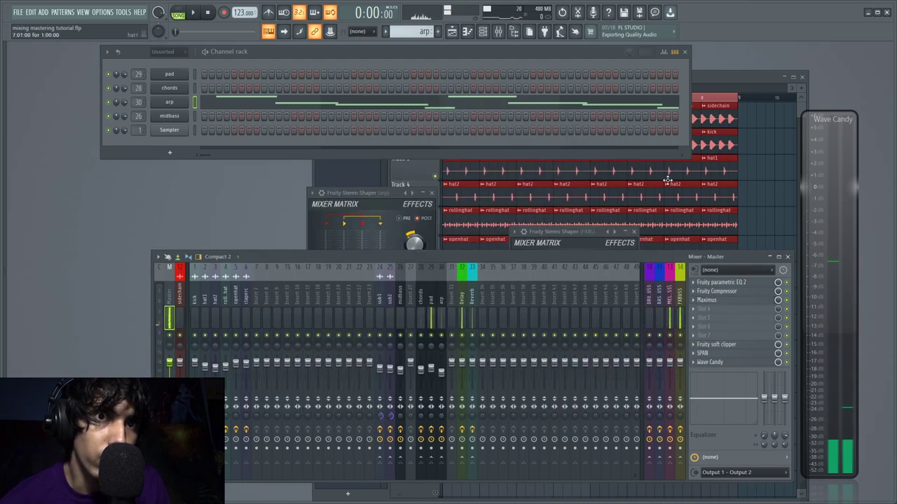
{"action": "left_click", "coordinate": [706, 299]}
{"action": "left_click", "coordinate": [709, 301]}
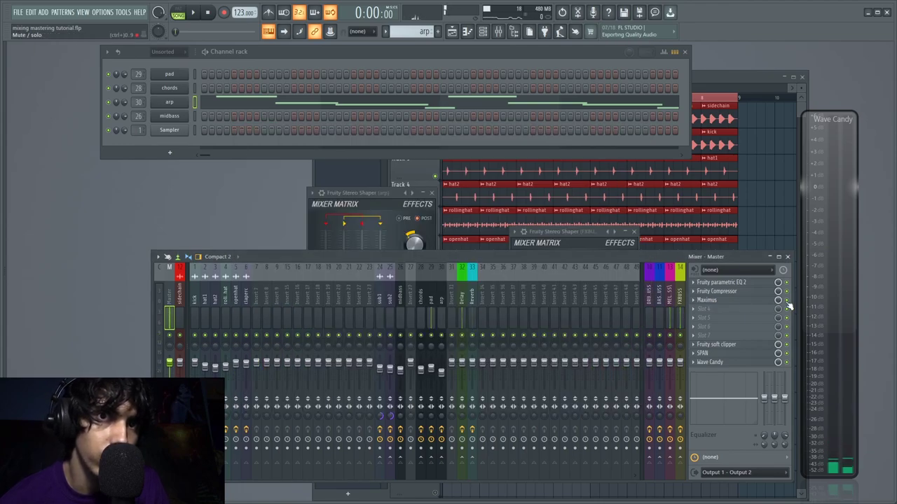
{"action": "key", "text": "space"}
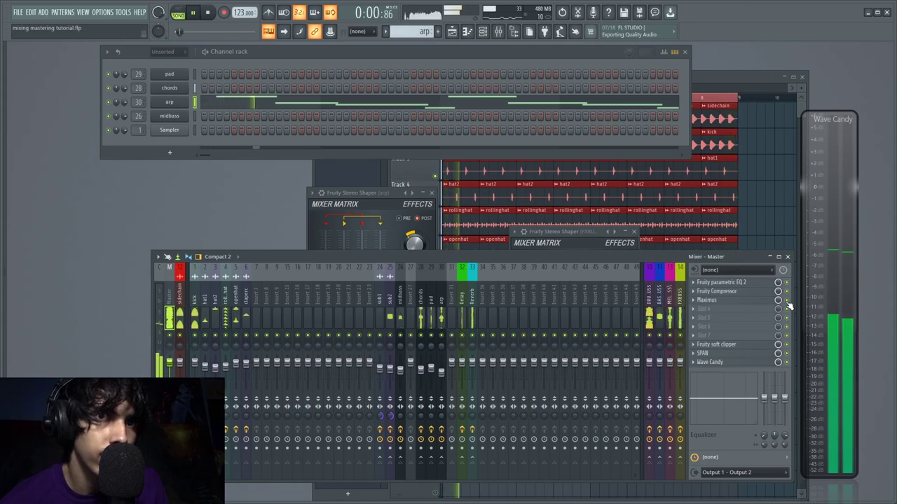
{"action": "key", "text": "space"}
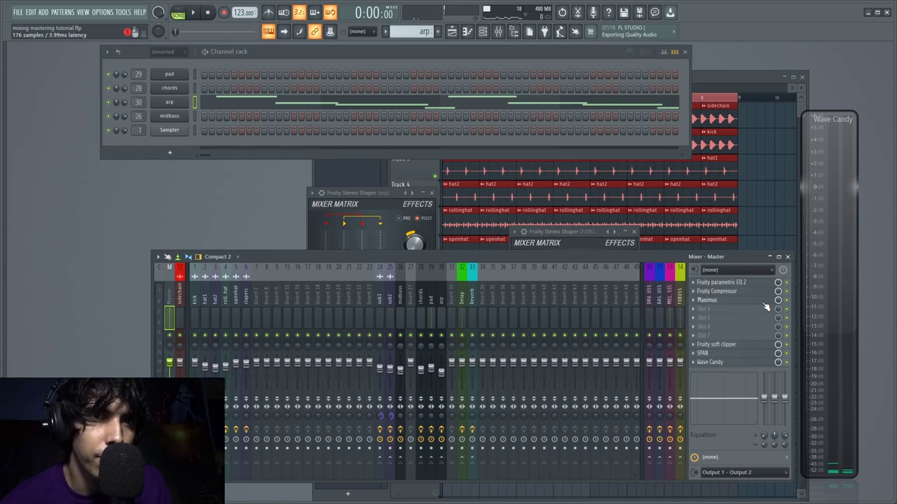
{"action": "left_click", "coordinate": [757, 301]}
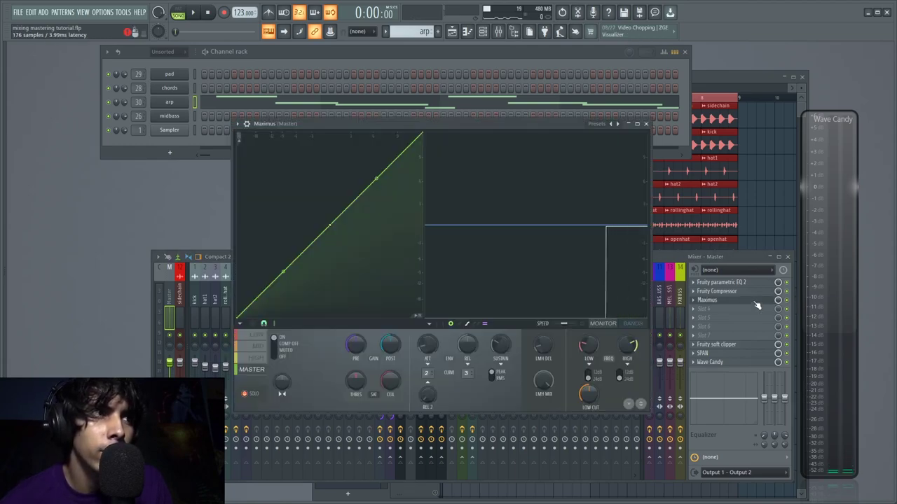
{"action": "left_click", "coordinate": [756, 301]}
{"action": "left_click", "coordinate": [727, 309]}
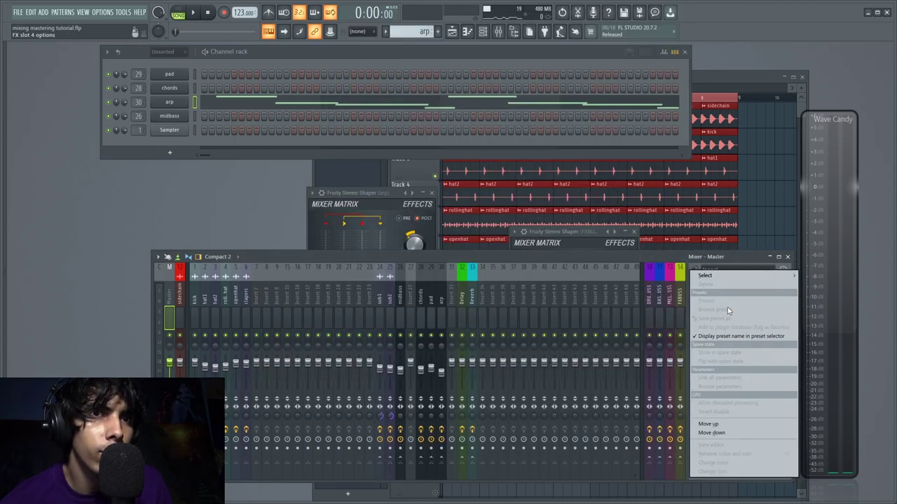
{"action": "left_click", "coordinate": [735, 255]}
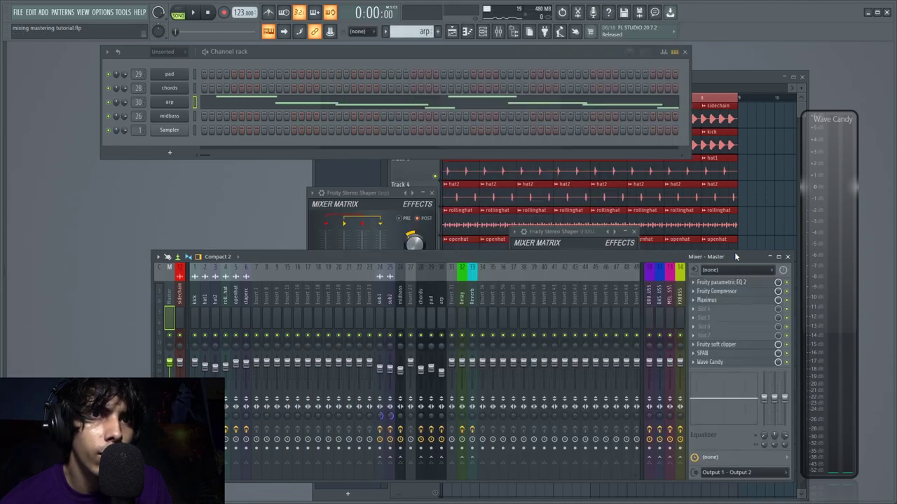
{"action": "left_click", "coordinate": [728, 301]}
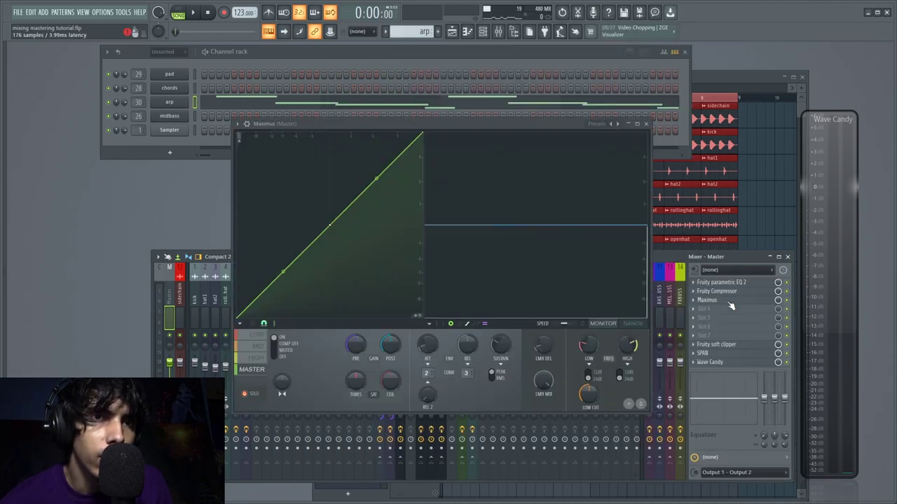
{"action": "left_click_drag", "start_coordinate": [371, 130], "coordinate": [384, 147]}
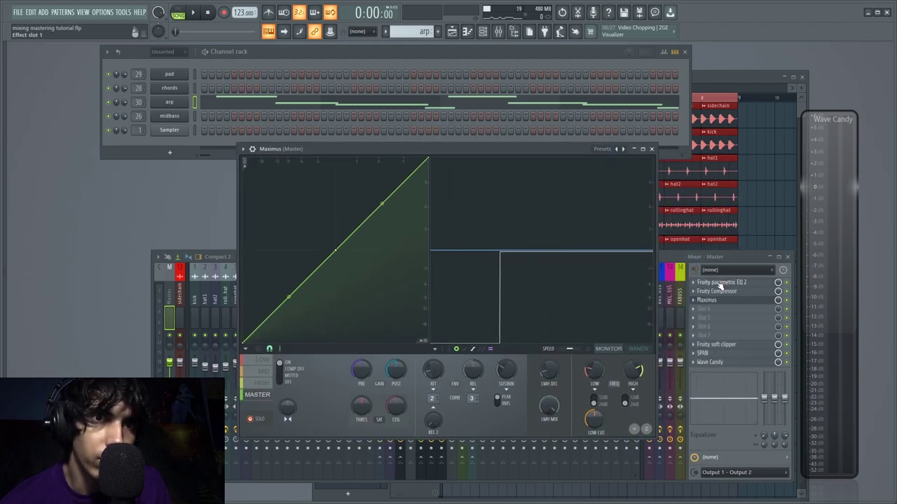
{"action": "left_click", "coordinate": [728, 257]}
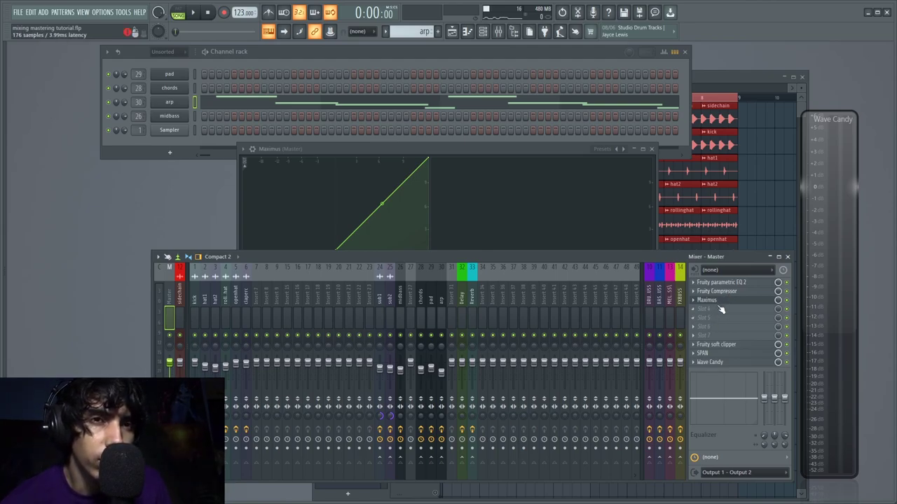
Review the compression curves of the Low, Mid, High and Master bands in the Master track's Maximus
{"action": "left_click", "coordinate": [715, 300]}
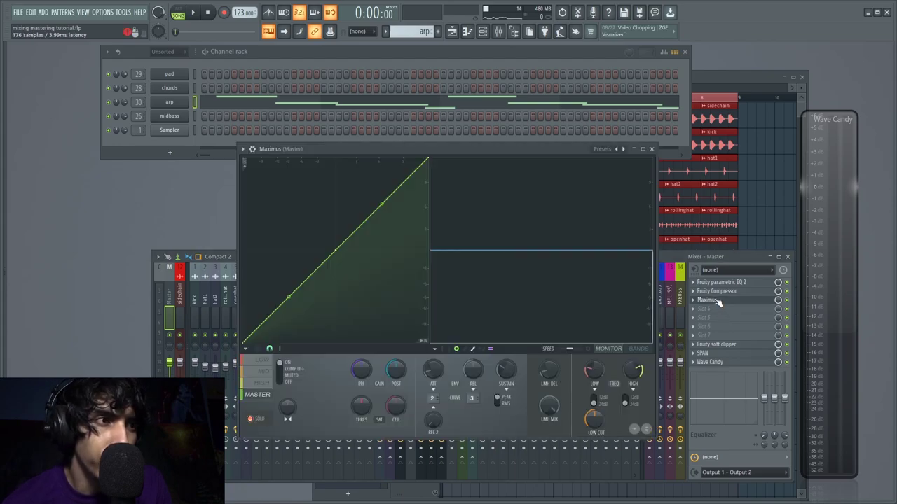
{"action": "left_click", "coordinate": [261, 384]}
{"action": "left_click", "coordinate": [265, 372]}
{"action": "left_click", "coordinate": [263, 361]}
{"action": "left_click", "coordinate": [267, 374]}
{"action": "left_click", "coordinate": [262, 384]}
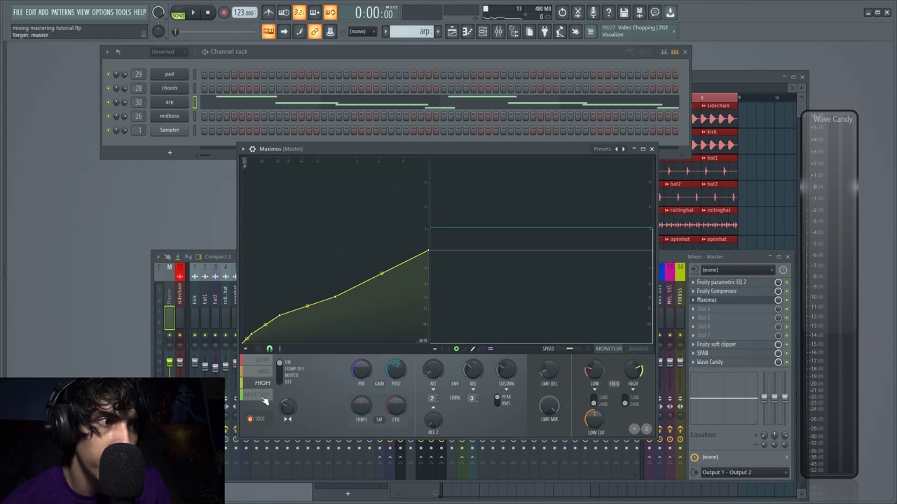
{"action": "left_click", "coordinate": [263, 397]}
{"action": "left_click", "coordinate": [651, 150]}
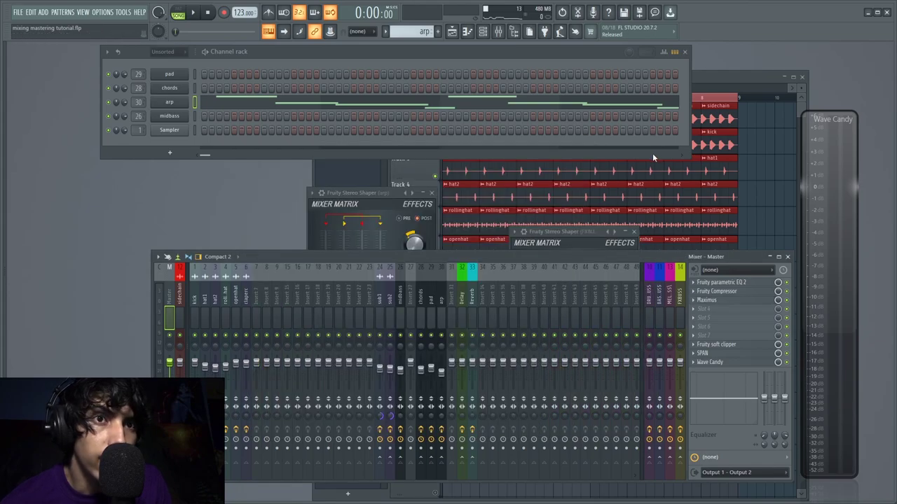
Lower the soft saturation threshold of Maximus's Master band, play the mix, and raise the threshold back up while listening
{"action": "left_click", "coordinate": [714, 301]}
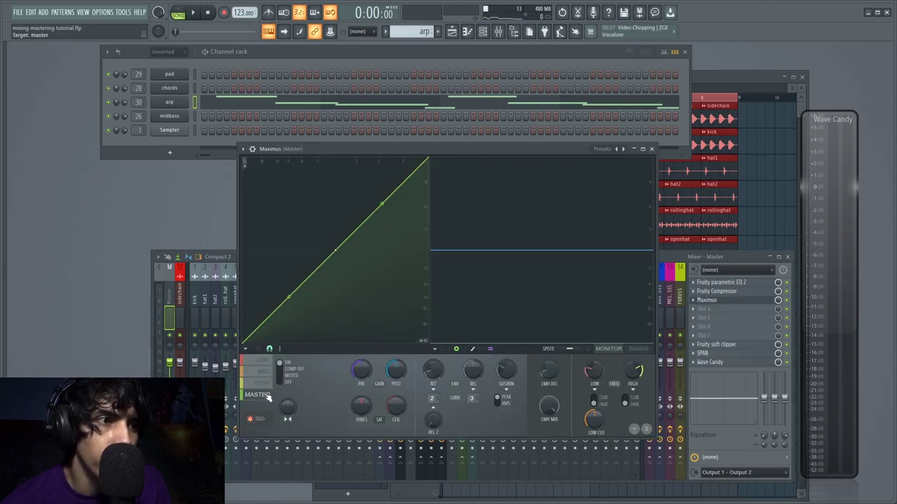
{"action": "left_click", "coordinate": [192, 14]}
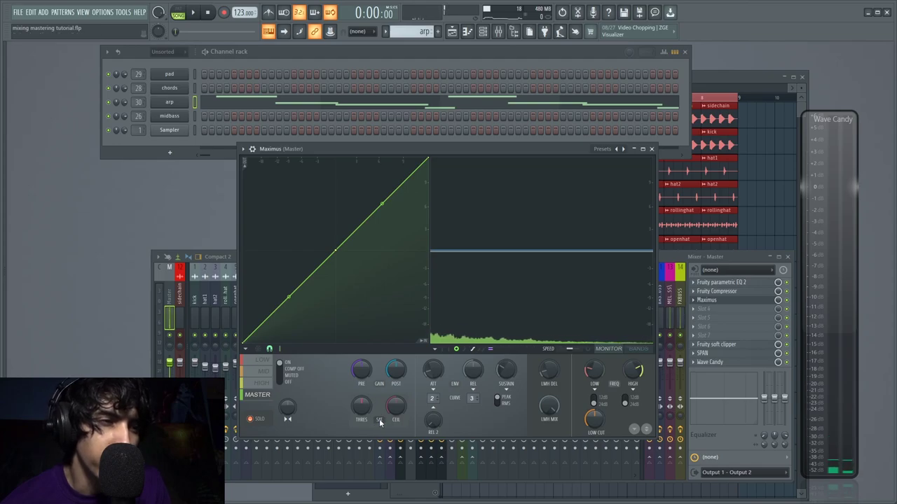
{"action": "left_click_drag", "start_coordinate": [364, 410], "coordinate": [362, 402]}
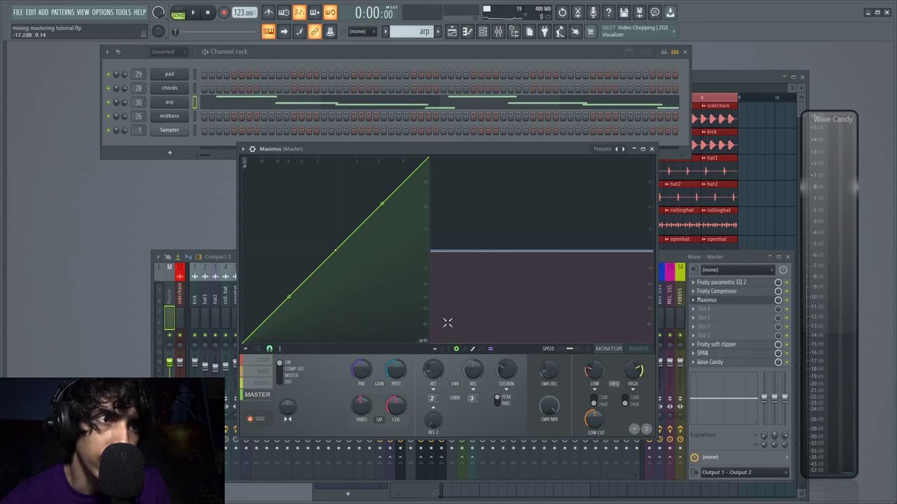
{"action": "key", "text": "space"}
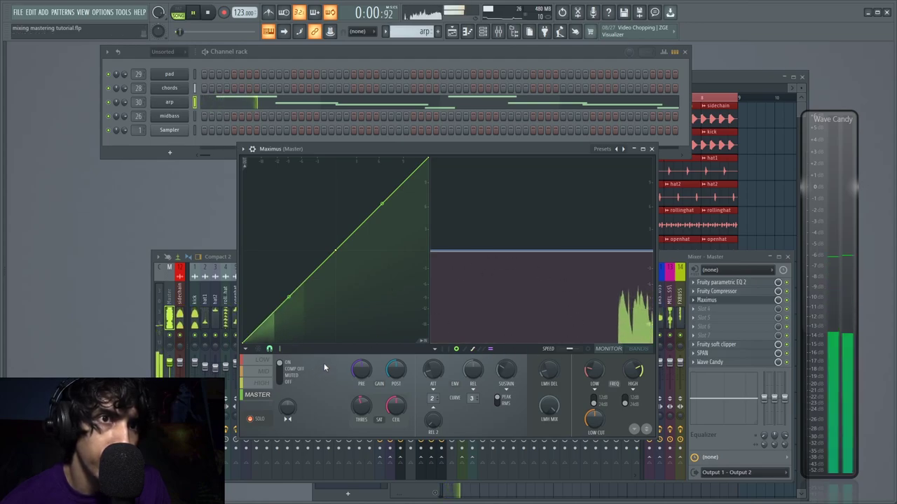
{"action": "left_click_drag", "start_coordinate": [362, 407], "coordinate": [363, 411]}
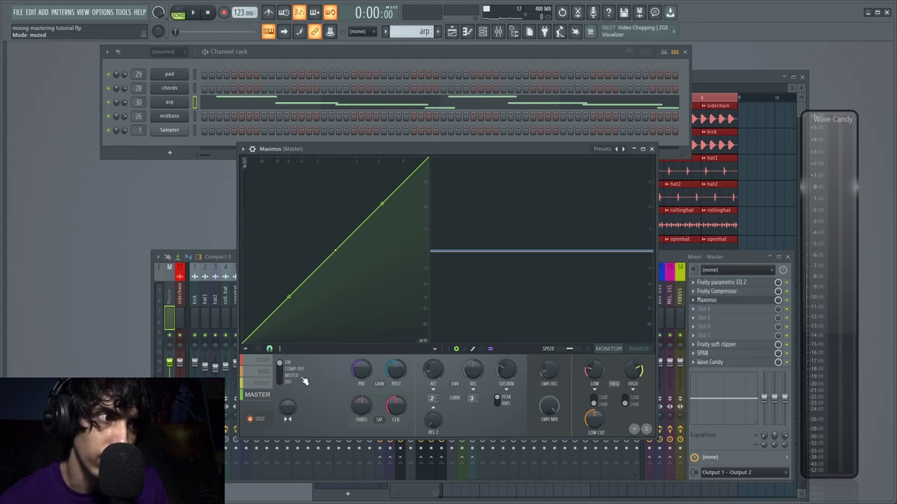
{"action": "key", "text": "space"}
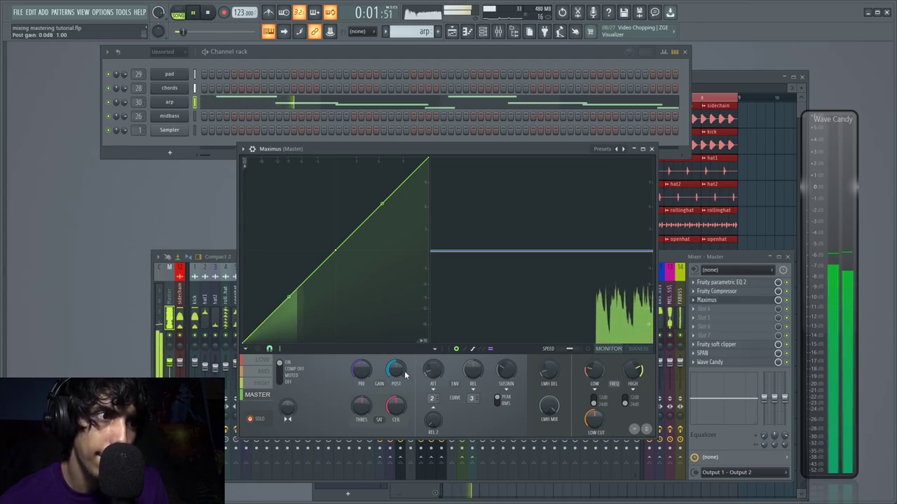
{"action": "key", "text": "space"}
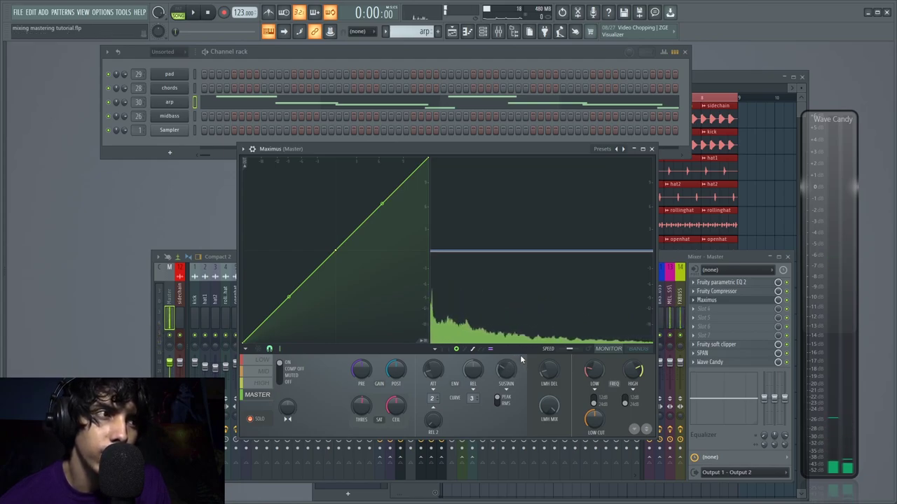
{"action": "key", "text": "space"}
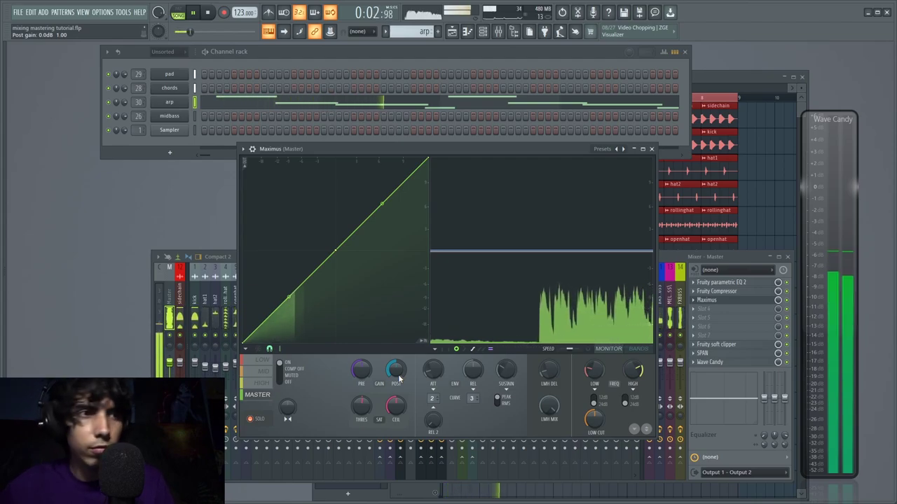
Raise the Master band's post gain in stages up to about 16.1 dB while playing the mix to hear the over-driven level
{"action": "left_click_drag", "start_coordinate": [398, 376], "coordinate": [399, 312]}
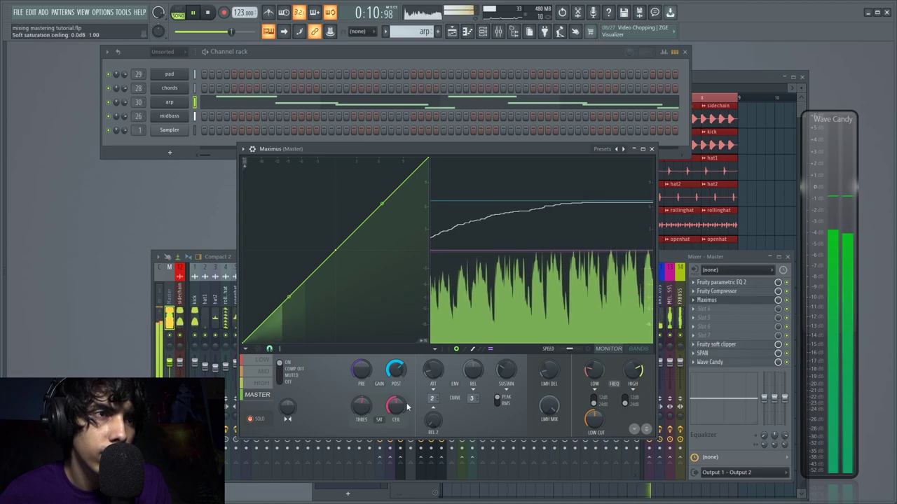
{"action": "key", "text": "space"}
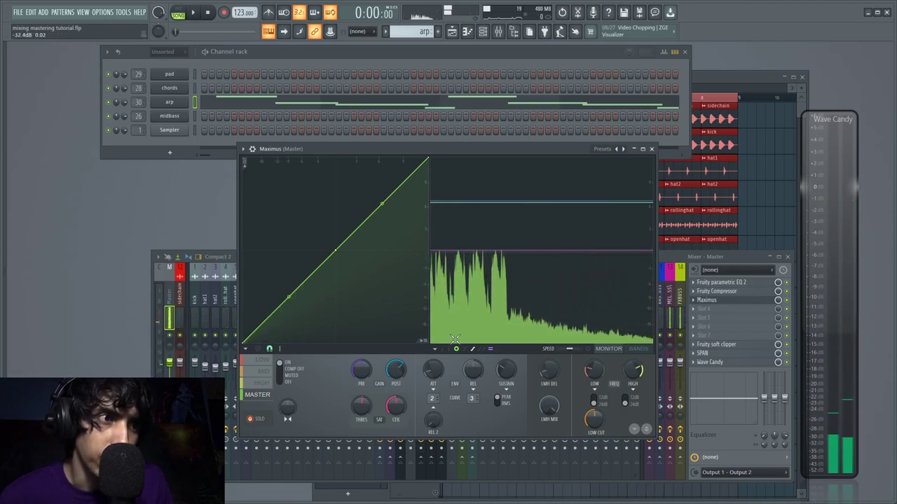
{"action": "key", "text": "space"}
{"action": "left_click_drag", "start_coordinate": [396, 369], "coordinate": [396, 362]}
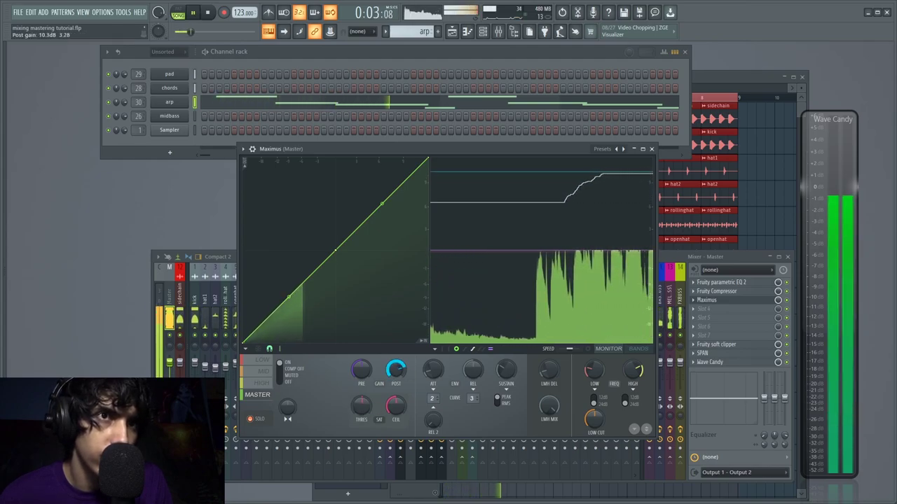
{"action": "left_click_drag", "start_coordinate": [399, 374], "coordinate": [399, 366]}
{"action": "key", "text": "space"}
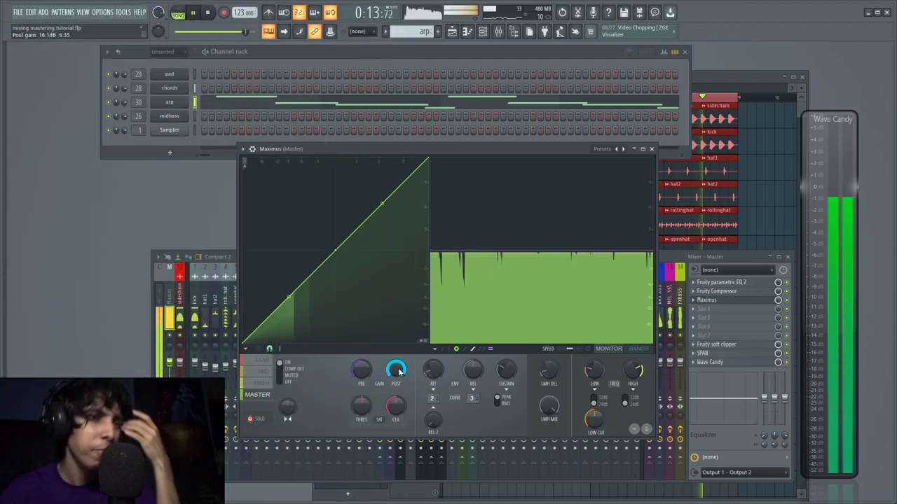
Pull the Master band's post gain down during playback and settle it at about 6.2 dB
{"action": "left_click_drag", "start_coordinate": [400, 372], "coordinate": [400, 420]}
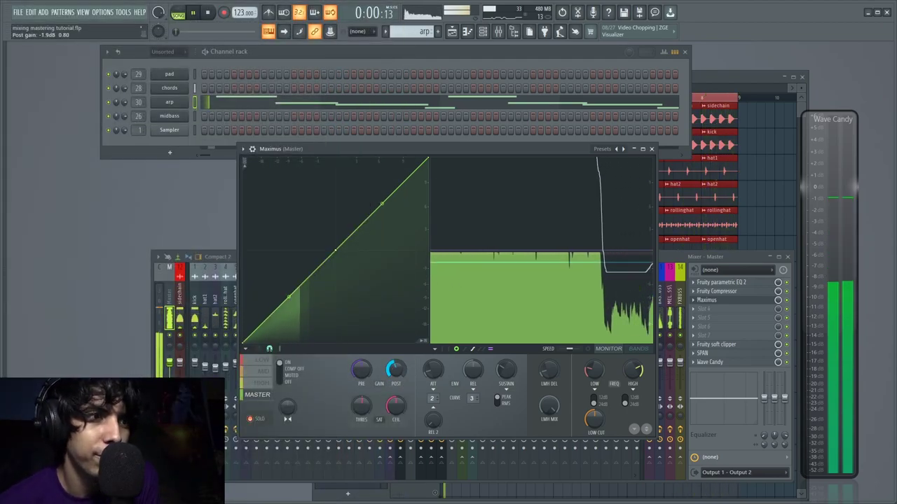
{"action": "left_click_drag", "start_coordinate": [398, 369], "coordinate": [397, 345]}
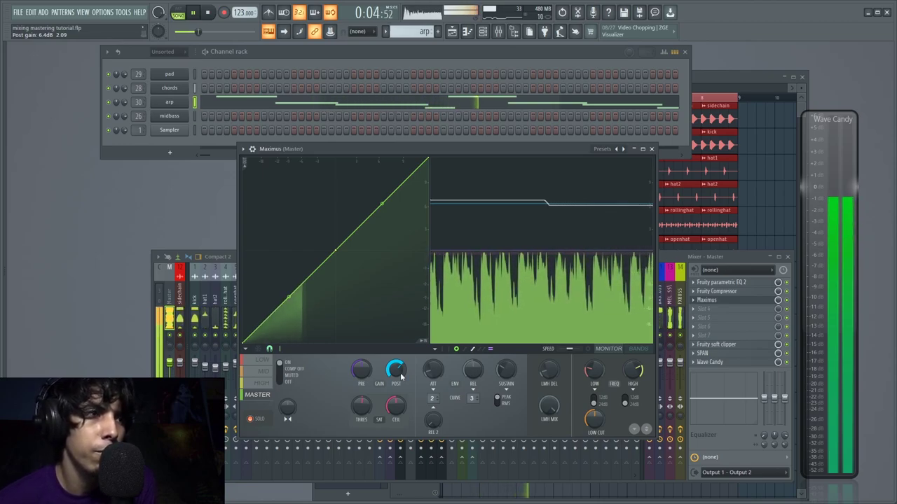
{"action": "left_click_drag", "start_coordinate": [401, 377], "coordinate": [402, 380]}
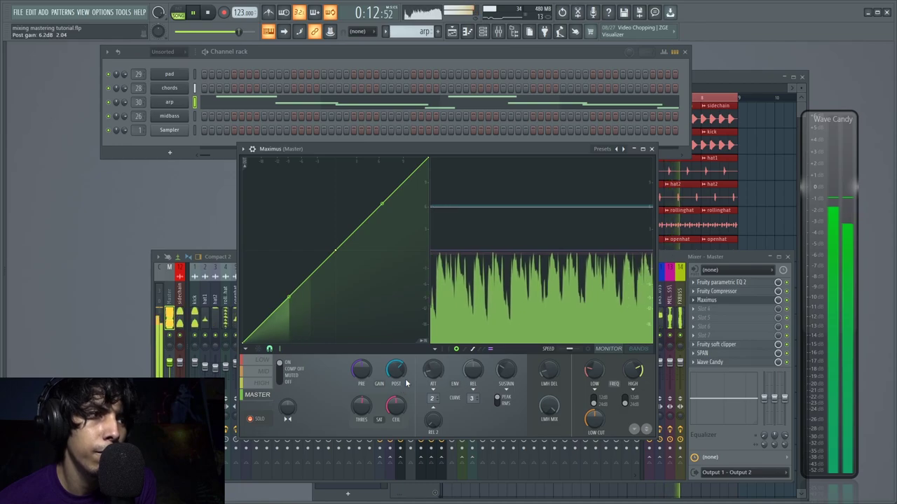
Close Maximus and delete Fruity soft clipper from the Master track's effect chain
{"action": "left_click", "coordinate": [651, 150]}
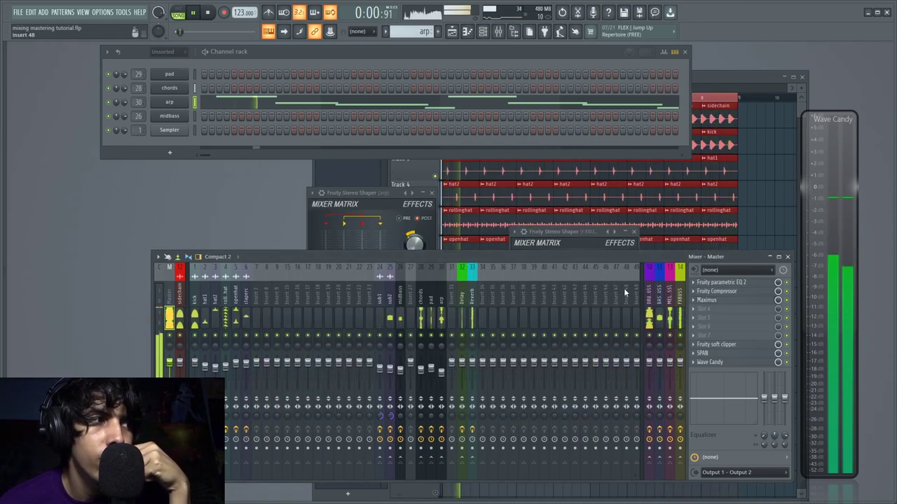
{"action": "left_click", "coordinate": [707, 354]}
{"action": "right_click", "coordinate": [706, 354]}
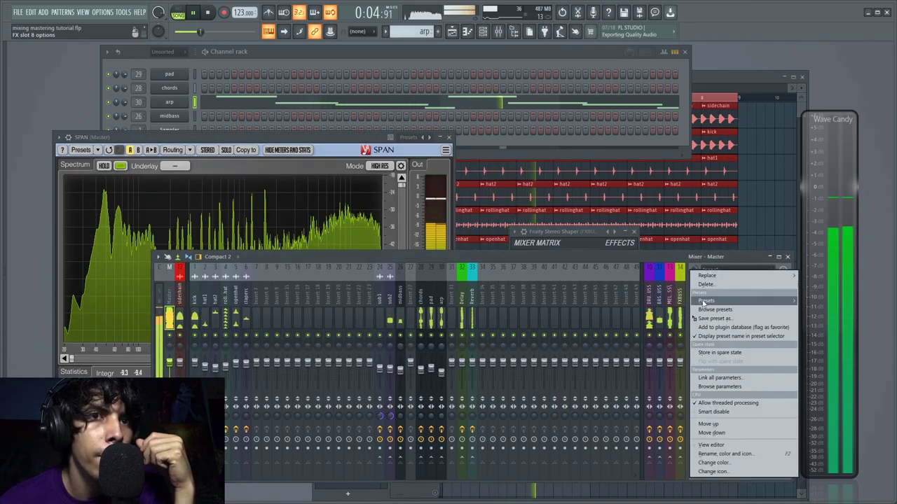
{"action": "left_click", "coordinate": [704, 260]}
Load the YUH preset in the Master track's SPAN, view the playing mix with the spectrum held, and stop playback
{"action": "left_click", "coordinate": [705, 355]}
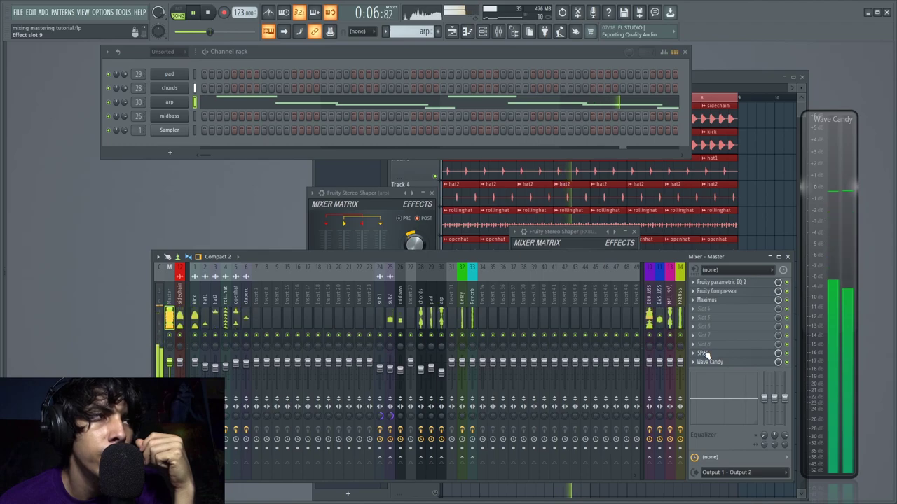
{"action": "left_click", "coordinate": [705, 355]}
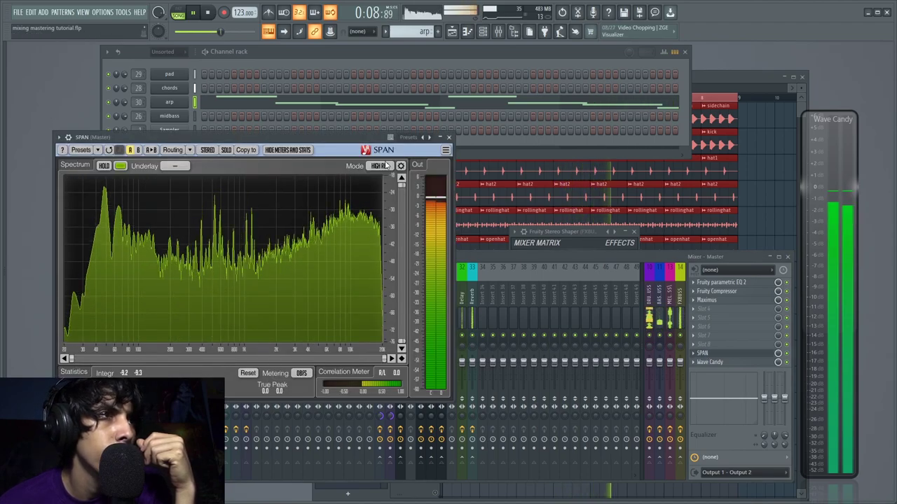
{"action": "left_click", "coordinate": [59, 137]}
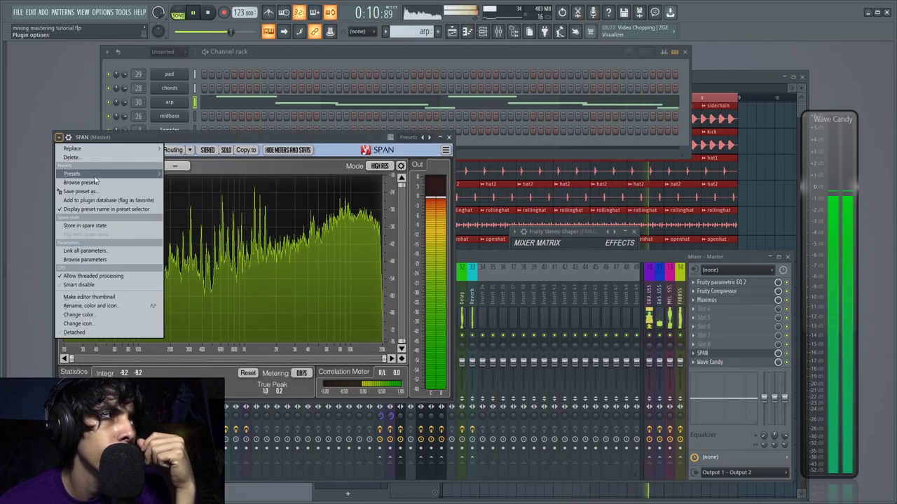
{"action": "mouse_move", "coordinate": [96, 175]}
{"action": "left_click", "coordinate": [183, 242]}
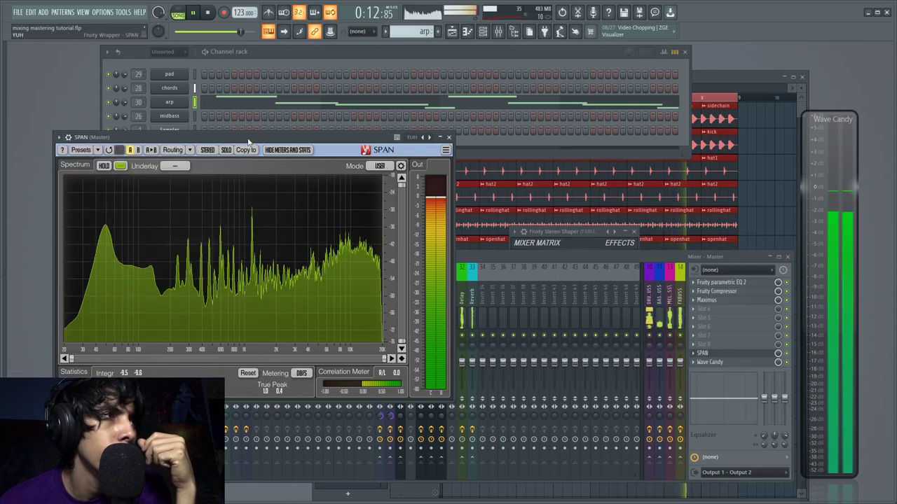
{"action": "left_click_drag", "start_coordinate": [248, 143], "coordinate": [264, 144]}
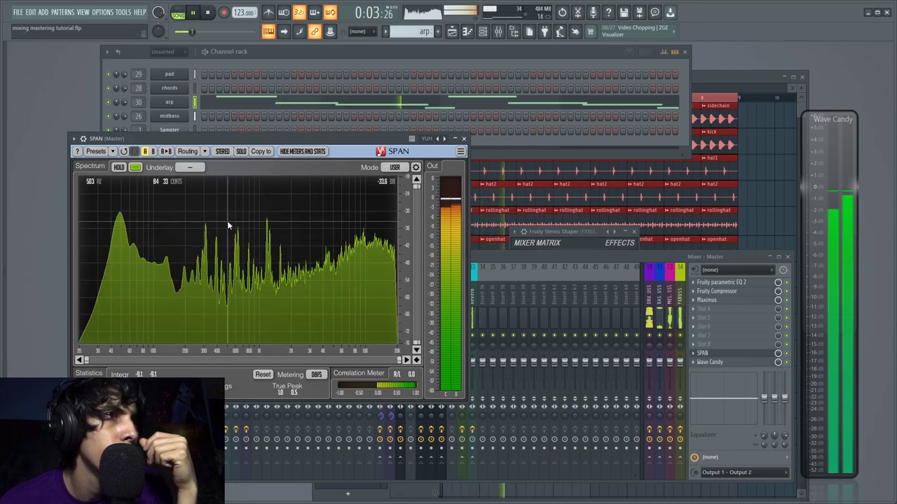
{"action": "left_click", "coordinate": [208, 12]}
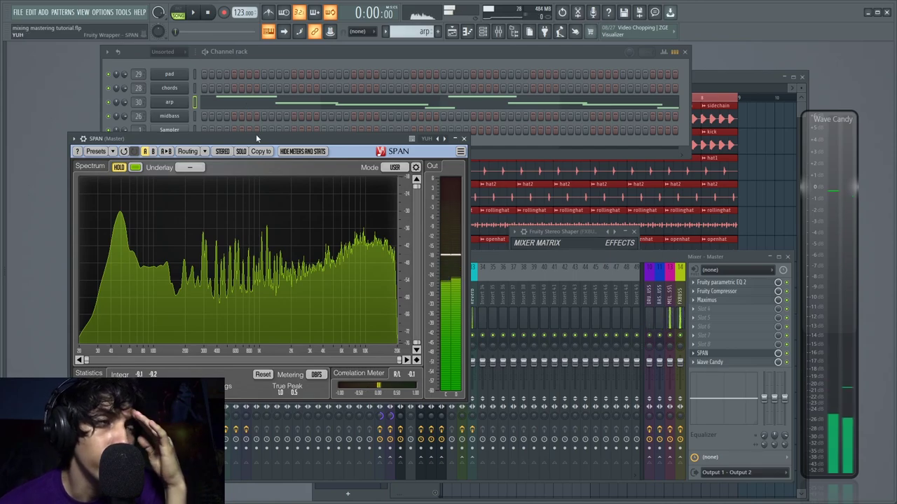
Release SPAN's spectrum hold, replay the mix, and hold the spectrum again to examine its frequency balance
{"action": "left_click_drag", "start_coordinate": [256, 138], "coordinate": [383, 186]}
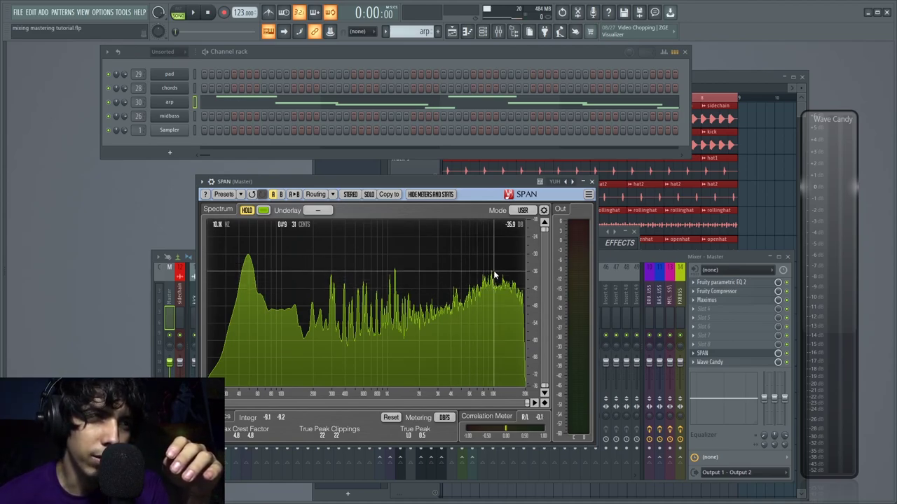
{"action": "left_click", "coordinate": [245, 211]}
{"action": "key", "text": "space"}
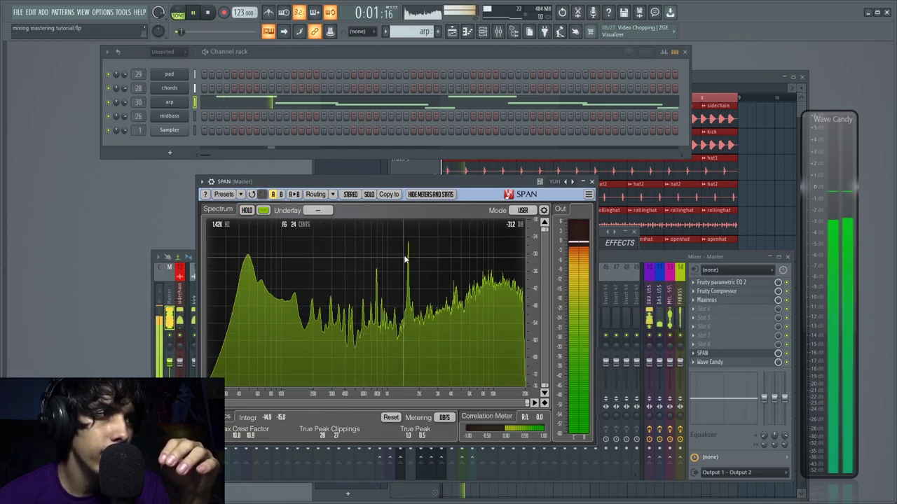
{"action": "left_click", "coordinate": [247, 211]}
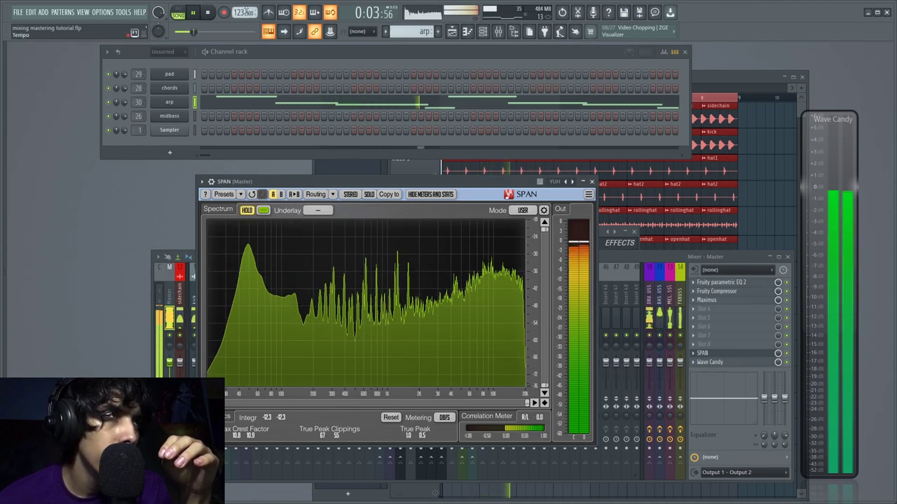
{"action": "key", "text": "space"}
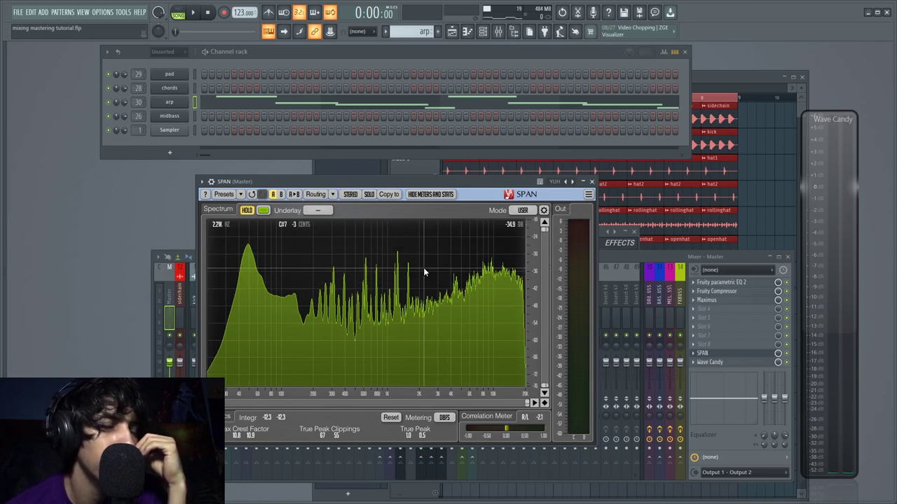
Play the mix with SPAN's spectrum hold released and bring the mixer to the front
{"action": "left_click", "coordinate": [194, 13]}
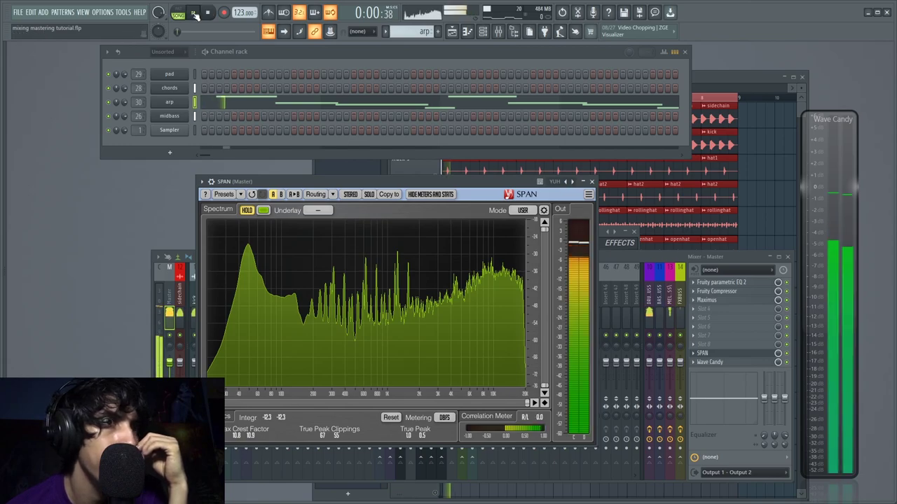
{"action": "left_click", "coordinate": [252, 211]}
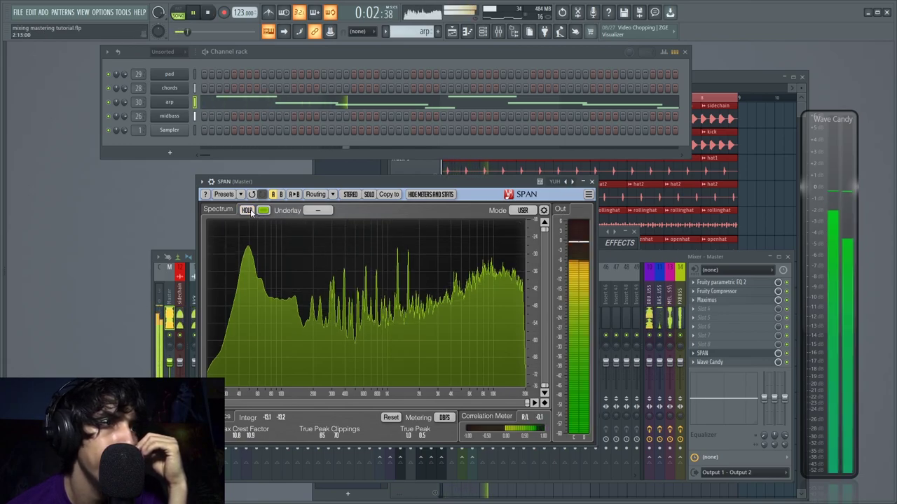
{"action": "left_click", "coordinate": [630, 259]}
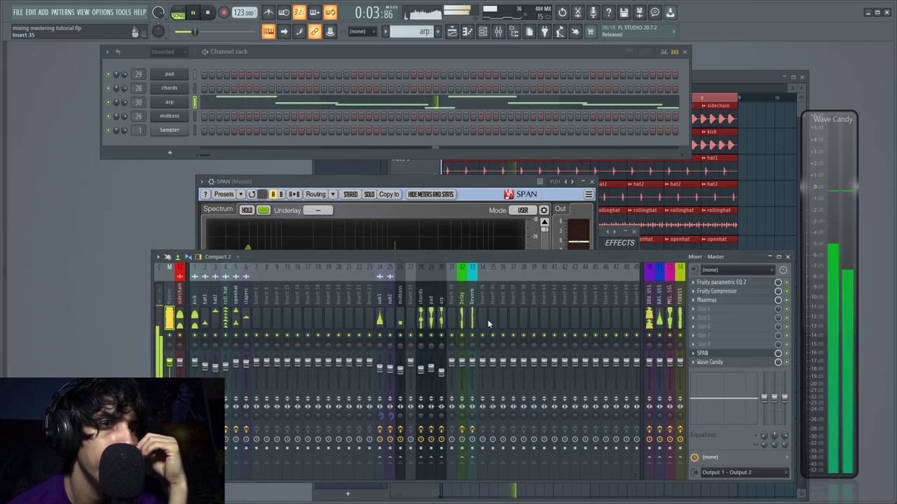
In the arp track's Fruity parametric EQ 2, lower band 5 to about -2.8 dB at 1381 Hz and close the EQ
{"action": "left_click", "coordinate": [440, 315]}
{"action": "left_click", "coordinate": [722, 282]}
{"action": "left_click_drag", "start_coordinate": [222, 251], "coordinate": [222, 257]}
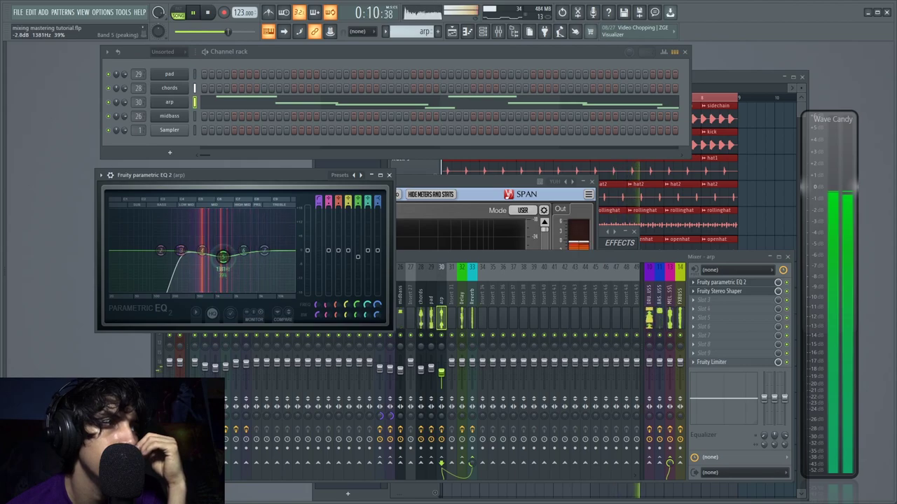
{"action": "left_click", "coordinate": [389, 175]}
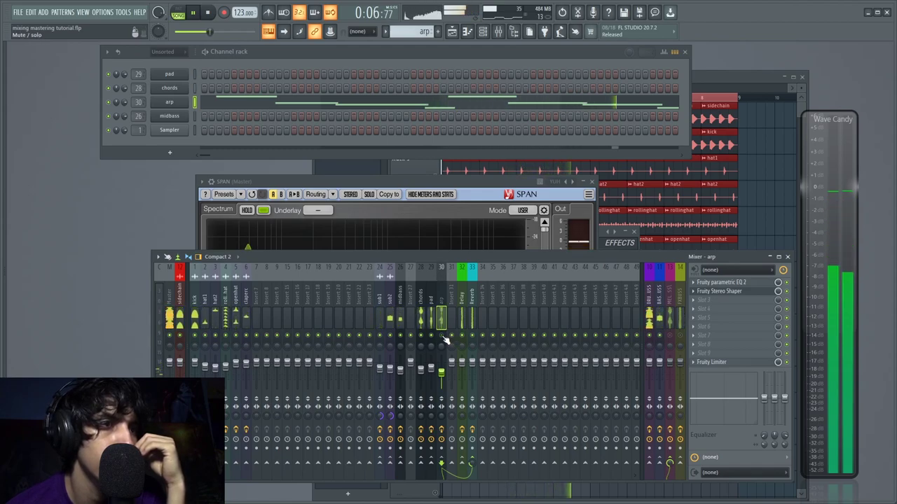
In the midbass track's Fruity parametric EQ 2, set the band 7 high shelf to about -18 dB at 462 Hz and close the EQ
{"action": "left_click", "coordinate": [403, 326]}
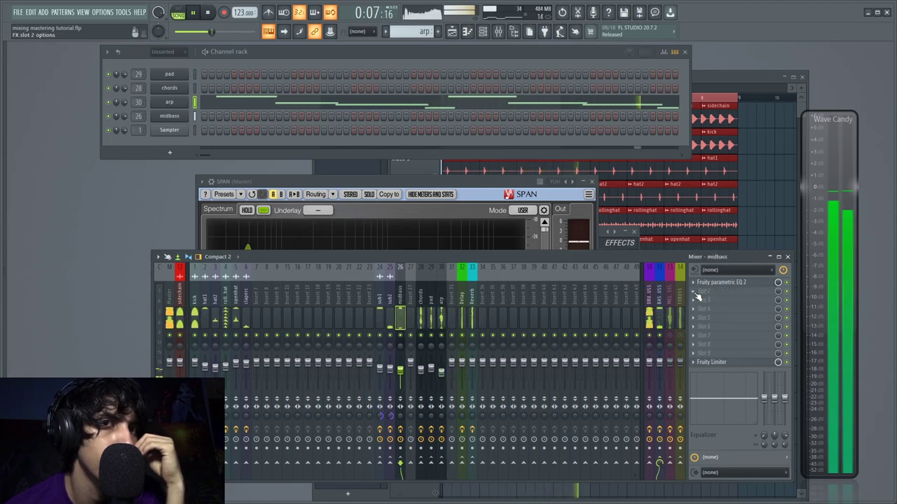
{"action": "left_click", "coordinate": [708, 285]}
{"action": "mouse_move", "coordinate": [533, 387]}
{"action": "left_mouse_down"}
{"action": "mouse_move", "coordinate": [549, 358]}
{"action": "mouse_move", "coordinate": [554, 366]}
{"action": "mouse_move", "coordinate": [540, 372]}
{"action": "mouse_move", "coordinate": [503, 384]}
{"action": "mouse_move", "coordinate": [578, 382]}
{"action": "mouse_move", "coordinate": [509, 384]}
{"action": "mouse_move", "coordinate": [526, 384]}
{"action": "left_mouse_up"}
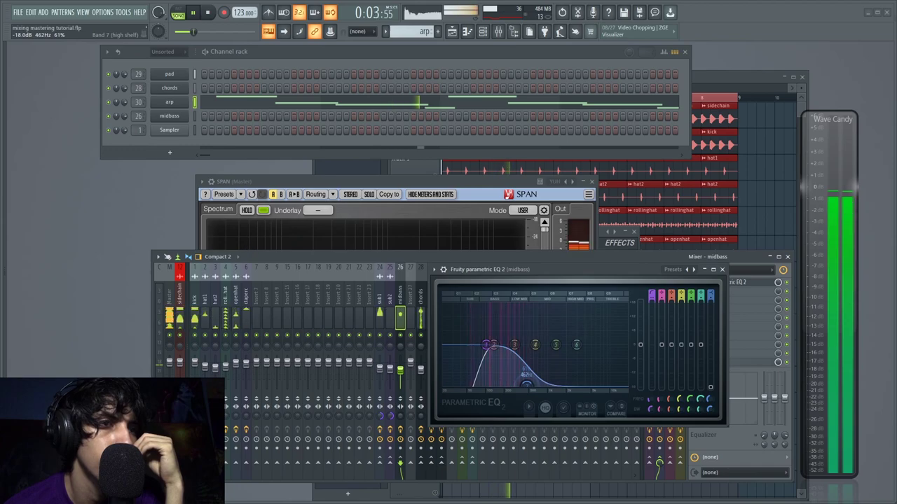
{"action": "left_click", "coordinate": [723, 270]}
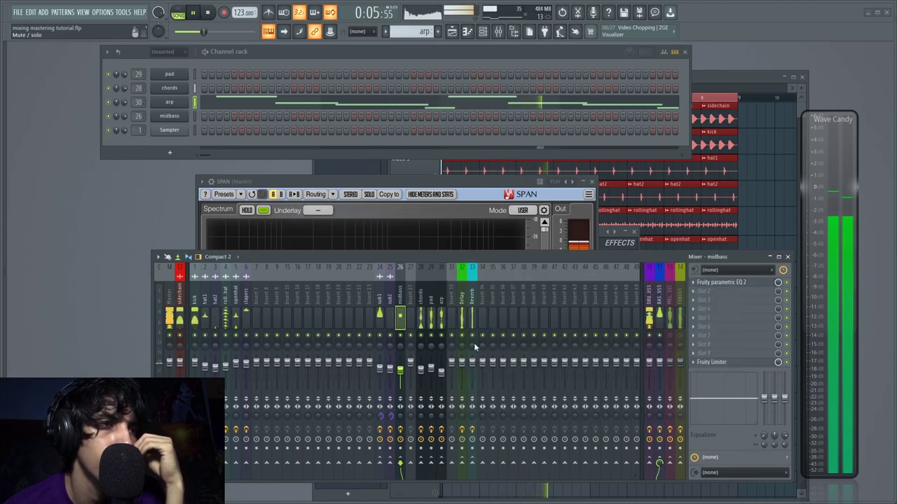
Lower the midbass fader to about -10.4 dB, mute the track for comparison, and raise its fader slightly
{"action": "left_click_drag", "start_coordinate": [400, 369], "coordinate": [400, 373]}
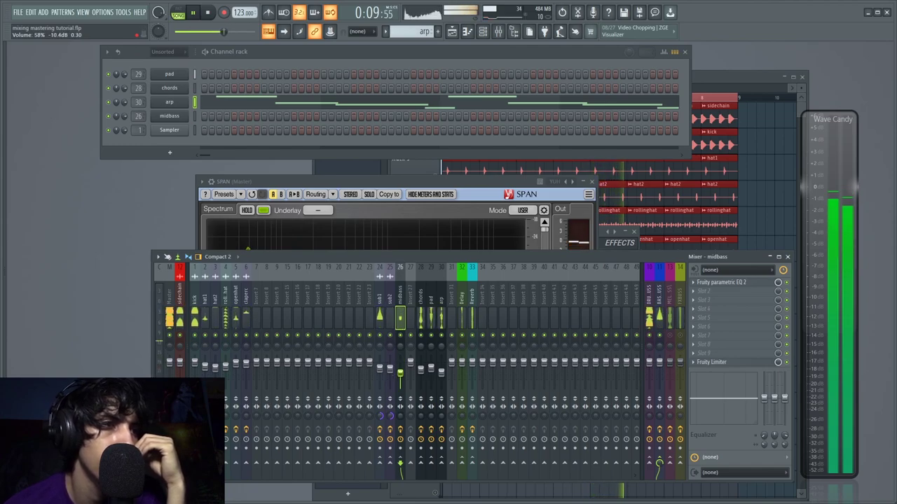
{"action": "left_click", "coordinate": [402, 336]}
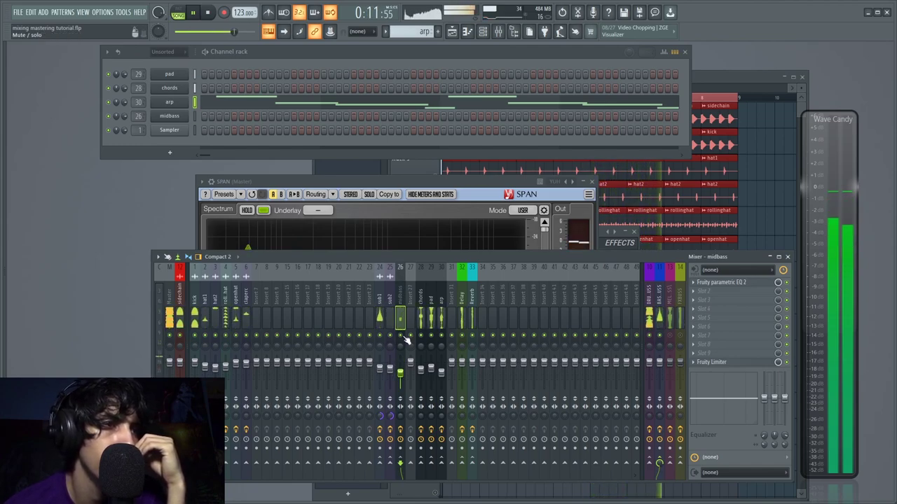
{"action": "left_click_drag", "start_coordinate": [400, 374], "coordinate": [400, 372]}
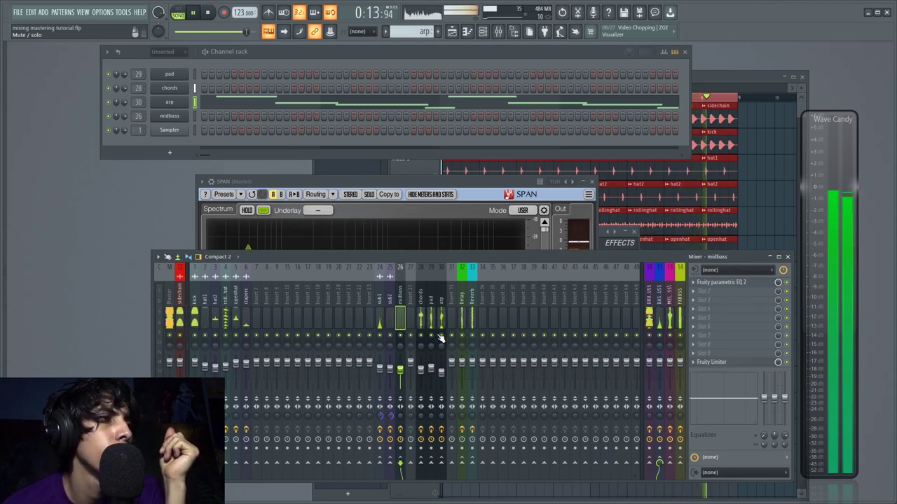
In the chords track's Fruity parametric EQ 2, set the band 7 high shelf to about -11.7 dB at 2649 Hz
{"action": "left_click", "coordinate": [169, 319]}
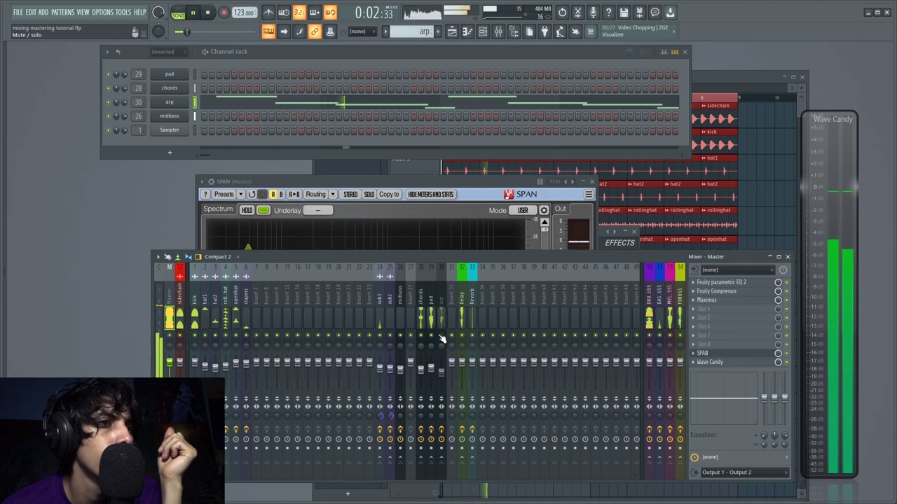
{"action": "left_click", "coordinate": [420, 315]}
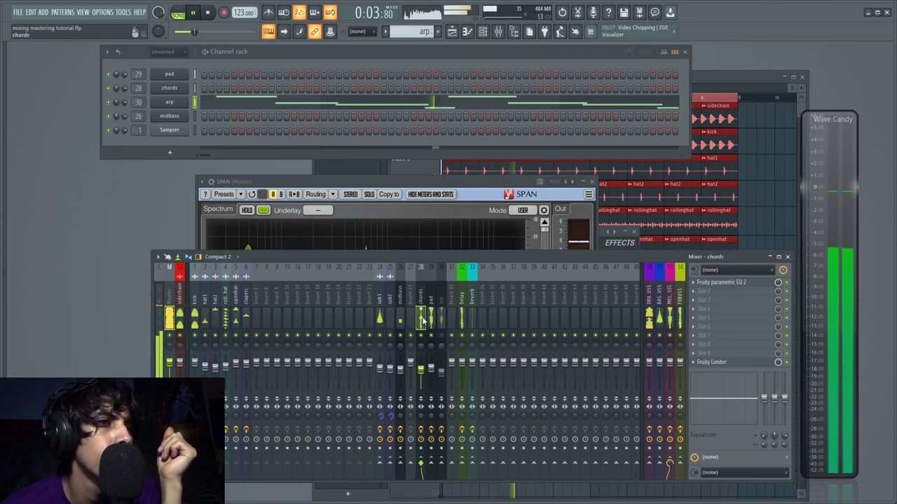
{"action": "left_click", "coordinate": [693, 291]}
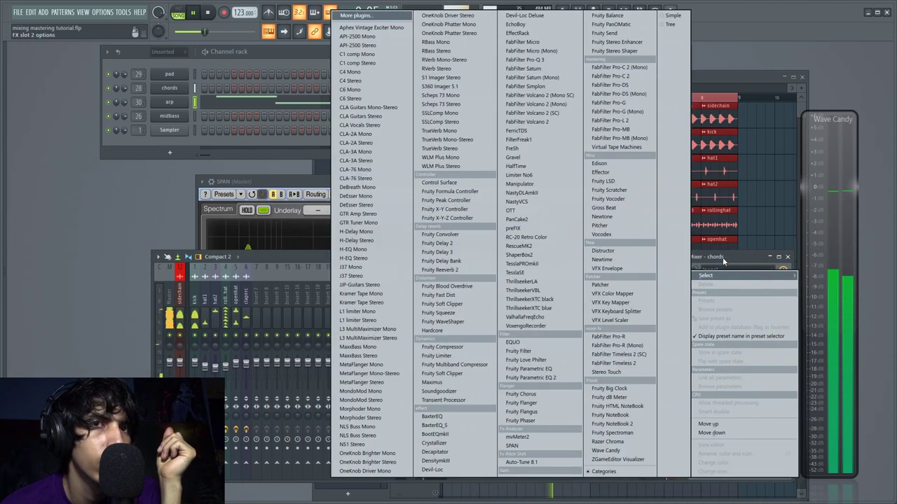
{"action": "left_click", "coordinate": [725, 260]}
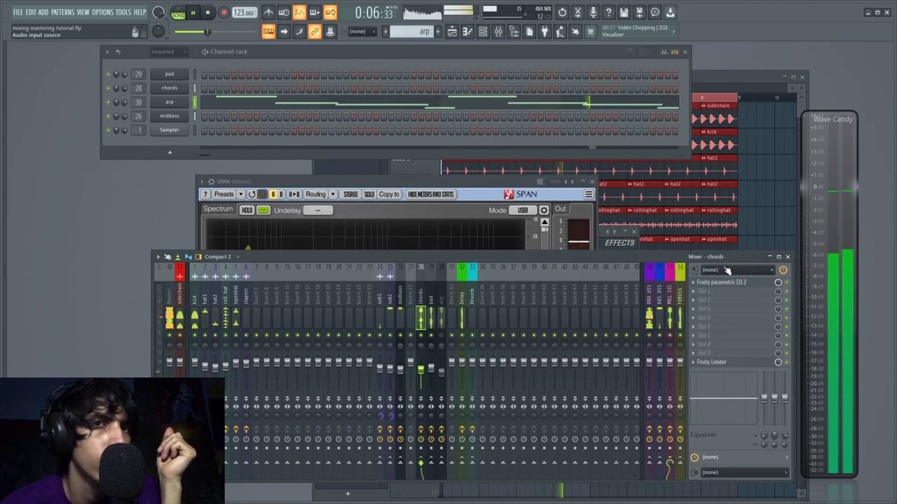
{"action": "left_click", "coordinate": [730, 284]}
{"action": "mouse_move", "coordinate": [214, 228]}
{"action": "left_mouse_down"}
{"action": "mouse_move", "coordinate": [246, 219]}
{"action": "mouse_move", "coordinate": [251, 194]}
{"action": "mouse_move", "coordinate": [251, 212]}
{"action": "mouse_move", "coordinate": [220, 215]}
{"action": "left_mouse_up"}
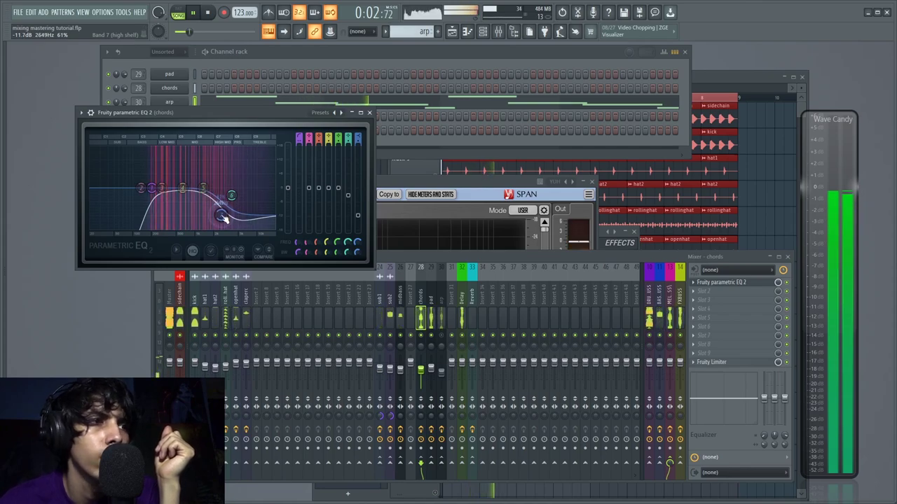
Unmute the arp mixer track and save the project
{"action": "left_click", "coordinate": [442, 340]}
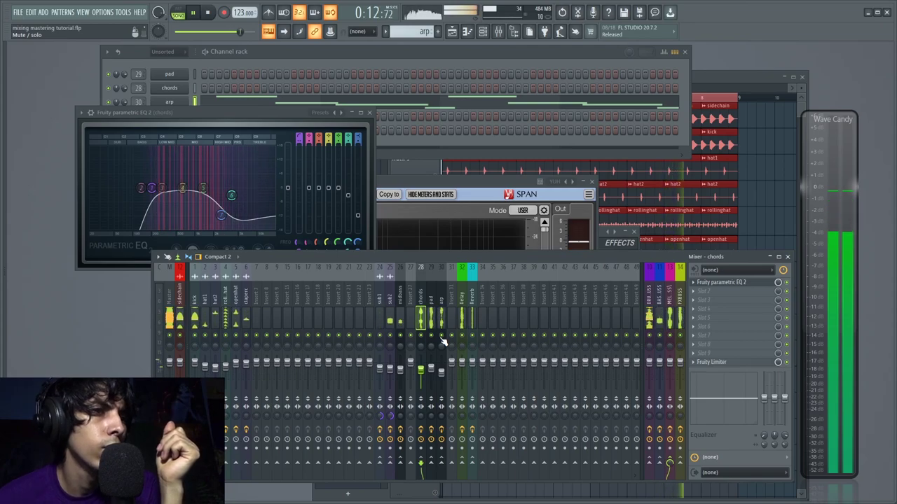
{"action": "left_click", "coordinate": [19, 12]}
{"action": "left_click", "coordinate": [28, 56]}
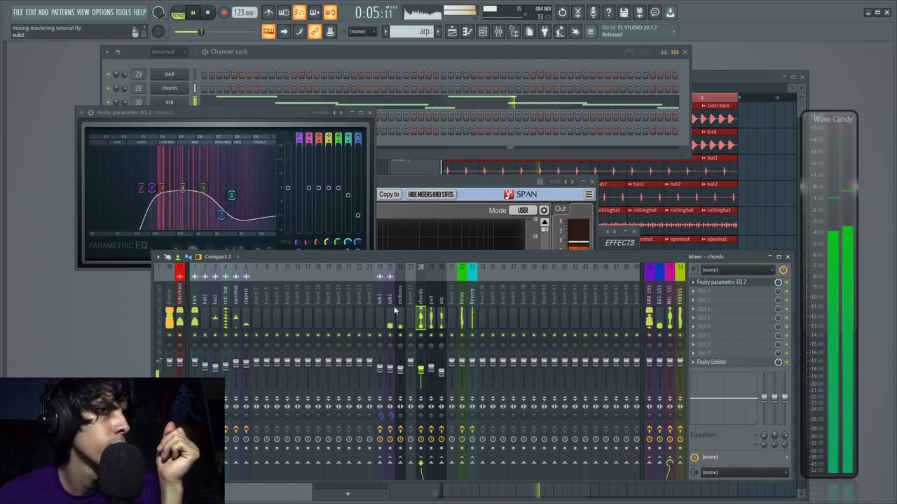
Close the chords EQ and the Master's SPAN, and stop playback
{"action": "left_click", "coordinate": [370, 113]}
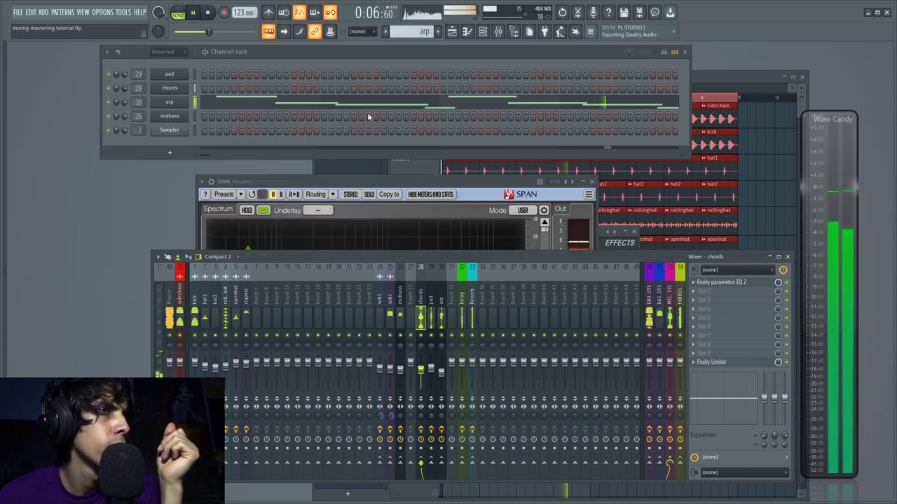
{"action": "left_click", "coordinate": [488, 182]}
{"action": "left_click", "coordinate": [592, 183]}
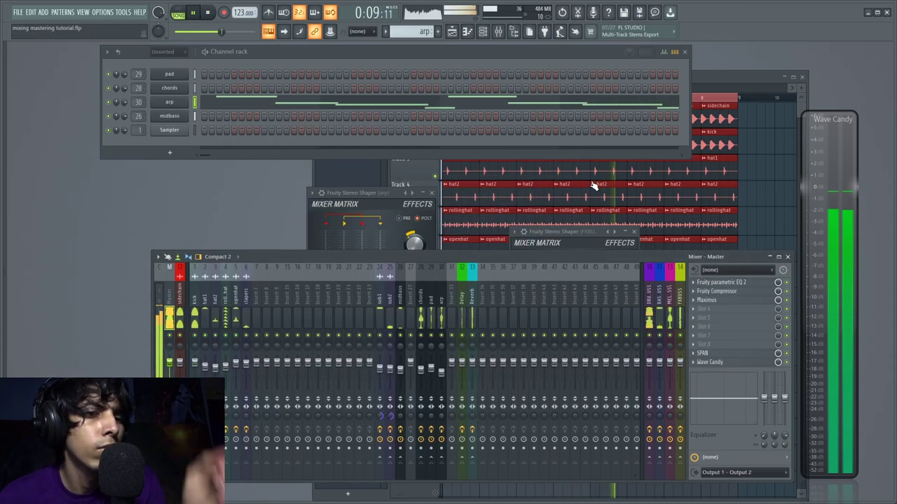
{"action": "key", "text": "space"}
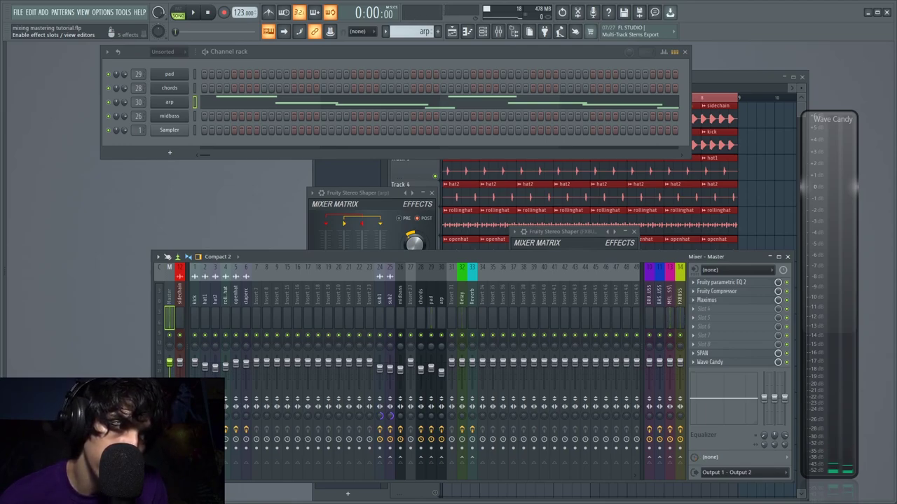
Play the mix with the Master effects bypassed, and replay it with them enabled to compare
{"action": "key", "text": "space"}
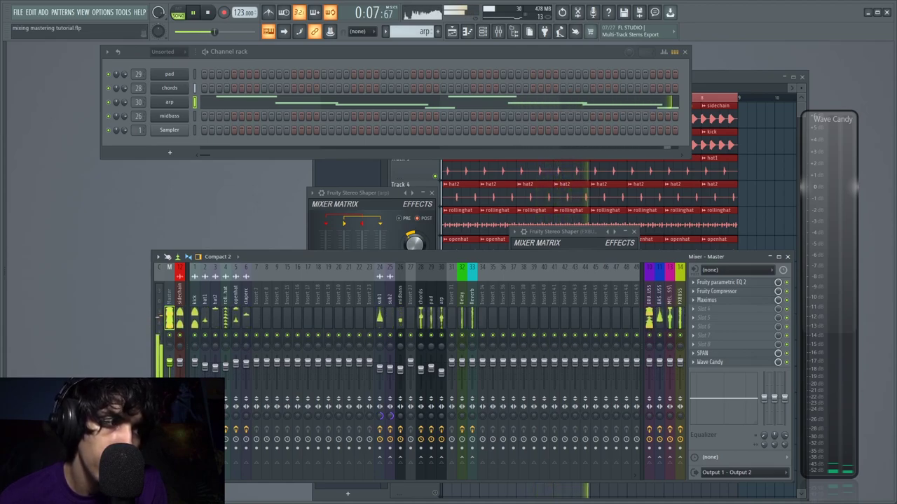
{"action": "key", "text": "space"}
{"action": "key", "text": "space"}
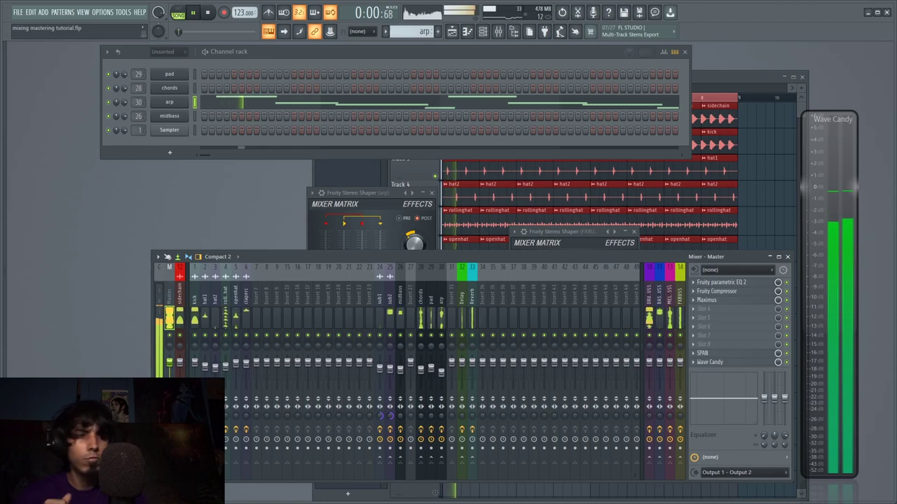
Audition the mix with the drum, bass, melody and FX bus effects bypassed, and re-enable them during playback to compare
{"action": "key", "text": "space"}
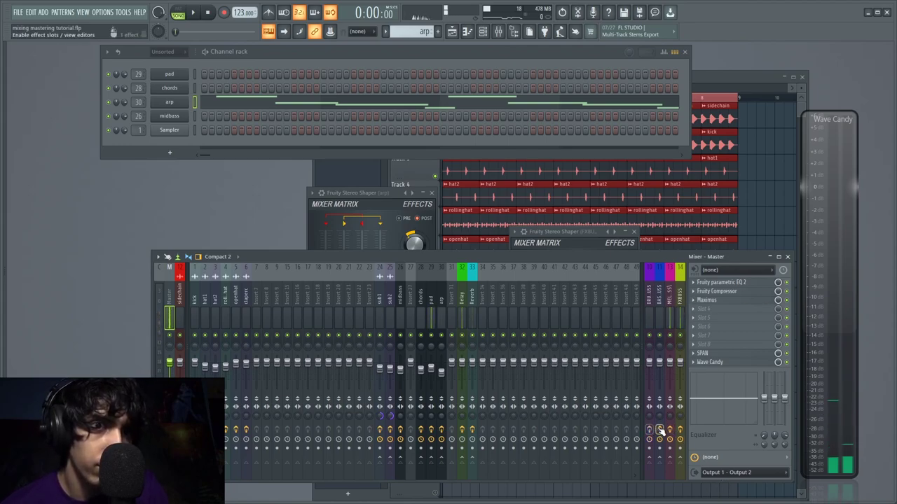
{"action": "key", "text": "space"}
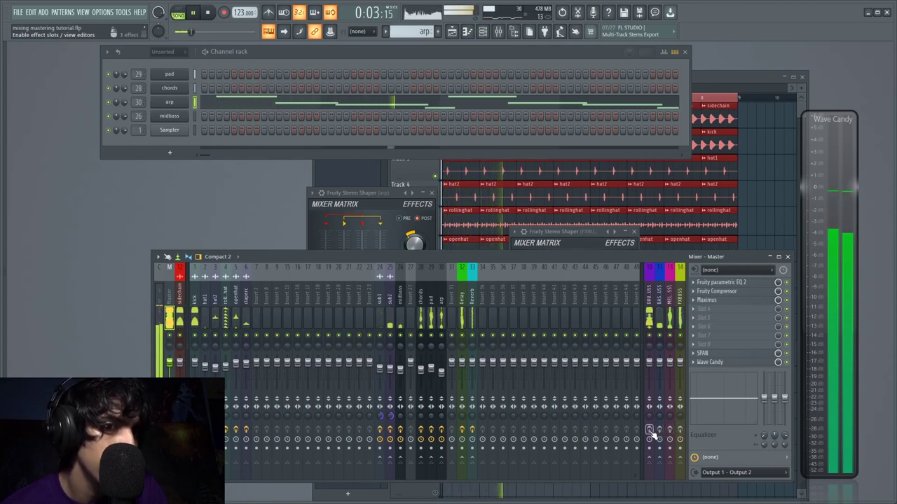
{"action": "left_click", "coordinate": [650, 430]}
{"action": "left_click", "coordinate": [659, 430]}
{"action": "left_click", "coordinate": [669, 430]}
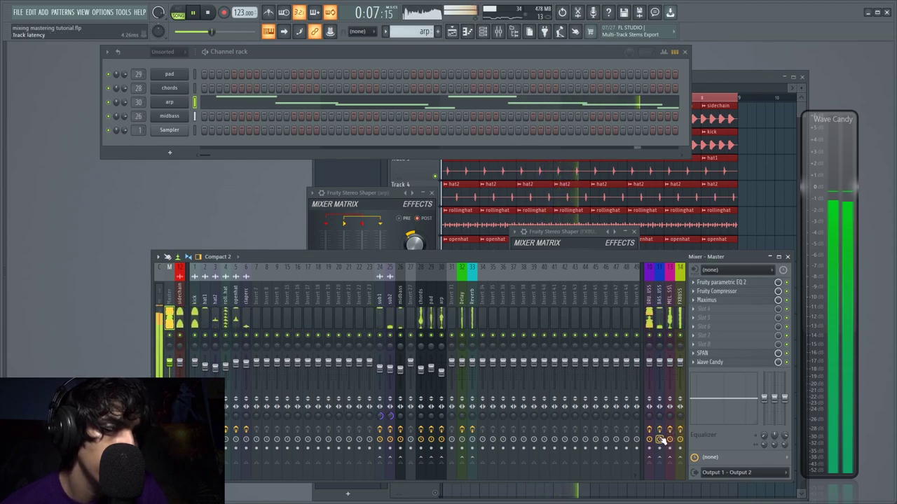
{"action": "key", "text": "space"}
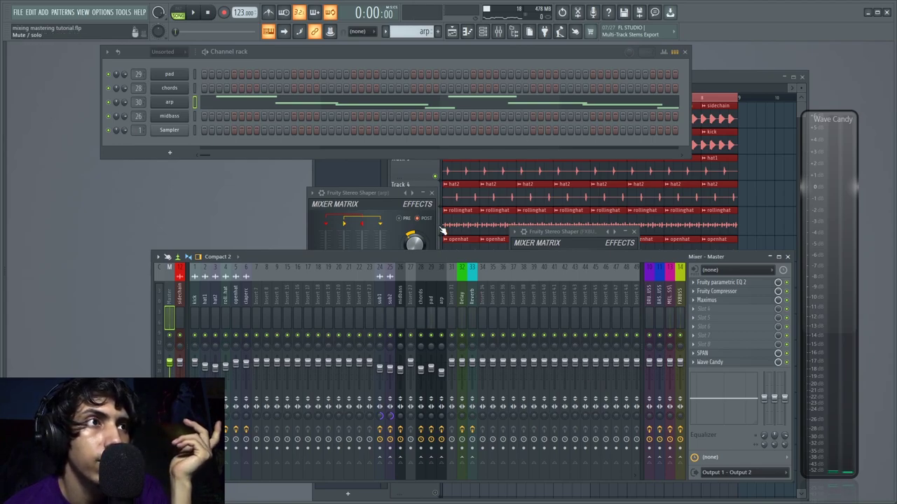
Close the arp track's Fruity Stereo Shaper and reselect the Master track, keeping the mixer in front of the playlist
{"action": "left_click", "coordinate": [432, 194]}
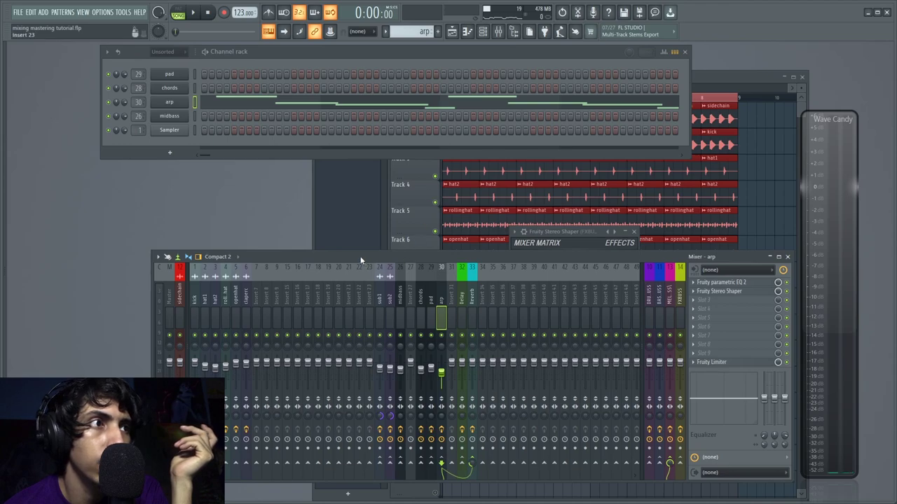
{"action": "left_click", "coordinate": [171, 311]}
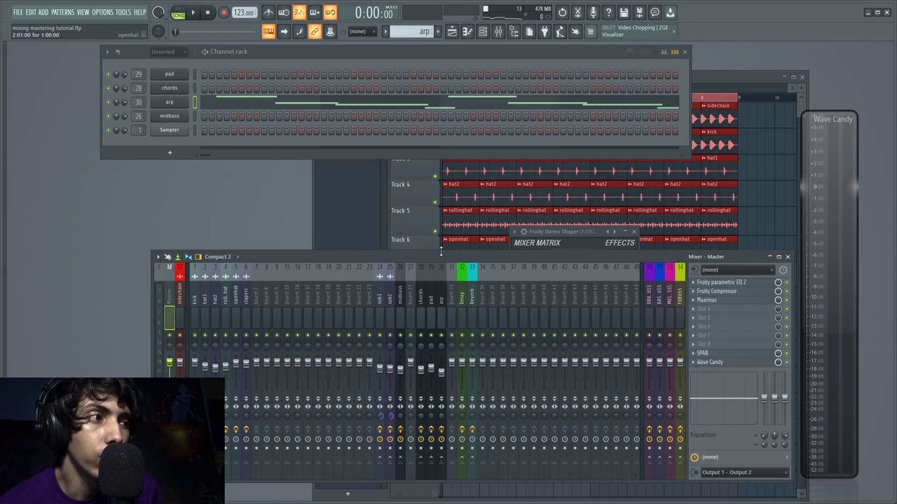
{"action": "left_click", "coordinate": [420, 239]}
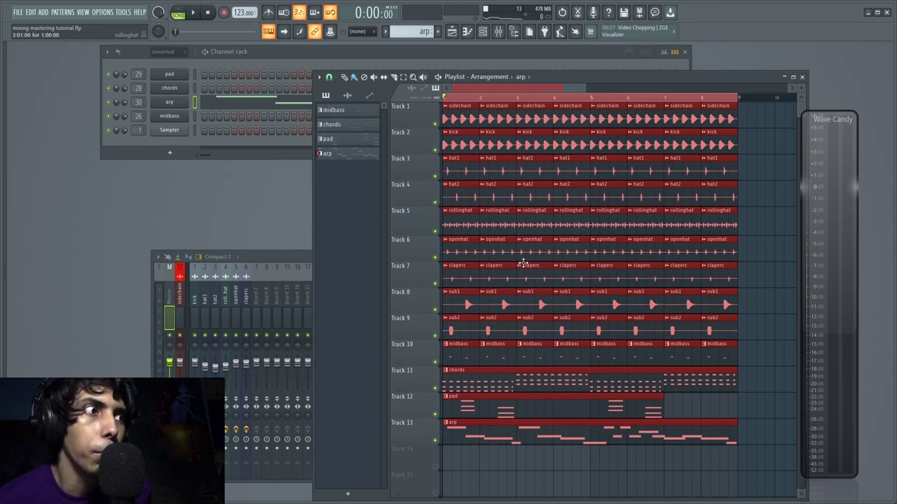
{"action": "left_click", "coordinate": [305, 255]}
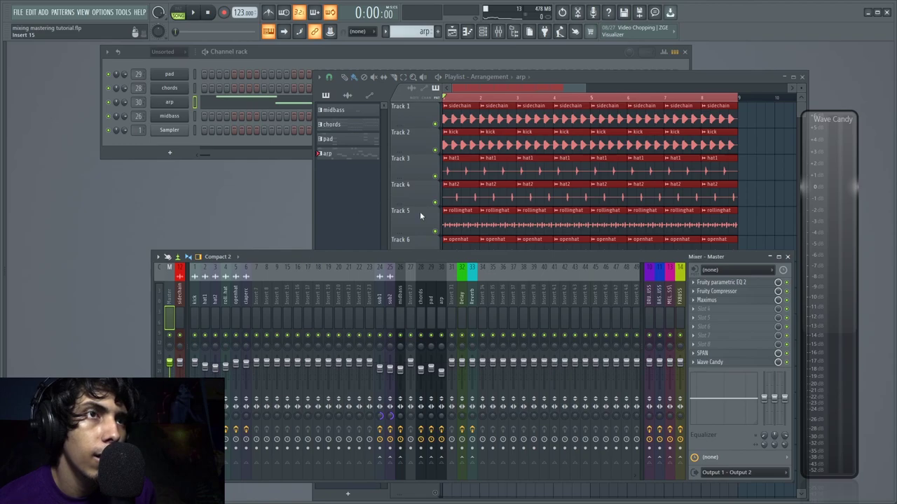